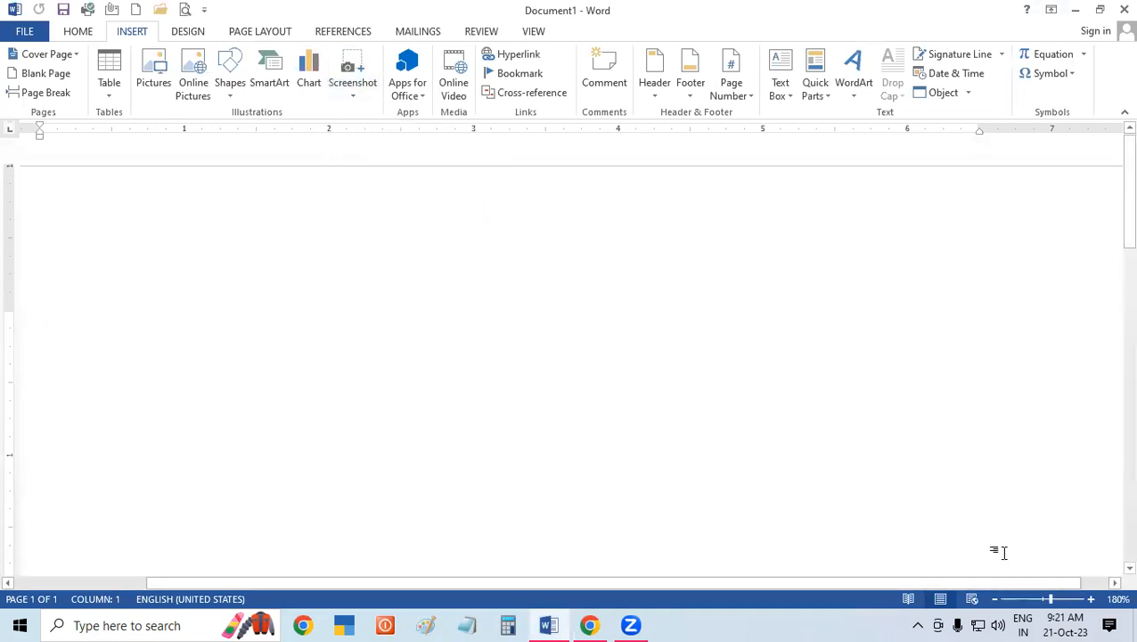
# Step: Set the document's zoom level to 100%
pyautogui.click(997, 602)
pyautogui.click(997, 602)
pyautogui.click(997, 601)
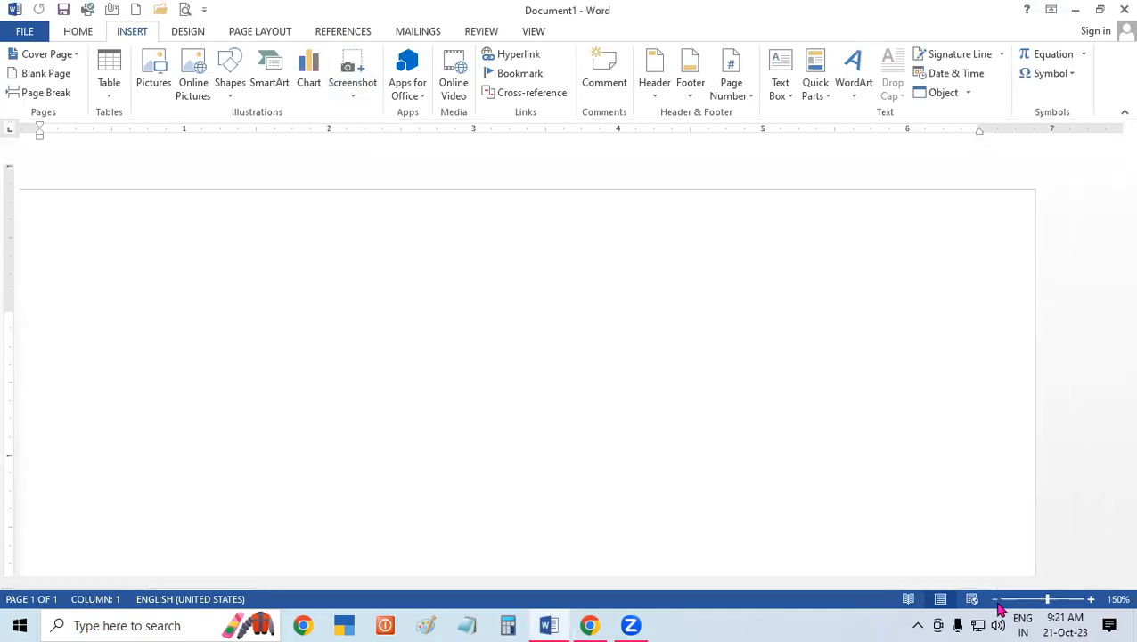
pyautogui.click(997, 601)
pyautogui.click(997, 601)
pyautogui.click(997, 602)
pyautogui.click(997, 602)
pyautogui.click(998, 602)
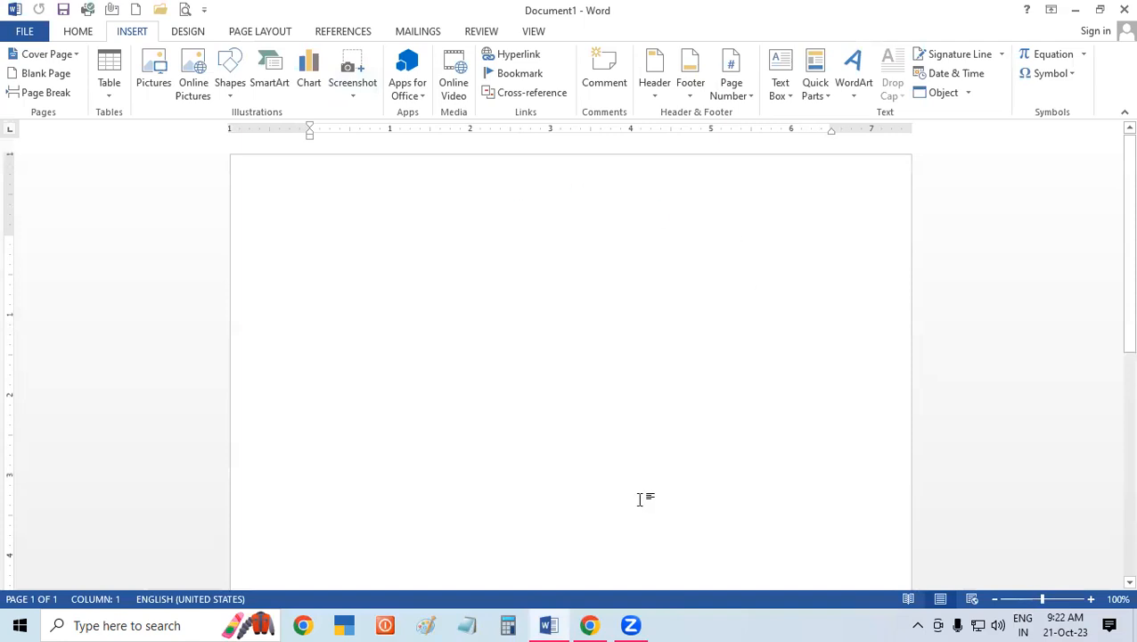
# Step: Insert a screen clipping of the web page's Launch Meeting button, about 0.75 by 2.42 inches, and delete it
pyautogui.click(352, 98)
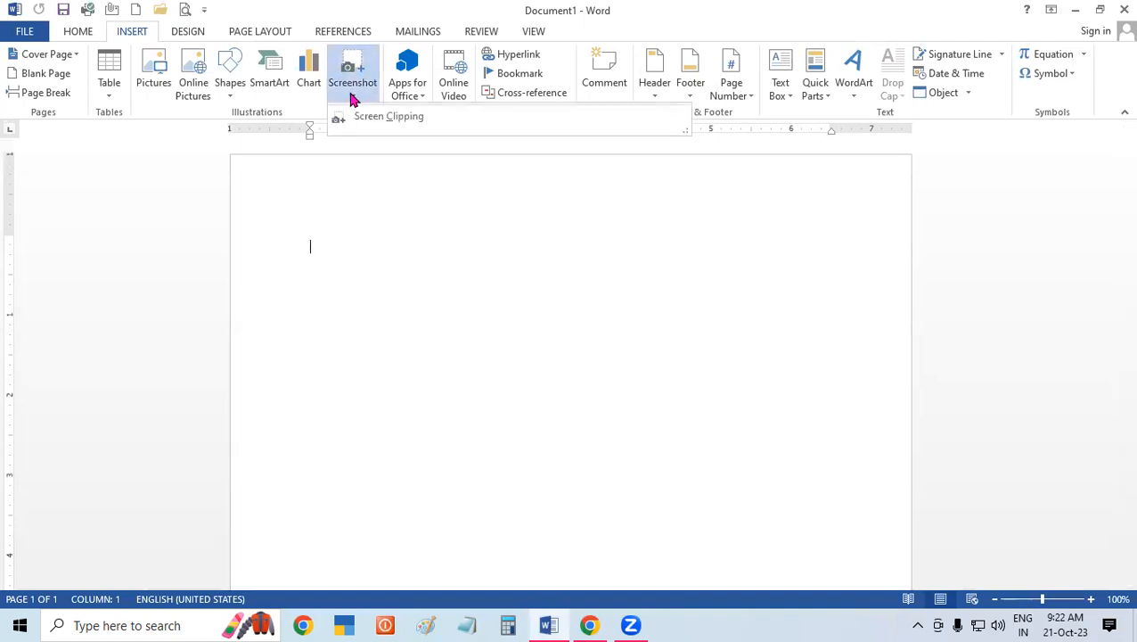
pyautogui.click(429, 117)
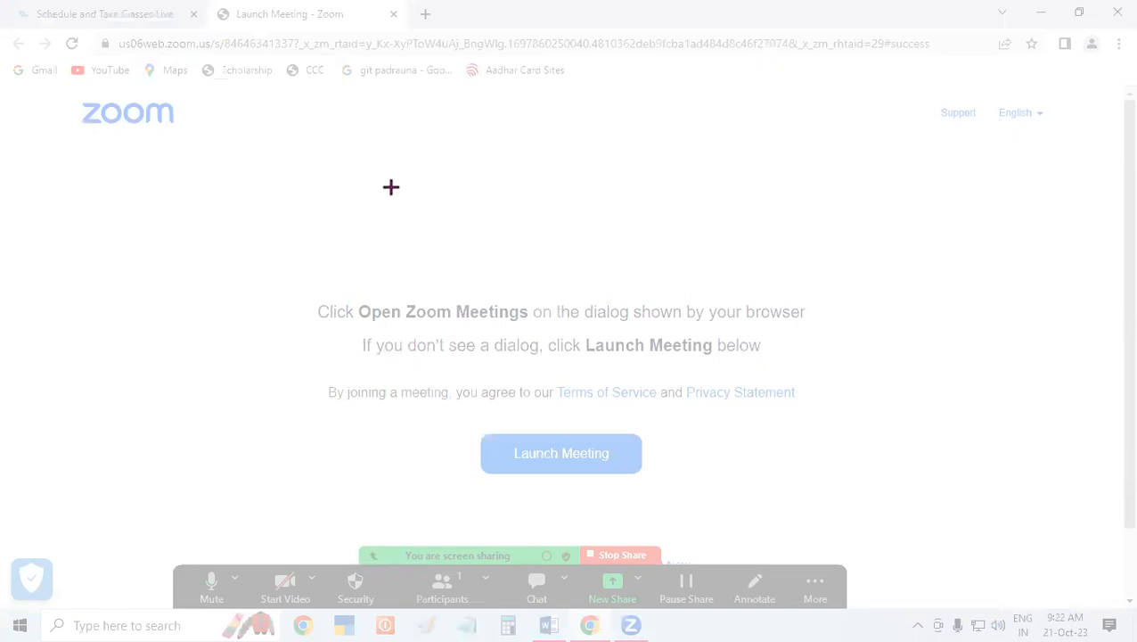
pyautogui.moveTo(464, 426); pyautogui.dragTo(658, 486)
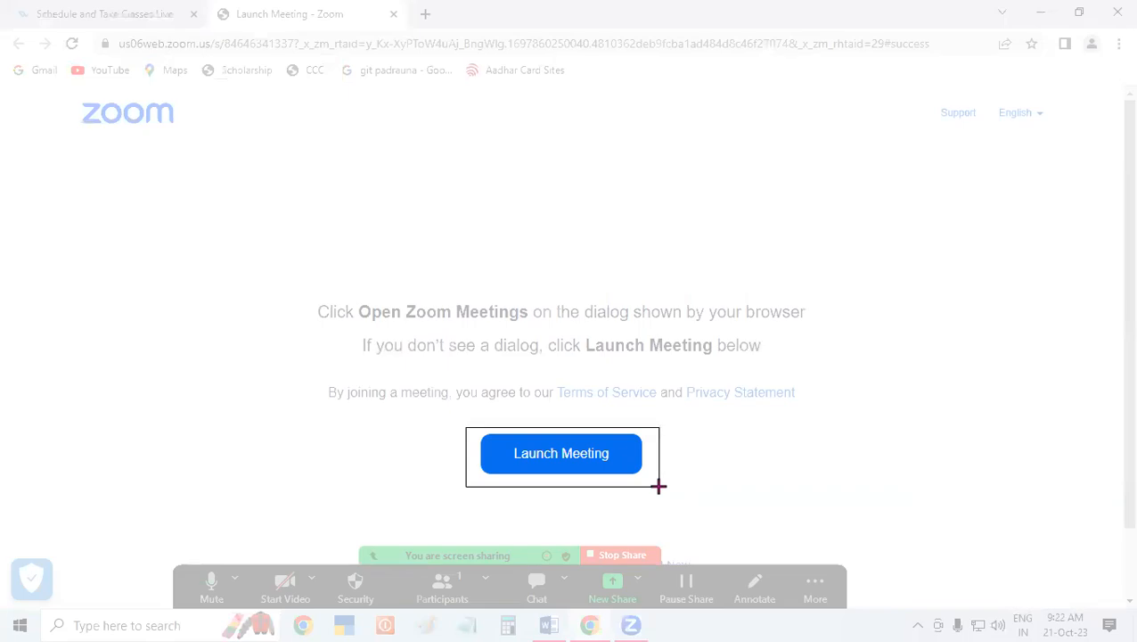
pyautogui.moveTo(659, 486); pyautogui.dragTo(658, 487)
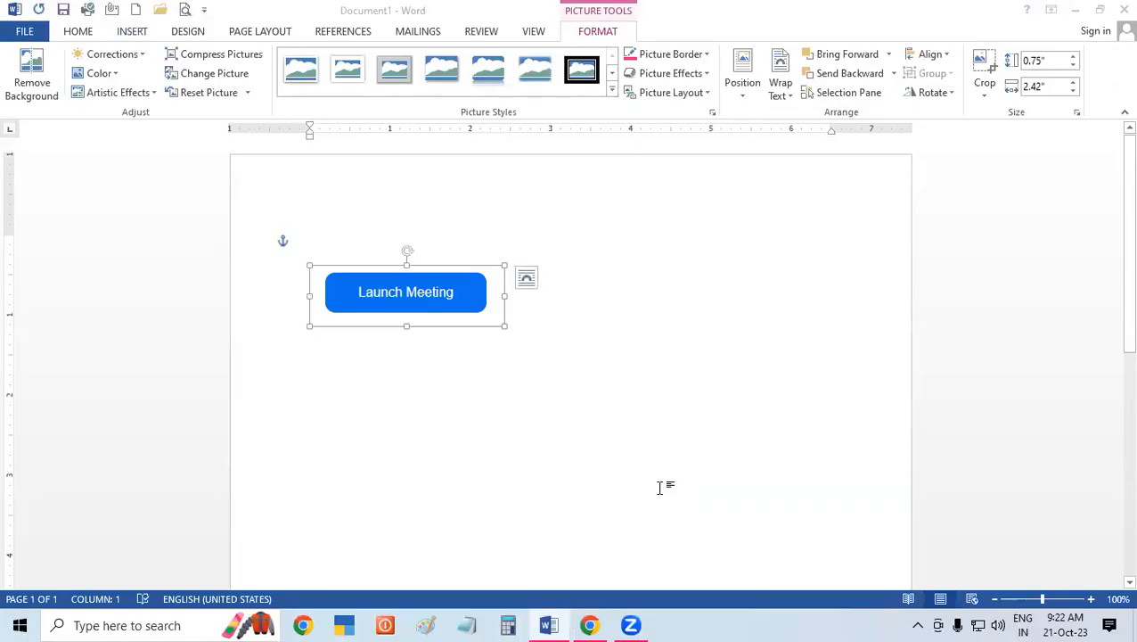
pyautogui.press('Delete')
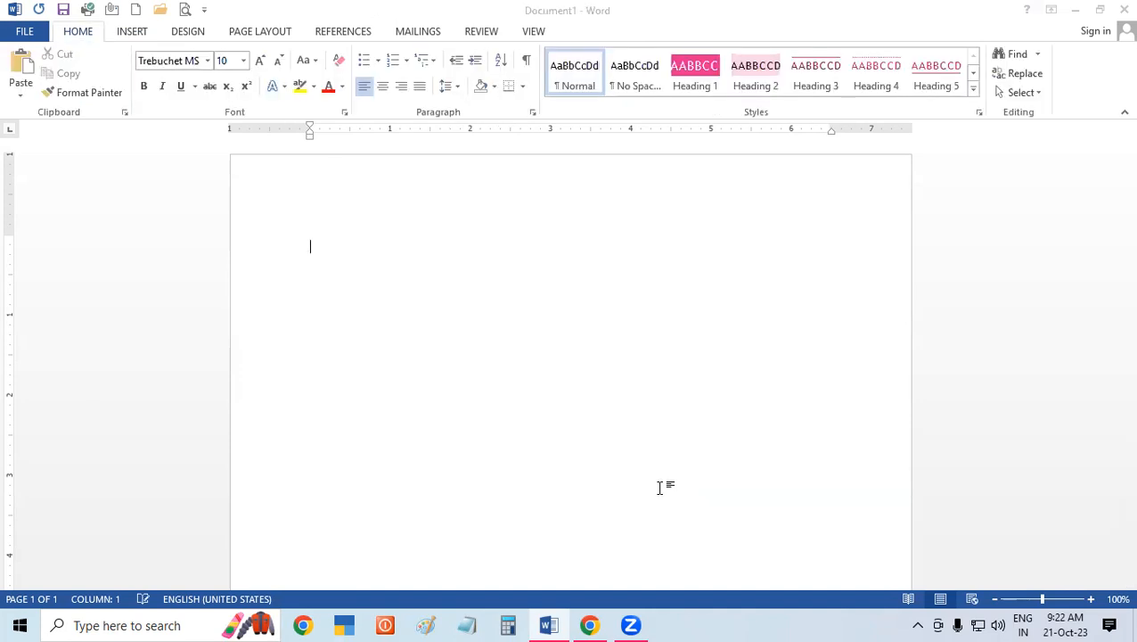
# Step: Insert a screen clipping of the Zoom page from its logo down past the Launch Meeting button and delete it
pyautogui.click(136, 35)
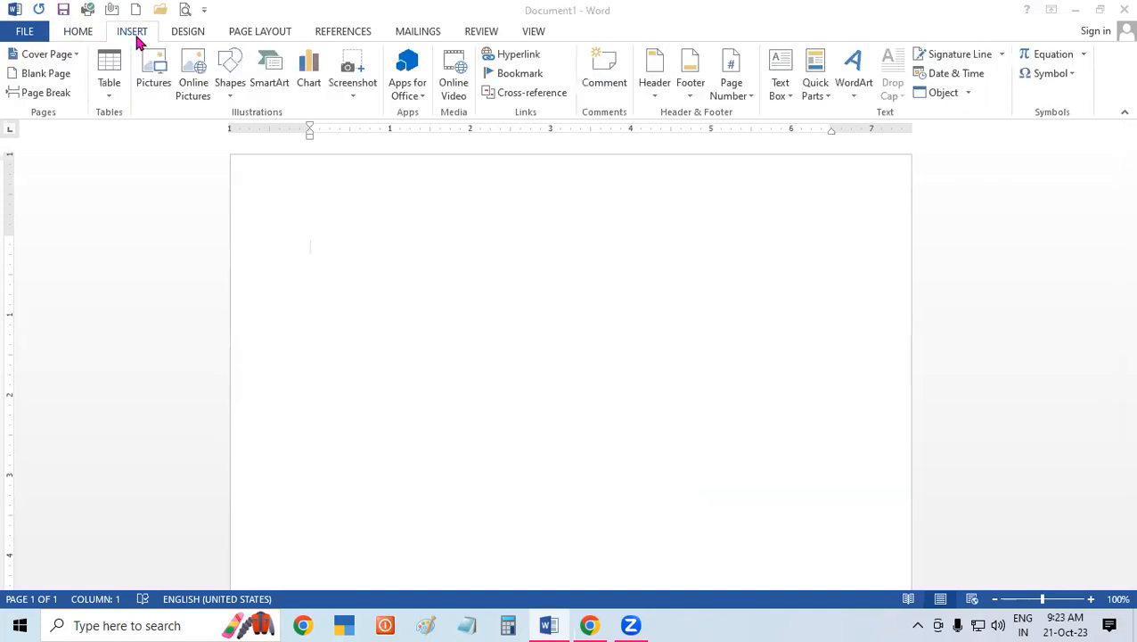
pyautogui.click(347, 95)
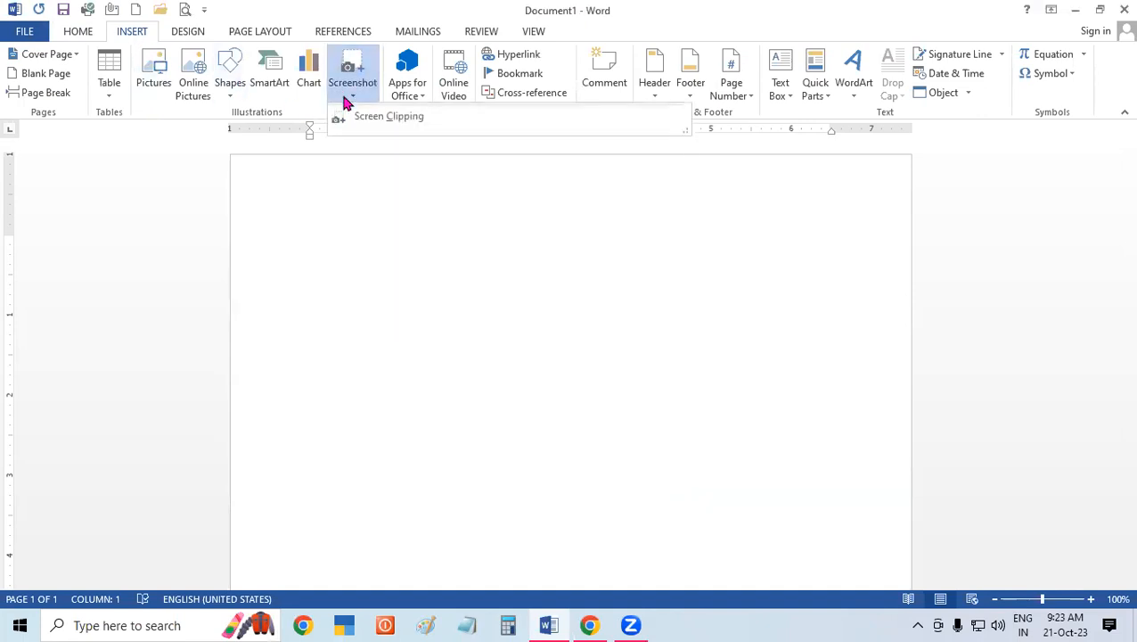
pyautogui.click(369, 117)
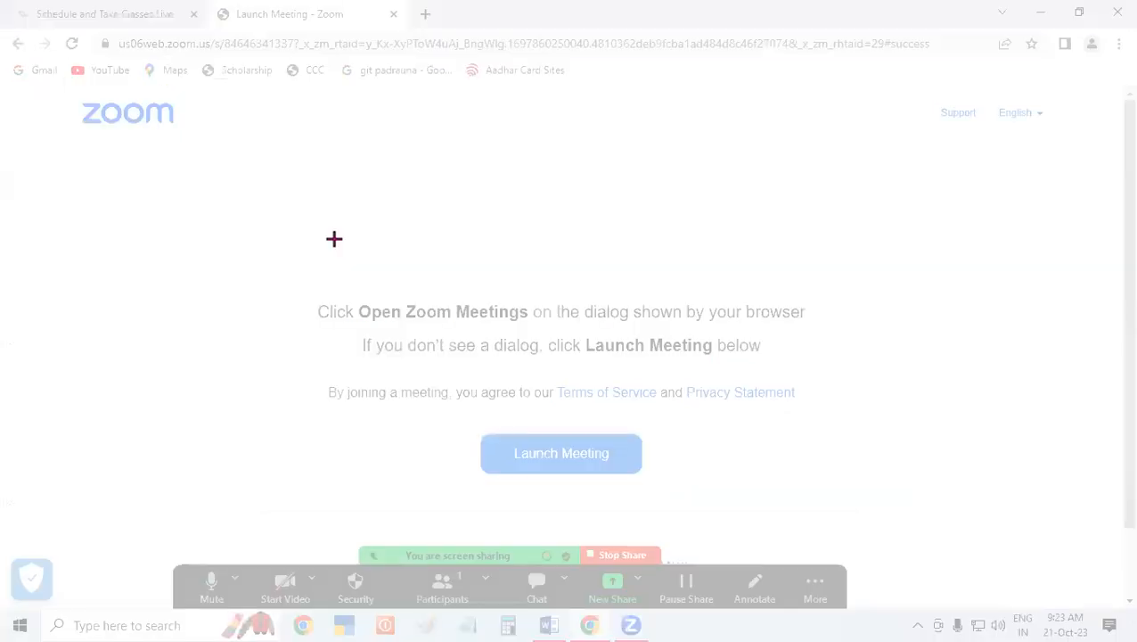
pyautogui.moveTo(67, 94); pyautogui.dragTo(903, 536)
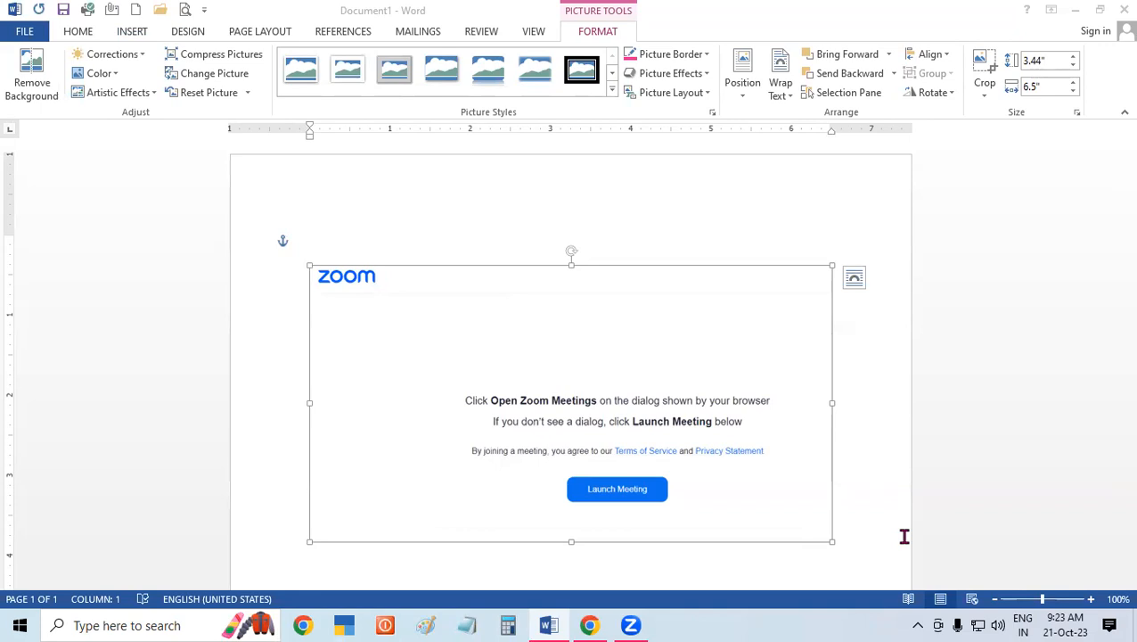
pyautogui.press('Delete')
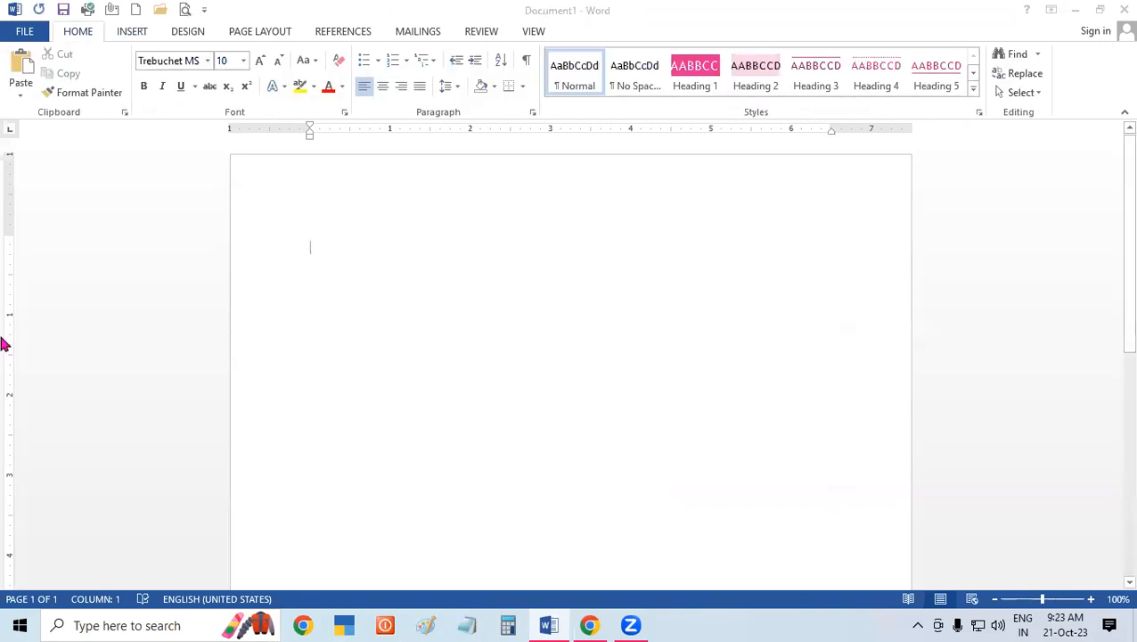
# Step: Start inserting an online video and search YouTube for "git education padrauna"
pyautogui.click(124, 31)
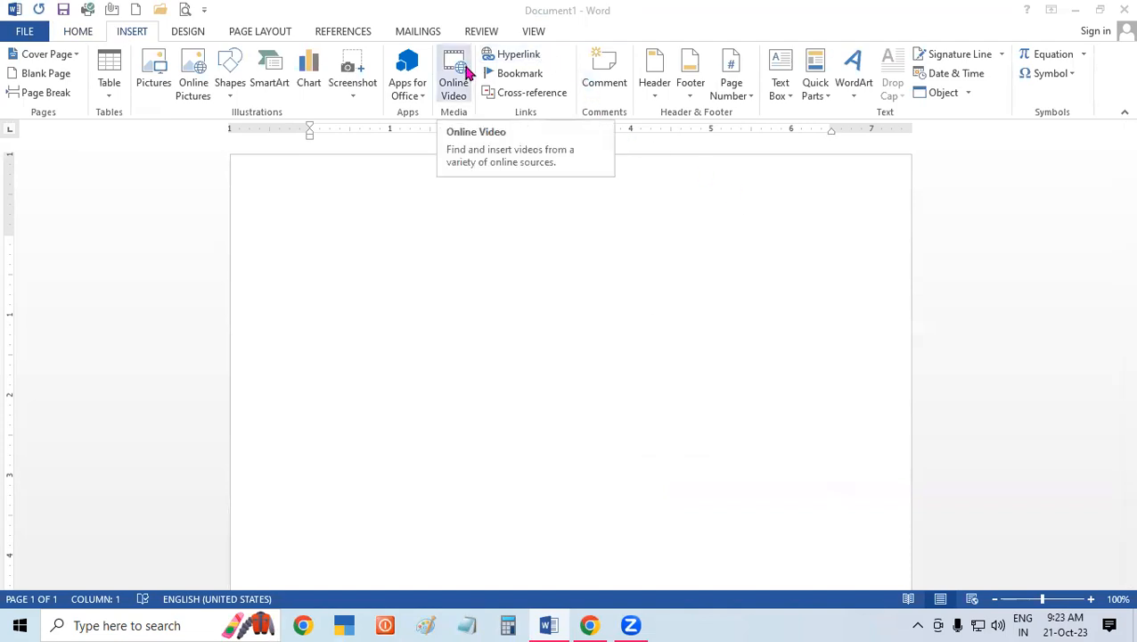
pyautogui.click(421, 98)
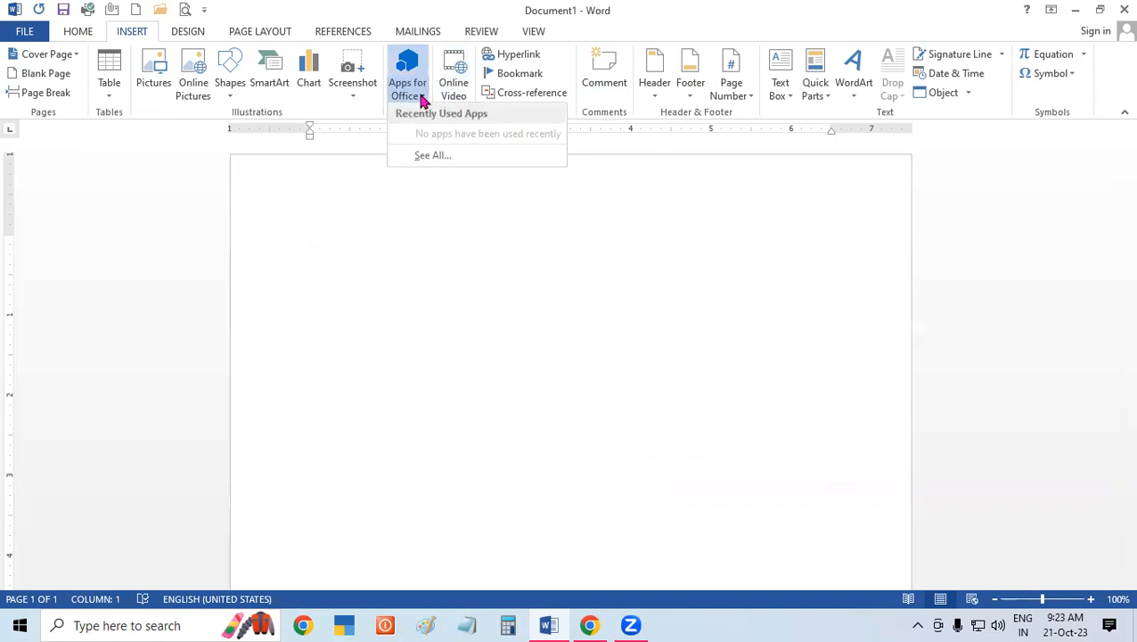
pyautogui.click(466, 306)
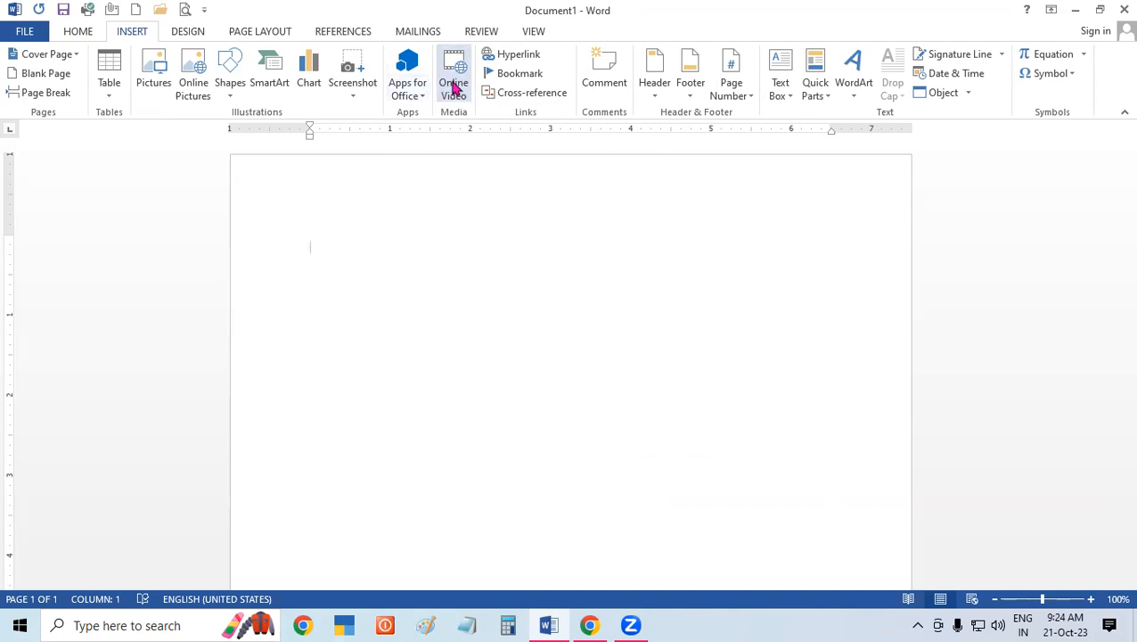
pyautogui.click(455, 84)
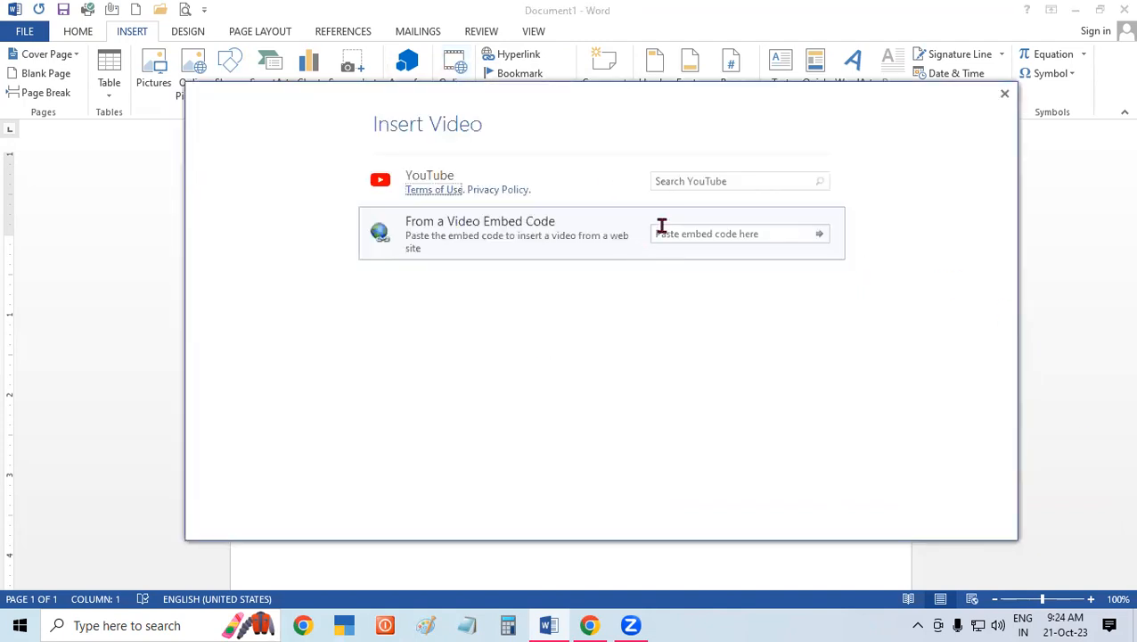
pyautogui.click(680, 180)
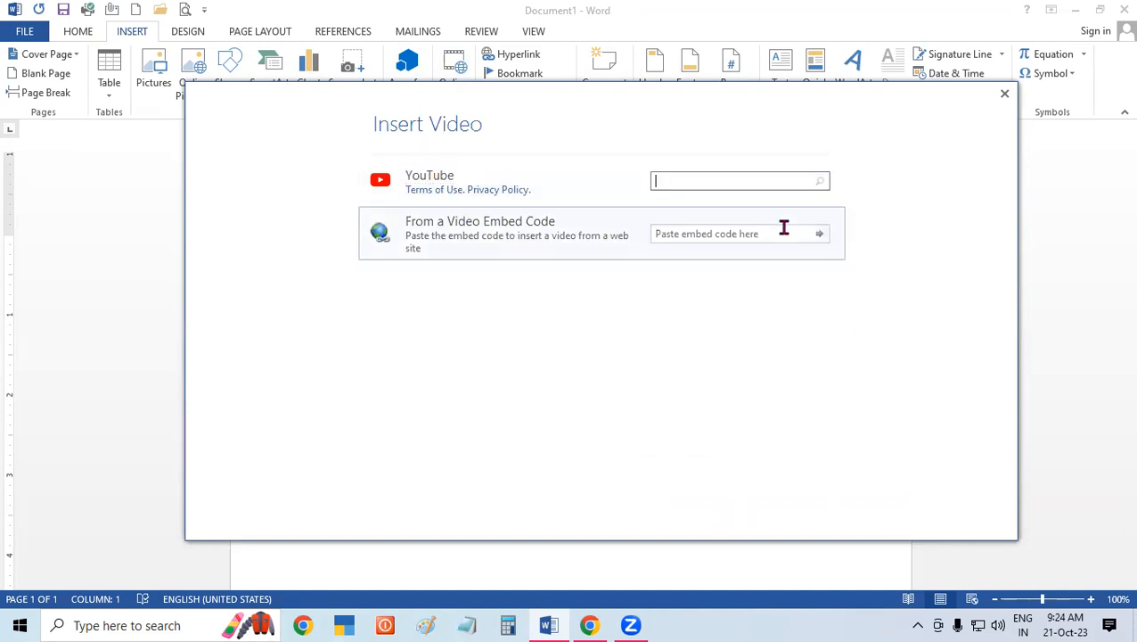
pyautogui.write('git education padrauna')
pyautogui.press('Return')
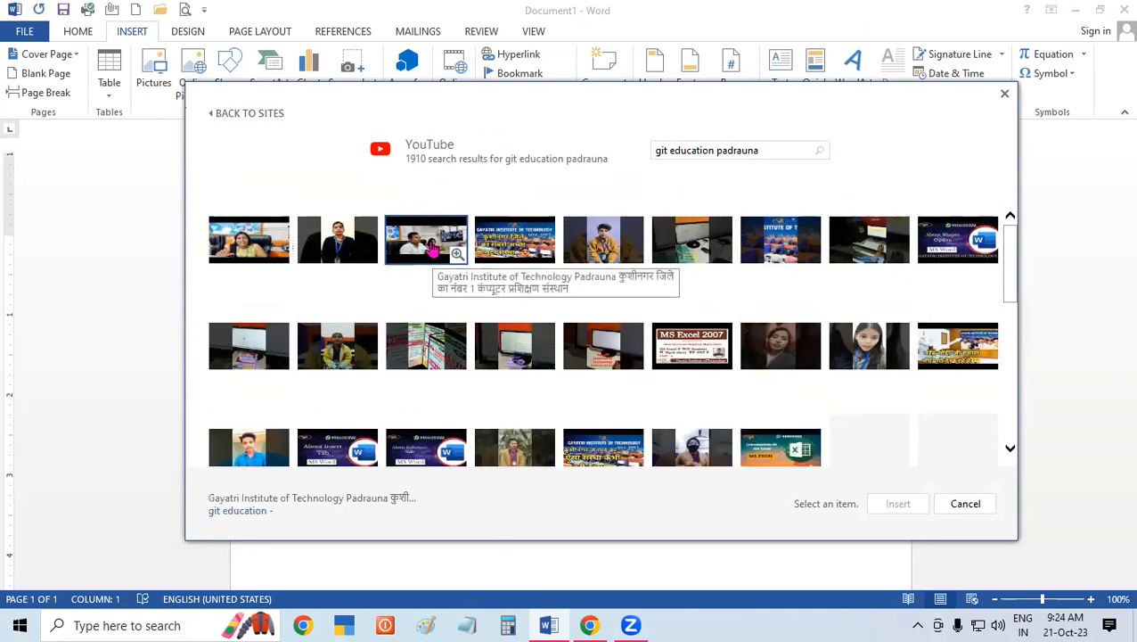
# Step: Insert the third result, the Gayatri Institute of Technology Padrauna video, and shift it slightly up and to the left on the page
pyautogui.click(432, 252)
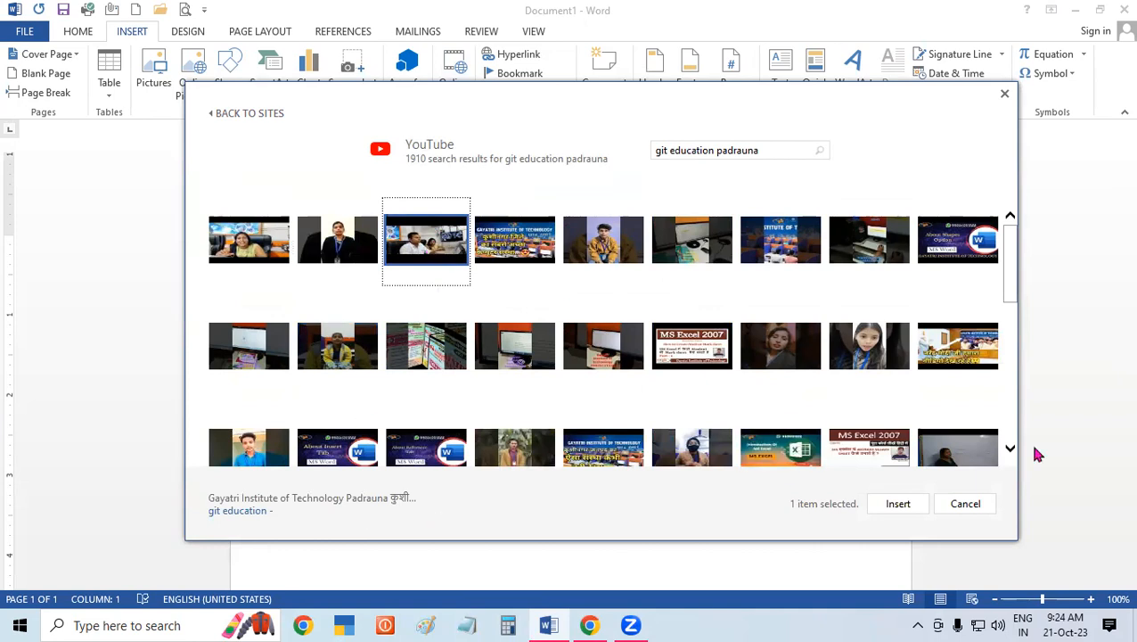
pyautogui.click(898, 504)
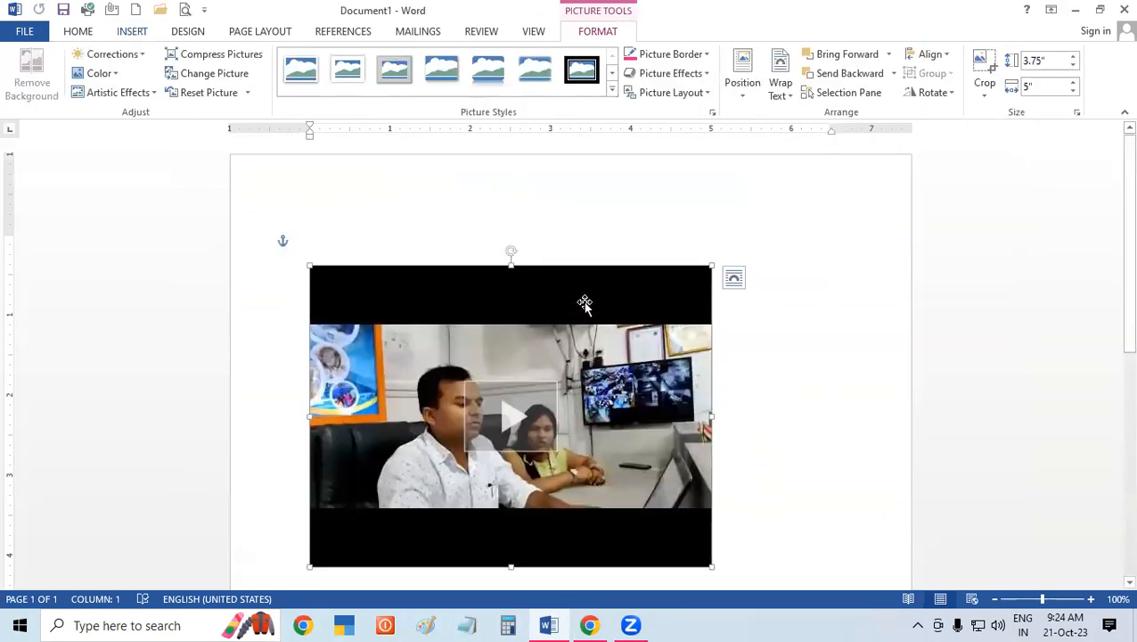
pyautogui.moveTo(585, 306); pyautogui.dragTo(575, 275)
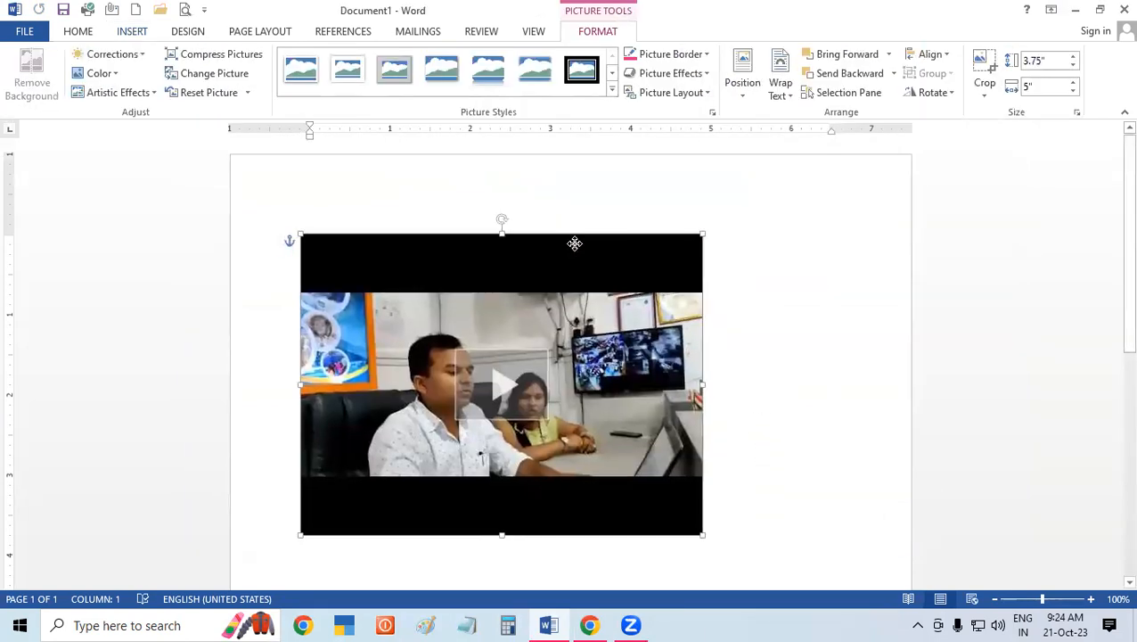
# Step: Play the inserted video and set its playback quality to 1080p
pyautogui.click(502, 404)
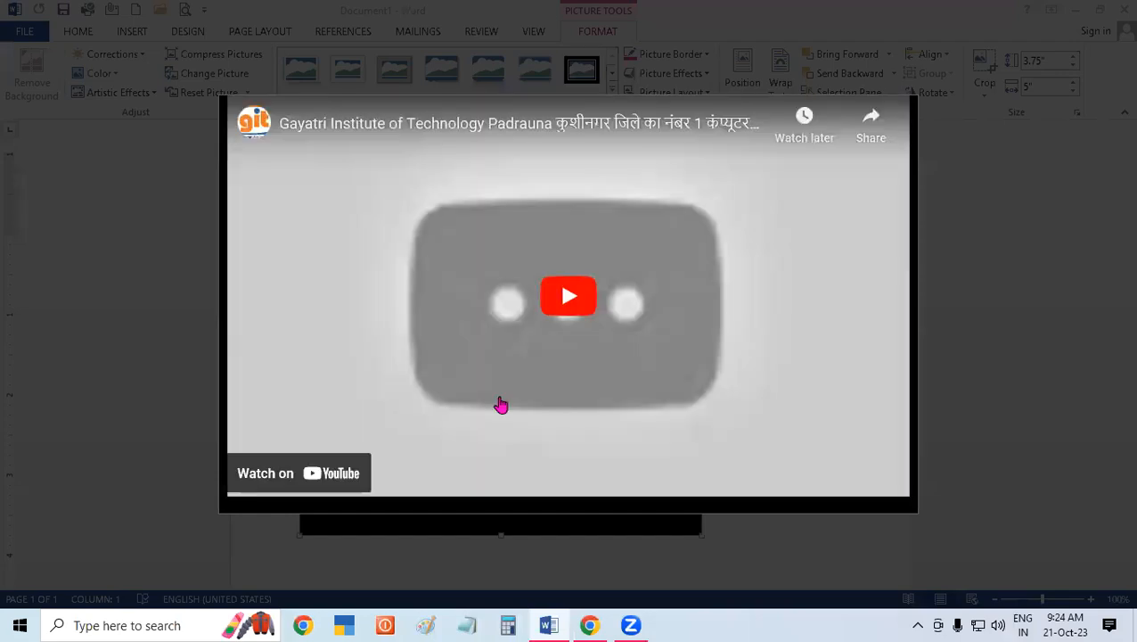
pyautogui.click(547, 302)
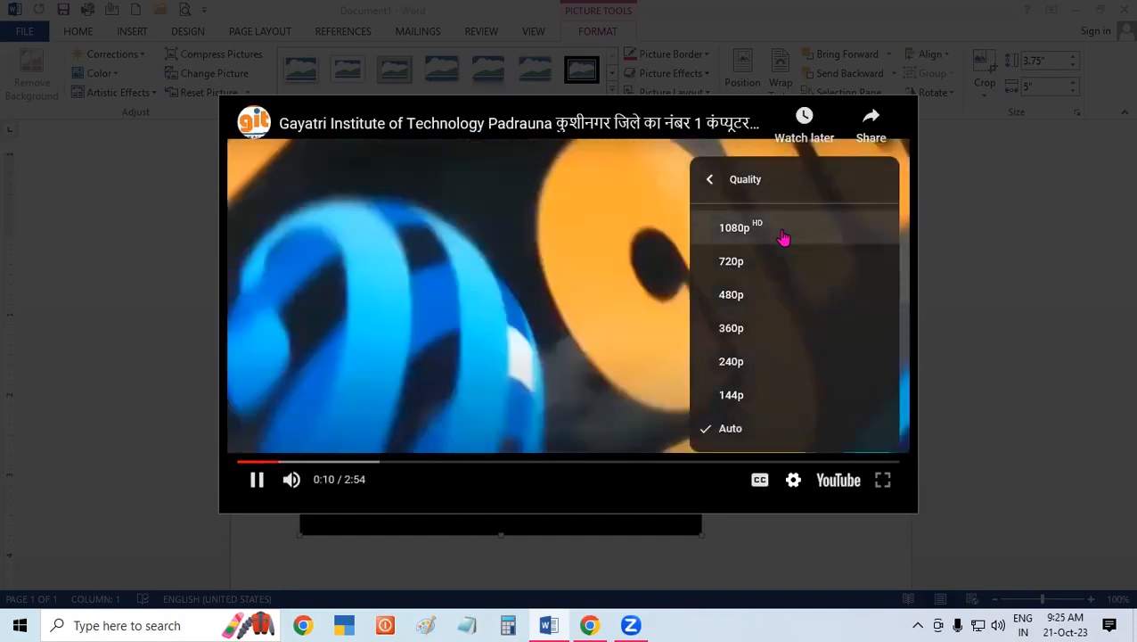
pyautogui.click(783, 237)
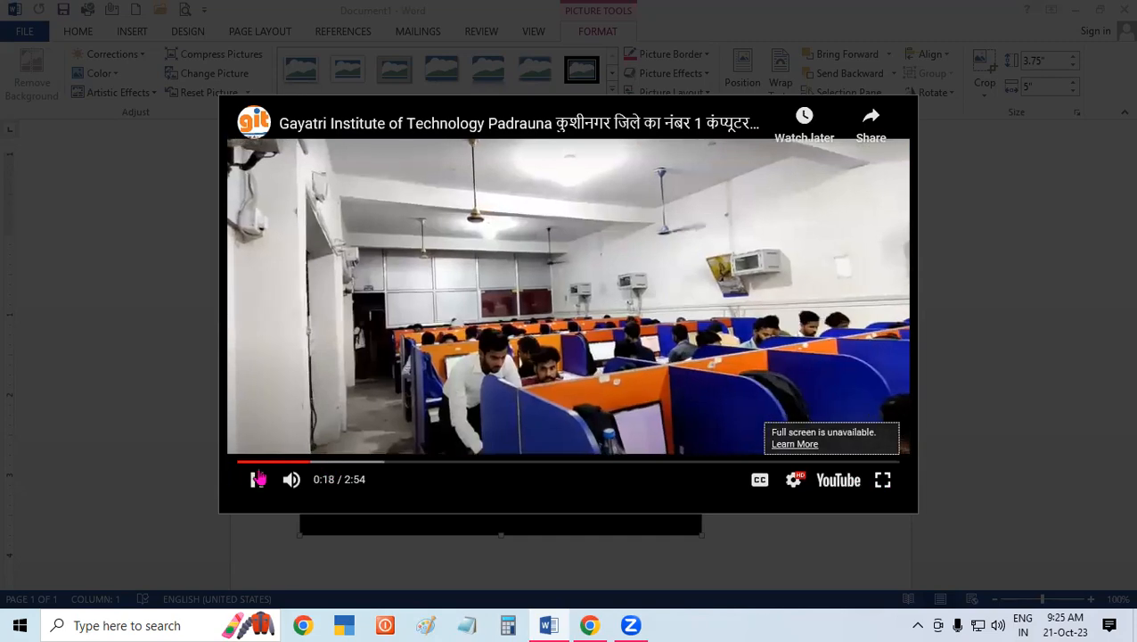
# Step: Skip ahead in stages through the video to about 1:07 and resume playback
pyautogui.click(342, 461)
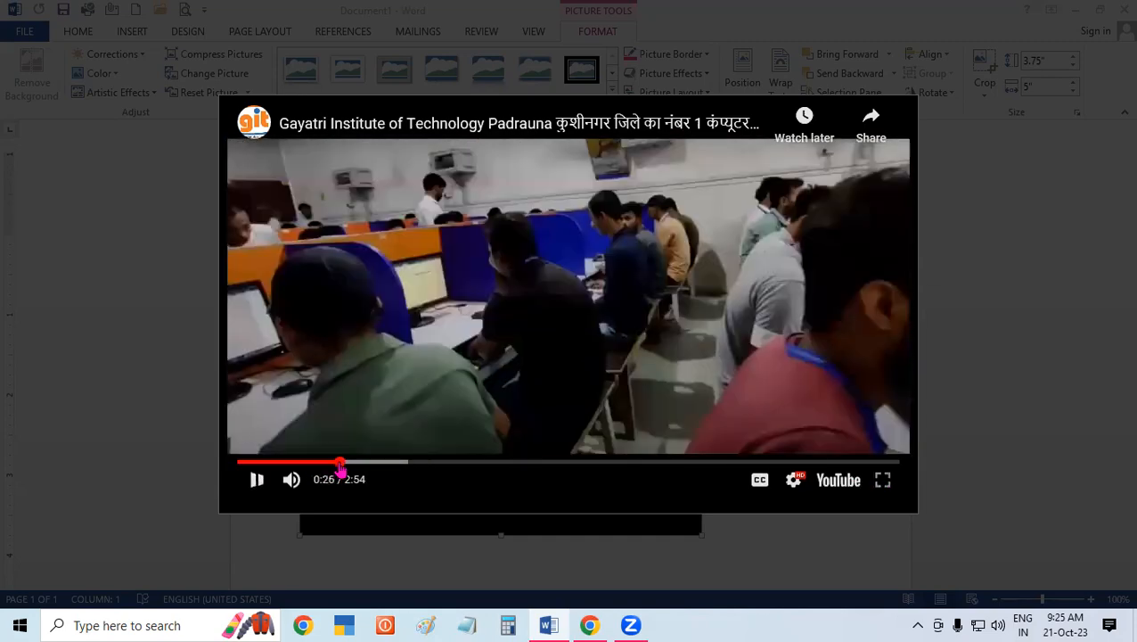
pyautogui.click(382, 463)
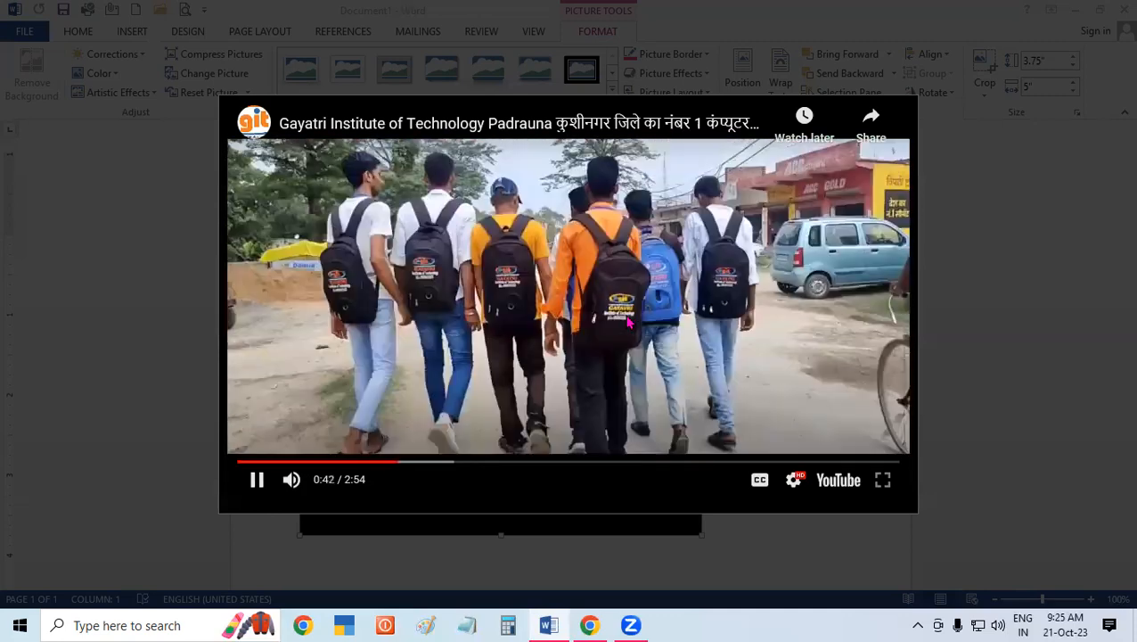
pyautogui.click(446, 462)
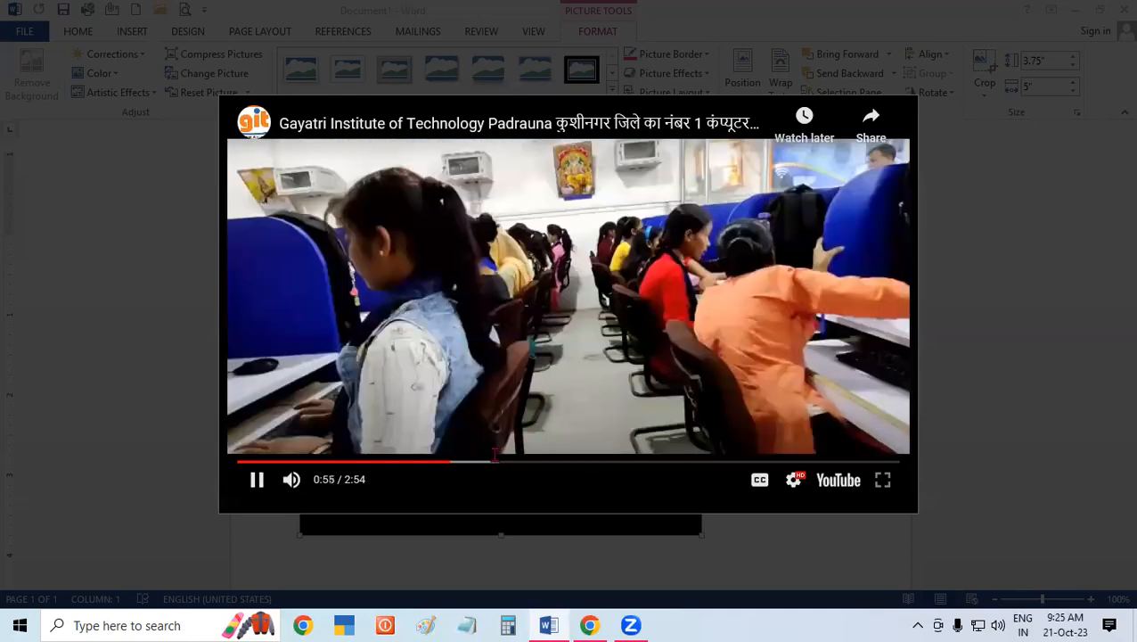
pyautogui.click(496, 463)
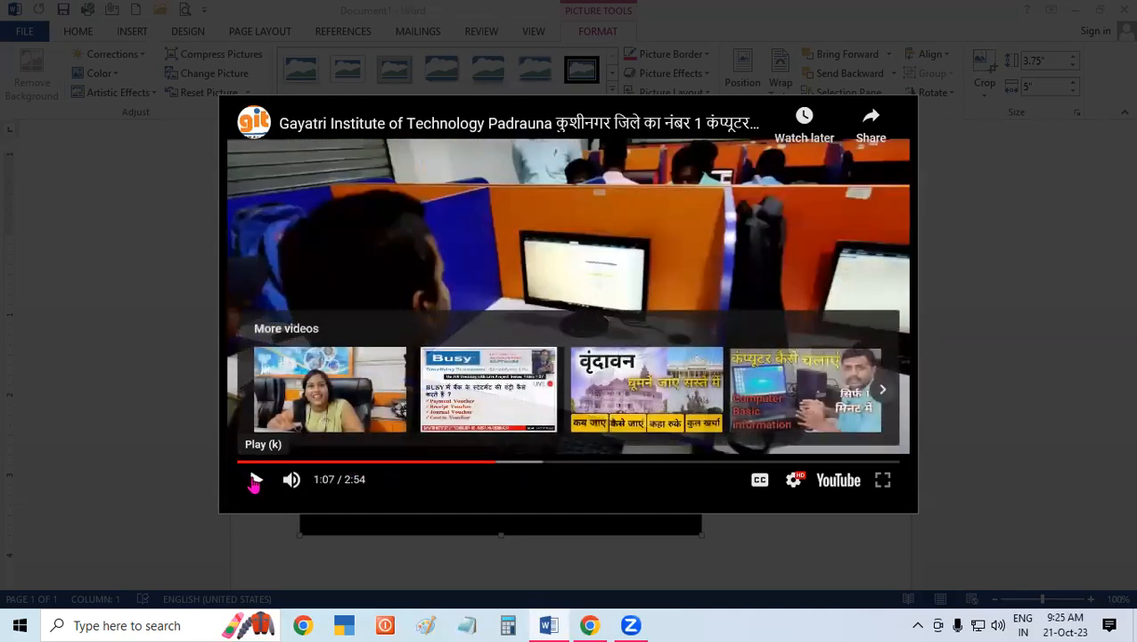
pyautogui.click(254, 481)
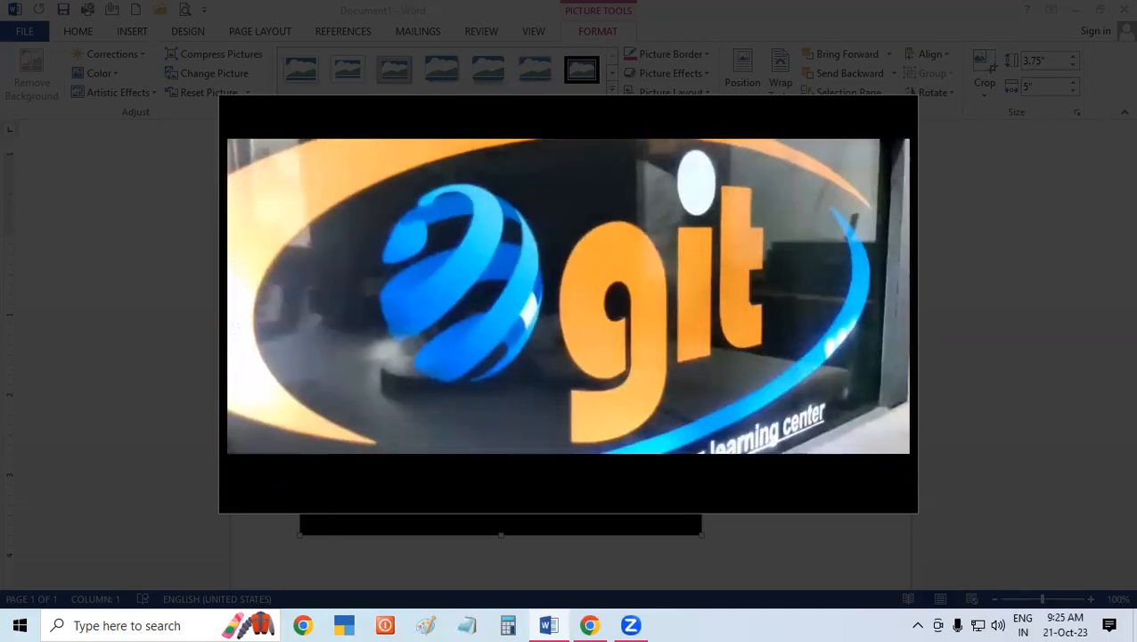
# Step: Skip the video ahead to about 1:33 and raise the system volume to 100
pyautogui.moveTo(596, 445)
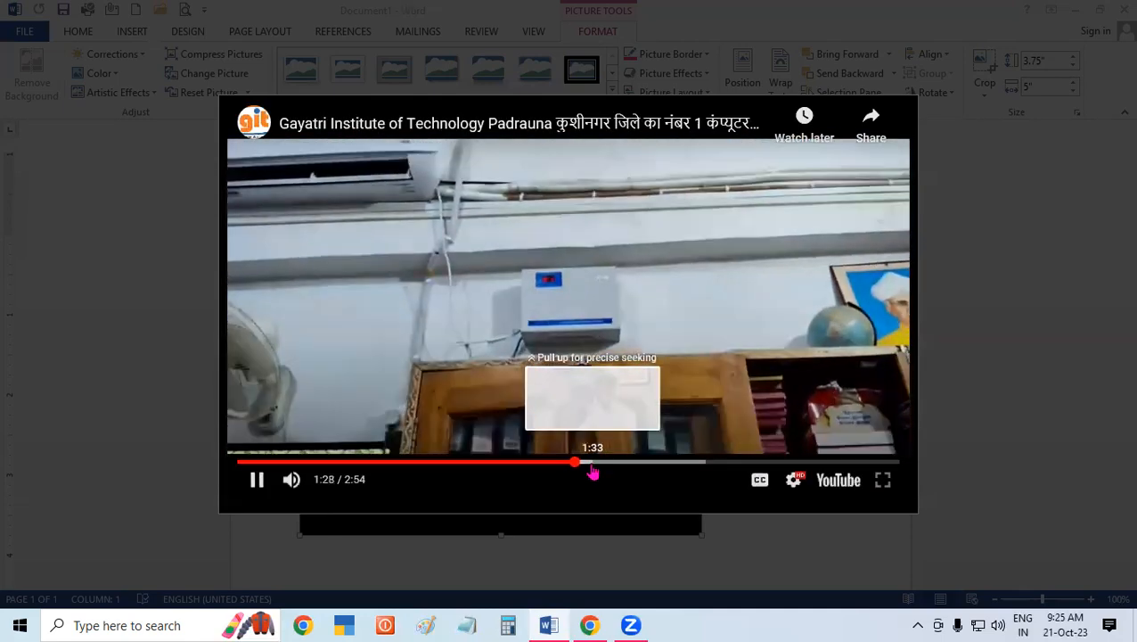
pyautogui.click(592, 461)
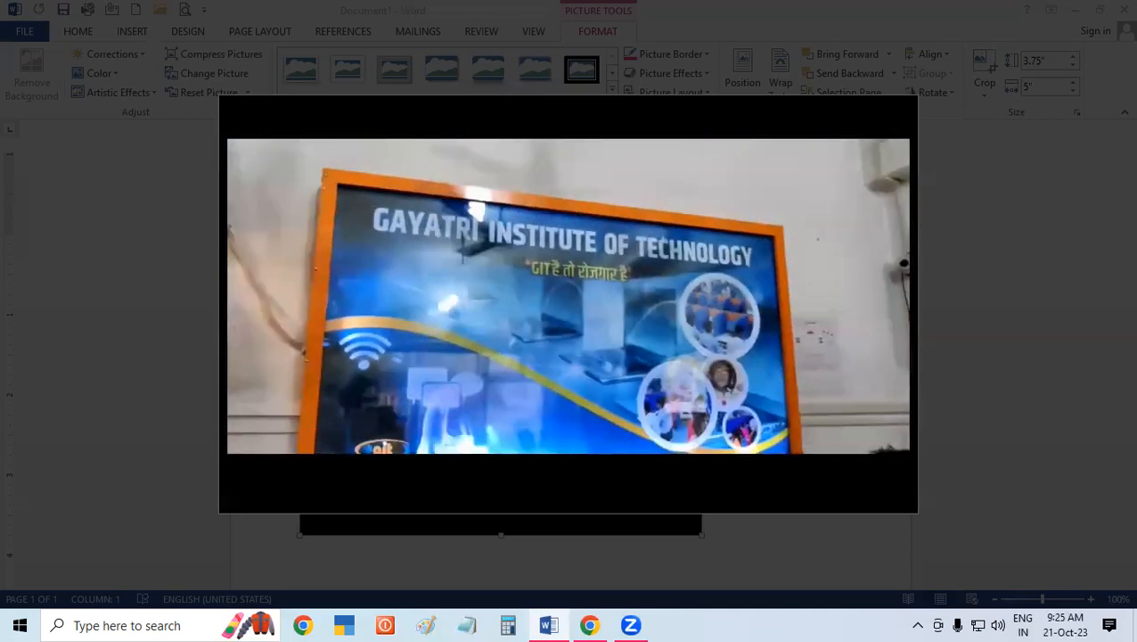
pyautogui.press('XF86AudioRaiseVolume')
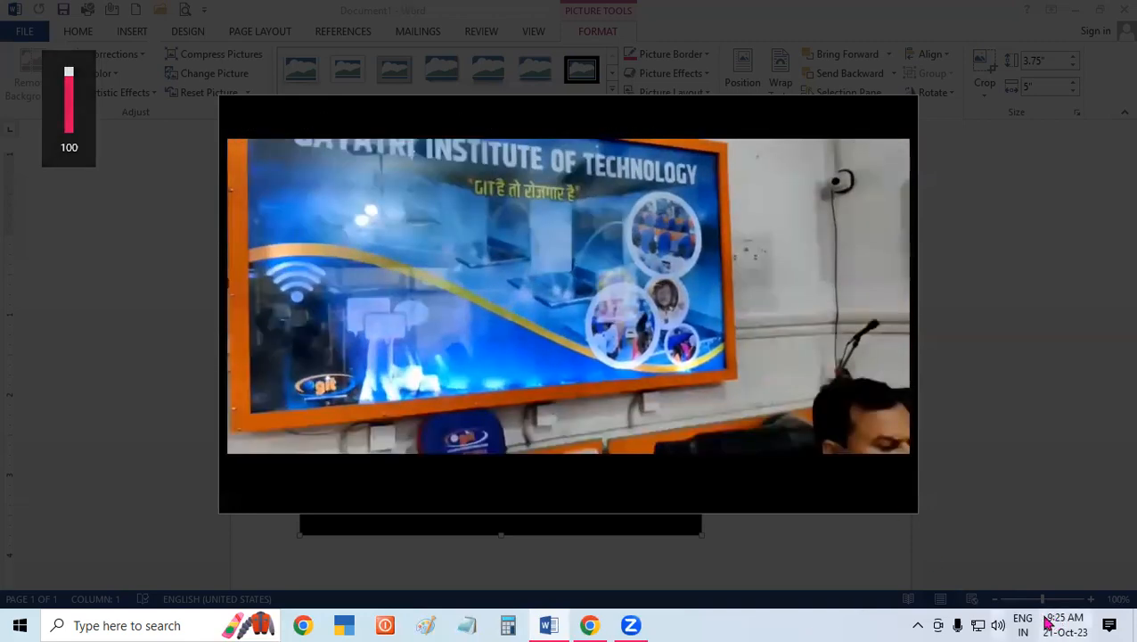
pyautogui.moveTo(685, 497)
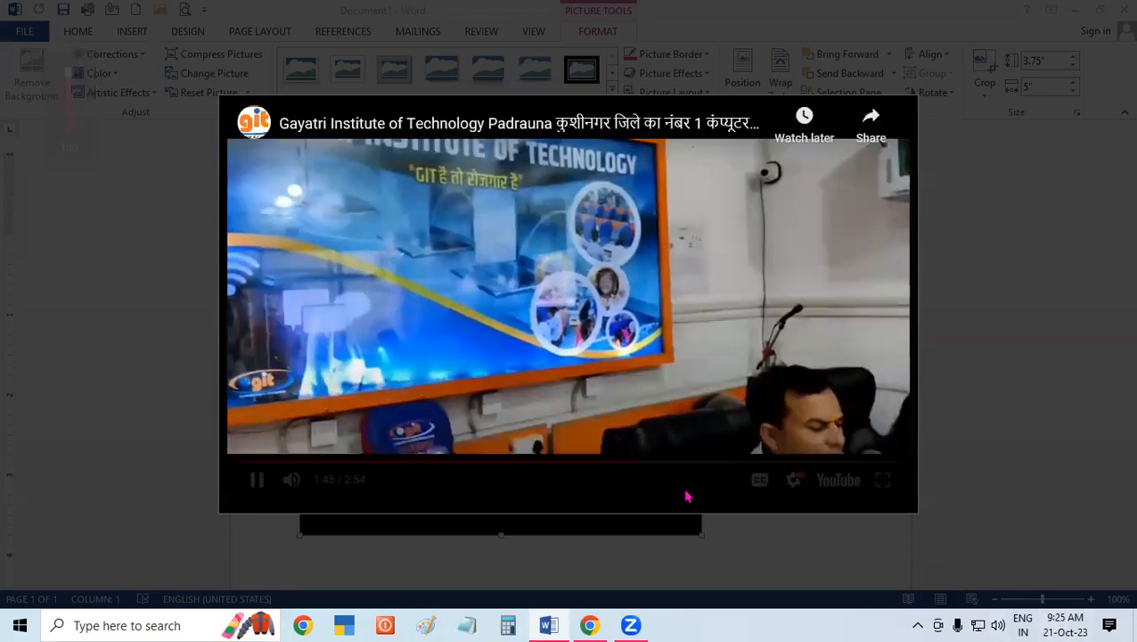
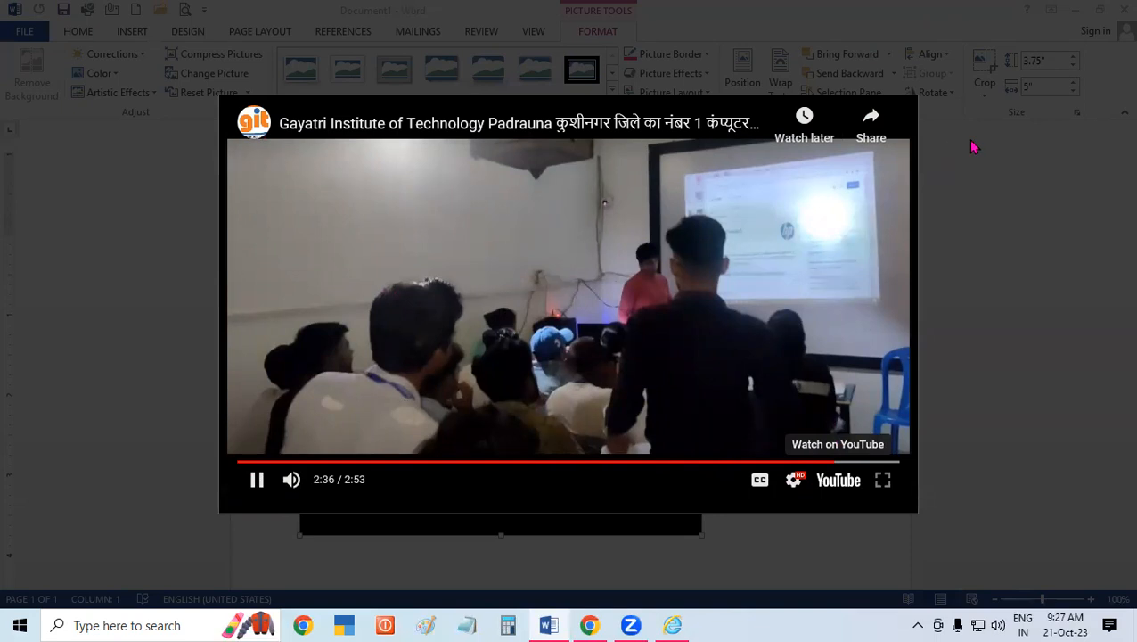
pyautogui.press('super+d')
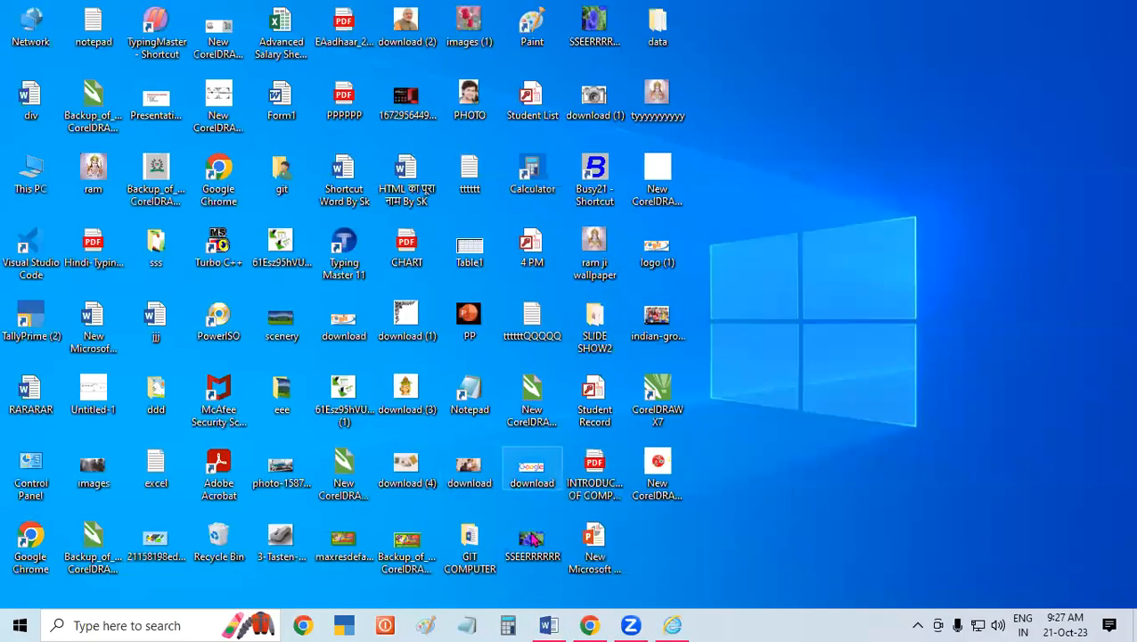
pyautogui.moveTo(547, 624)
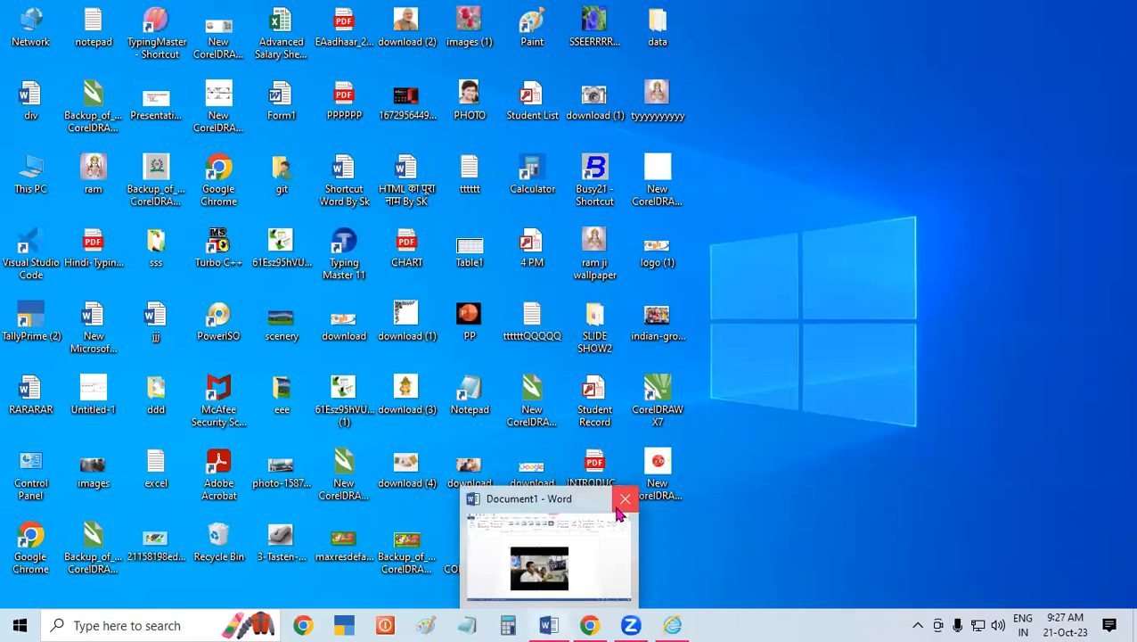
pyautogui.click(589, 508)
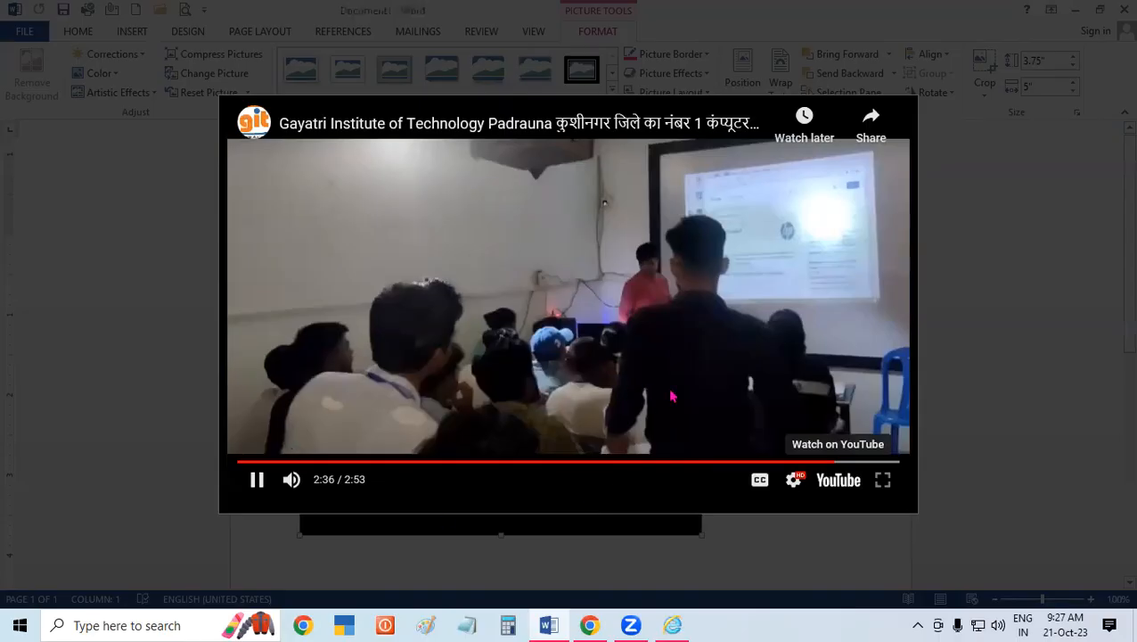
# Step: Close the Word document without saving its changes and refresh the desktop
pyautogui.press('super+d')
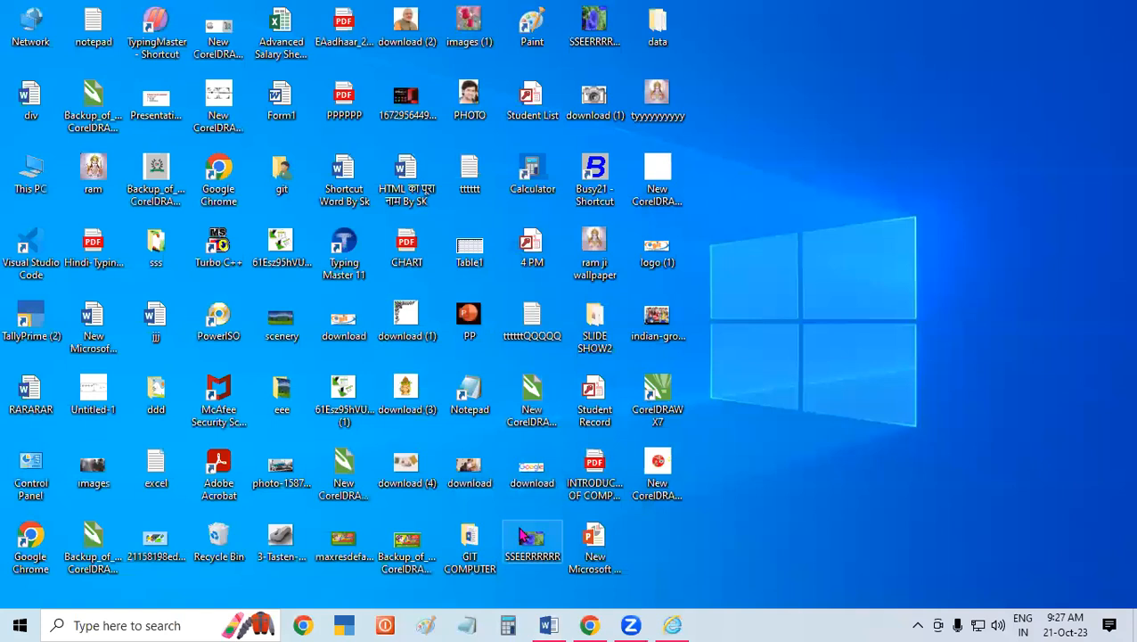
pyautogui.moveTo(548, 625)
pyautogui.click(622, 500)
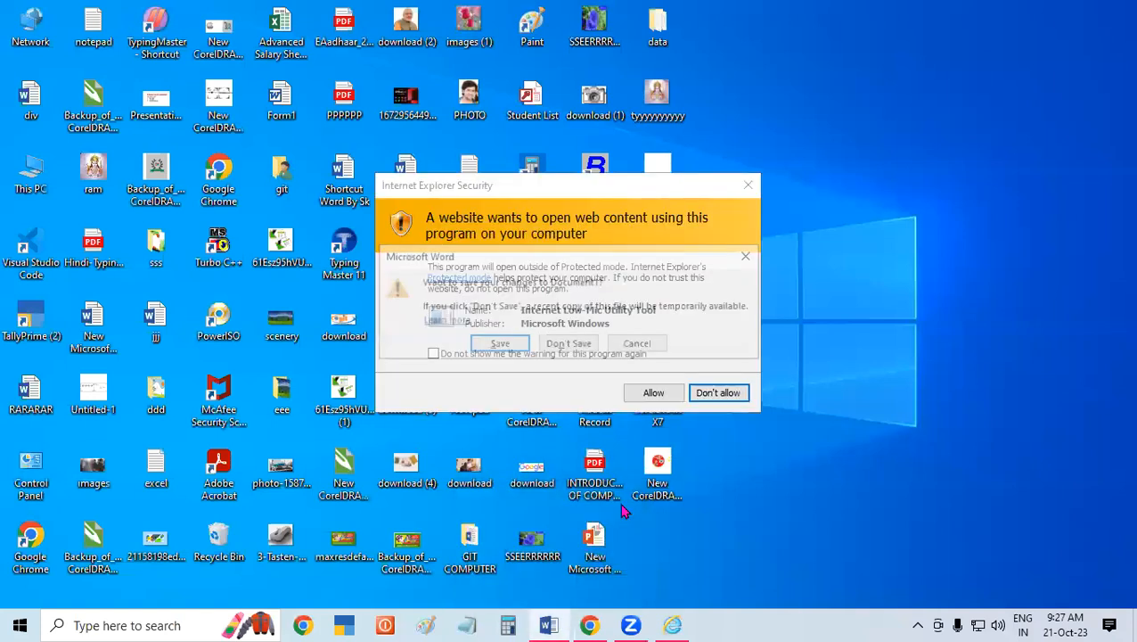
pyautogui.click(568, 344)
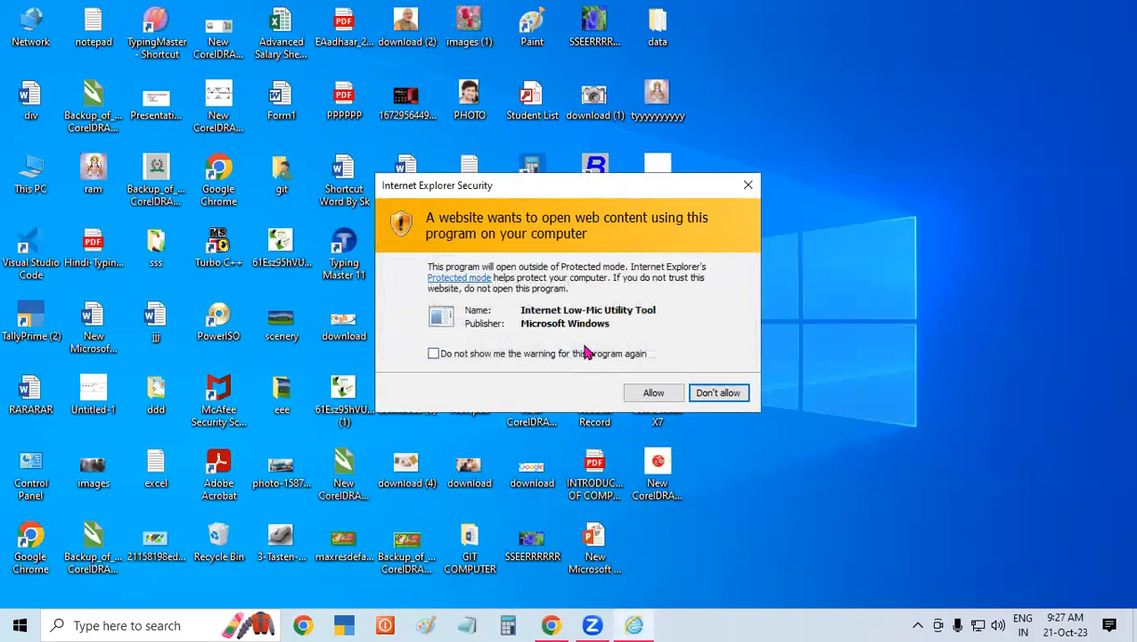
pyautogui.rightClick(854, 145)
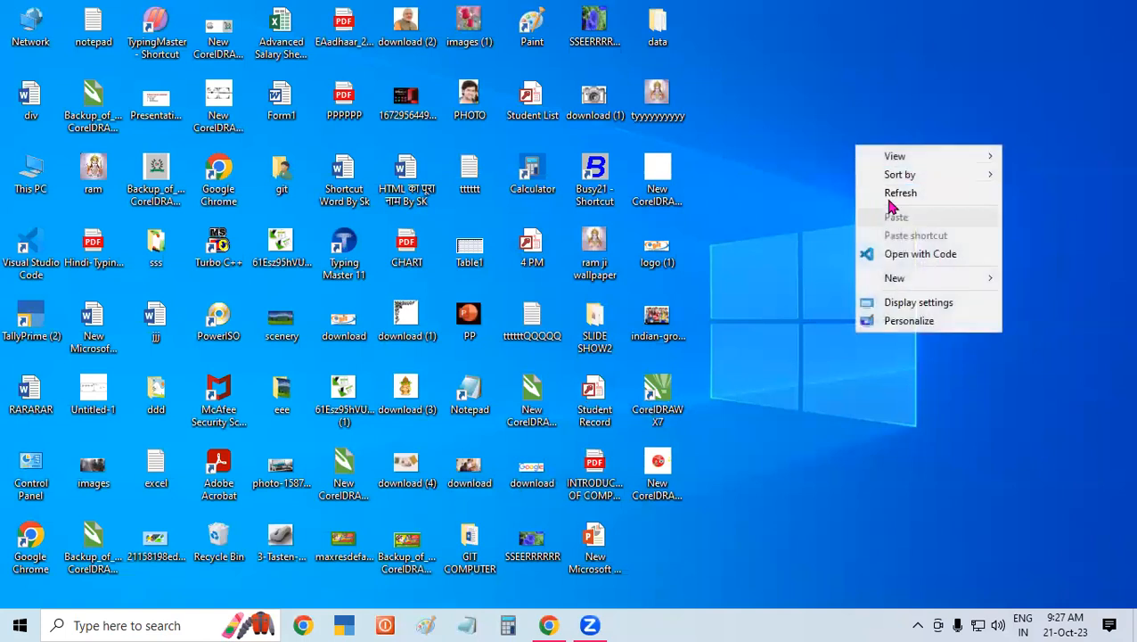
pyautogui.click(896, 192)
# Step: Launch Word again, create a blank document and maximize its window
pyautogui.press('super+r')
pyautogui.press('Return')
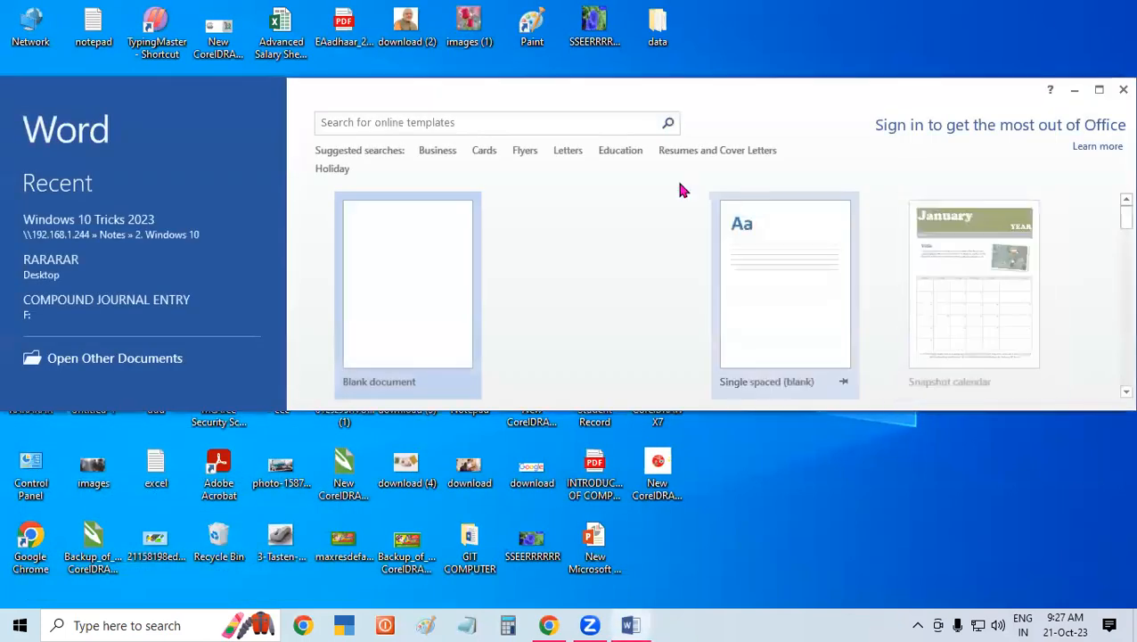
pyautogui.click(434, 259)
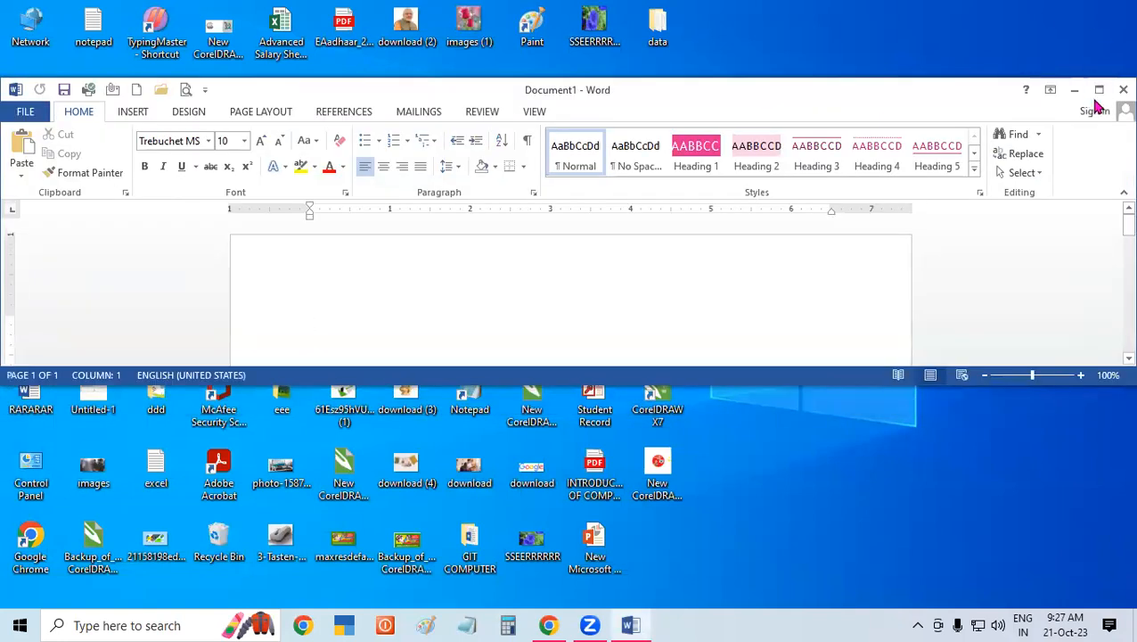
pyautogui.click(1099, 89)
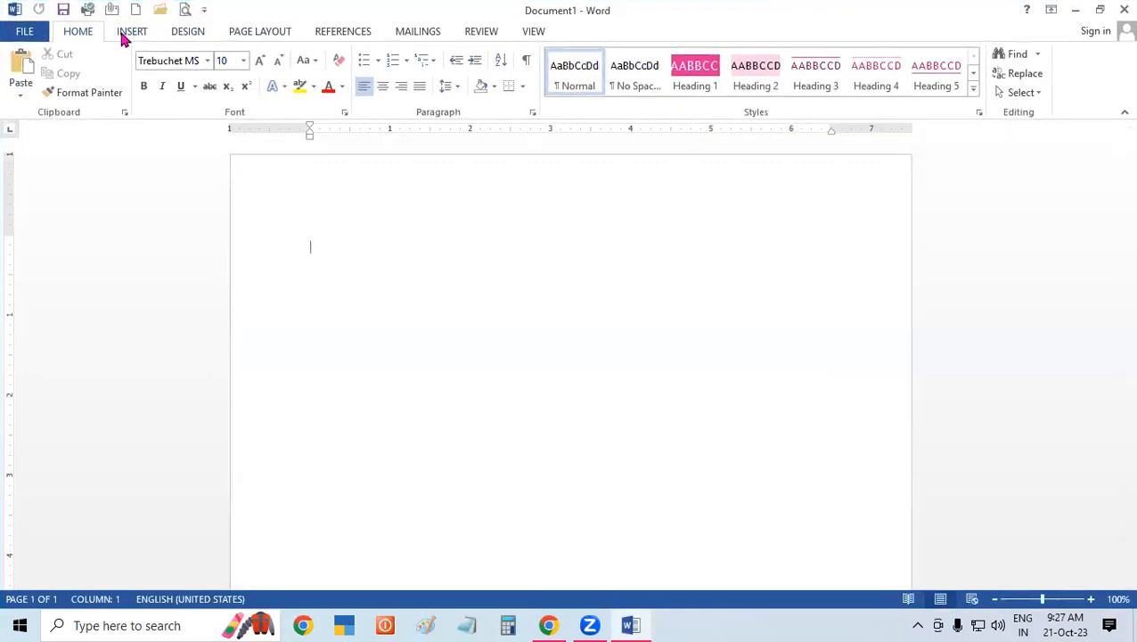
# Step: Search YouTube for "git education padrauna" as an online video and insert the first result into the document
pyautogui.click(132, 32)
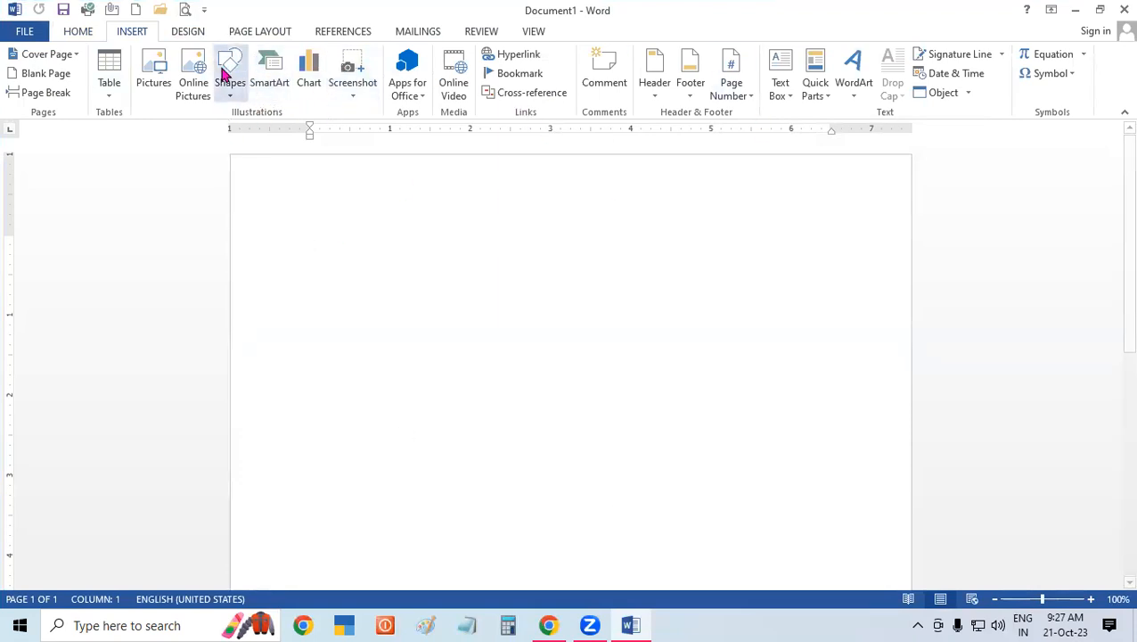
pyautogui.click(456, 84)
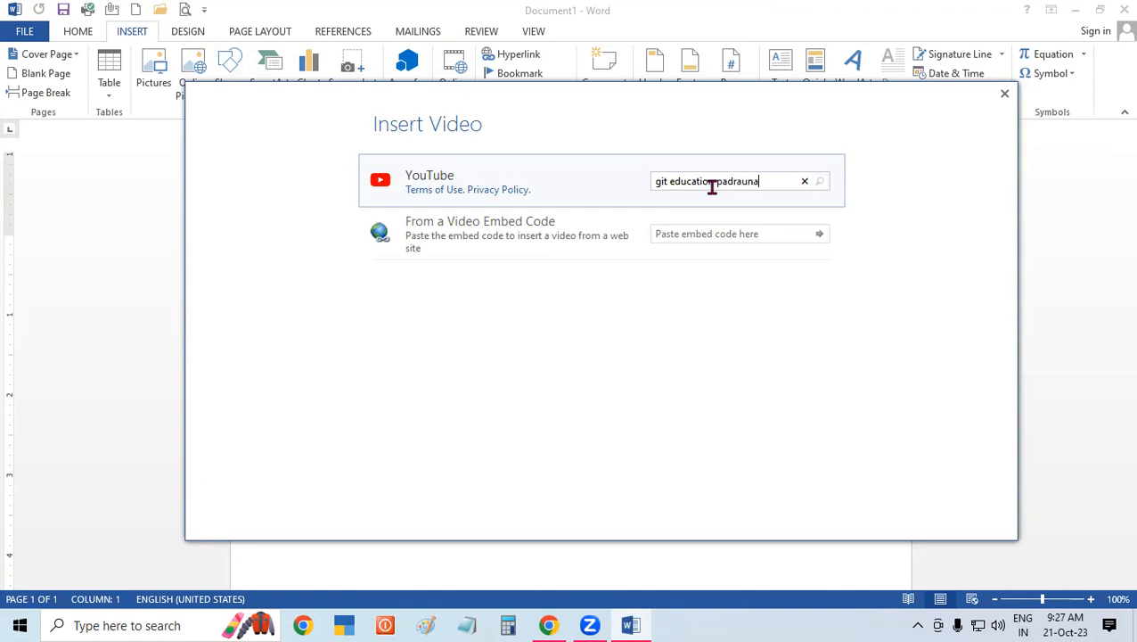
pyautogui.press('Return')
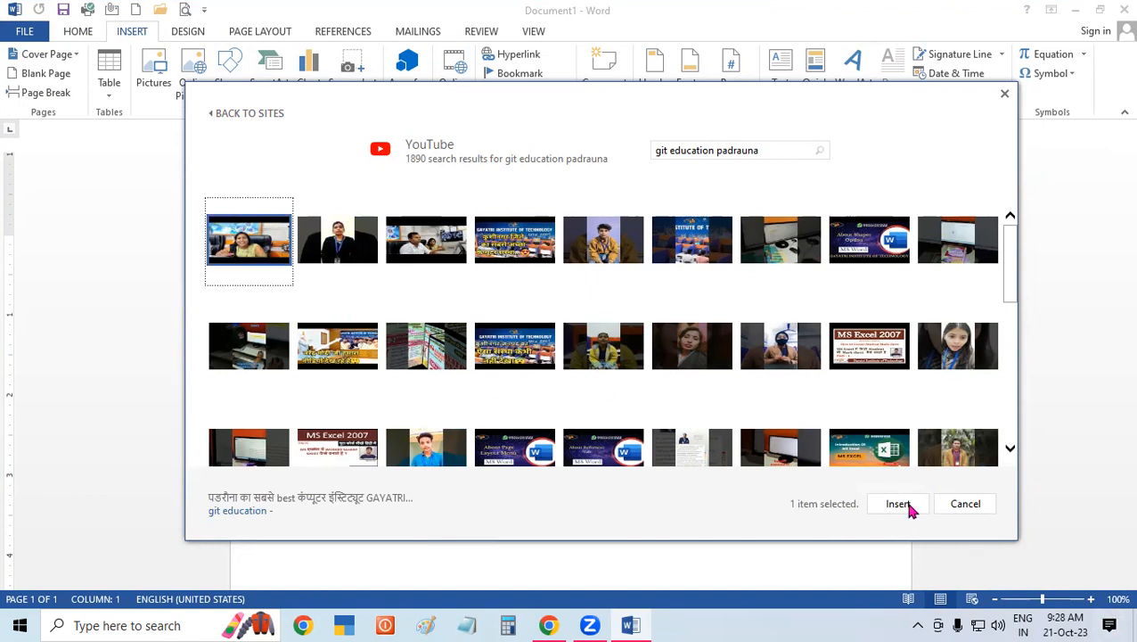
pyautogui.click(908, 506)
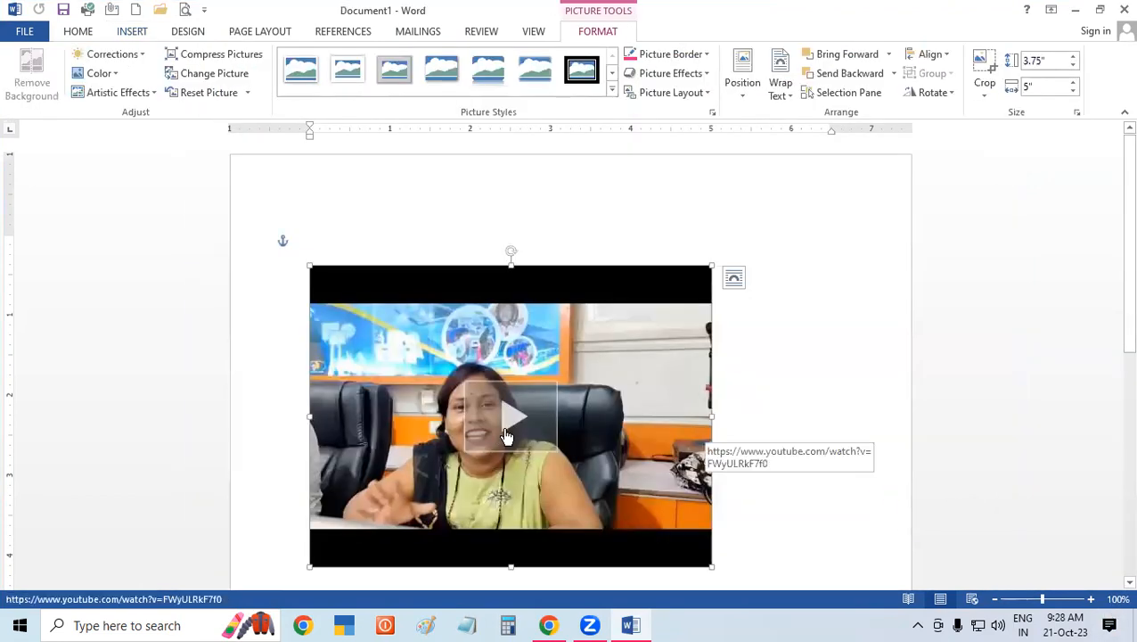
# Step: Play the inserted video, skip ahead to about 3:10 and raise the system volume to 100
pyautogui.click(505, 441)
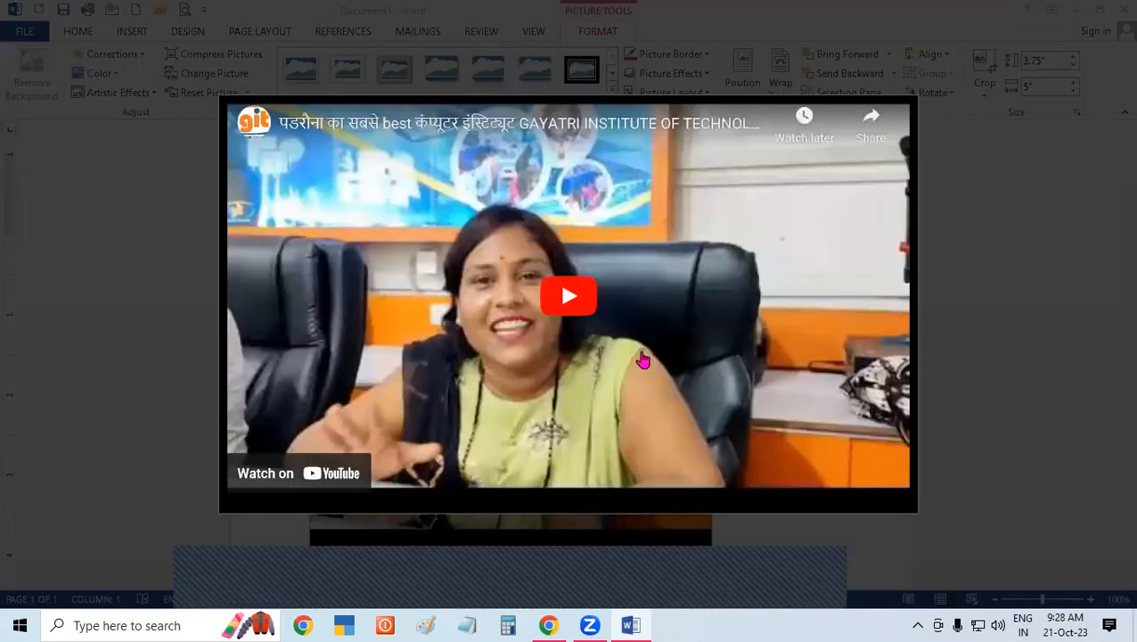
pyautogui.click(560, 298)
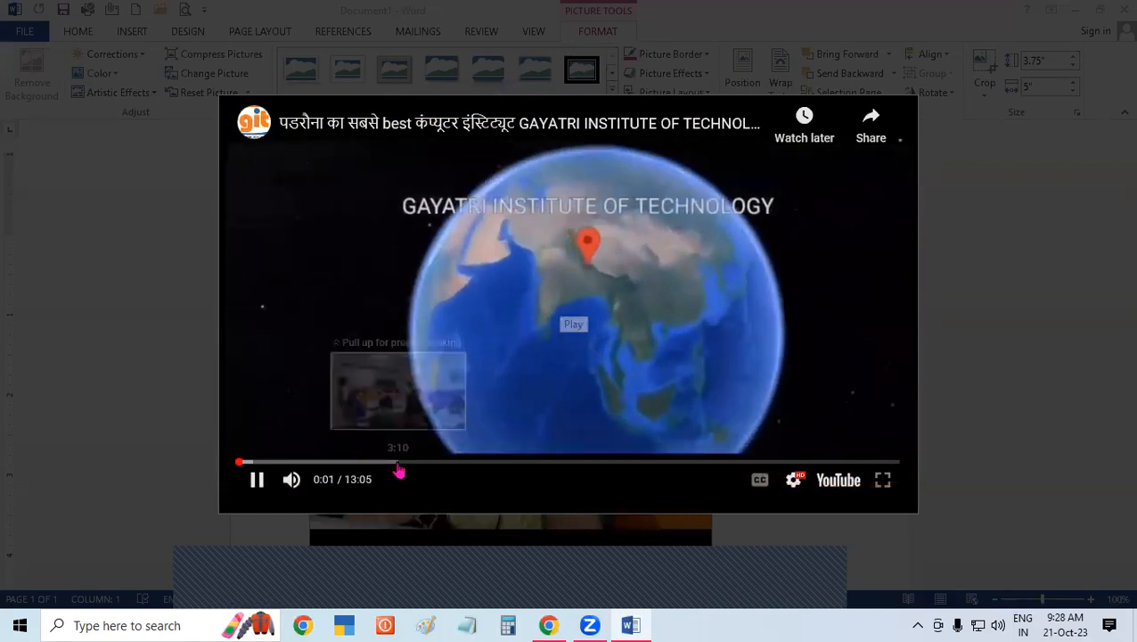
pyautogui.click(398, 472)
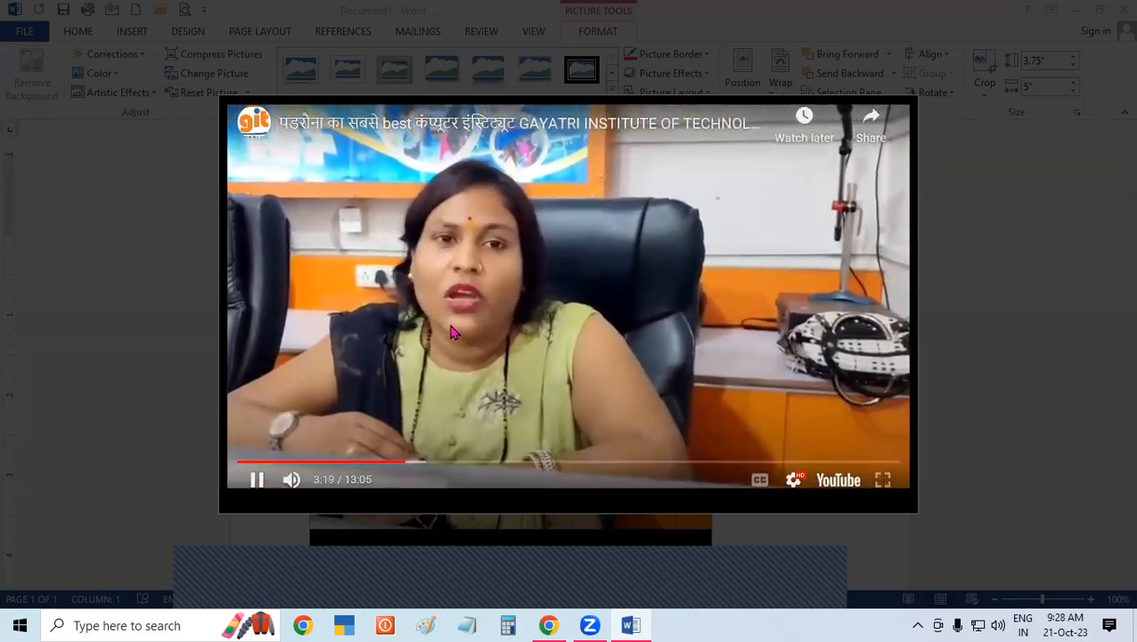
pyautogui.press('XF86AudioRaiseVolume')
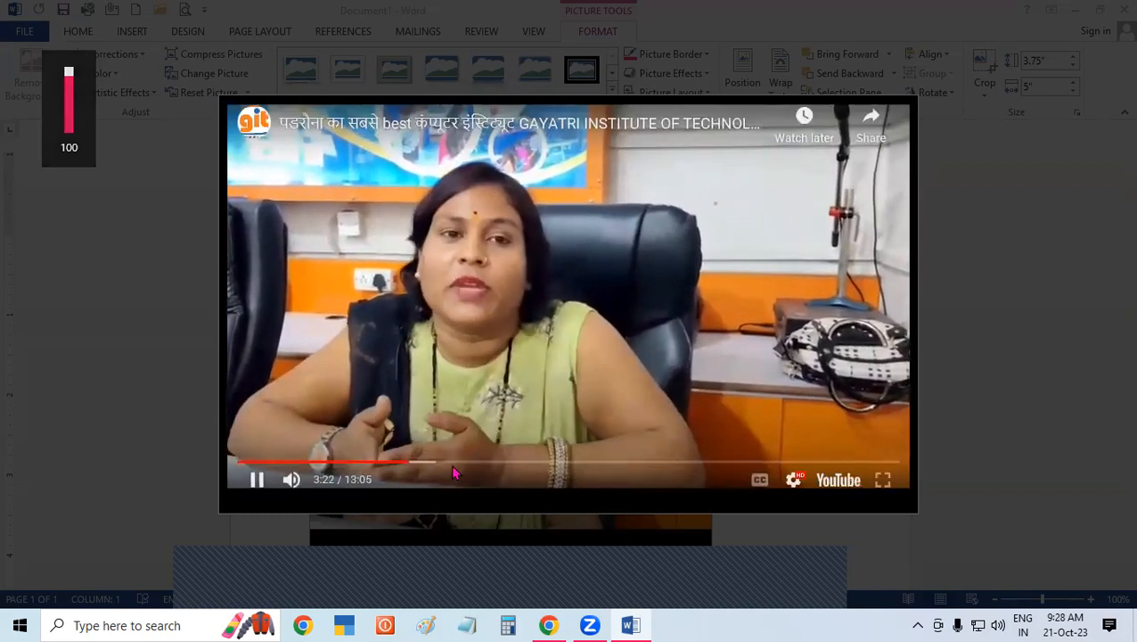
# Step: Skip the video ahead in stages to about 5:27, resuming playback after the pause at 4:54
pyautogui.moveTo(443, 464); pyautogui.dragTo(454, 468)
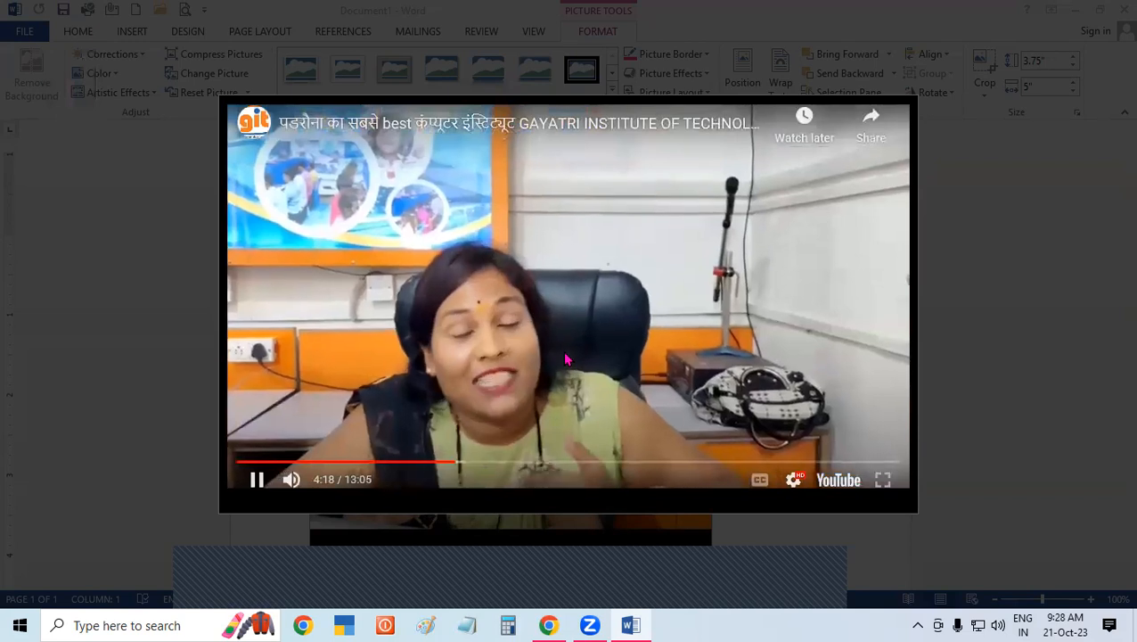
pyautogui.click(486, 460)
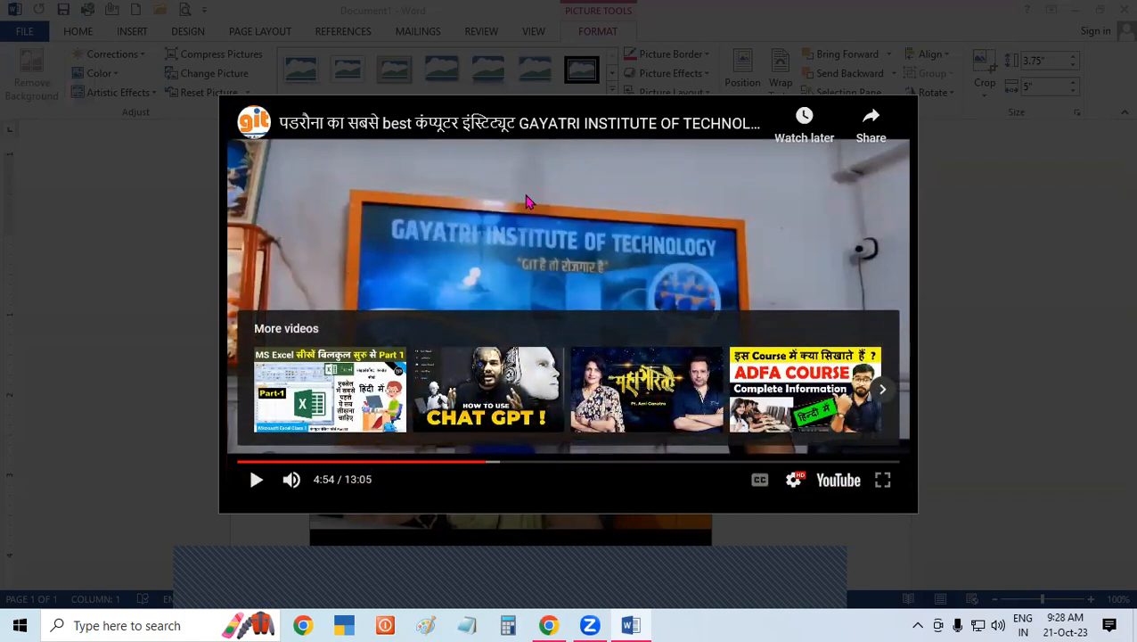
pyautogui.click(253, 481)
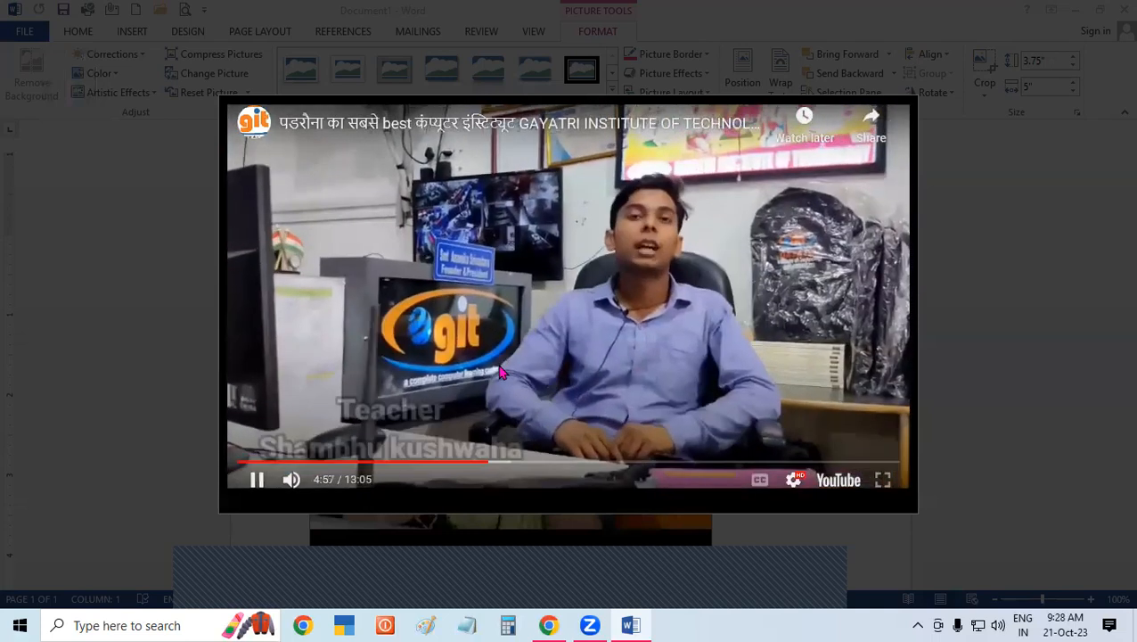
pyautogui.click(512, 464)
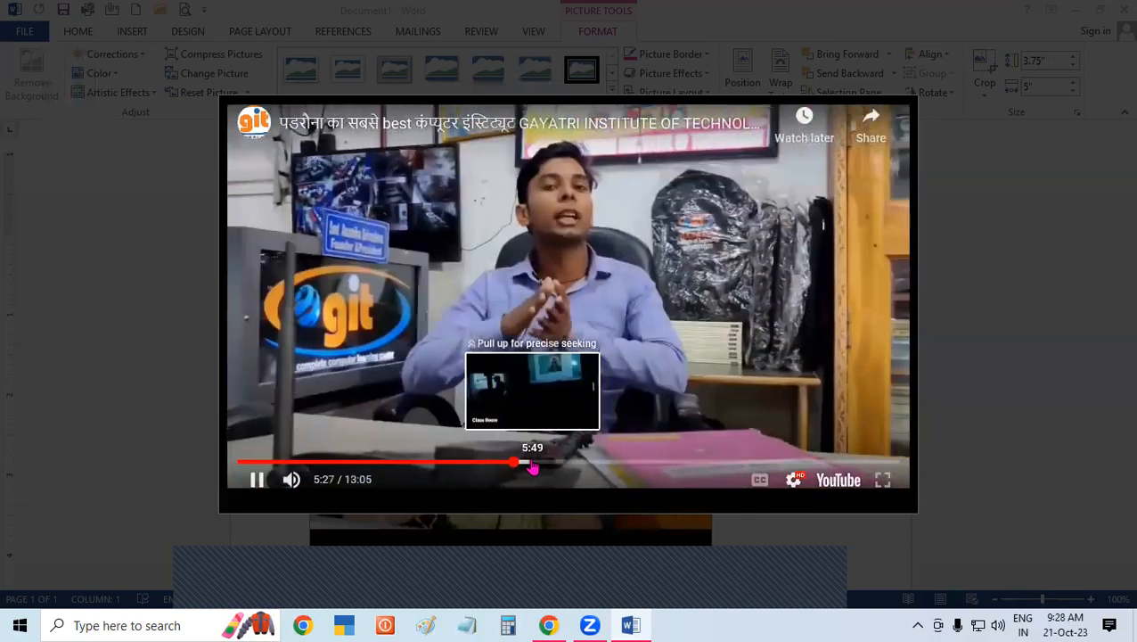
# Step: Skip the video further ahead in stages from about 5:49 to about 7:05
pyautogui.click(531, 464)
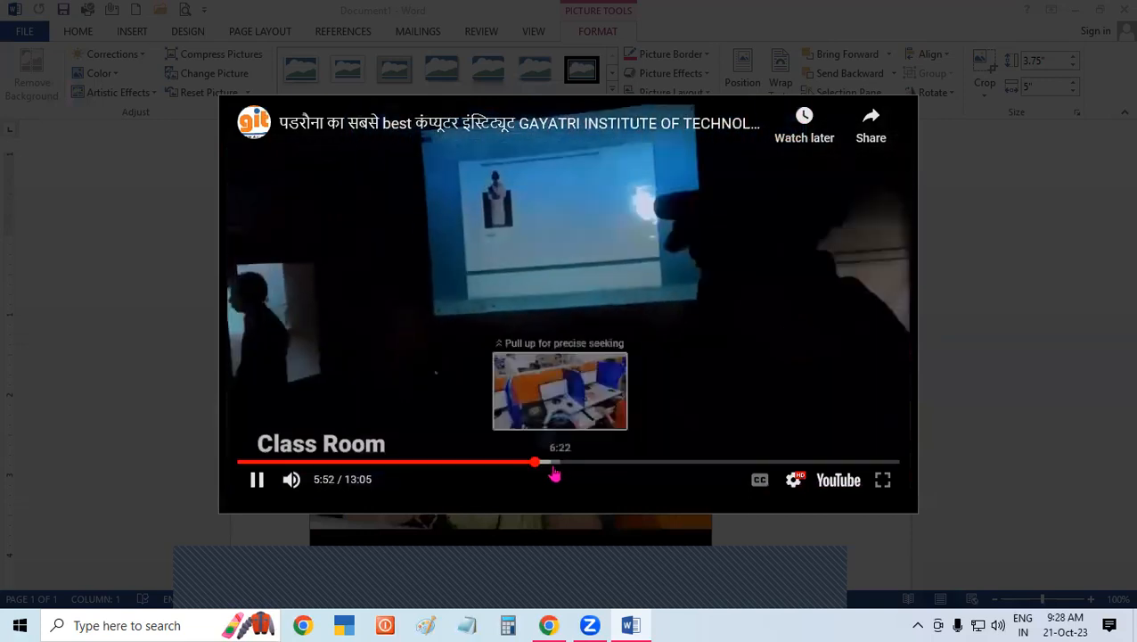
pyautogui.click(551, 471)
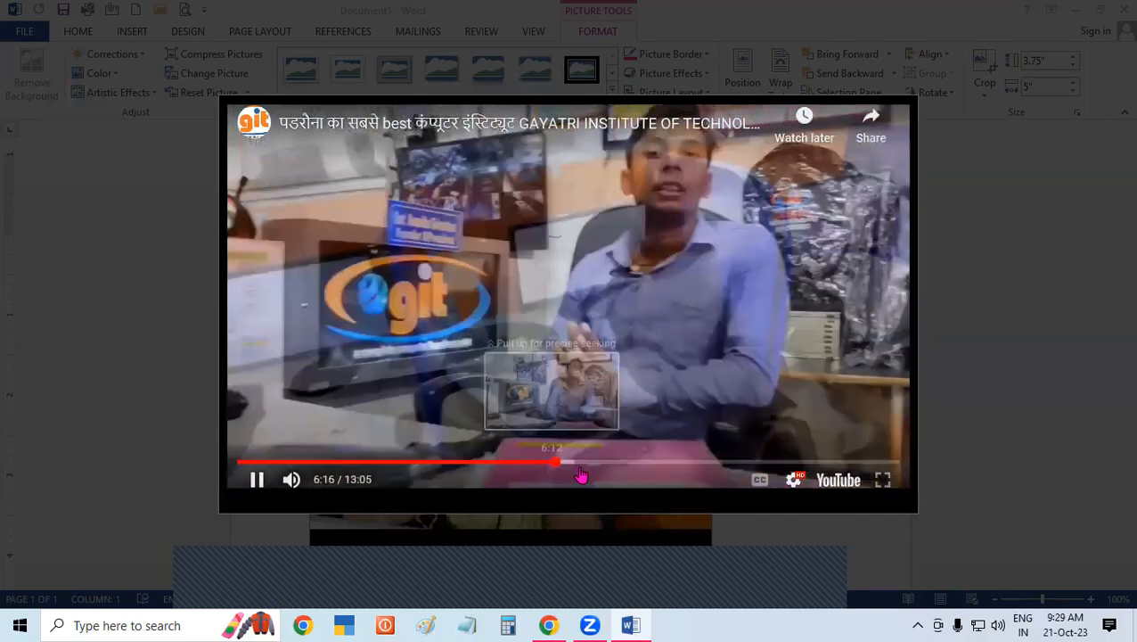
pyautogui.click(580, 473)
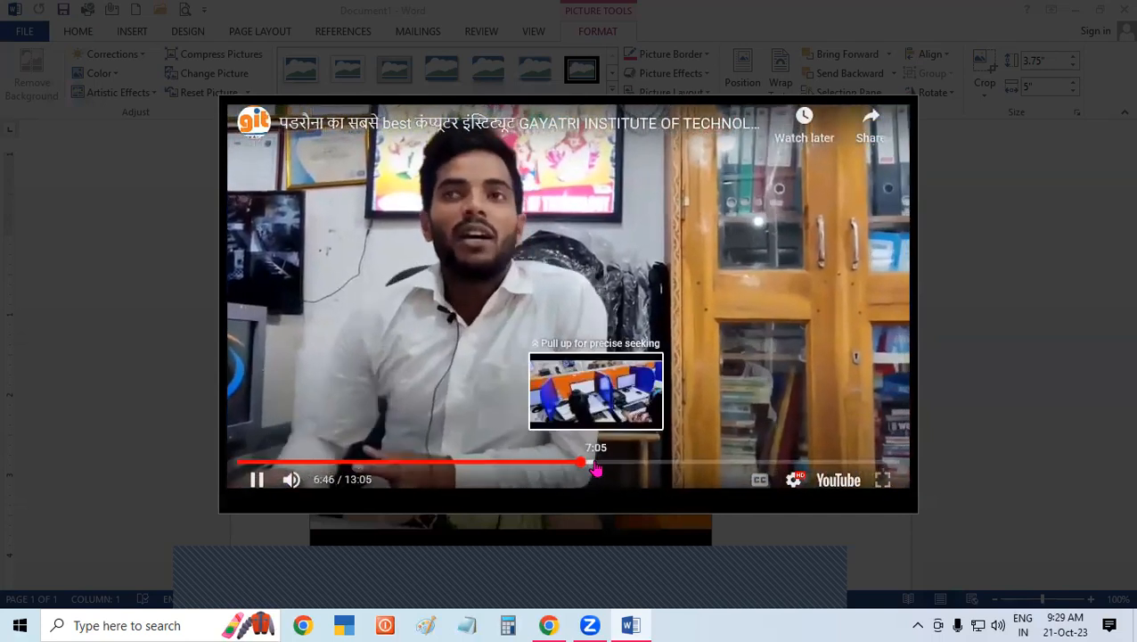
pyautogui.click(594, 465)
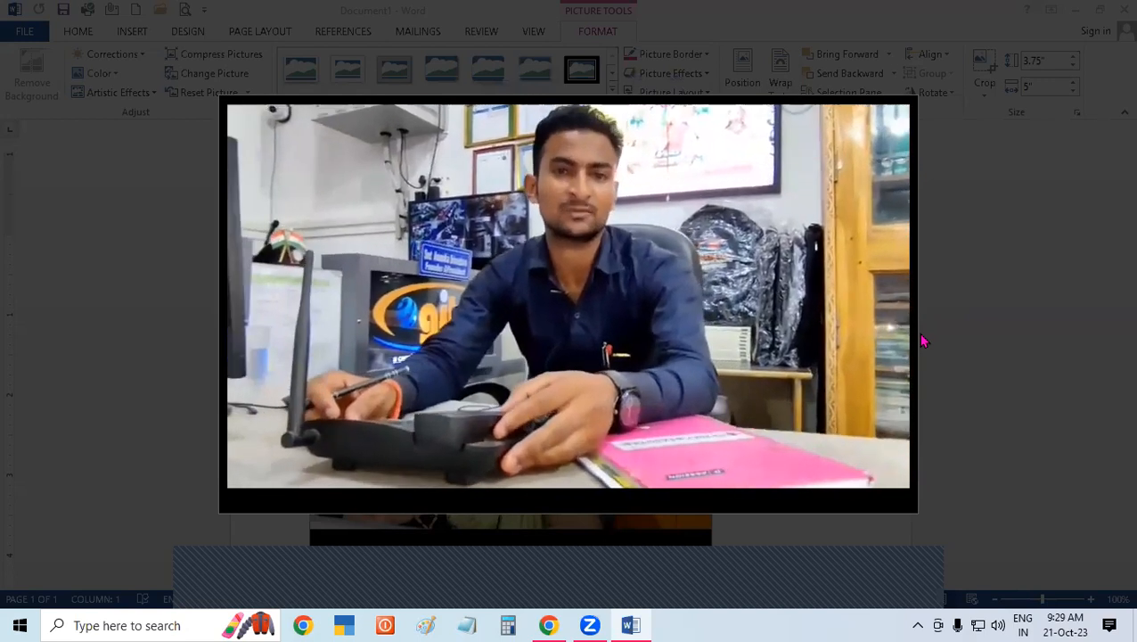
# Step: Close the video player, delete the inserted video from the page and return to the insertion commands
pyautogui.click(924, 340)
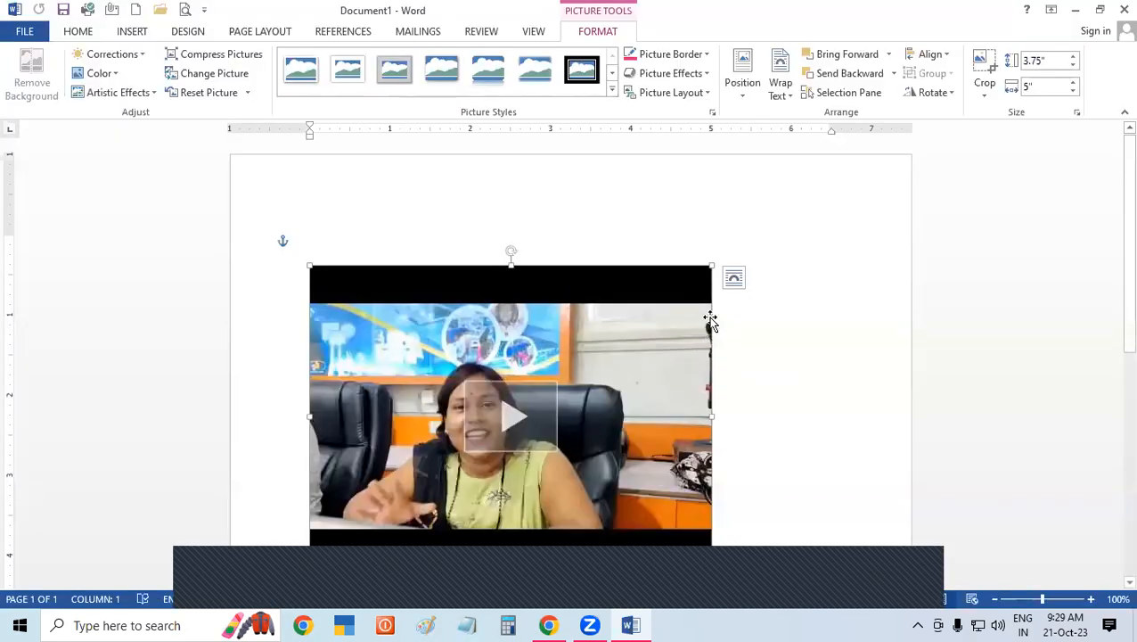
pyautogui.press('Delete')
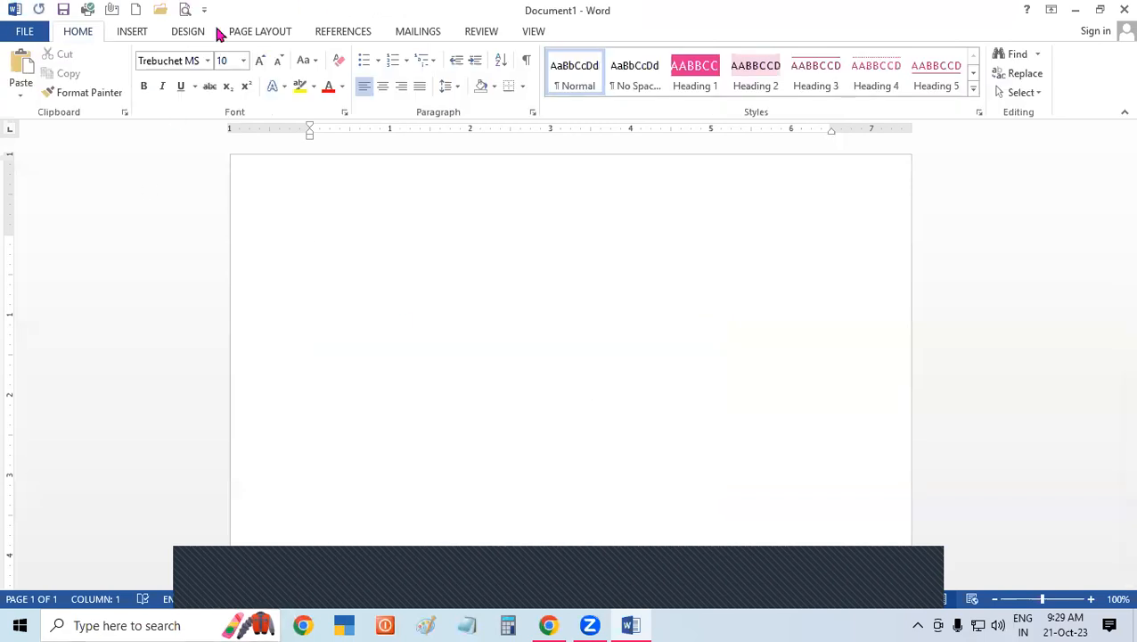
pyautogui.click(151, 34)
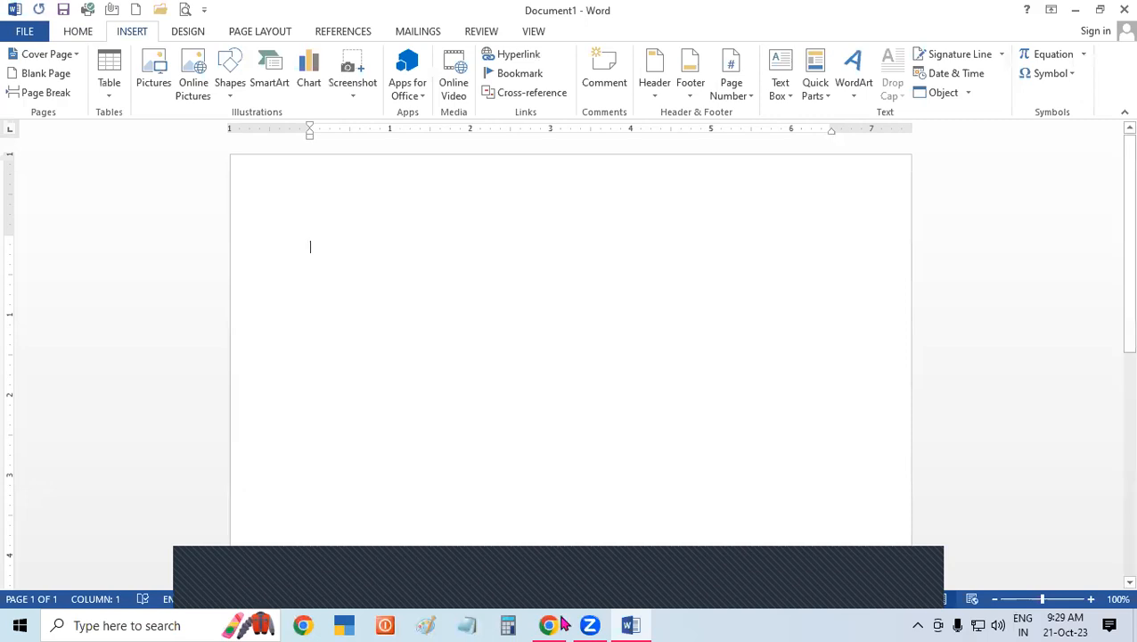
# Step: Switch to Chrome and open sarkariresult.com in the new tab
pyautogui.hotkey('alt', 'Tab')
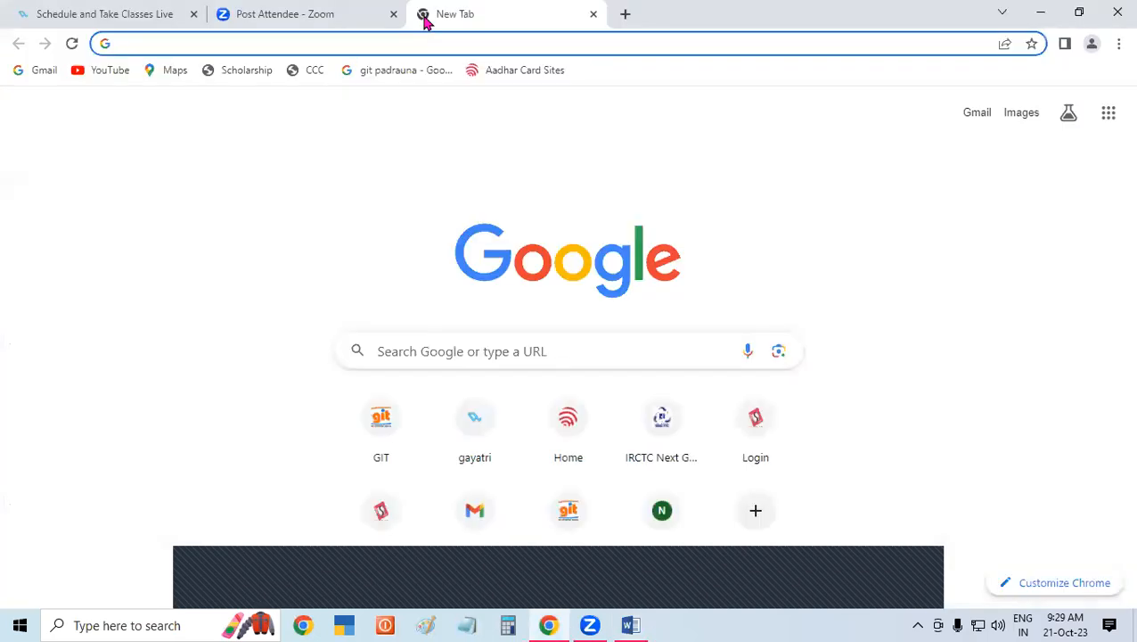
pyautogui.write('sar')
pyautogui.press('Return')
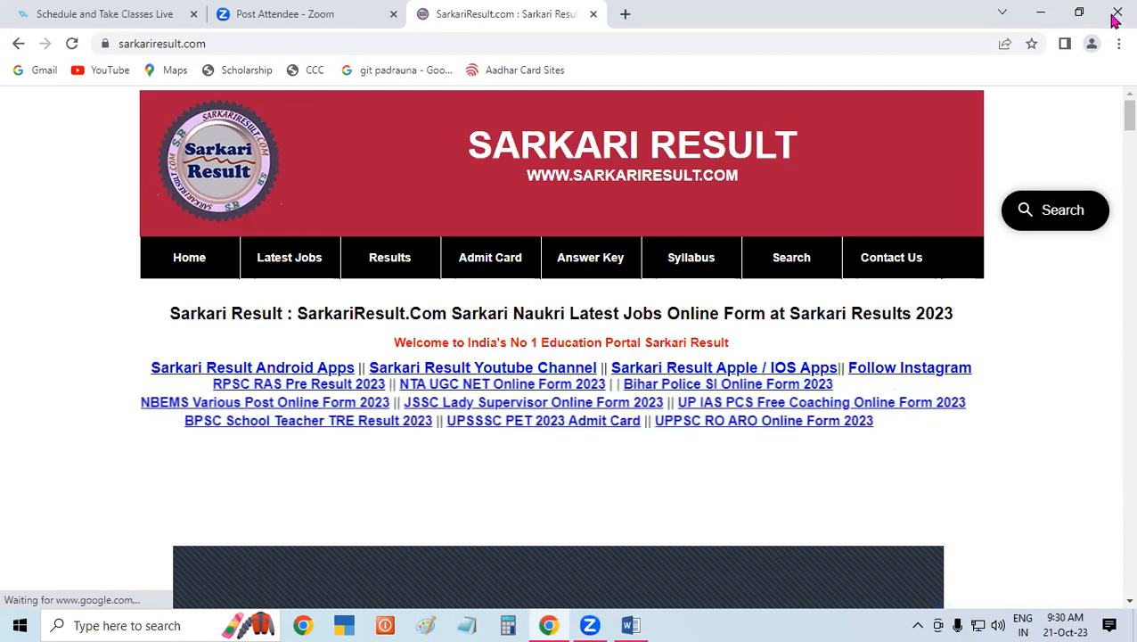
# Step: Open the EMRS TGT, Hostel Warden Online Form 2023 page from the online form listings
pyautogui.scroll(-3, 1113, 143)
pyautogui.moveTo(1112, 136); pyautogui.dragTo(1112, 178)
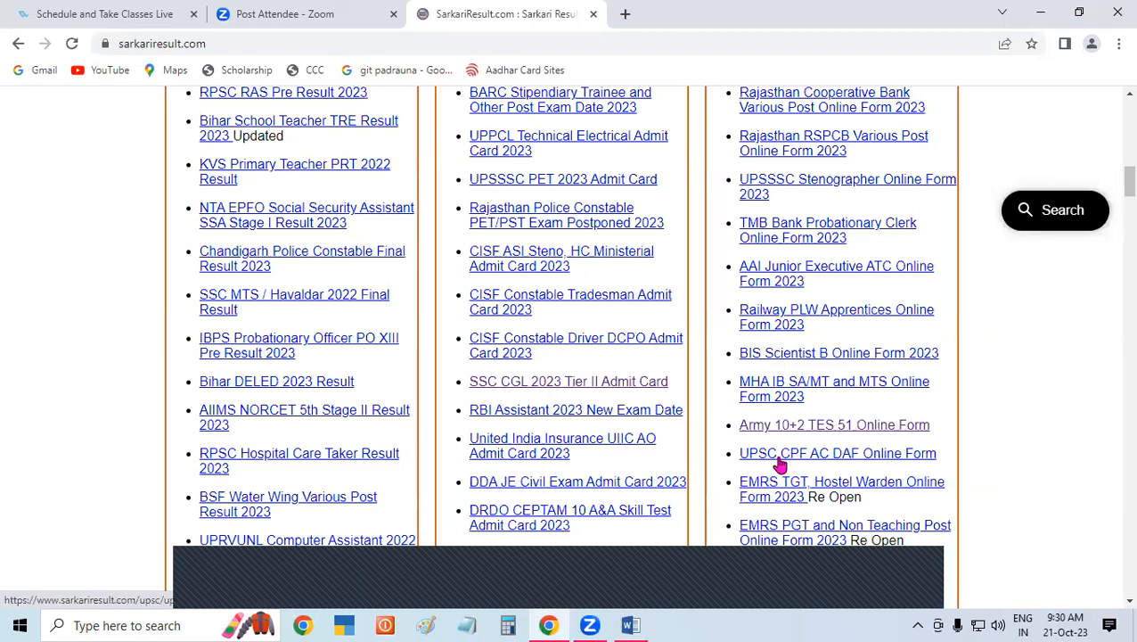
pyautogui.click(822, 487)
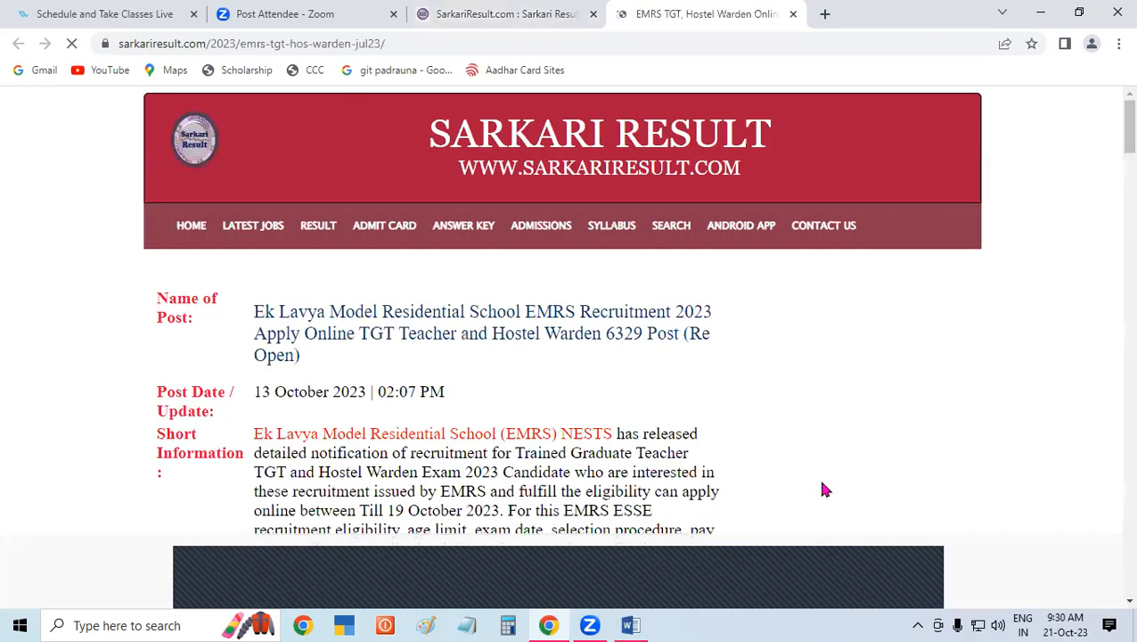
# Step: Open the Download Notification PDF from the links table of the EMRS recruitment page
pyautogui.moveTo(1114, 210); pyautogui.dragTo(1114, 434)
pyautogui.scroll(-8, 664, 330)
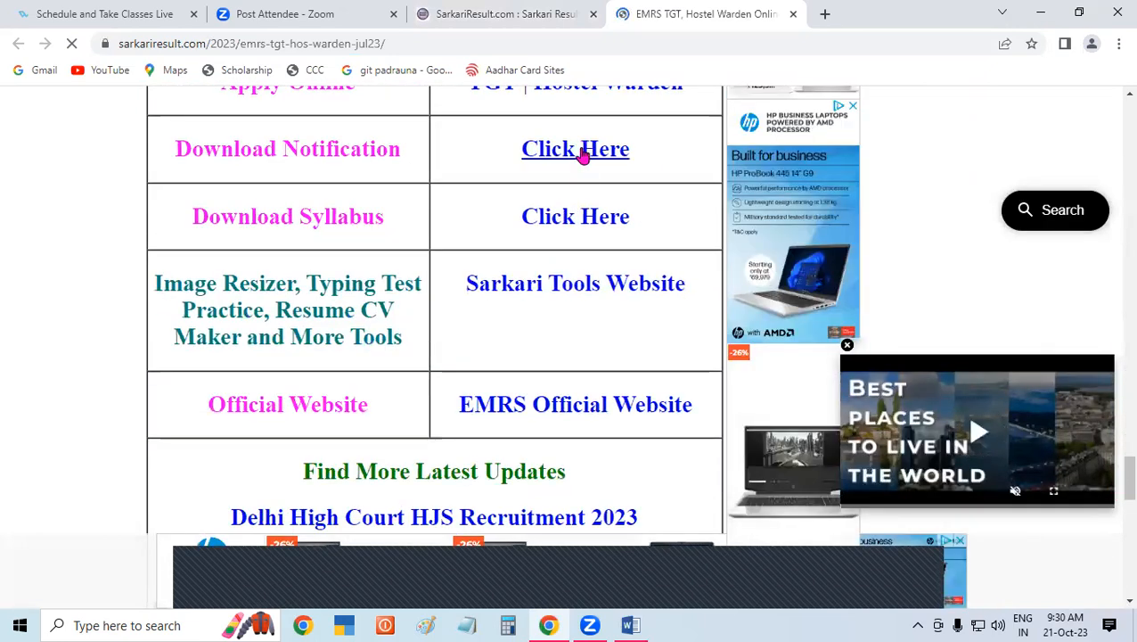
pyautogui.click(581, 153)
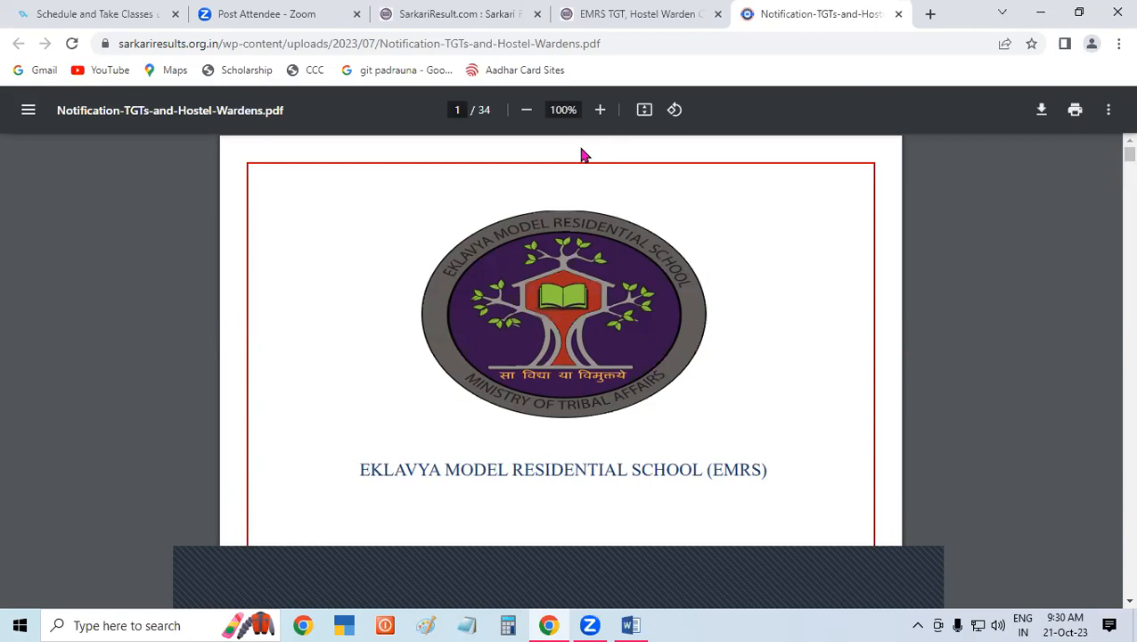
# Step: Close the notification PDF, the EMRS recruitment page and the SarkariResult page in the browser
pyautogui.click(896, 14)
pyautogui.click(793, 15)
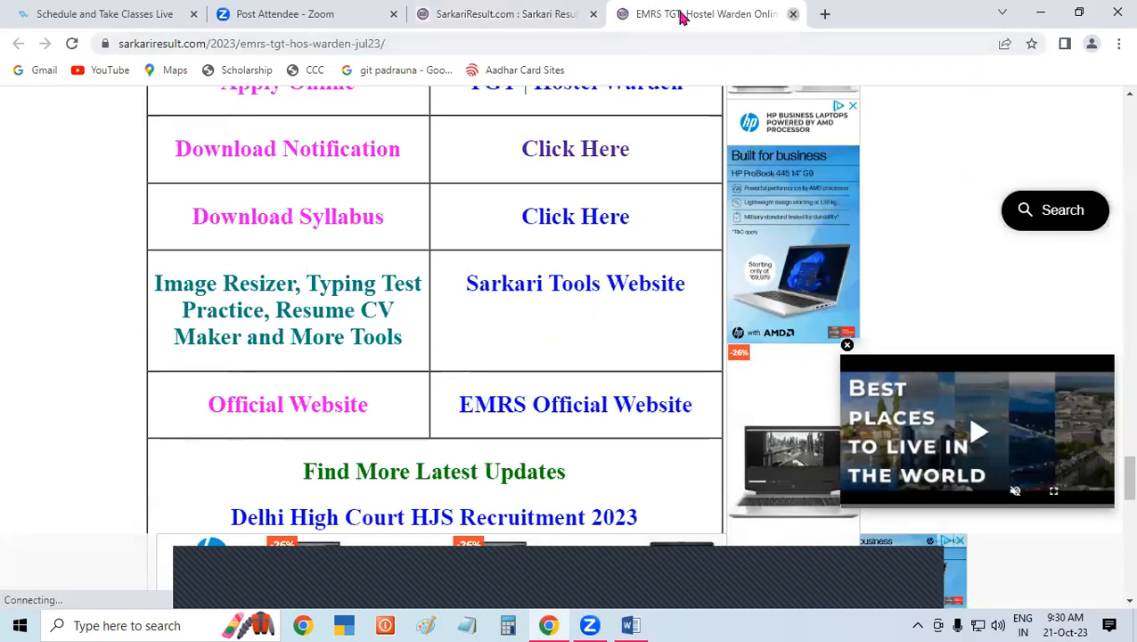
pyautogui.click(595, 14)
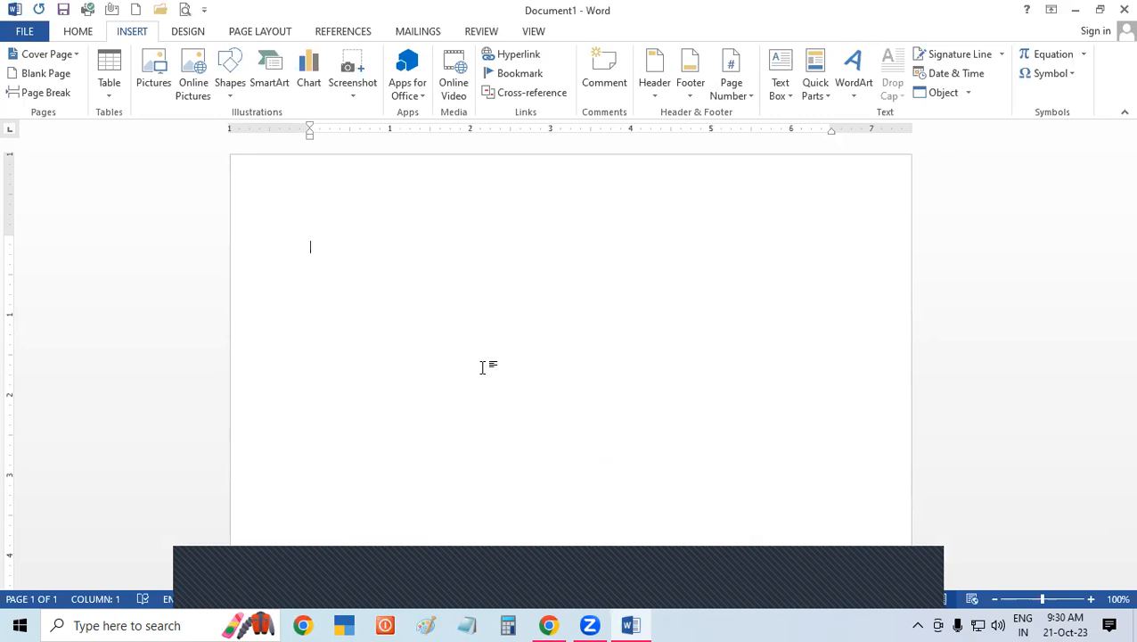
# Step: Insert a hyperlink to the PowerPoint file Presentation1 from the Documents folder into the blank document
pyautogui.hotkey('ctrl', 'k')
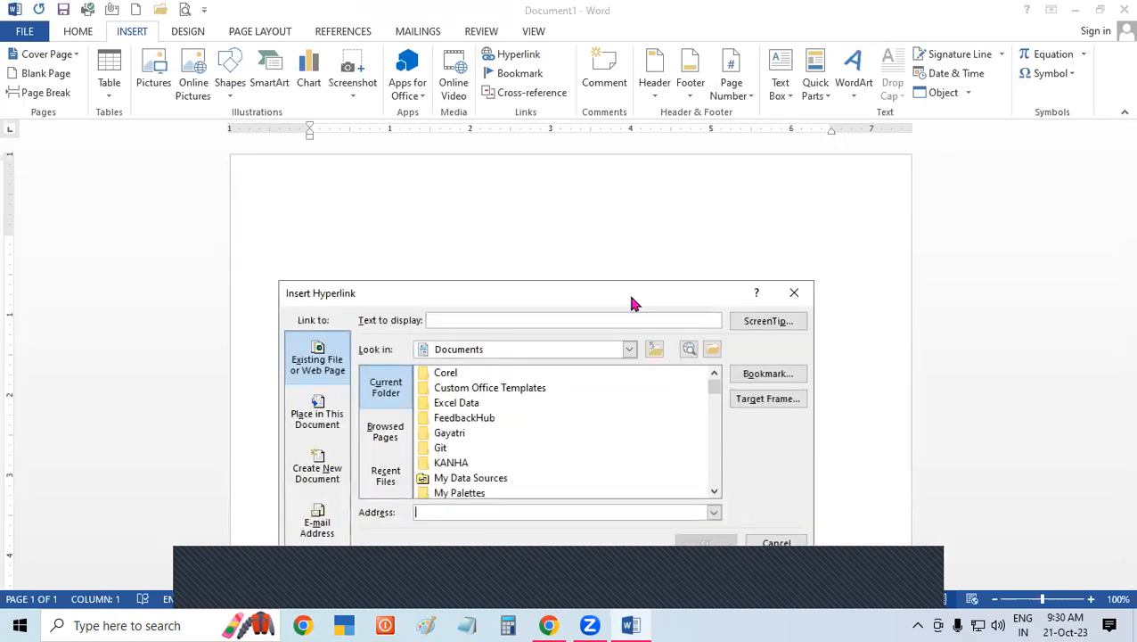
pyautogui.moveTo(635, 294); pyautogui.dragTo(630, 181)
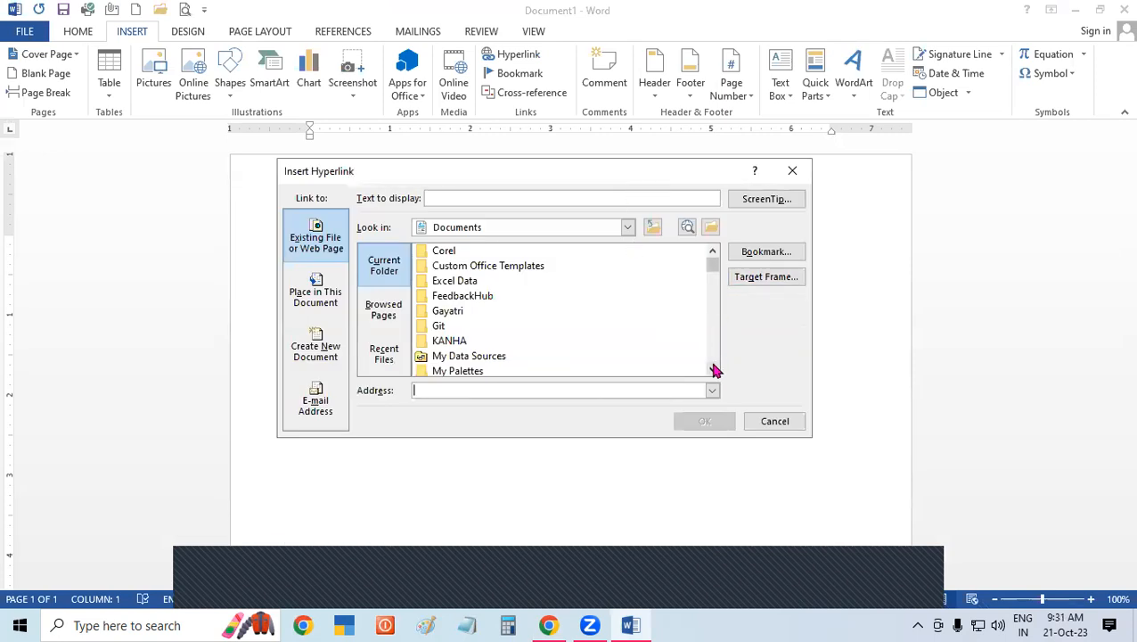
pyautogui.scroll(-2, 713, 369)
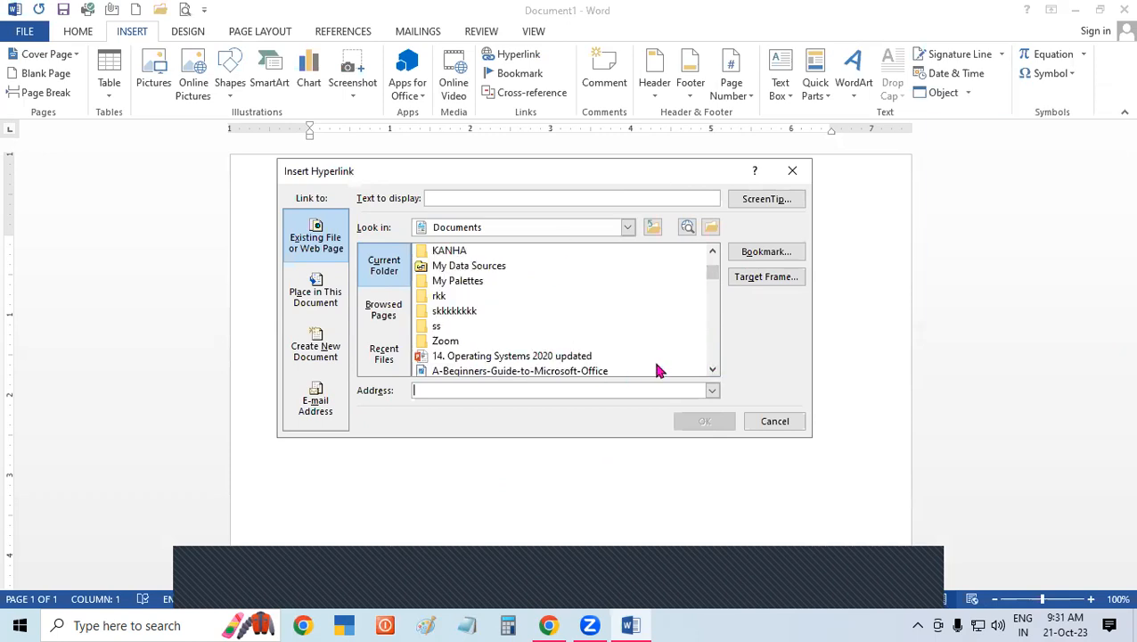
pyautogui.click(713, 370)
pyautogui.click(713, 370)
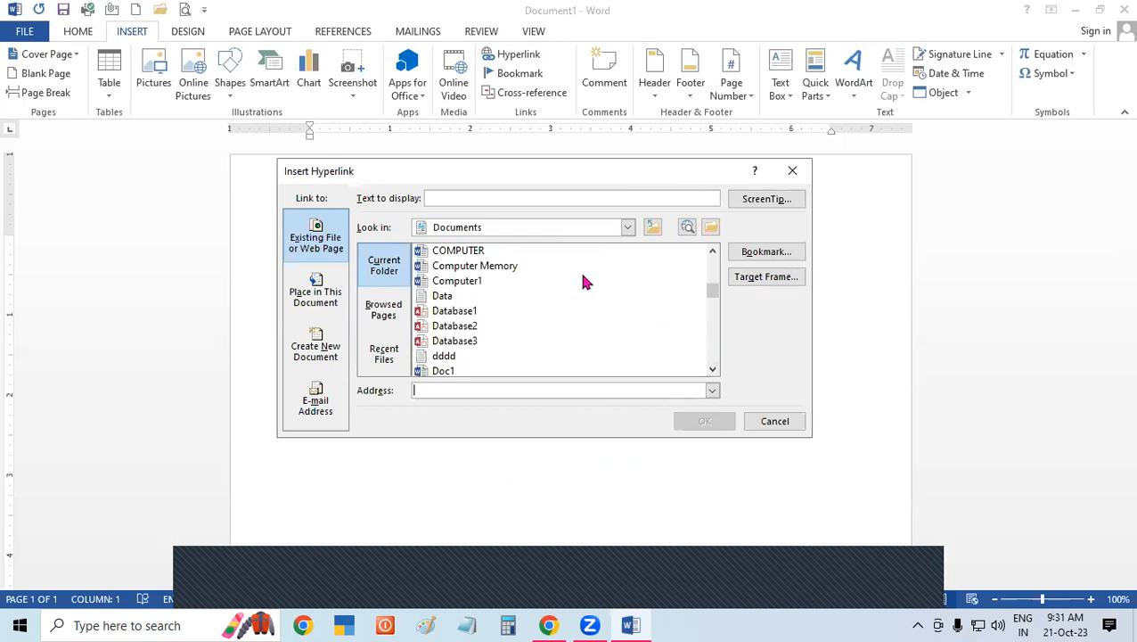
pyautogui.scroll(-1, 631, 346)
pyautogui.click(713, 369)
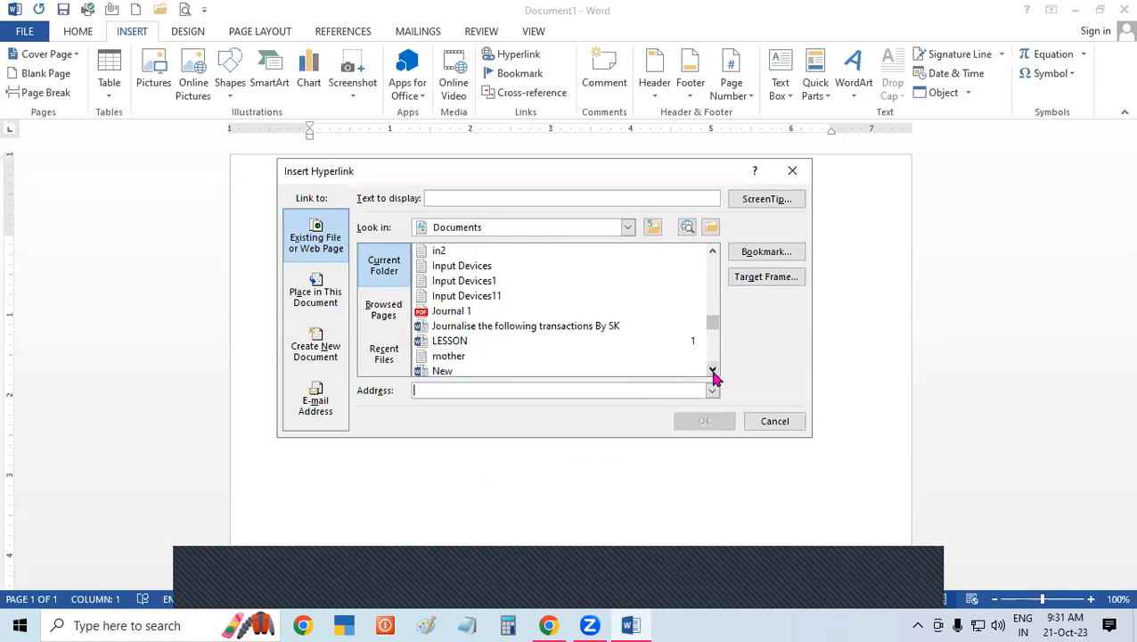
pyautogui.click(713, 369)
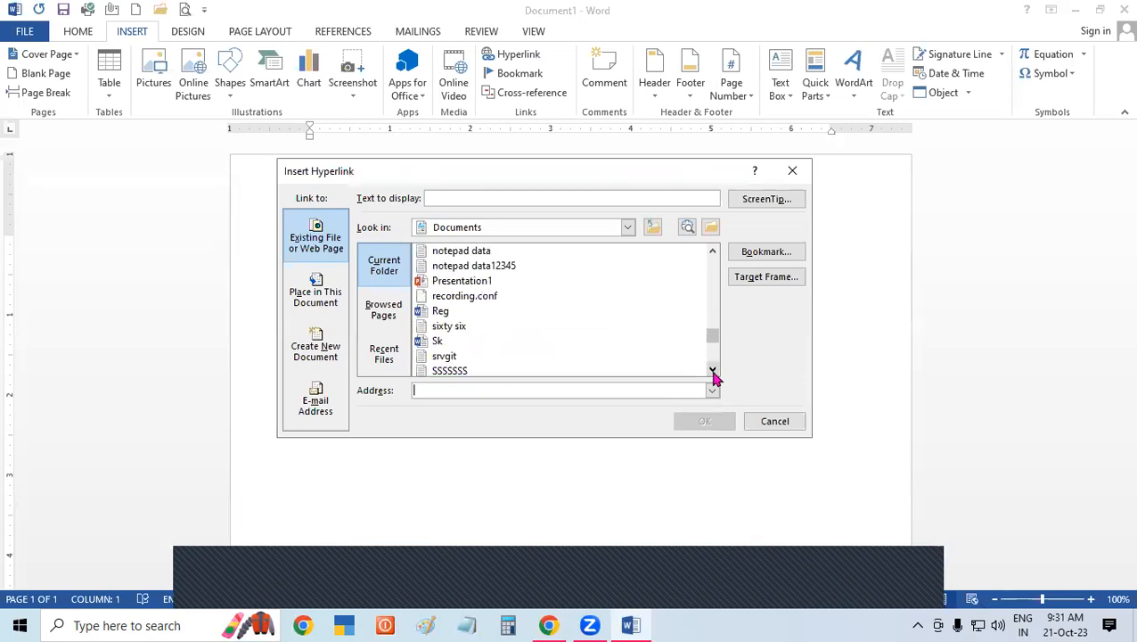
pyautogui.click(479, 282)
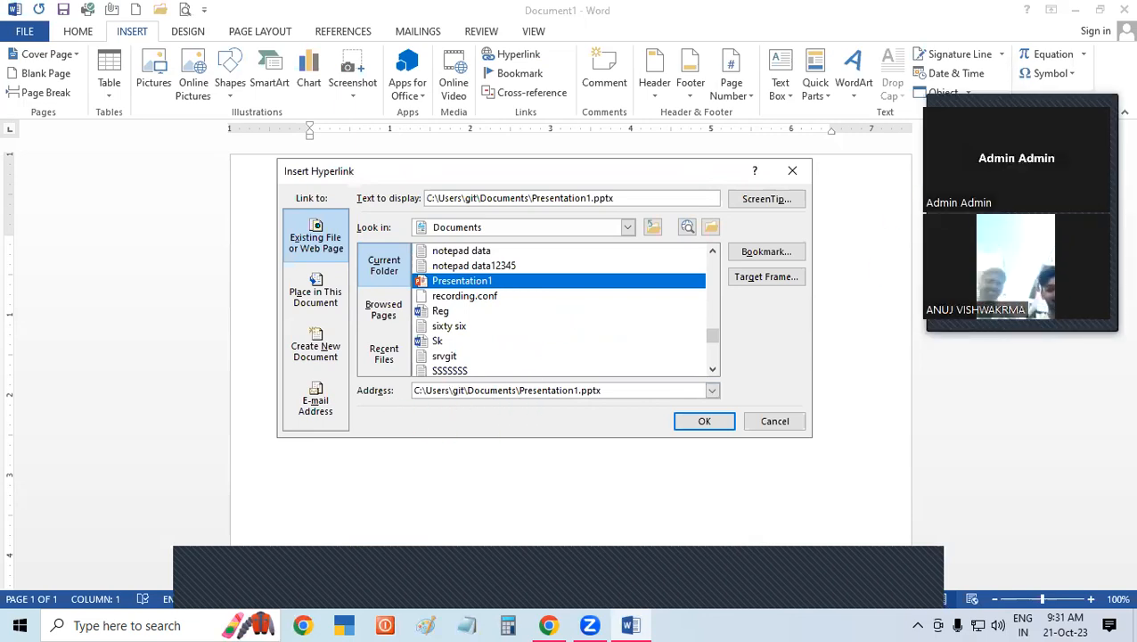
pyautogui.click(705, 421)
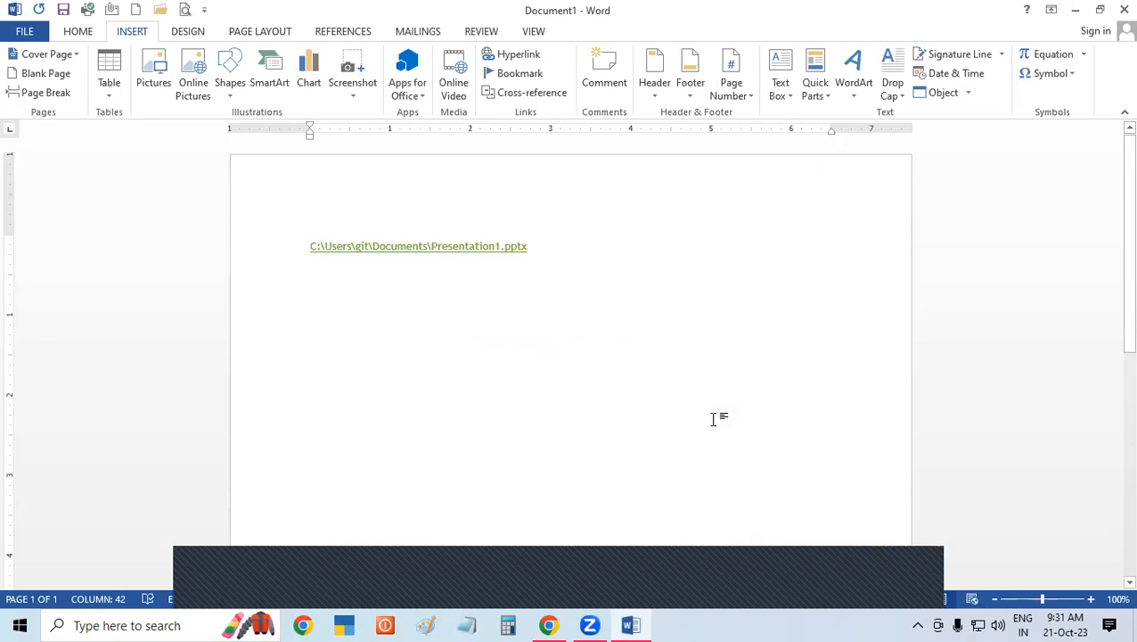
# Step: Follow the Presentation1.pptx link past the security notice to view the presentation, and close PowerPoint
pyautogui.keyDown('ctrl'); pyautogui.click(506, 254); pyautogui.keyUp('ctrl')
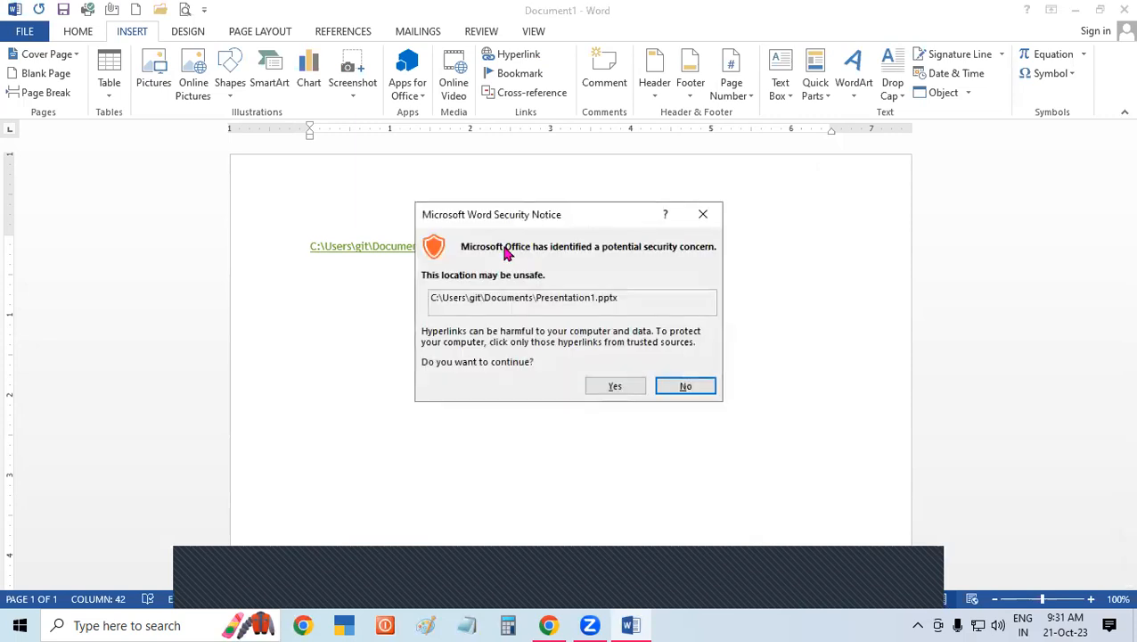
pyautogui.click(615, 389)
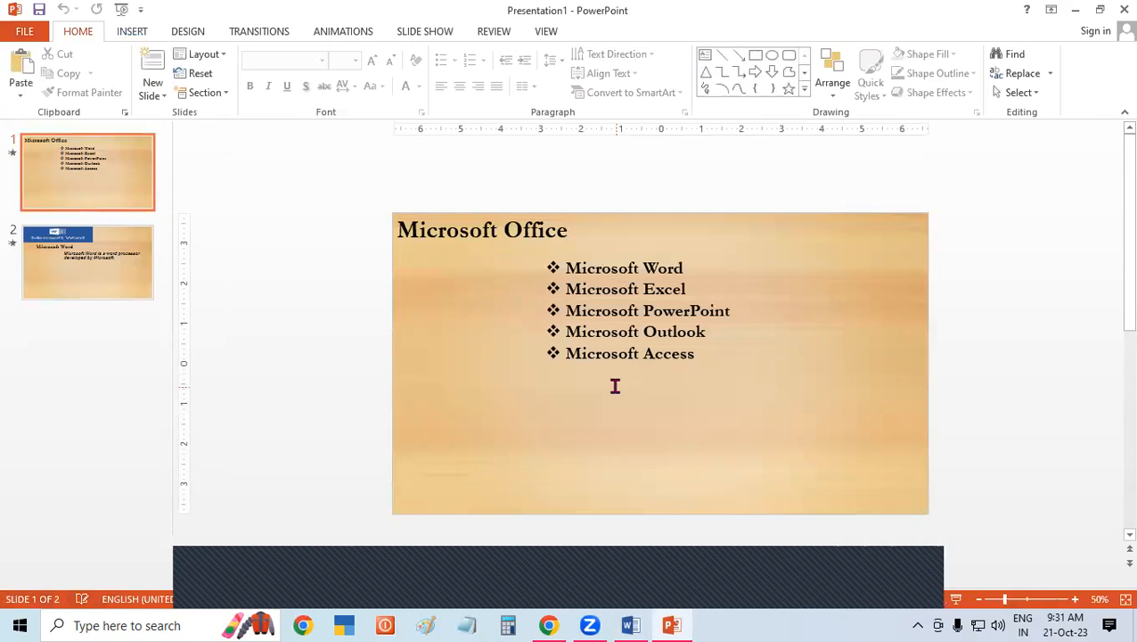
pyautogui.click(1124, 10)
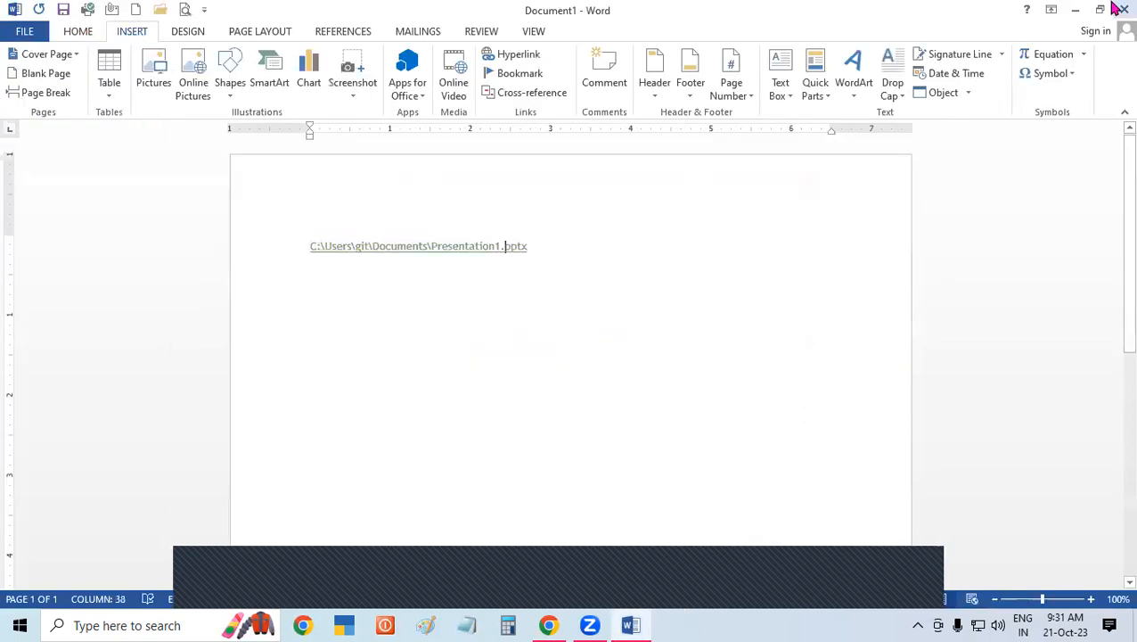
# Step: Delete the Presentation1.pptx hyperlink so the page is empty
pyautogui.hotkey('ctrl', 'a')
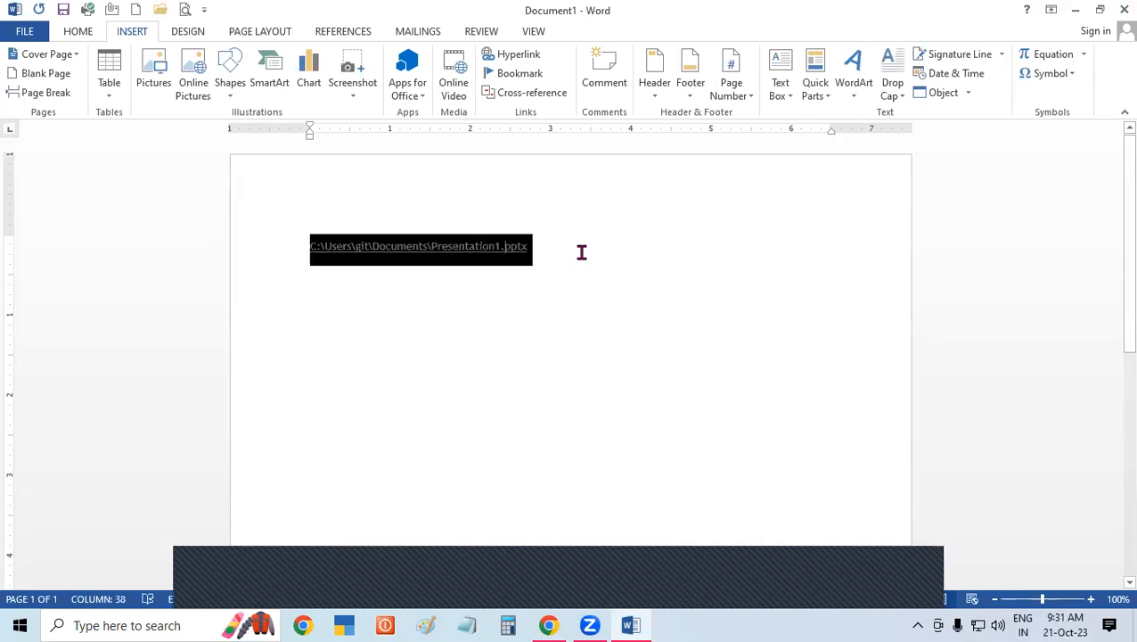
pyautogui.click(582, 257)
pyautogui.hotkey('ctrl', 'a')
pyautogui.press('Delete')
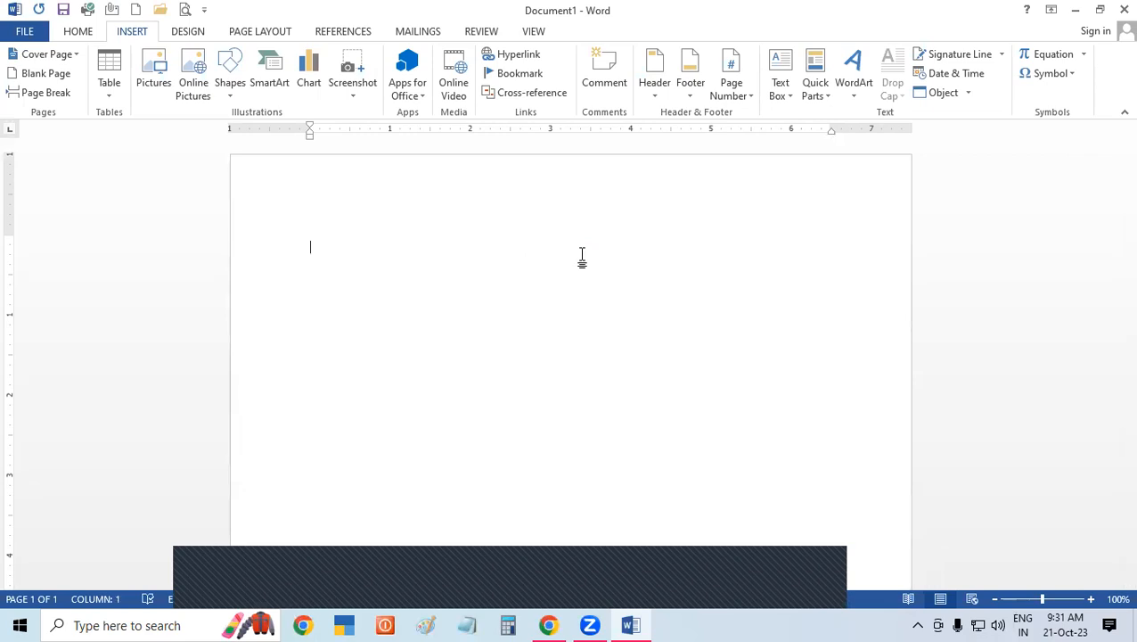
# Step: Insert a hyperlink to the Word file Shortcut Word By Sk from the Desktop folder
pyautogui.hotkey('ctrl', 'k')
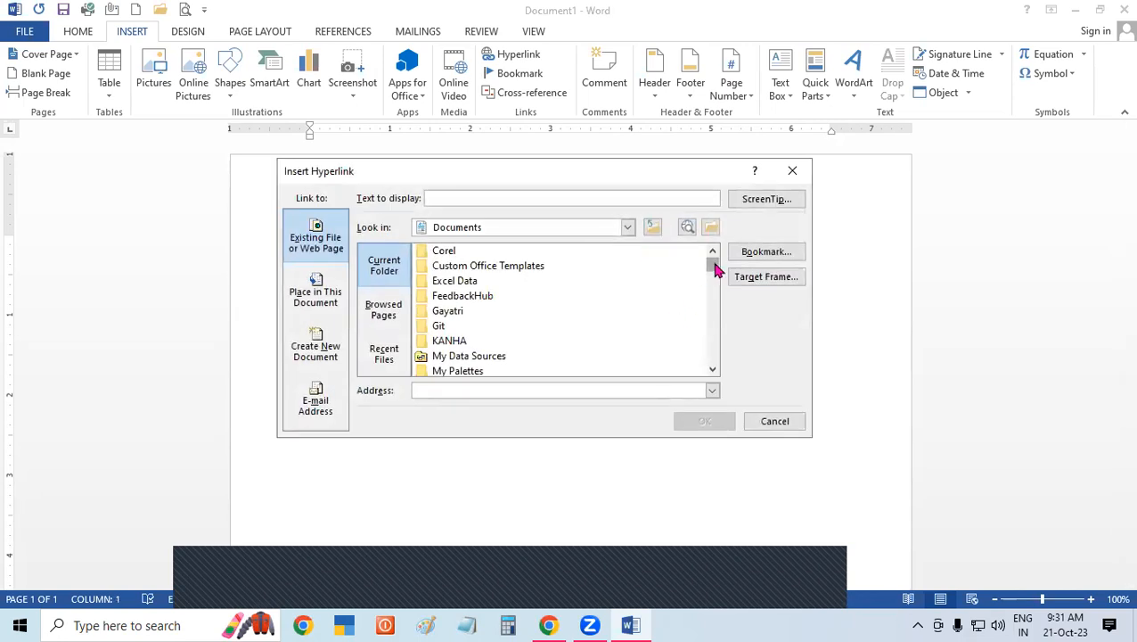
pyautogui.moveTo(717, 269); pyautogui.dragTo(713, 388)
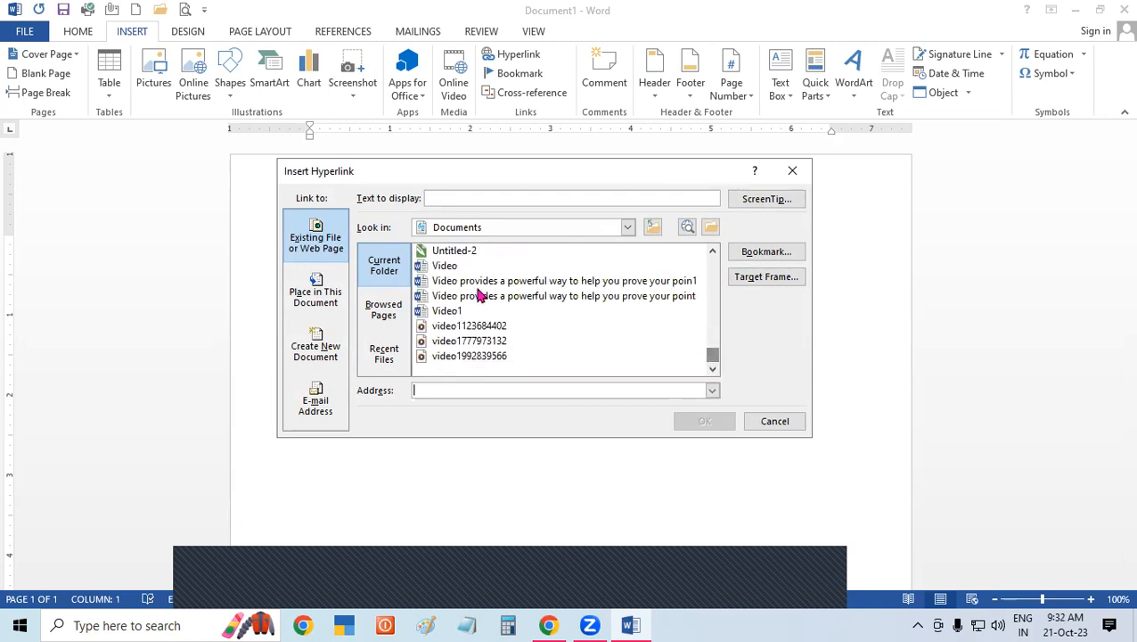
pyautogui.click(627, 228)
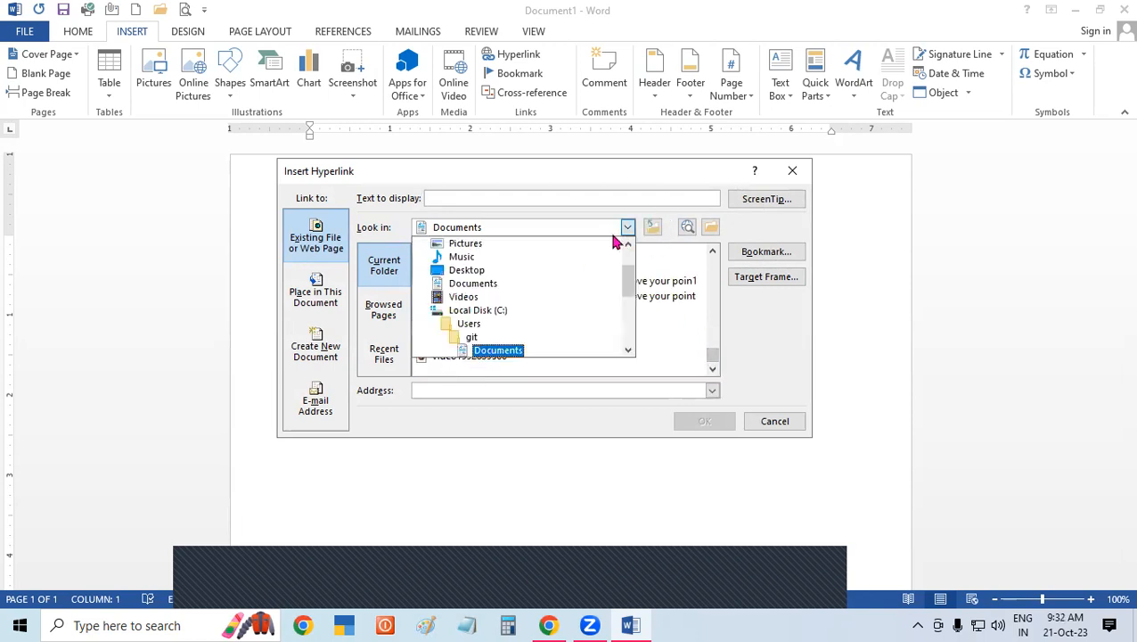
pyautogui.click(505, 271)
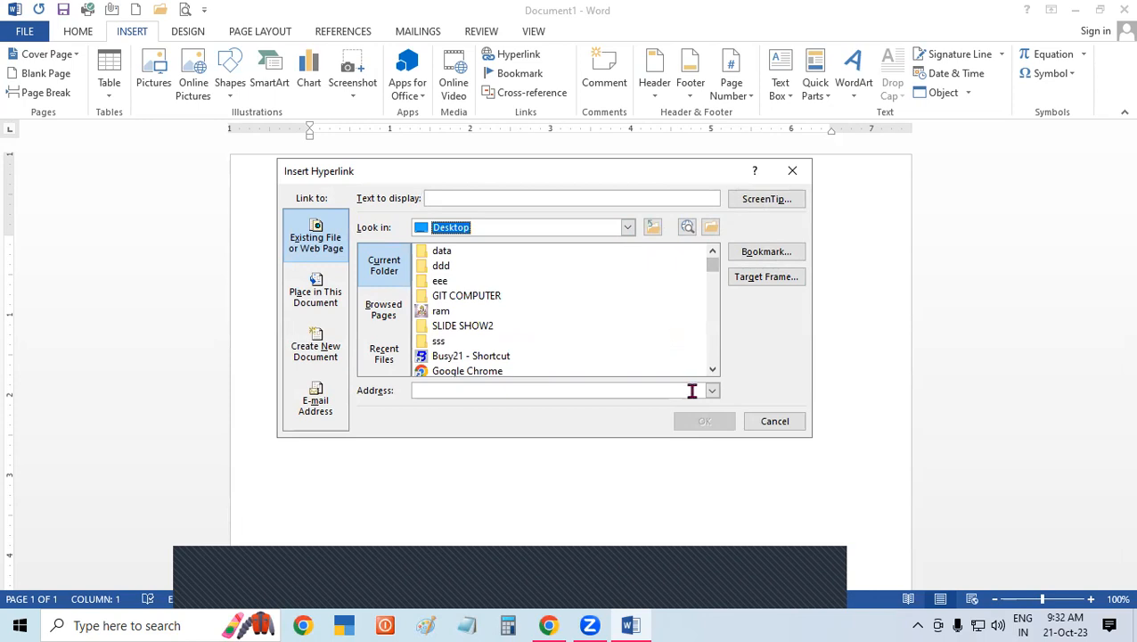
pyautogui.click(713, 369)
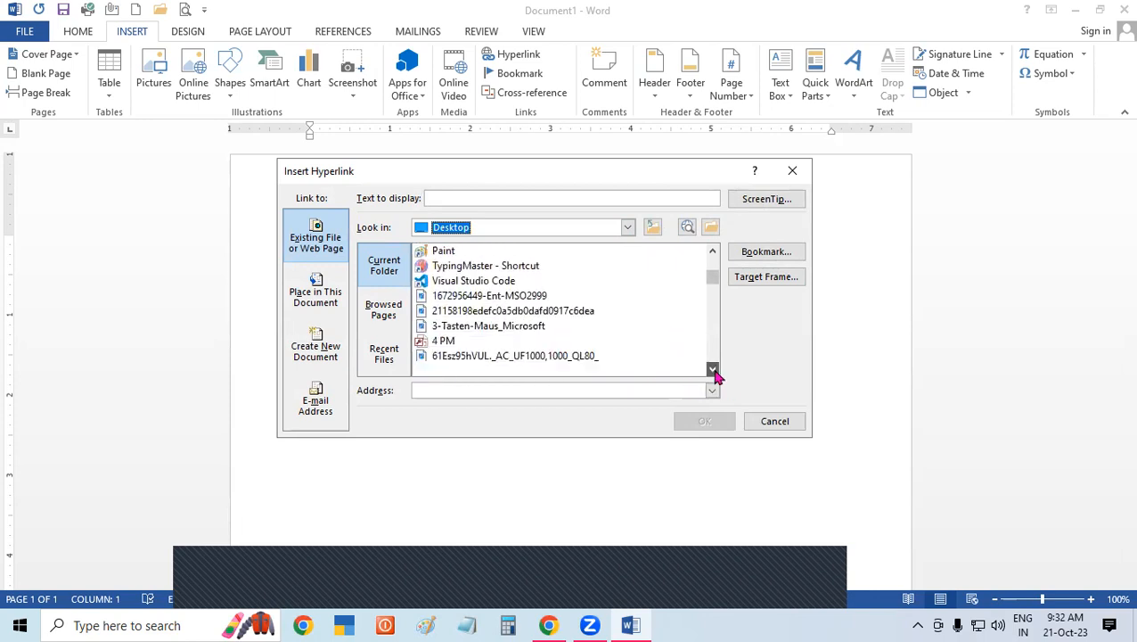
pyautogui.moveTo(717, 376); pyautogui.dragTo(718, 377)
pyautogui.click(713, 369)
pyautogui.click(713, 369)
pyautogui.click(713, 369)
pyautogui.click(713, 369)
pyautogui.click(713, 369)
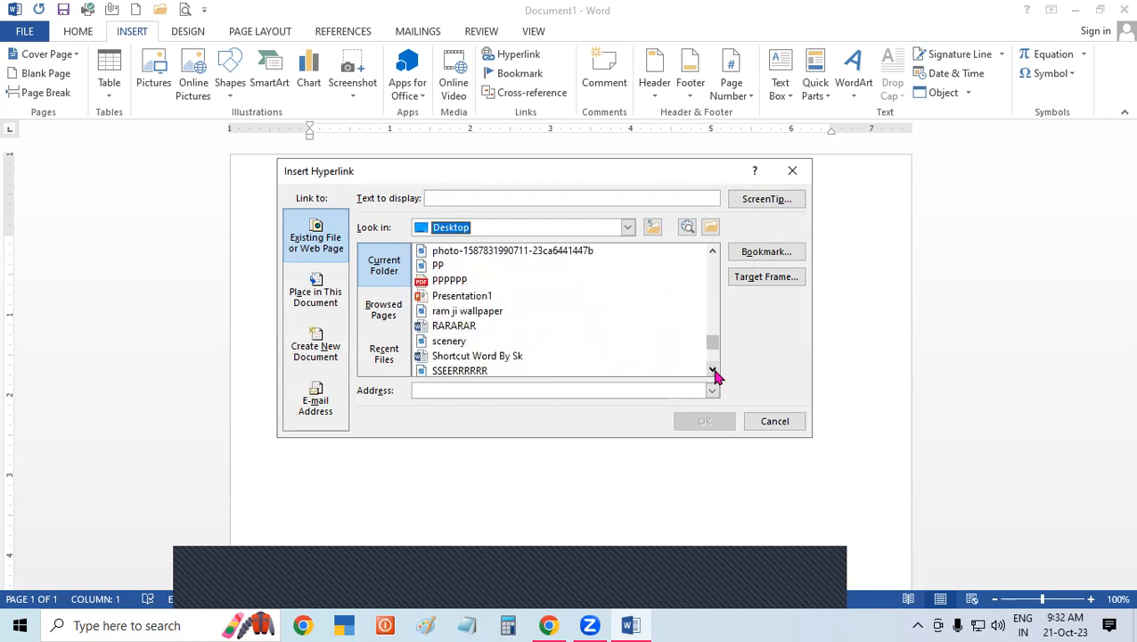
pyautogui.click(713, 369)
pyautogui.click(465, 346)
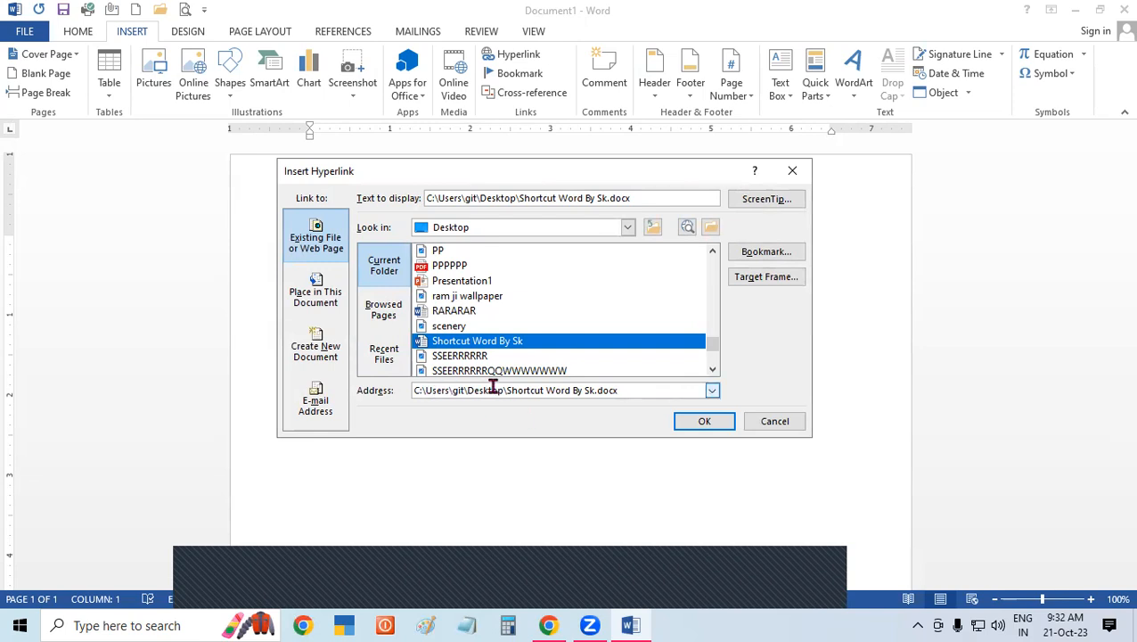
pyautogui.click(691, 422)
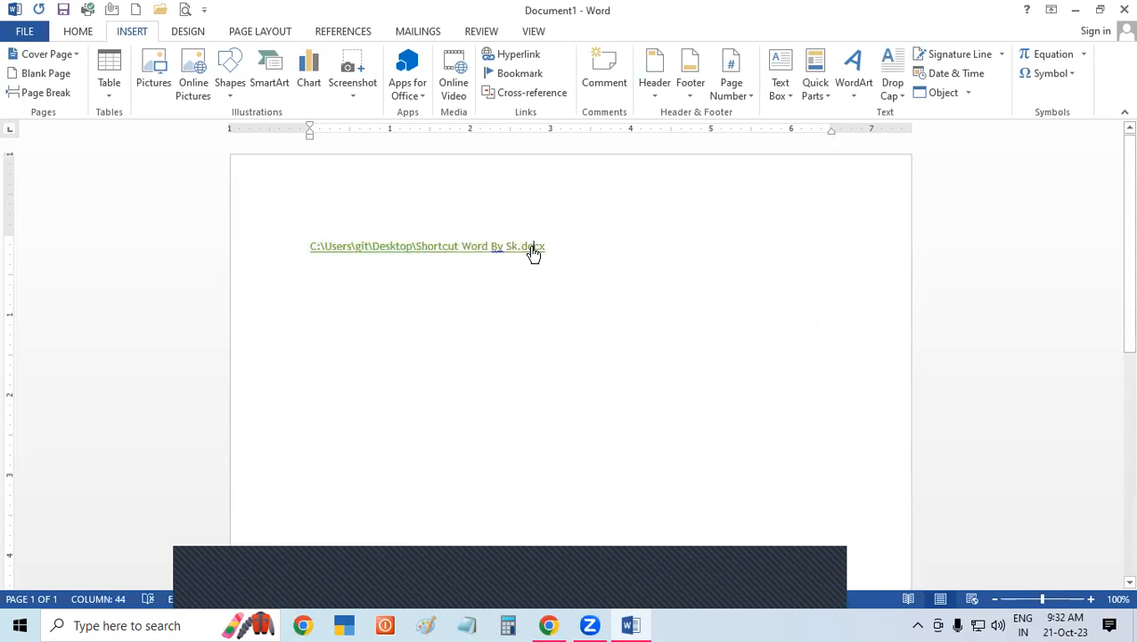
# Step: Follow the Shortcut Word By Sk.docx link past the security notice to view the linked document, and close it
pyautogui.keyDown('ctrl'); pyautogui.click(530, 246); pyautogui.keyUp('ctrl')
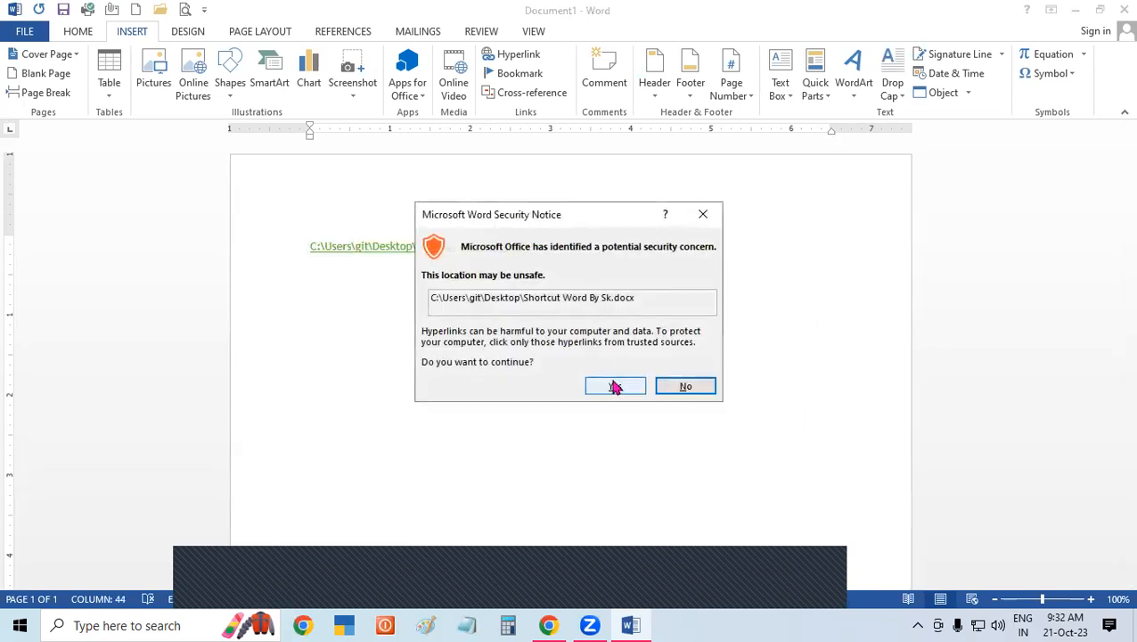
pyautogui.click(613, 385)
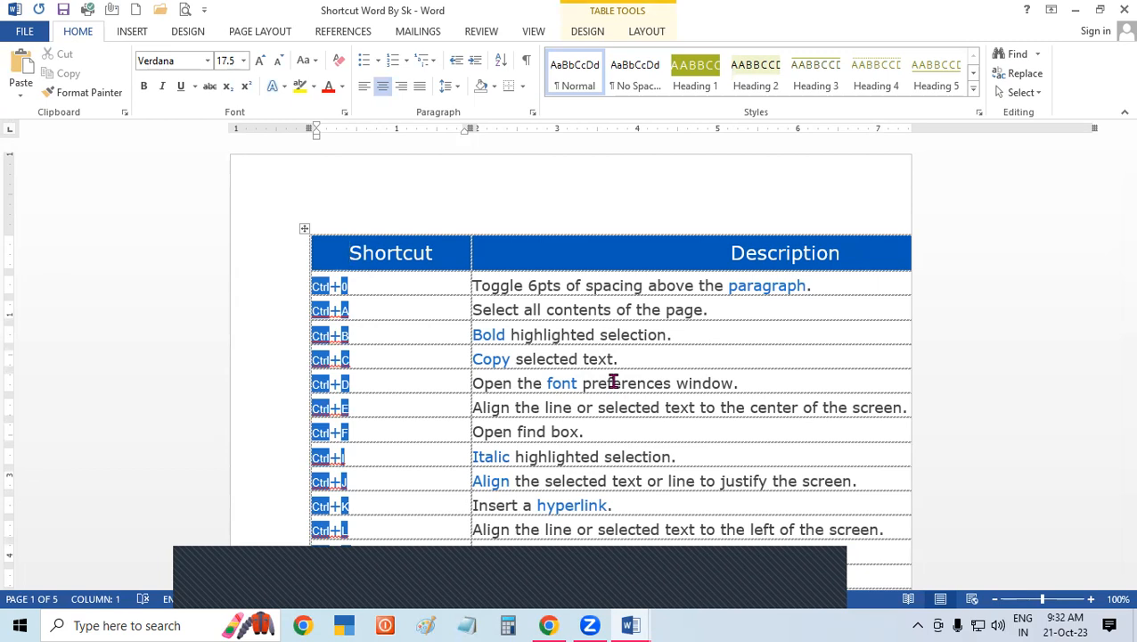
pyautogui.click(1124, 9)
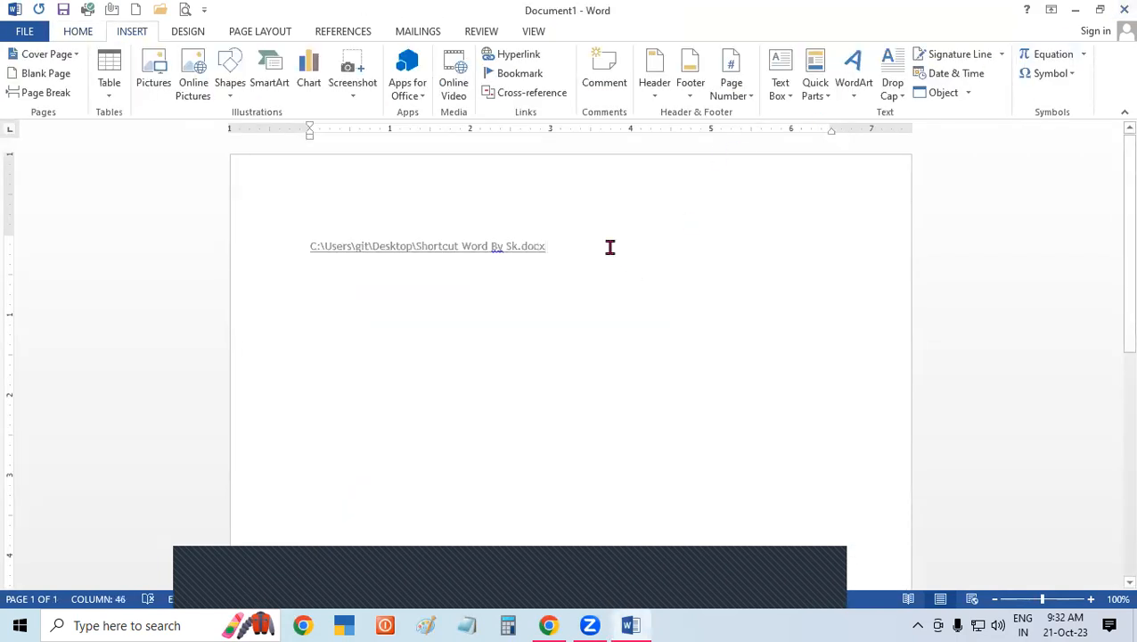
# Step: Remove the Shortcut Word By Sk.docx link text from the page
pyautogui.hotkey('ctrl', 'z')
pyautogui.press('BackSpace')
pyautogui.press('BackSpace')
pyautogui.press('BackSpace')
pyautogui.press('BackSpace')
pyautogui.press('BackSpace')
pyautogui.press('BackSpace')
pyautogui.press('BackSpace')
pyautogui.press('BackSpace')
pyautogui.press('BackSpace')
pyautogui.press('BackSpace')
pyautogui.press('BackSpace')
pyautogui.press('BackSpace')
pyautogui.press('BackSpace')
pyautogui.press('BackSpace')
pyautogui.press('BackSpace')
pyautogui.press('BackSpace')
pyautogui.press('BackSpace')
pyautogui.press('BackSpace')
pyautogui.press('BackSpace')
pyautogui.press('BackSpace')
pyautogui.press('BackSpace')
pyautogui.press('BackSpace')
pyautogui.press('BackSpace')
pyautogui.press('BackSpace')
pyautogui.press('BackSpace')
pyautogui.press('BackSpace')
pyautogui.press('BackSpace')
pyautogui.press('BackSpace')
pyautogui.press('BackSpace')
pyautogui.press('BackSpace')
pyautogui.press('BackSpace')
pyautogui.press('BackSpace')
pyautogui.press('BackSpace')
pyautogui.press('BackSpace')
pyautogui.press('BackSpace')
pyautogui.press('BackSpace')
pyautogui.press('BackSpace')
pyautogui.press('BackSpace')
pyautogui.press('BackSpace')
pyautogui.press('BackSpace')
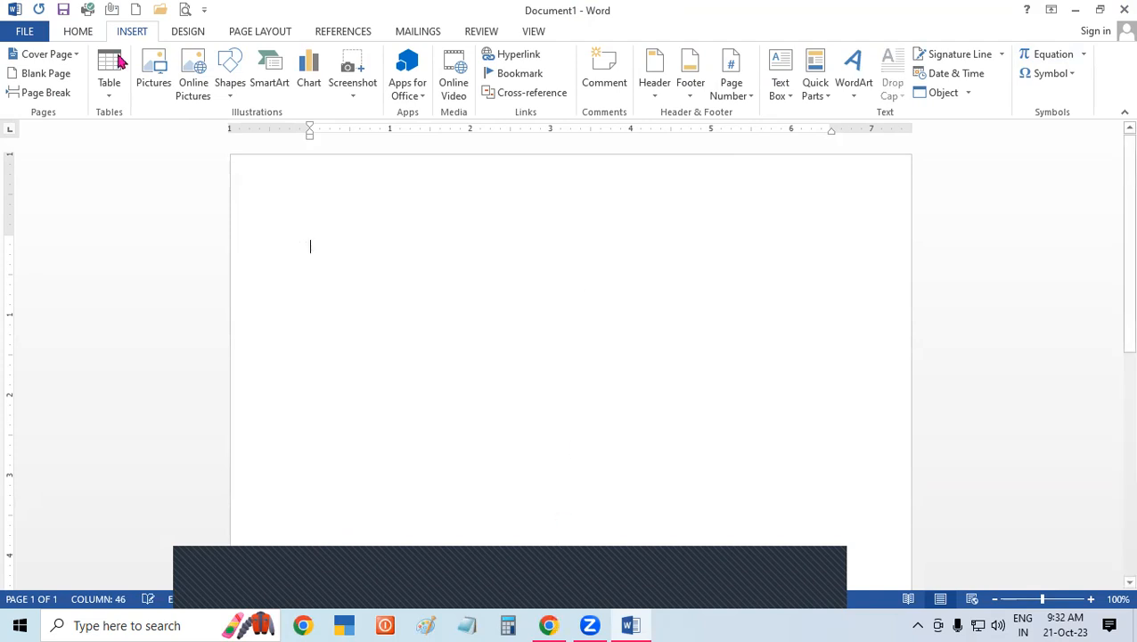
pyautogui.hotkey('alt', 'Tab')
pyautogui.click(290, 10)
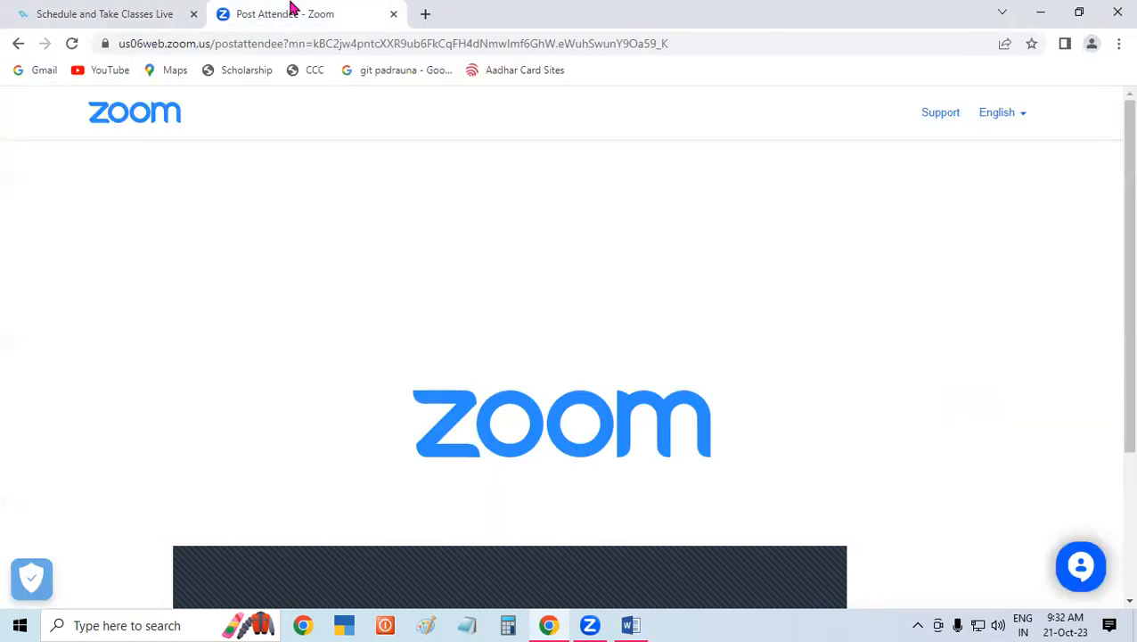
pyautogui.click(633, 625)
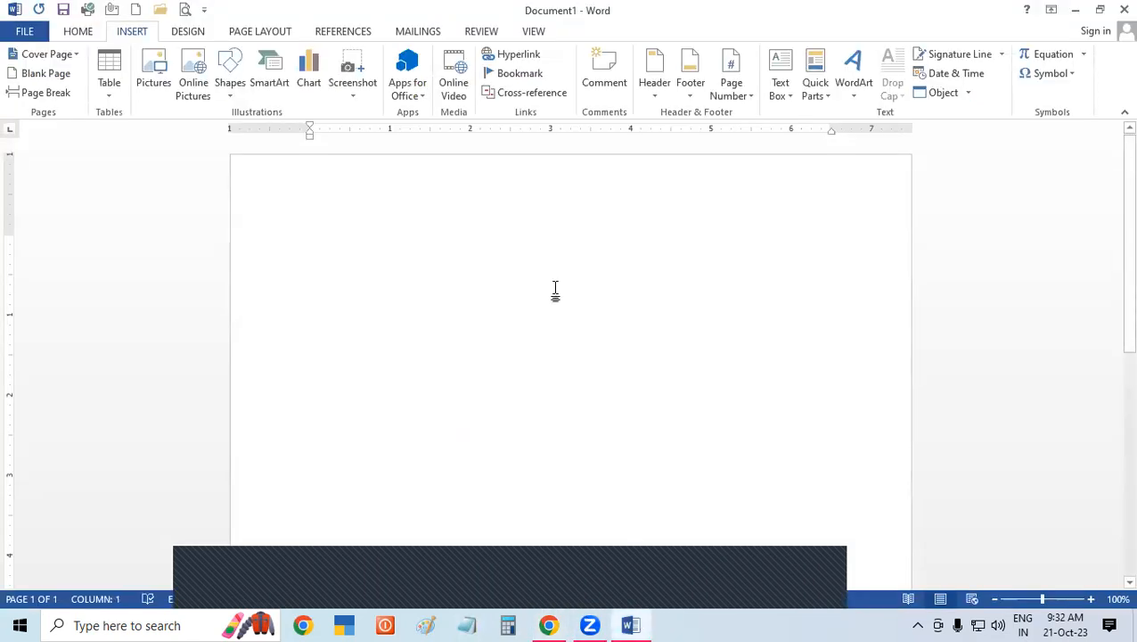
pyautogui.hotkey('ctrl', 'k')
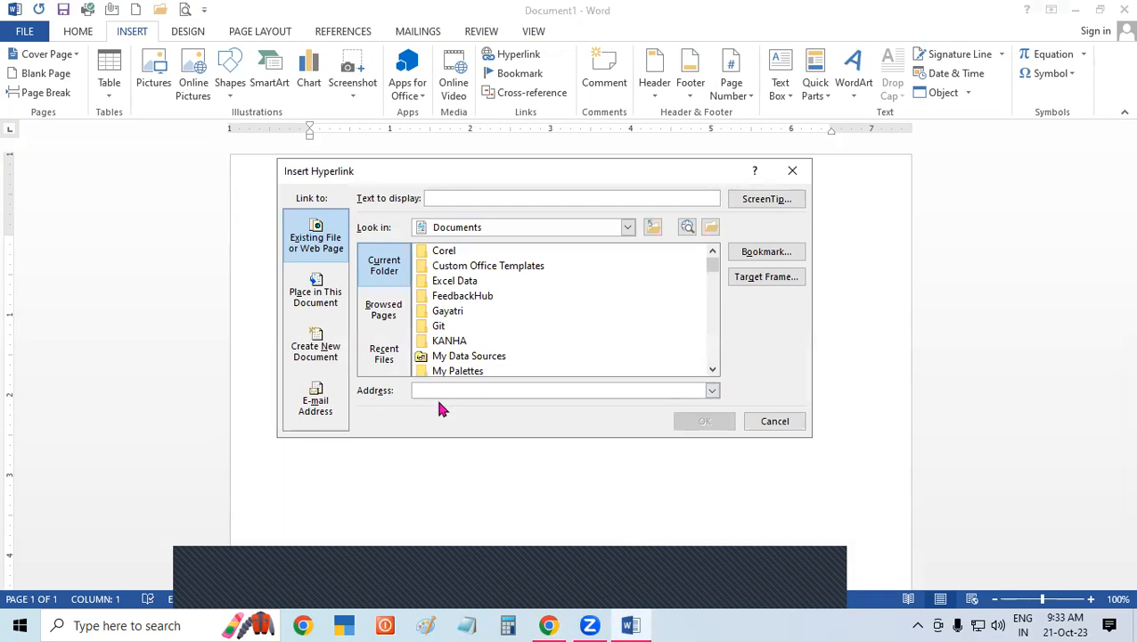
pyautogui.write('https://student.nielit.gov.in/')
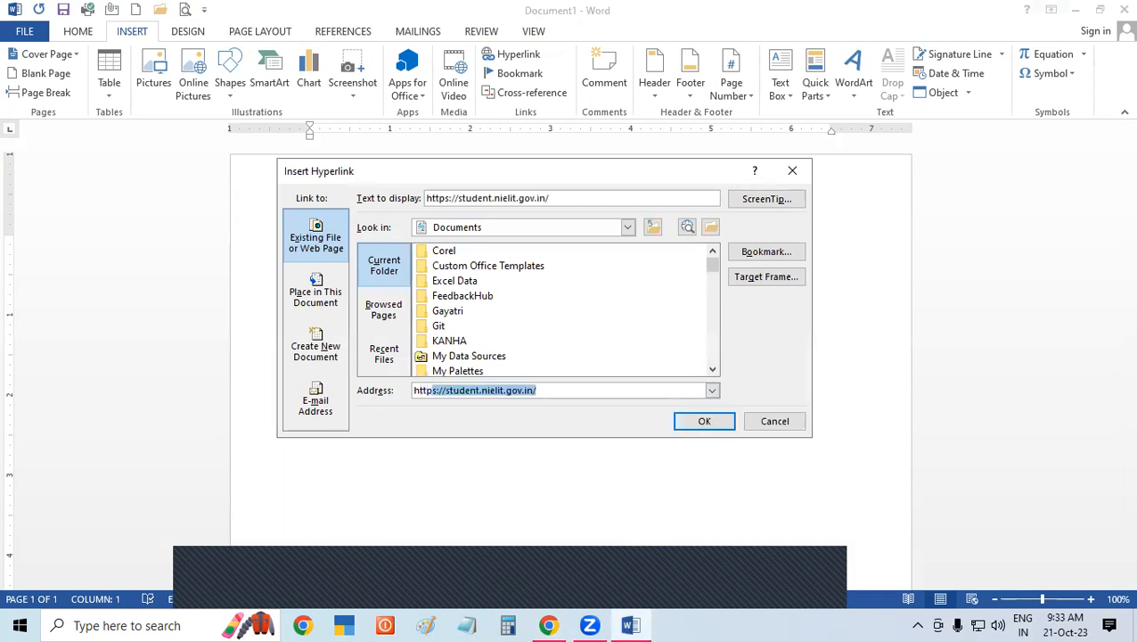
pyautogui.click(596, 390)
pyautogui.press('BackSpace')
pyautogui.press('BackSpace')
pyautogui.press('BackSpace')
pyautogui.press('BackSpace')
pyautogui.press('BackSpace')
pyautogui.press('BackSpace')
pyautogui.press('BackSpace')
pyautogui.press('BackSpace')
pyautogui.press('BackSpace')
pyautogui.press('BackSpace')
pyautogui.press('BackSpace')
pyautogui.press('BackSpace')
pyautogui.press('BackSpace')
pyautogui.press('BackSpace')
pyautogui.press('BackSpace')
pyautogui.press('BackSpace')
pyautogui.press('BackSpace')
pyautogui.press('BackSpace')
pyautogui.press('BackSpace')
pyautogui.press('BackSpace')
pyautogui.press('BackSpace')
pyautogui.press('BackSpace')
pyautogui.write('uida')
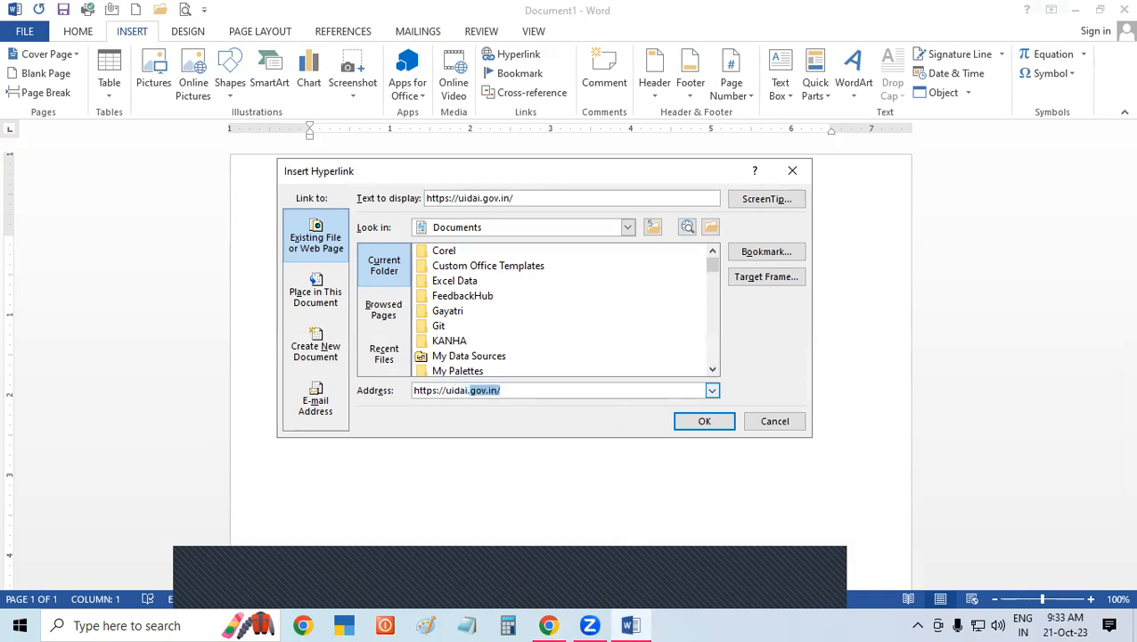
pyautogui.write('i.gov')
pyautogui.press('Return')
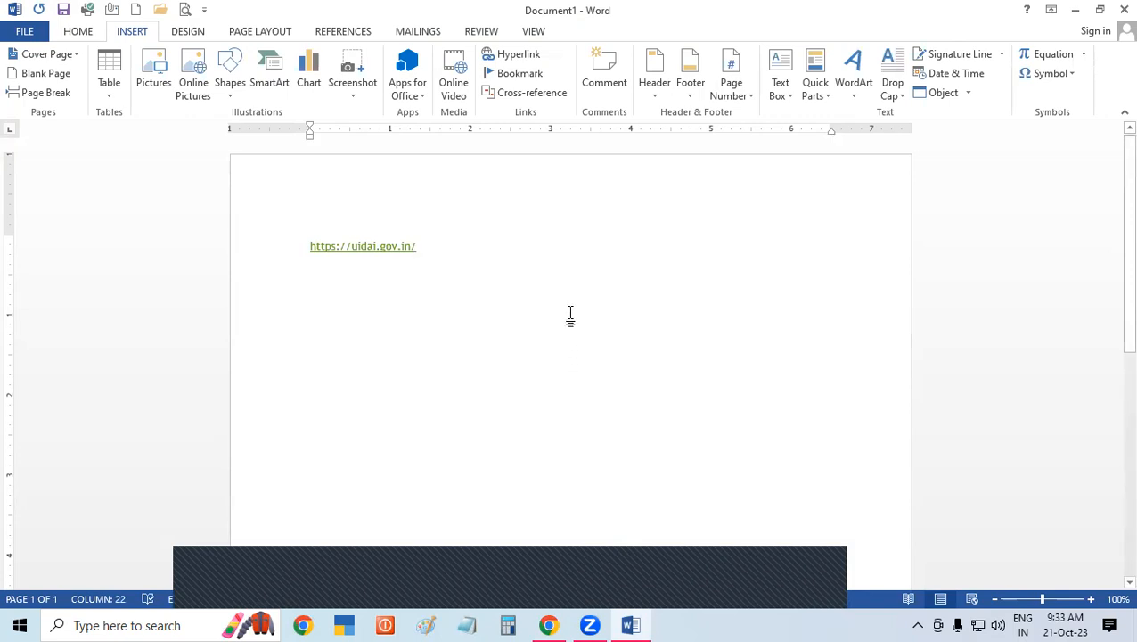
# Step: Enlarge the font of the uidai.gov.in link text by nine one-point increments and deselect it
pyautogui.hotkey('ctrl', 'a')
pyautogui.hotkey('ctrl', ']')
pyautogui.hotkey('ctrl', ']')
pyautogui.hotkey('ctrl', ']')
pyautogui.hotkey('ctrl', ']')
pyautogui.hotkey('ctrl', ']')
pyautogui.hotkey('ctrl', ']')
pyautogui.hotkey('ctrl', ']')
pyautogui.hotkey('ctrl', ']')
pyautogui.hotkey('ctrl', ']')
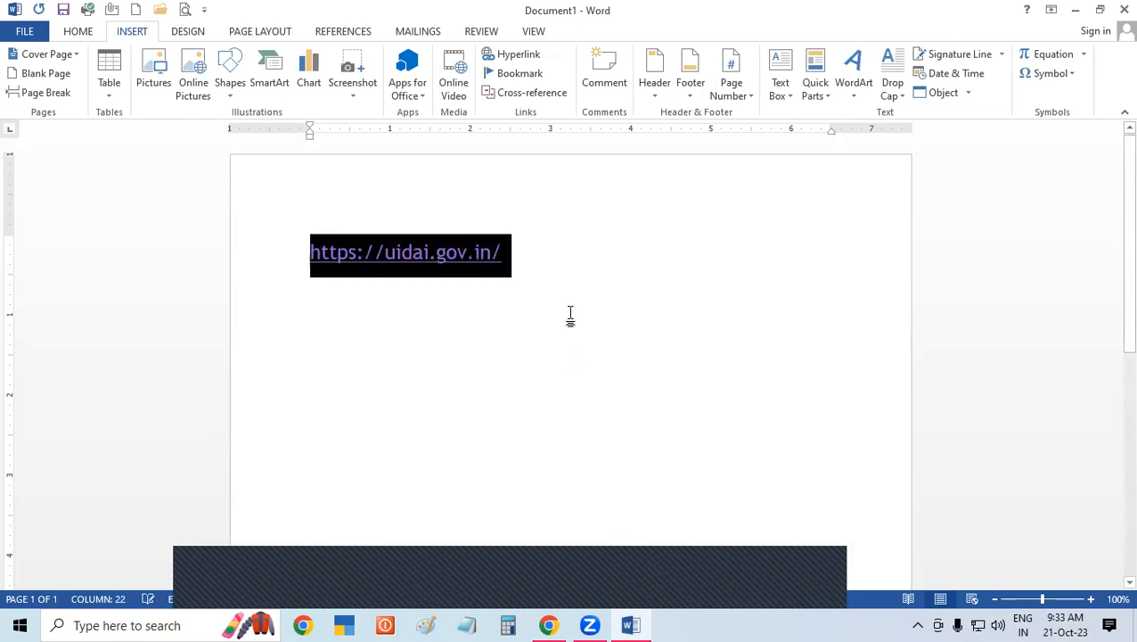
pyautogui.click(571, 313)
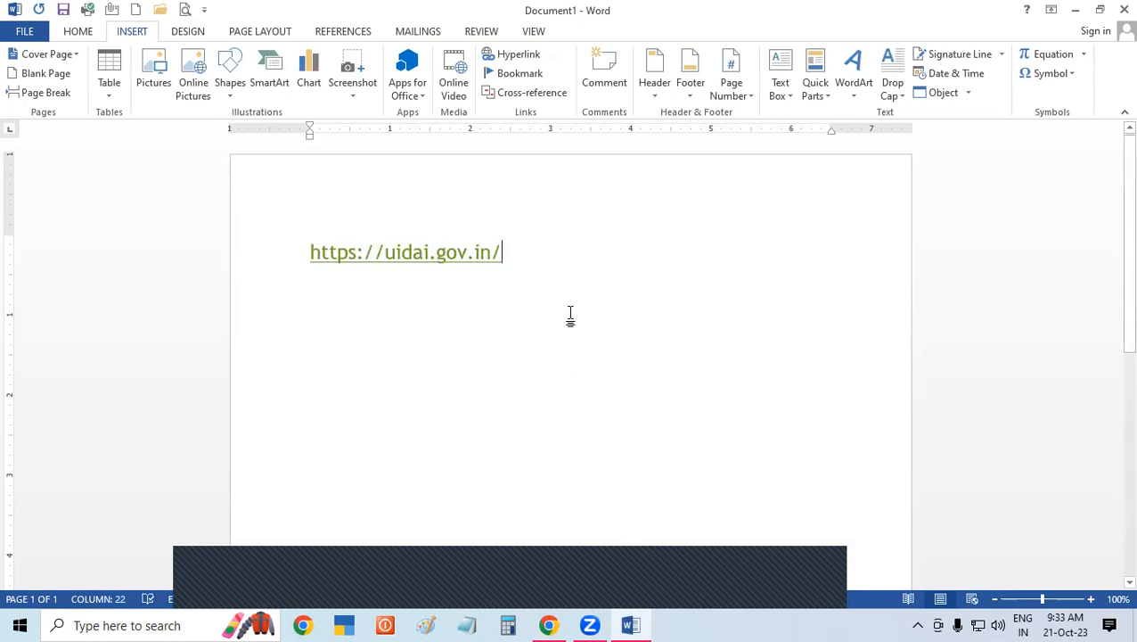
# Step: Follow the uidai.gov.in link to view the Aadhaar website, close that page, and switch back to the Word document
pyautogui.keyDown('ctrl'); pyautogui.click(412, 256); pyautogui.keyUp('ctrl')
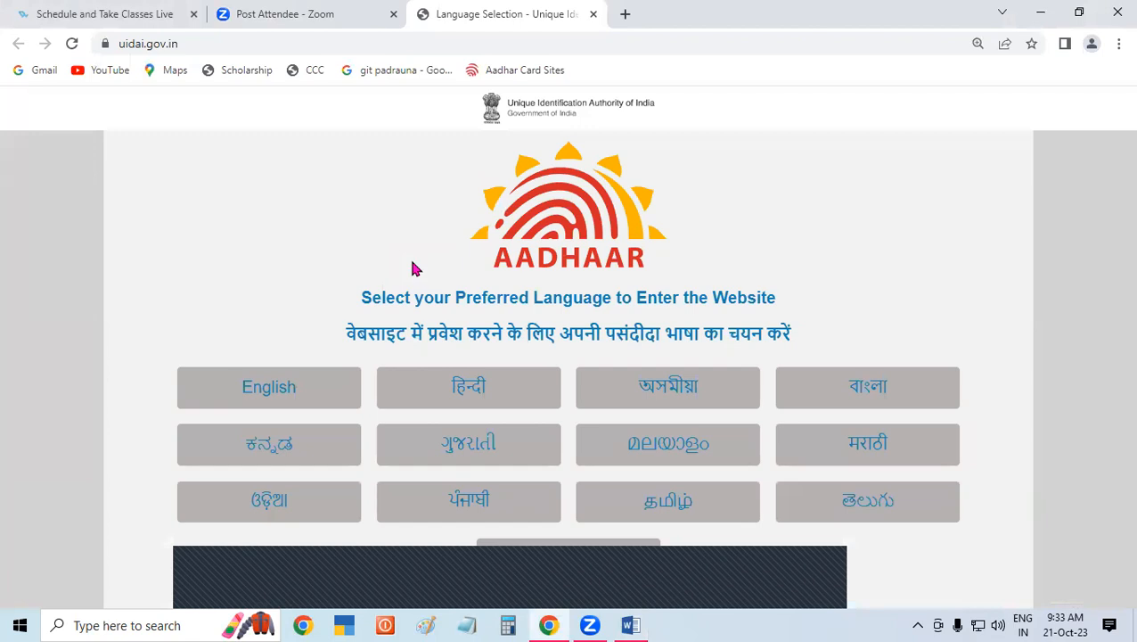
pyautogui.click(594, 14)
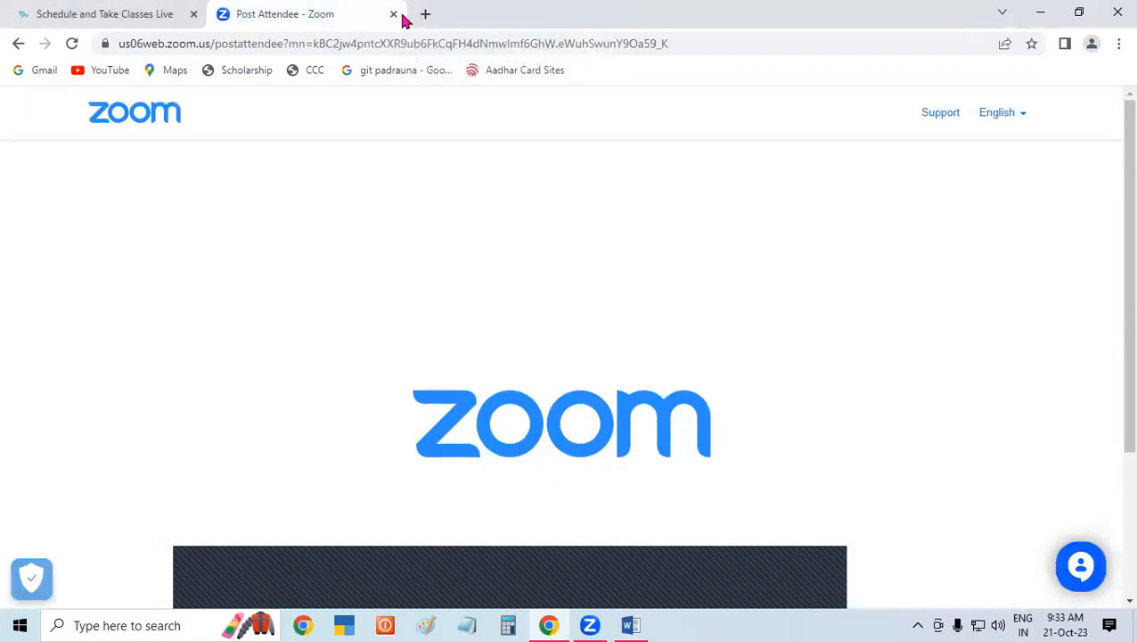
pyautogui.moveTo(637, 624)
pyautogui.click(634, 528)
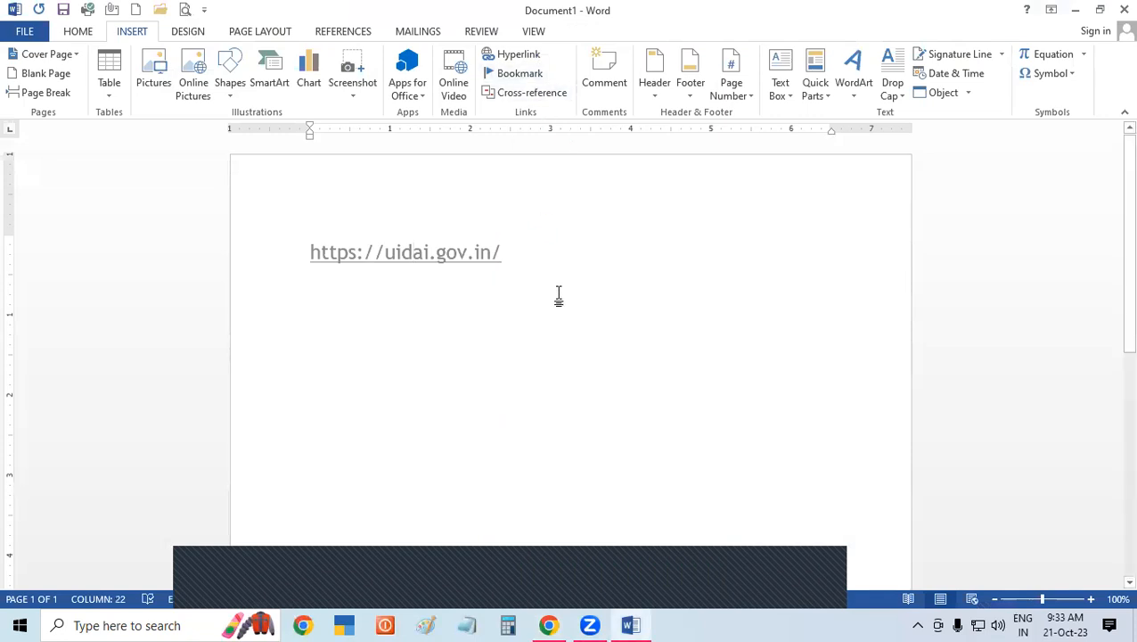
# Step: Delete the uidai.gov.in link text so the page is empty
pyautogui.press('BackSpace')
pyautogui.press('BackSpace')
pyautogui.press('BackSpace')
pyautogui.press('BackSpace')
pyautogui.press('BackSpace')
pyautogui.press('BackSpace')
pyautogui.press('BackSpace')
pyautogui.press('BackSpace')
pyautogui.press('BackSpace')
pyautogui.press('BackSpace')
pyautogui.press('BackSpace')
pyautogui.press('BackSpace')
pyautogui.press('BackSpace')
pyautogui.press('BackSpace')
pyautogui.press('BackSpace')
pyautogui.press('BackSpace')
pyautogui.press('BackSpace')
pyautogui.press('BackSpace')
pyautogui.press('BackSpace')
pyautogui.press('BackSpace')
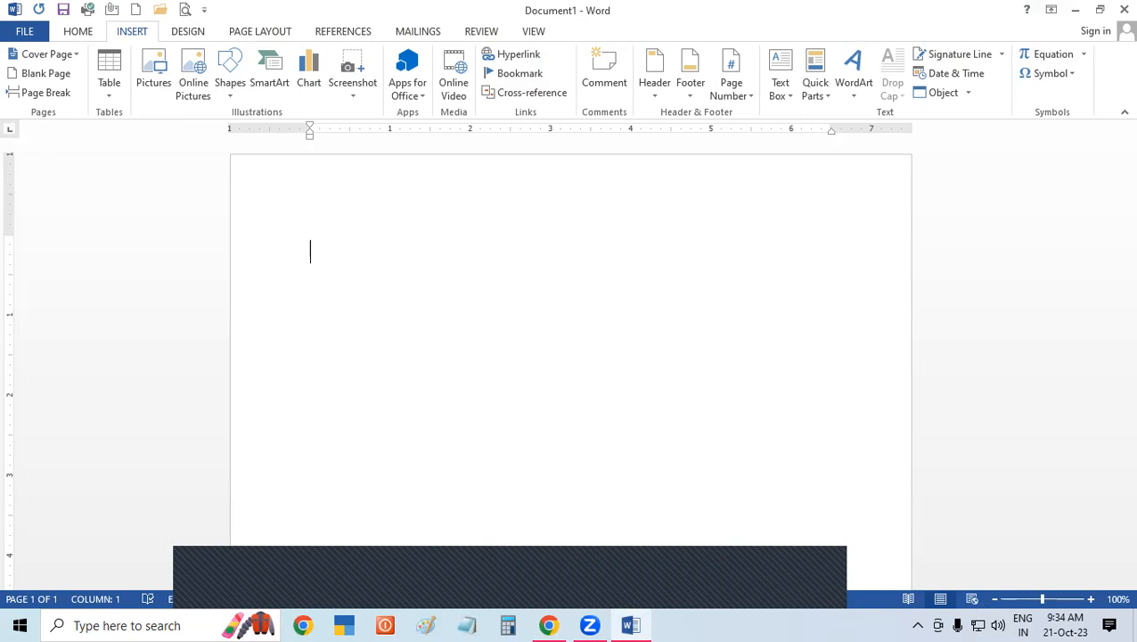
# Step: Fill the document with sample paragraphs using =rand(125) and return to the first page
pyautogui.write('=')
pyautogui.write('rand(125)')
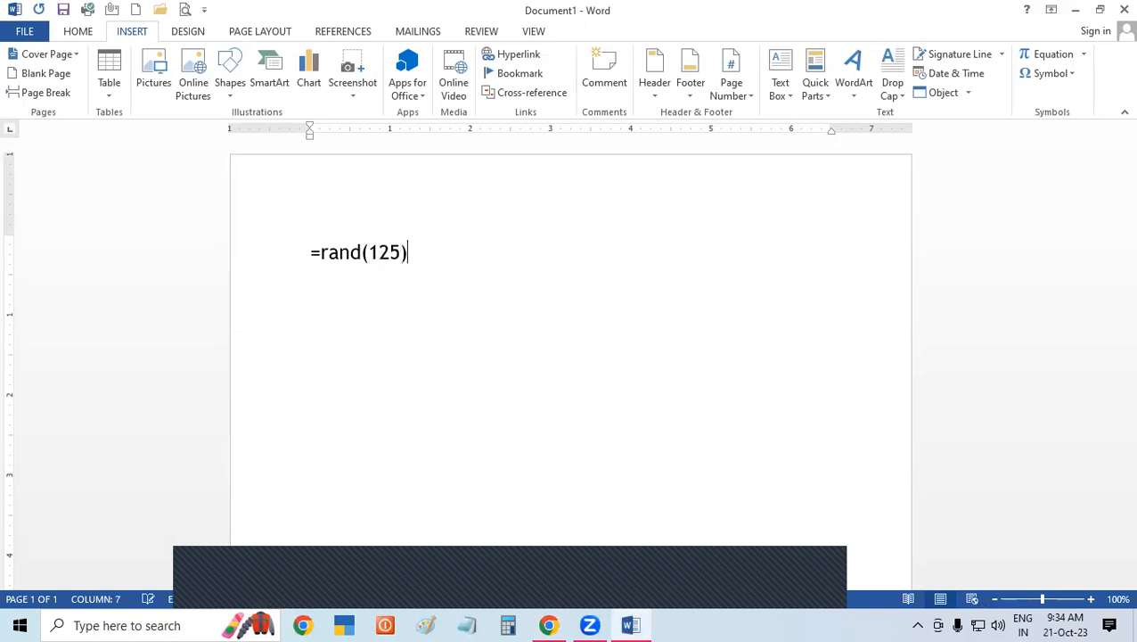
pyautogui.press('Return')
pyautogui.click(469, 406)
pyautogui.moveTo(1114, 561); pyautogui.dragTo(1114, 98)
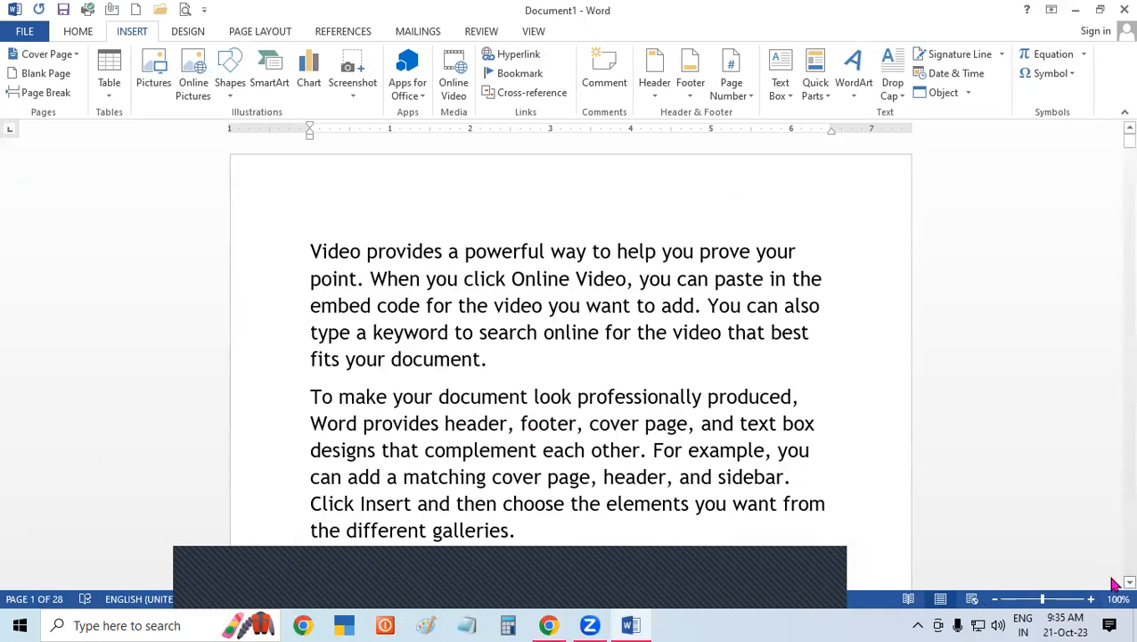
# Step: Add a bookmark named ggg after "collapse parts of the document and" in the Reading view paragraph at the top of page 4
pyautogui.scroll(-4, 1113, 584)
pyautogui.scroll(-6, 1114, 584)
pyautogui.scroll(-4, 1113, 583)
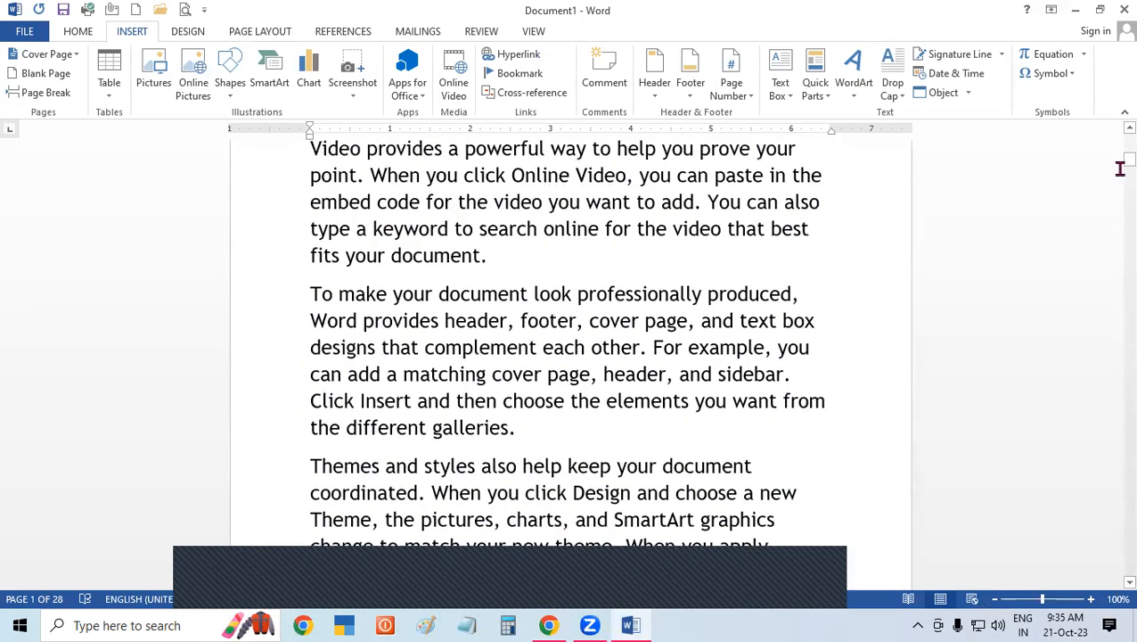
pyautogui.moveTo(1129, 160); pyautogui.dragTo(1114, 190)
pyautogui.click(641, 473)
pyautogui.click(628, 473)
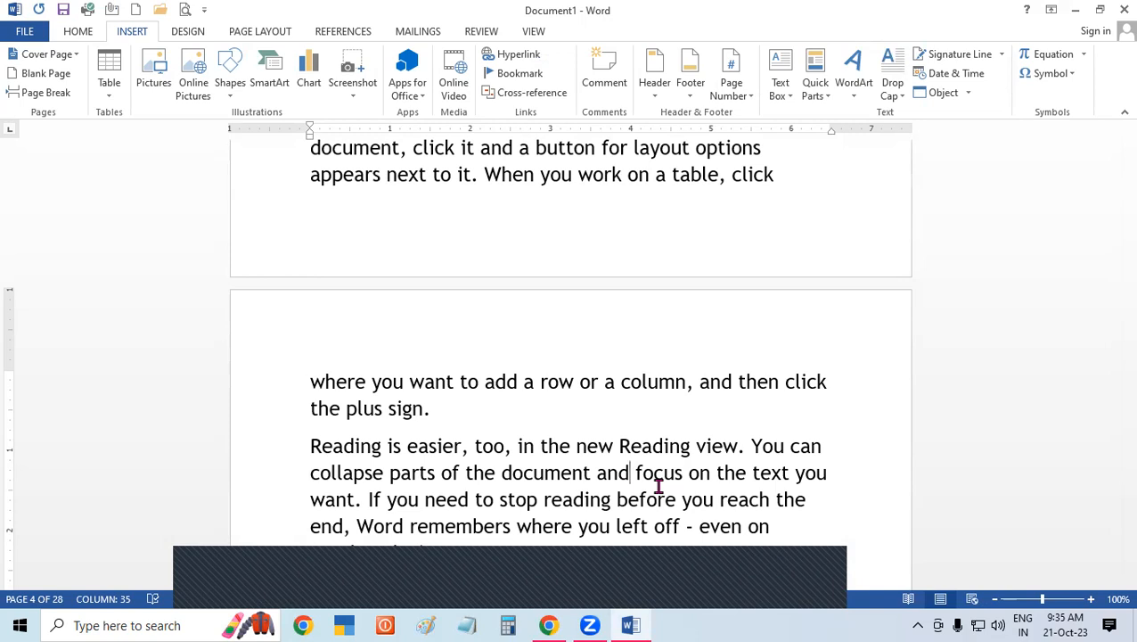
pyautogui.click(520, 75)
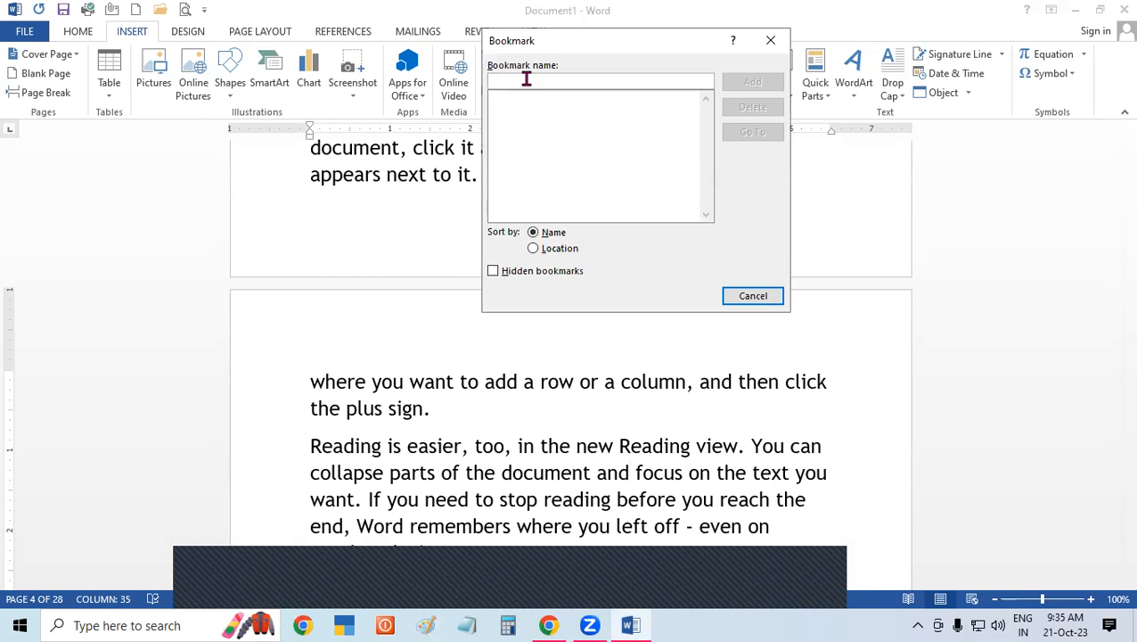
pyautogui.write('ggg')
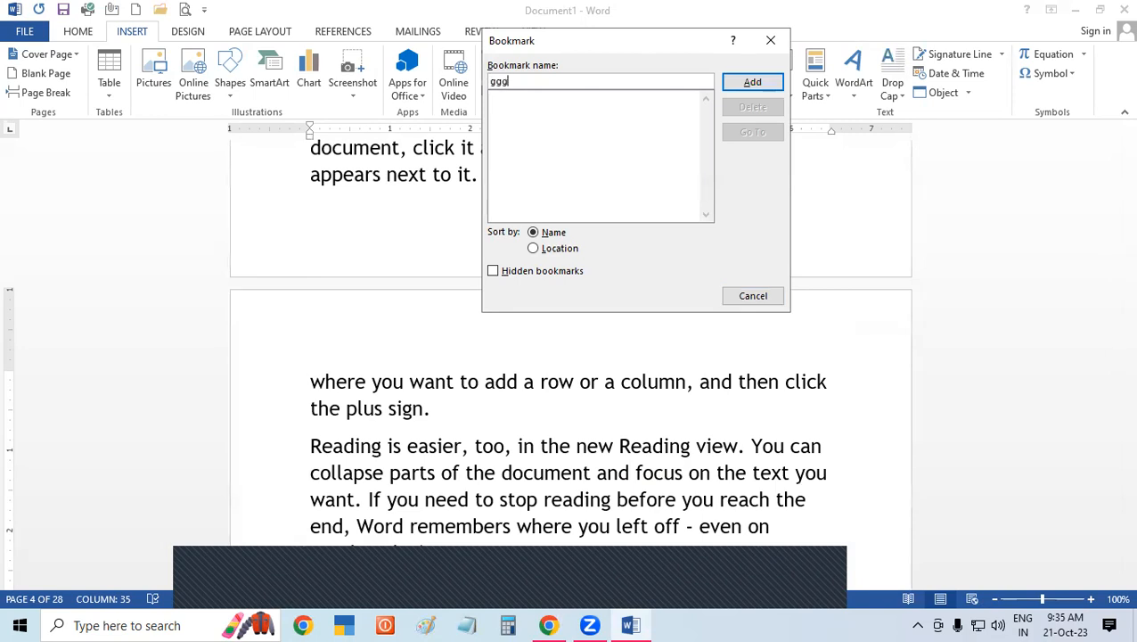
pyautogui.click(753, 82)
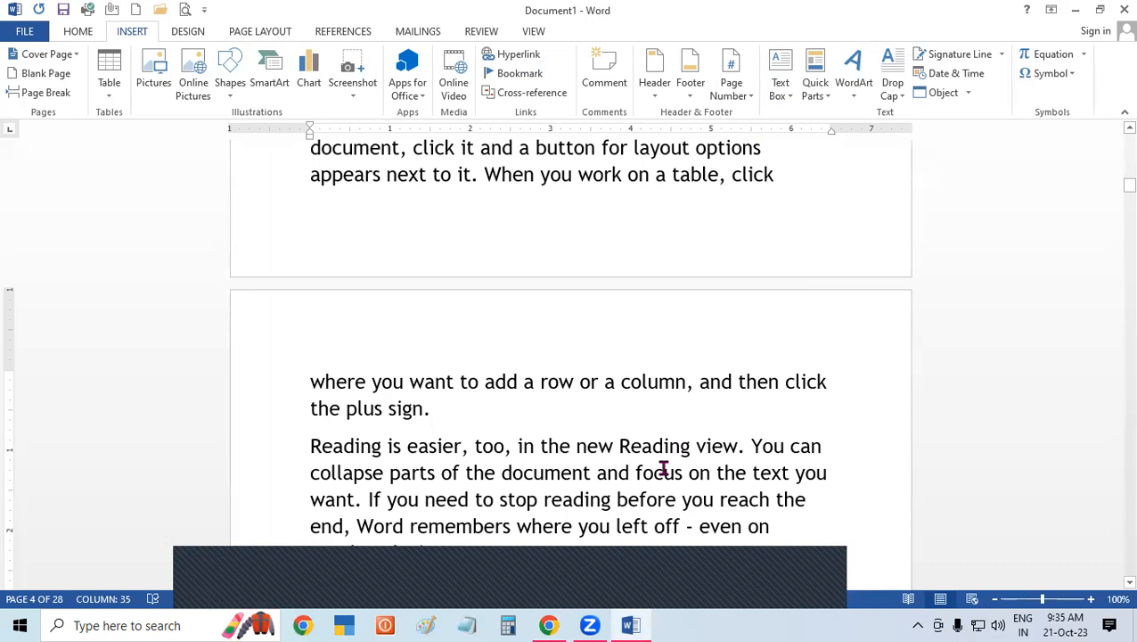
# Step: Place the cursor at the end of the document's last paragraph, jump to bookmark ggg, and close the Bookmark dialog
pyautogui.hotkey('ctrl', 'Home')
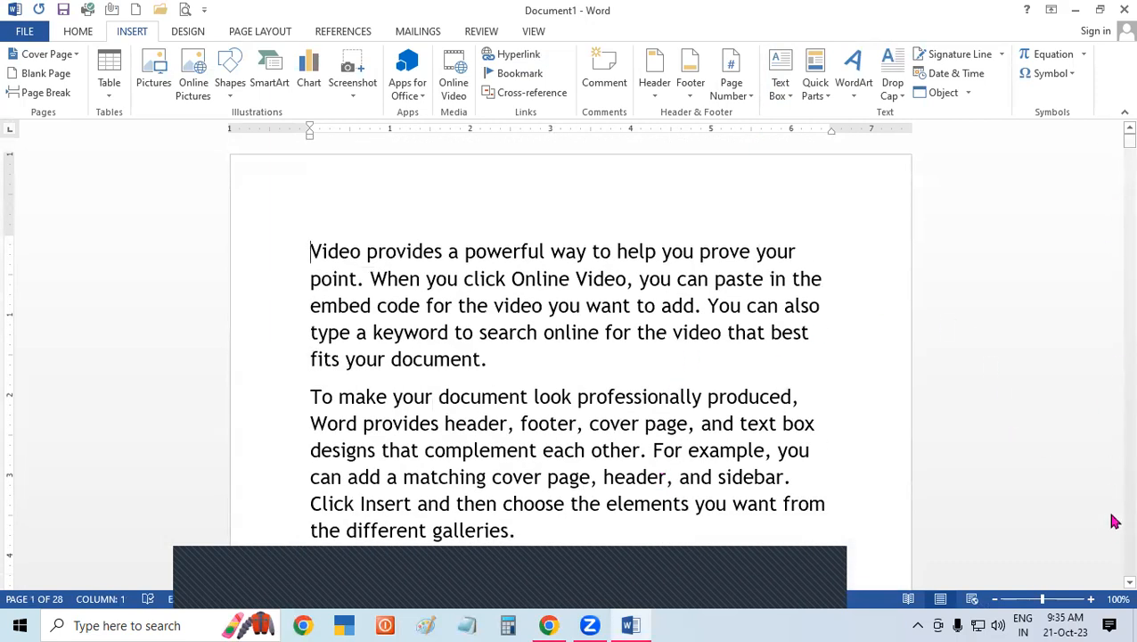
pyautogui.scroll(-3, 1114, 579)
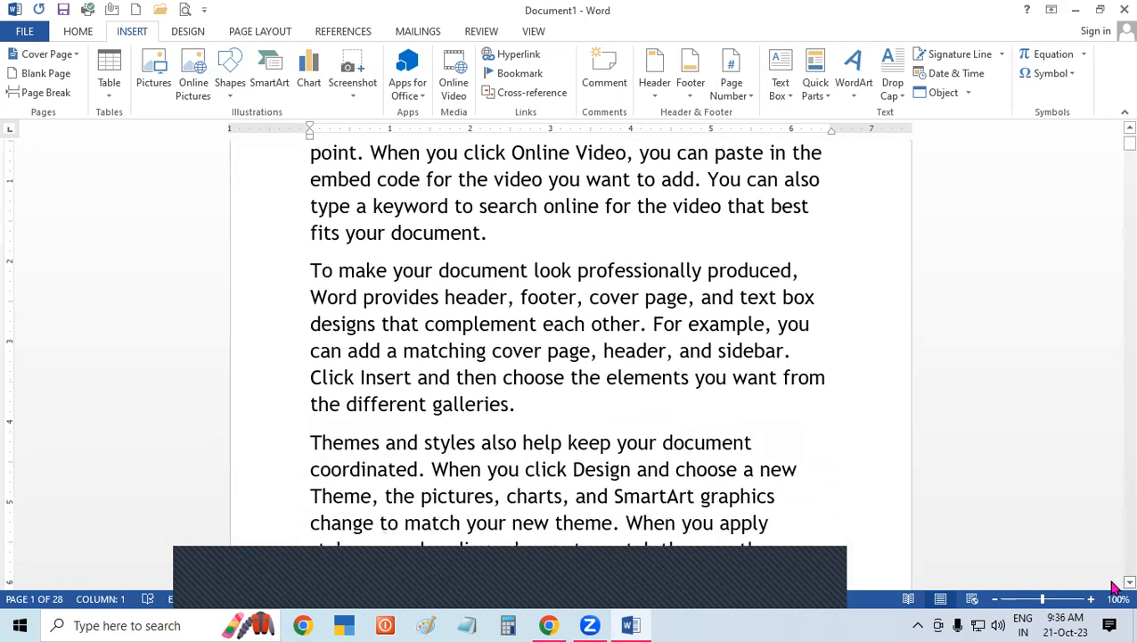
pyautogui.scroll(-6, 1114, 585)
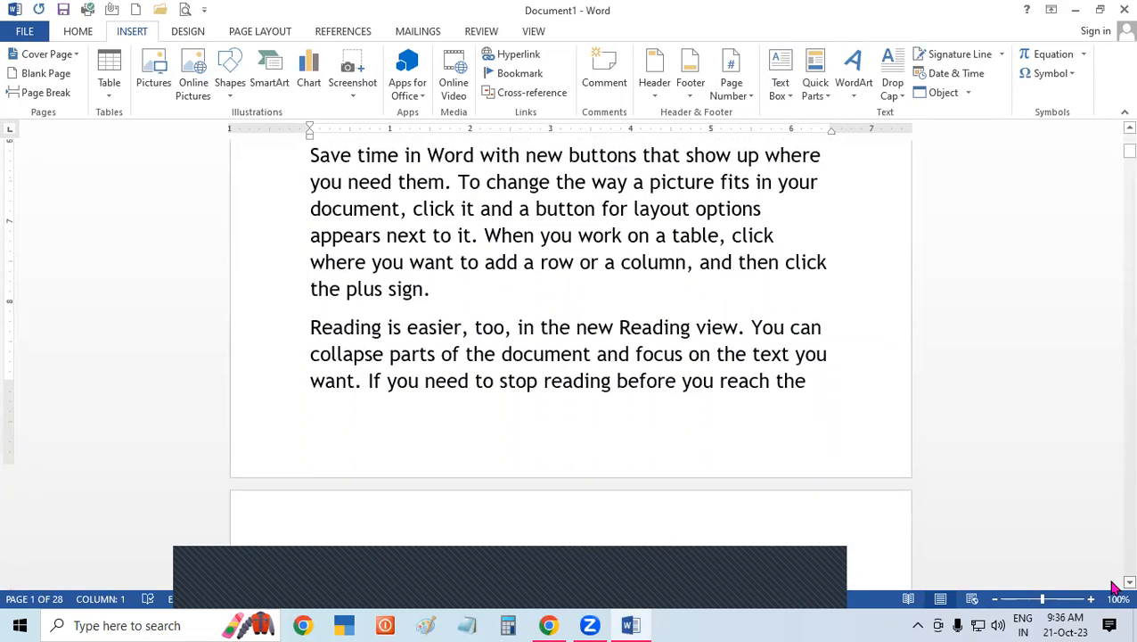
pyautogui.moveTo(1111, 160); pyautogui.dragTo(1111, 624)
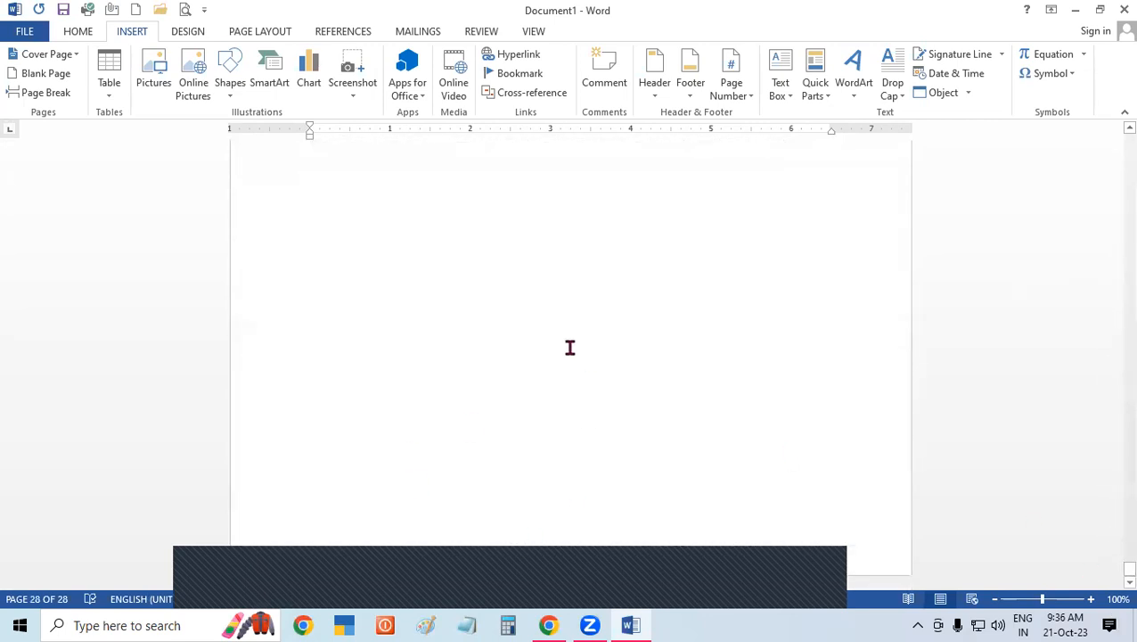
pyautogui.click(1125, 128)
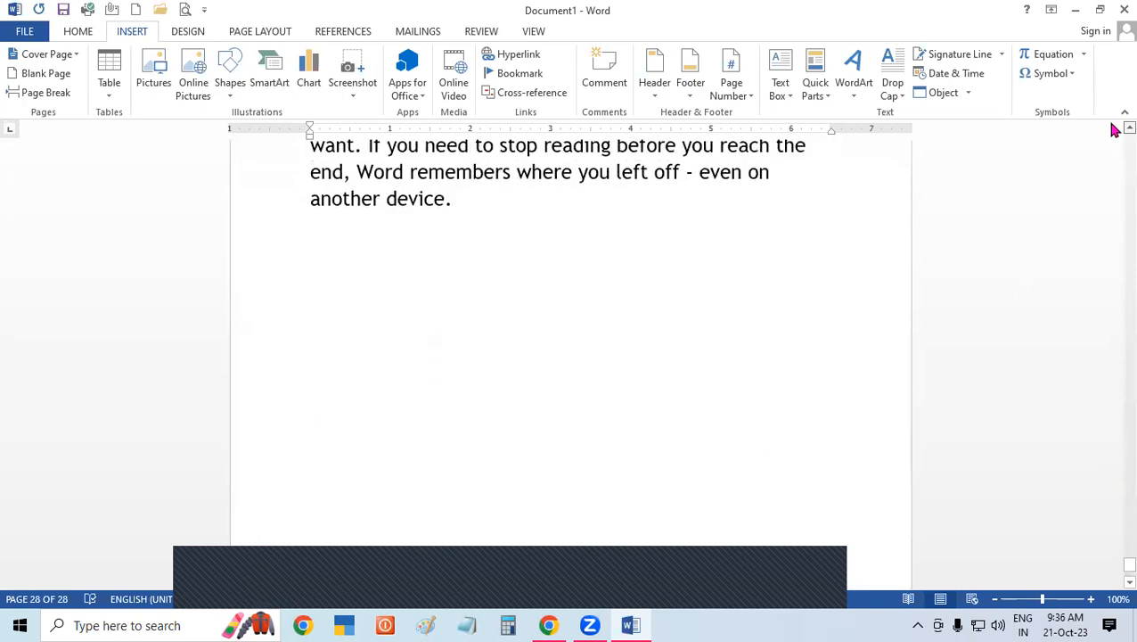
pyautogui.click(534, 414)
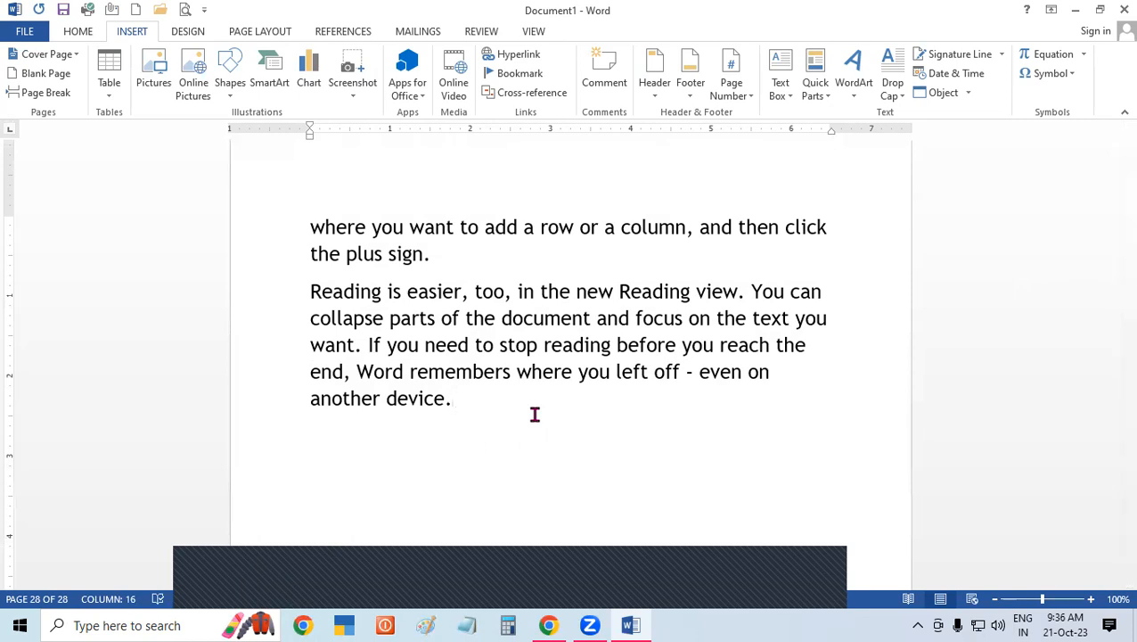
pyautogui.click(526, 74)
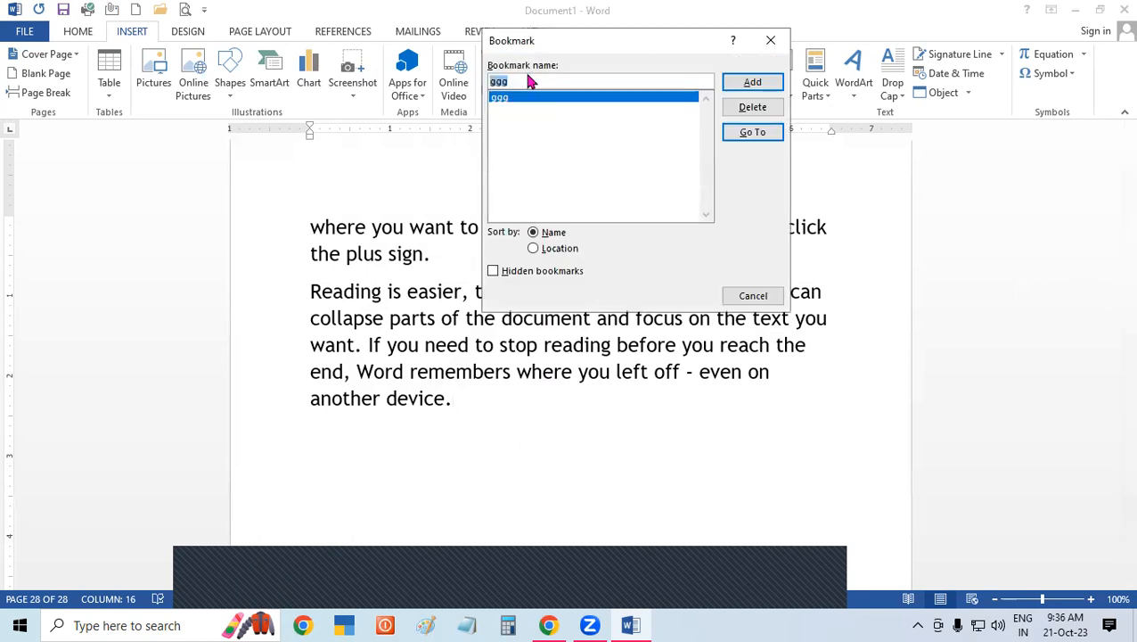
pyautogui.click(753, 133)
pyautogui.moveTo(688, 39); pyautogui.dragTo(1086, 203)
pyautogui.click(1114, 300)
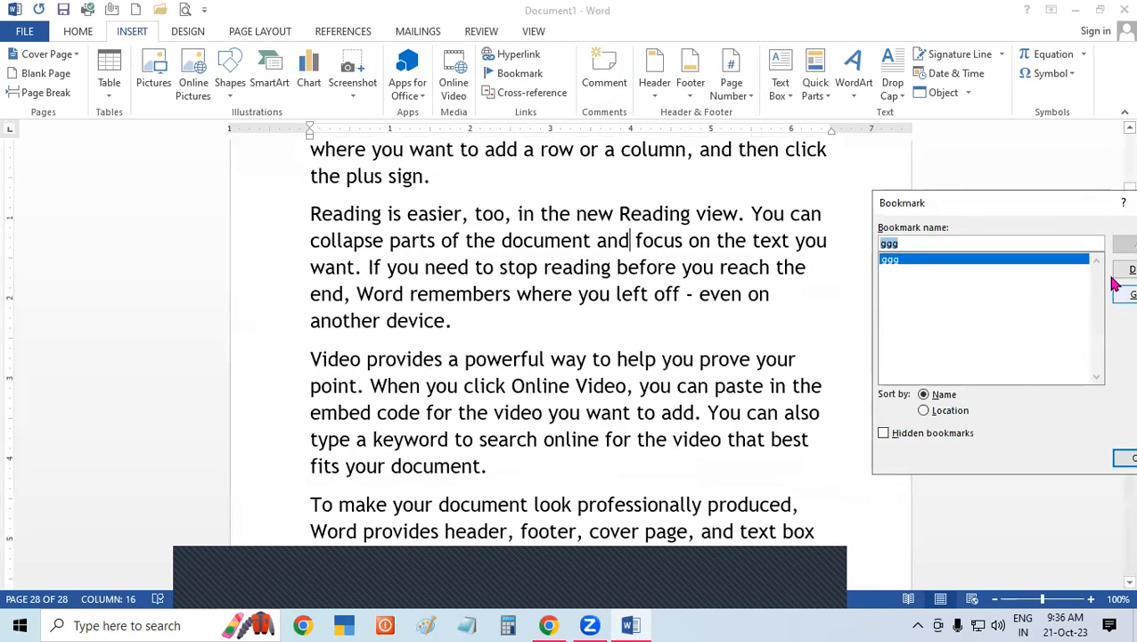
pyautogui.moveTo(1076, 205); pyautogui.dragTo(1027, 234)
pyautogui.click(1105, 234)
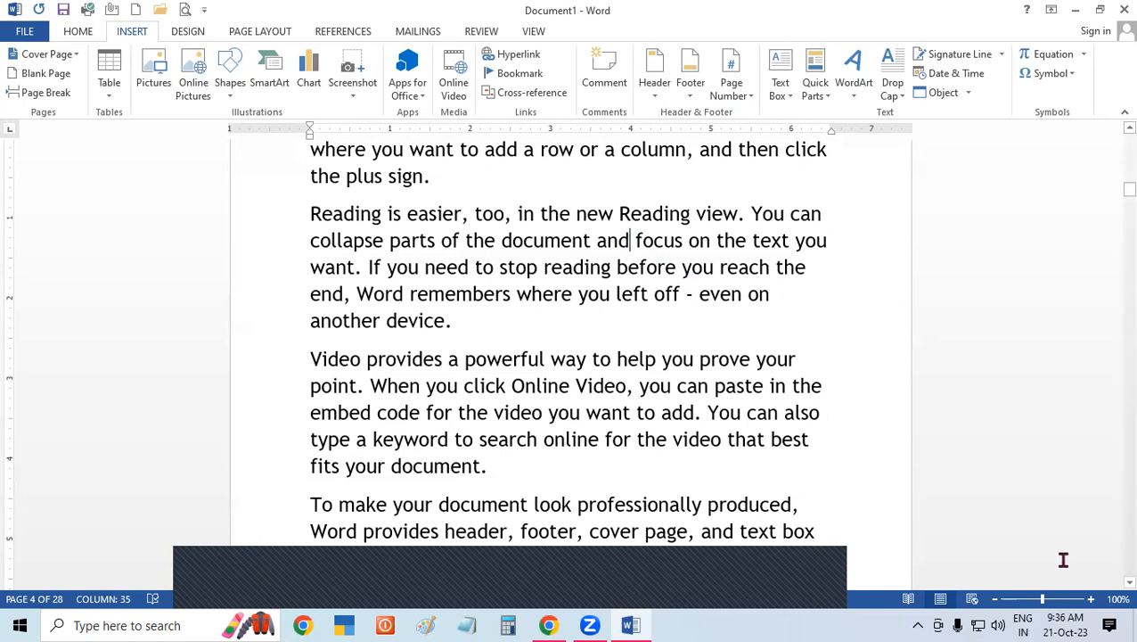
# Step: Add a second bookmark named hhh after "When you" in the "Save time in Word" paragraph on page 7
pyautogui.scroll(-4, 1115, 582)
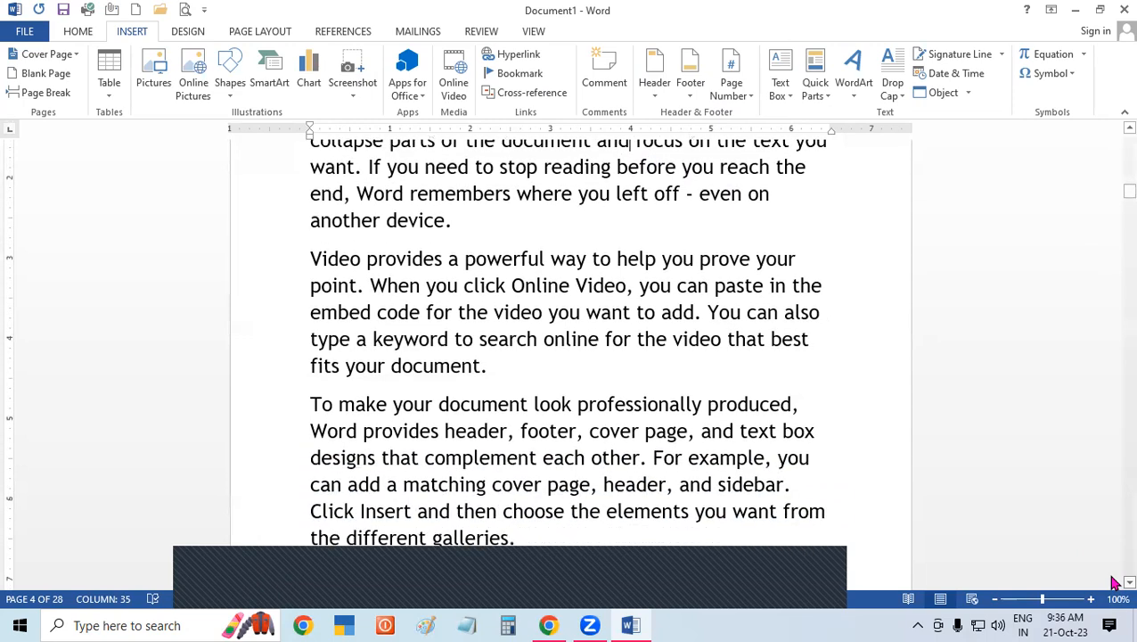
pyautogui.moveTo(1115, 214); pyautogui.dragTo(1115, 251)
pyautogui.click(573, 229)
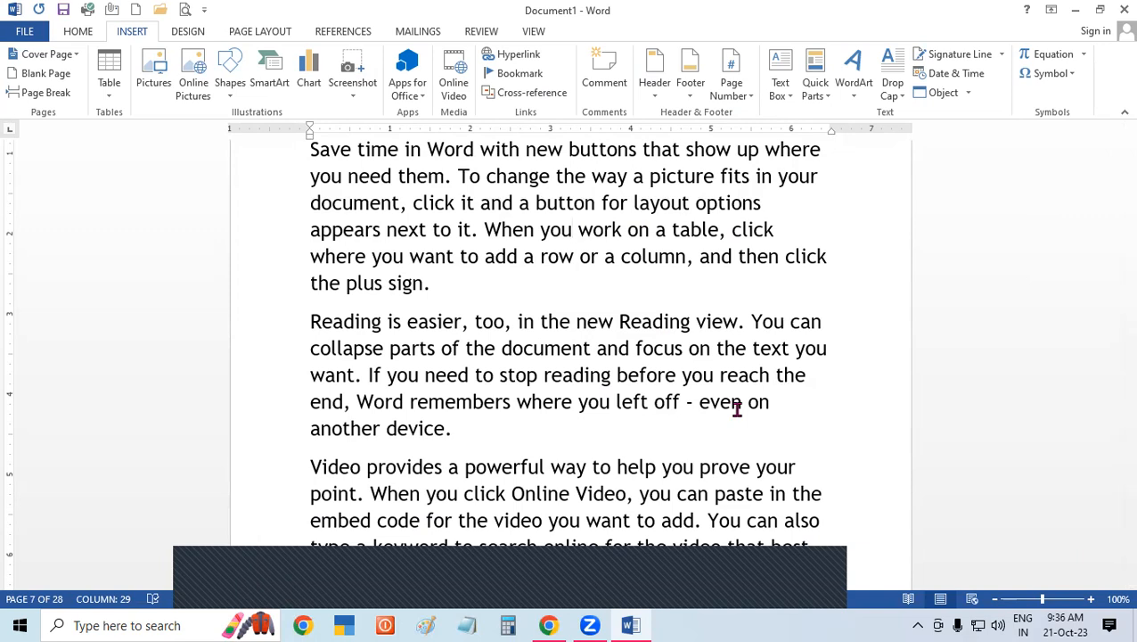
pyautogui.click(508, 75)
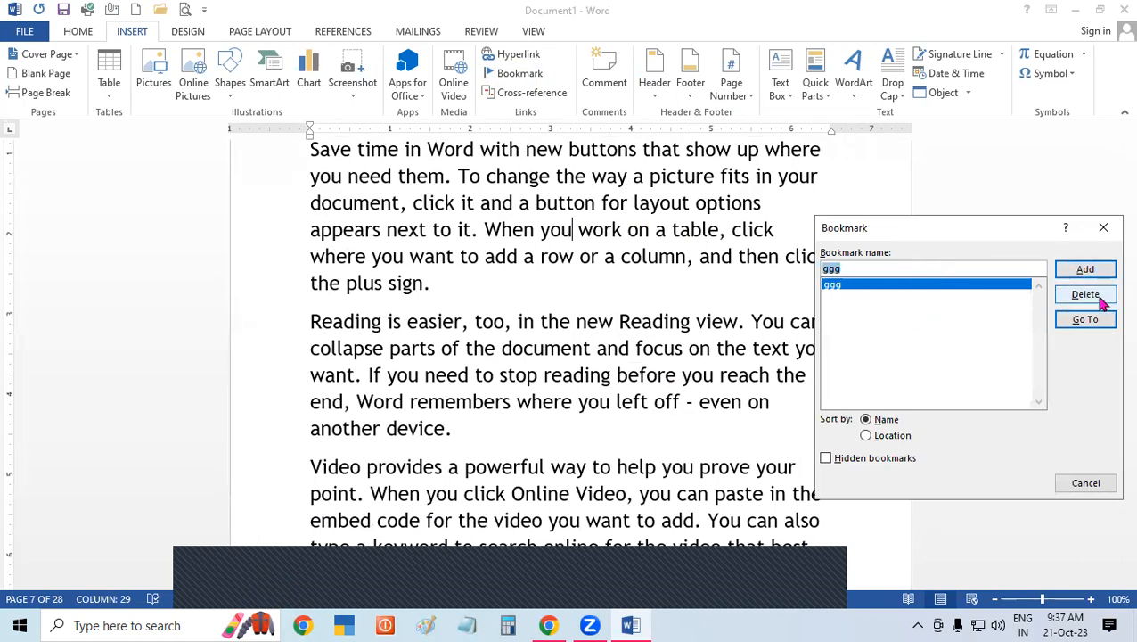
pyautogui.click(929, 262)
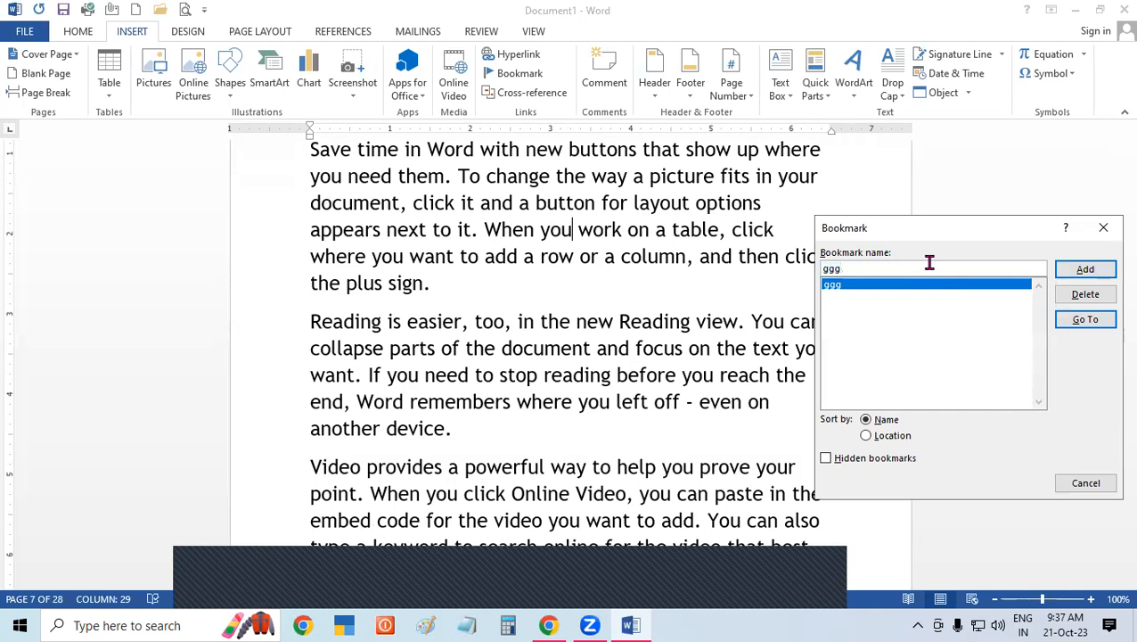
pyautogui.press('BackSpace')
pyautogui.press('BackSpace')
pyautogui.press('BackSpace')
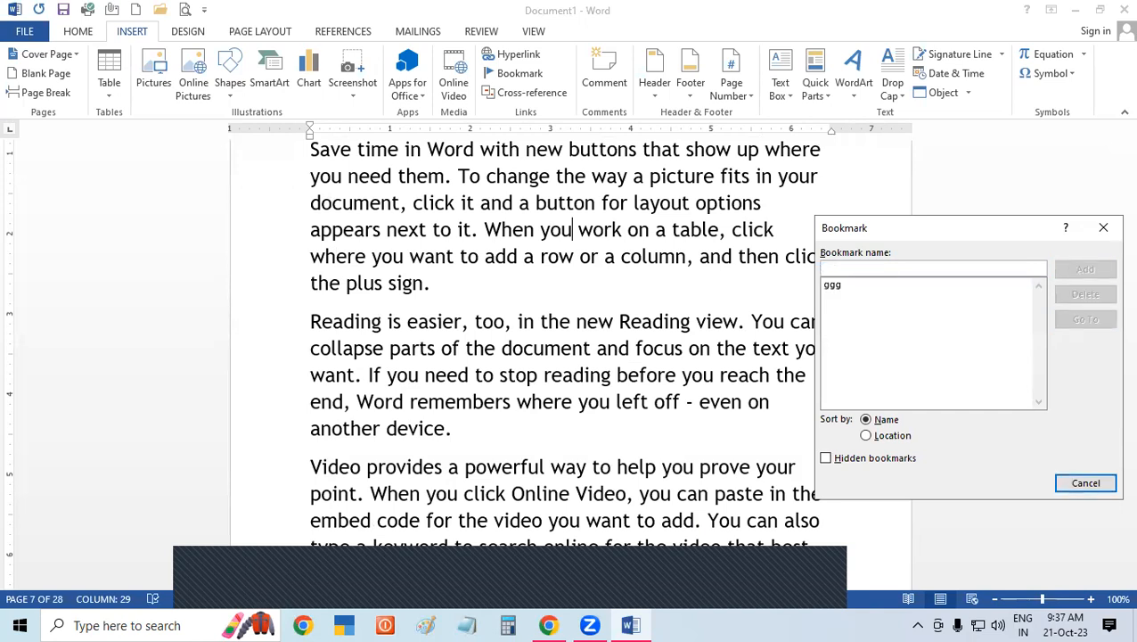
pyautogui.write('hhh')
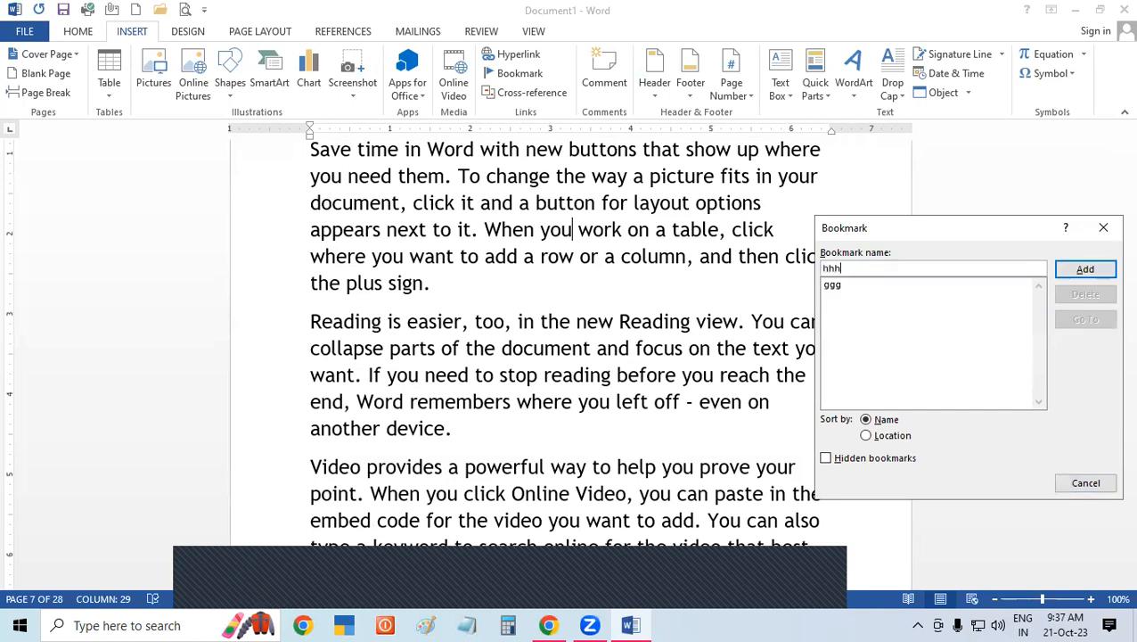
pyautogui.click(1078, 277)
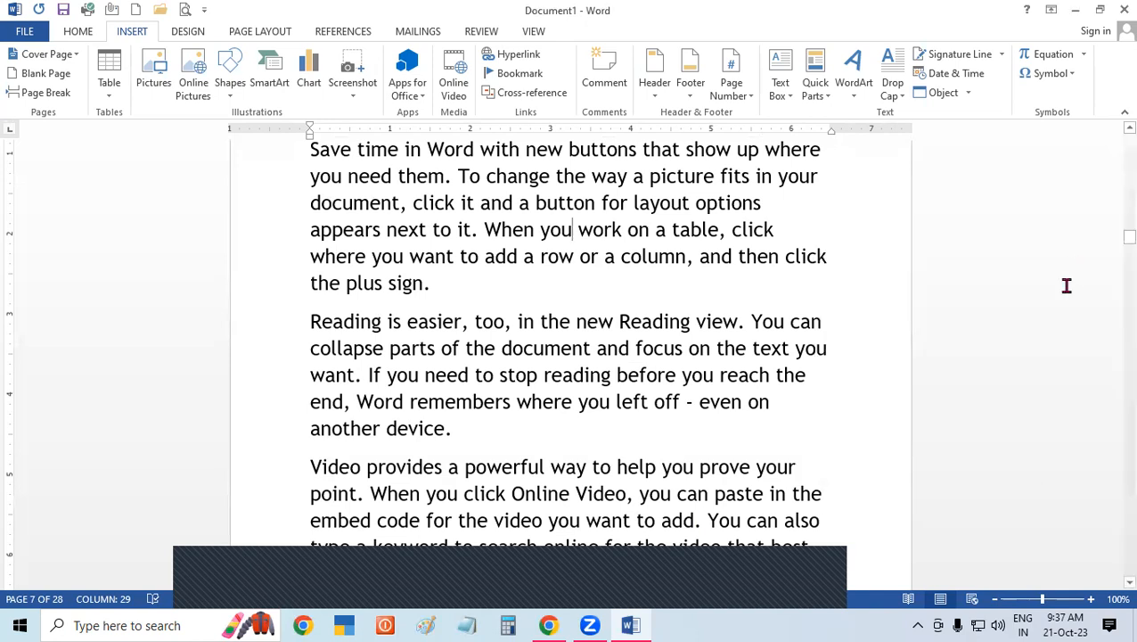
# Step: From the start of the document, jump to bookmark hhh and close the Bookmark dialog
pyautogui.moveTo(1112, 238); pyautogui.dragTo(1111, 94)
pyautogui.click(310, 253)
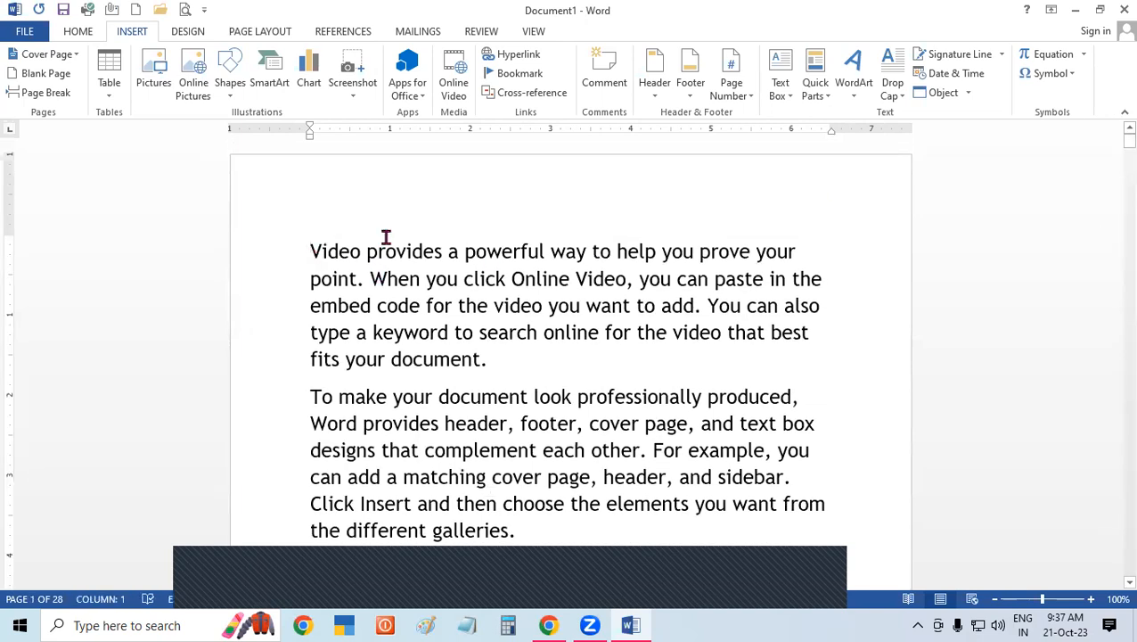
pyautogui.click(514, 73)
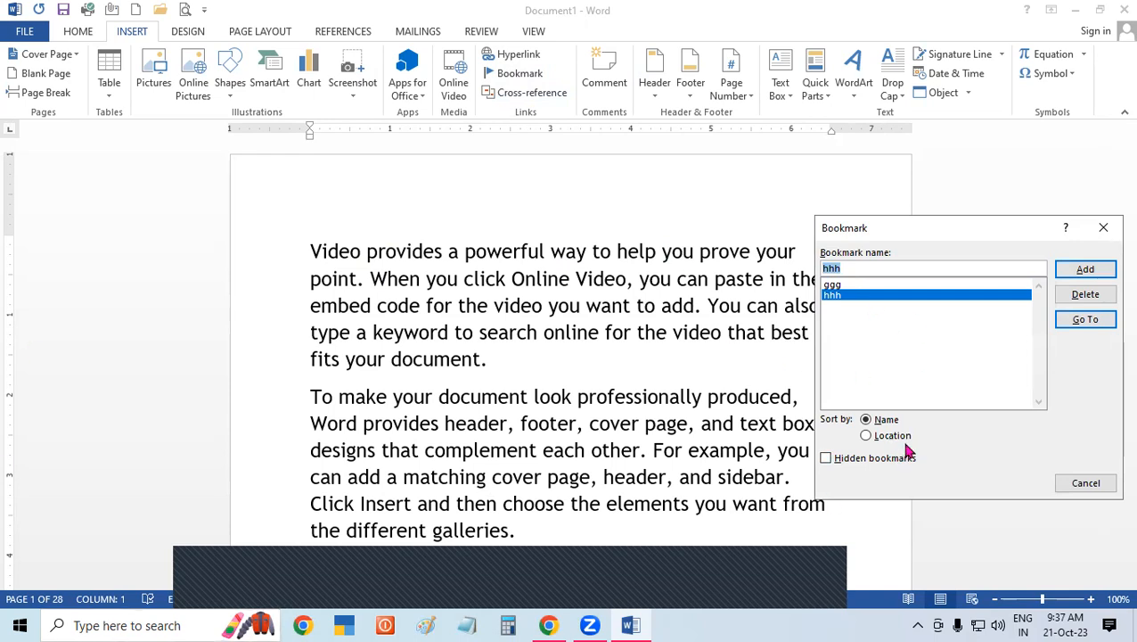
pyautogui.click(1085, 319)
pyautogui.click(1103, 229)
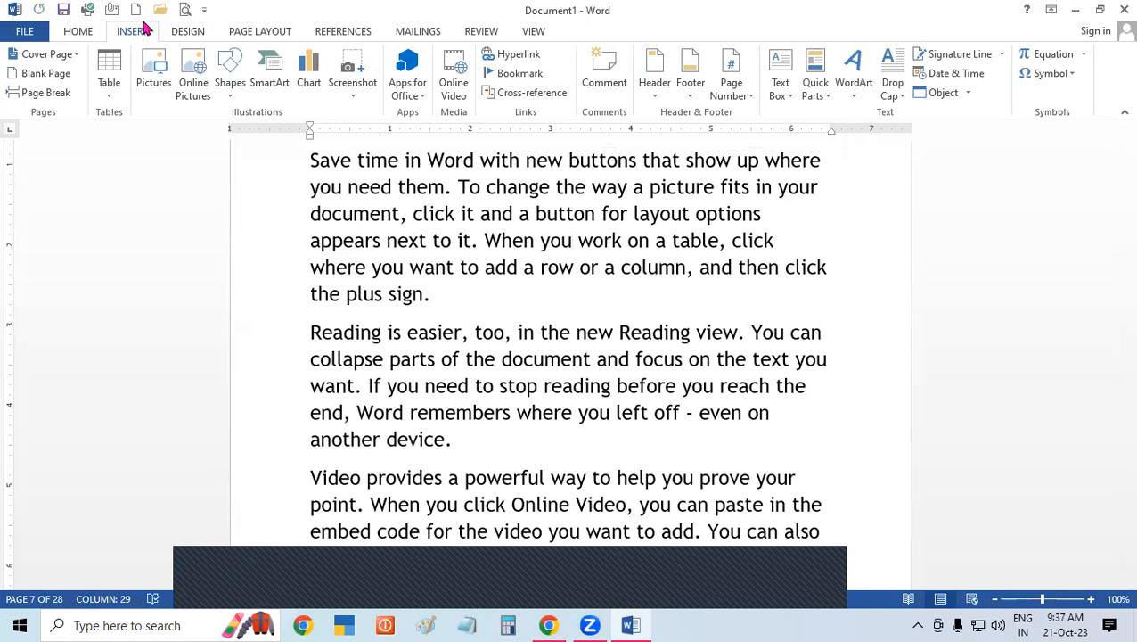
# Step: Locate the Cross-reference command among the references and insert tools, and view its dialog without inserting a reference
pyautogui.click(326, 32)
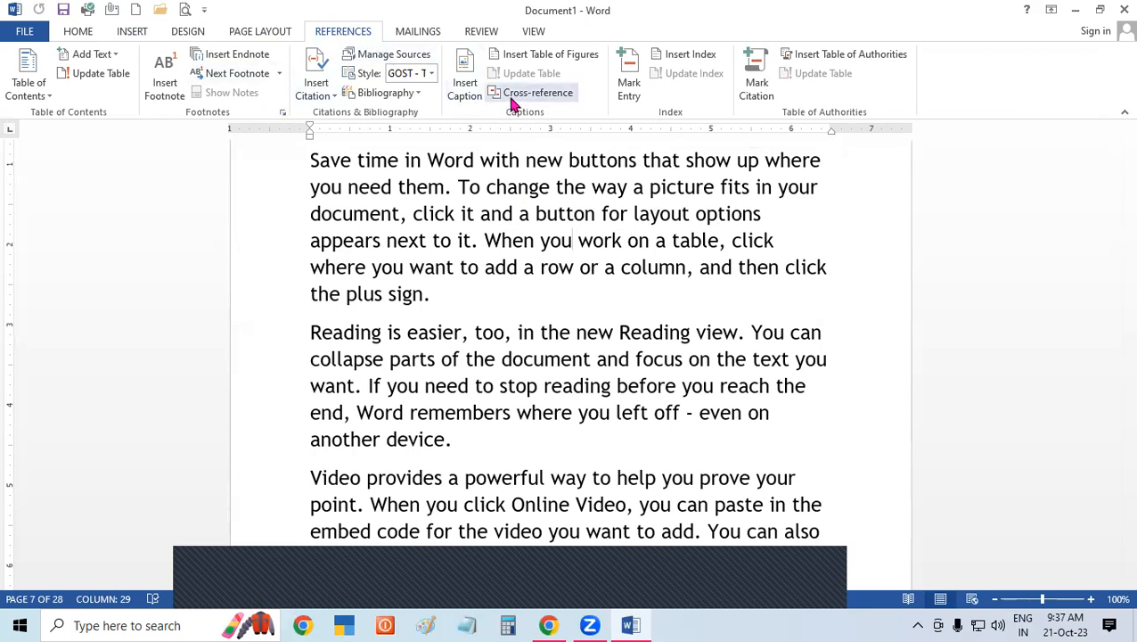
pyautogui.click(129, 33)
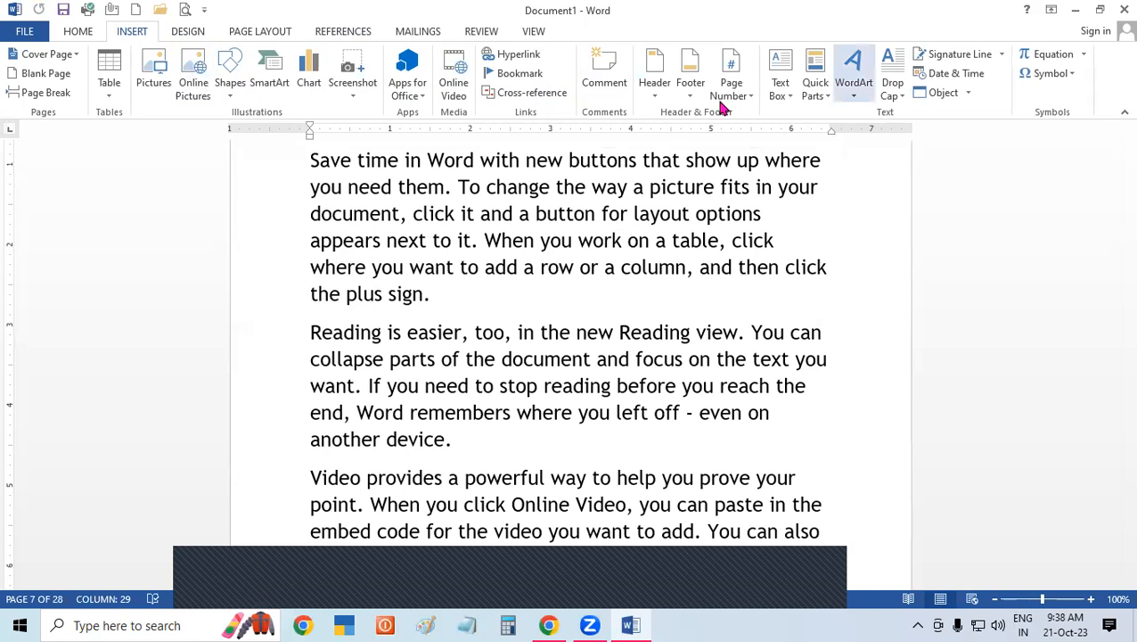
pyautogui.click(526, 100)
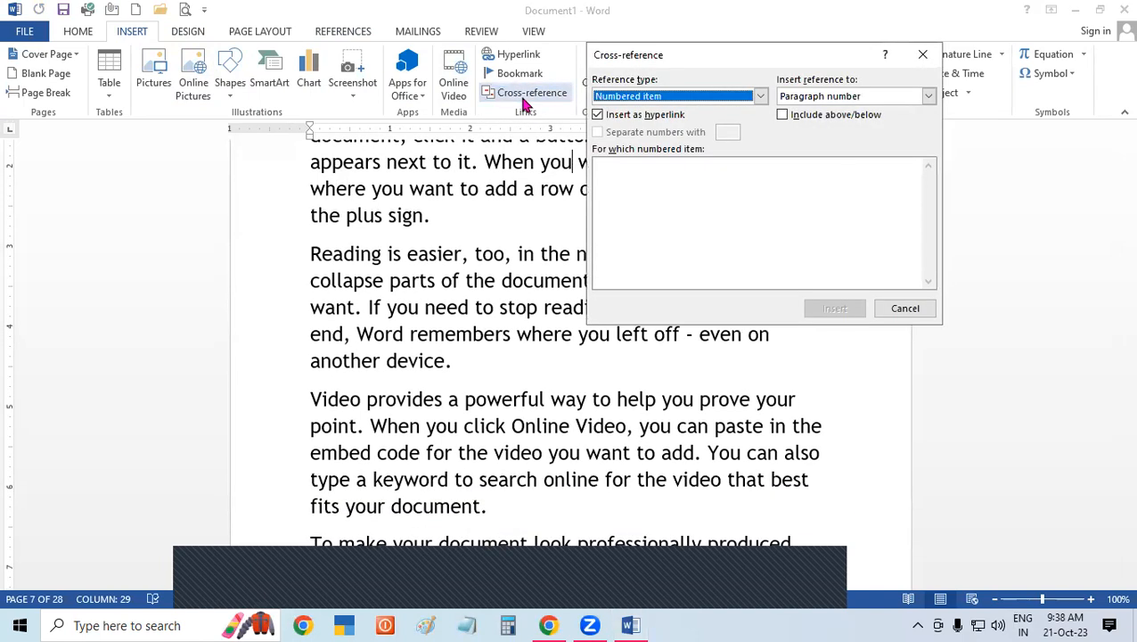
pyautogui.click(923, 54)
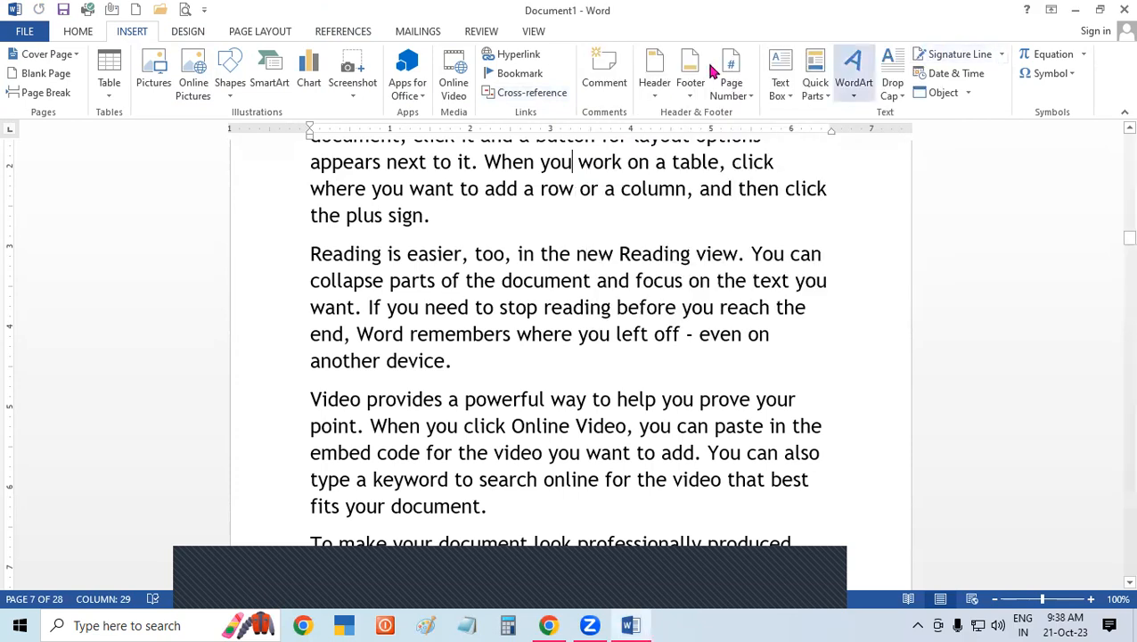
pyautogui.click(344, 35)
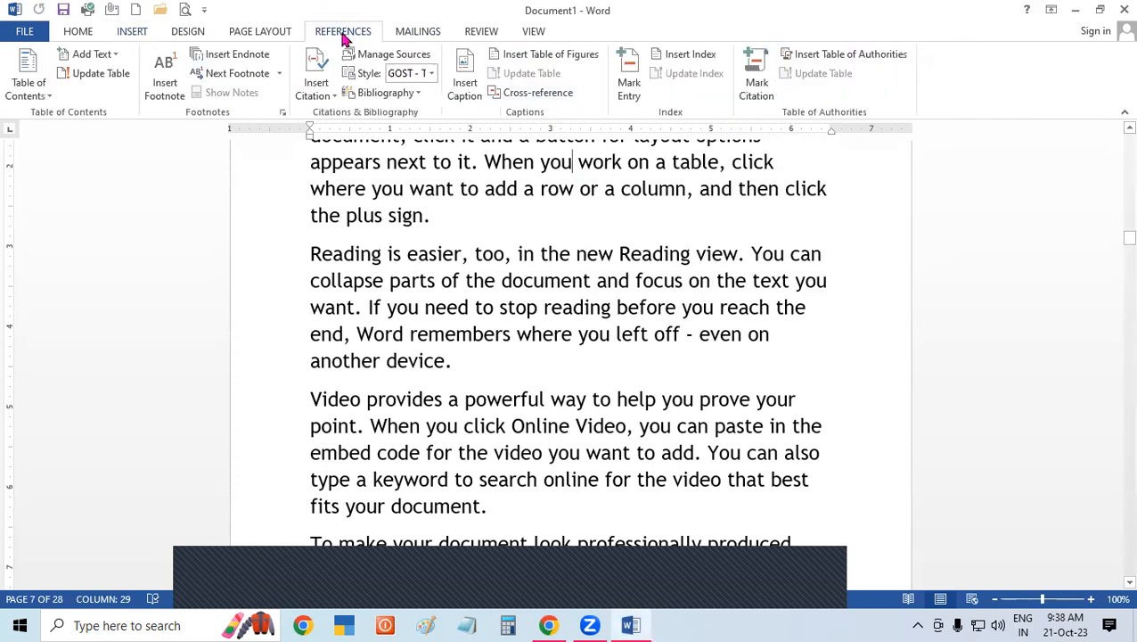
# Step: View the reference types available for a cross-reference, and close the dialog without inserting one
pyautogui.click(540, 94)
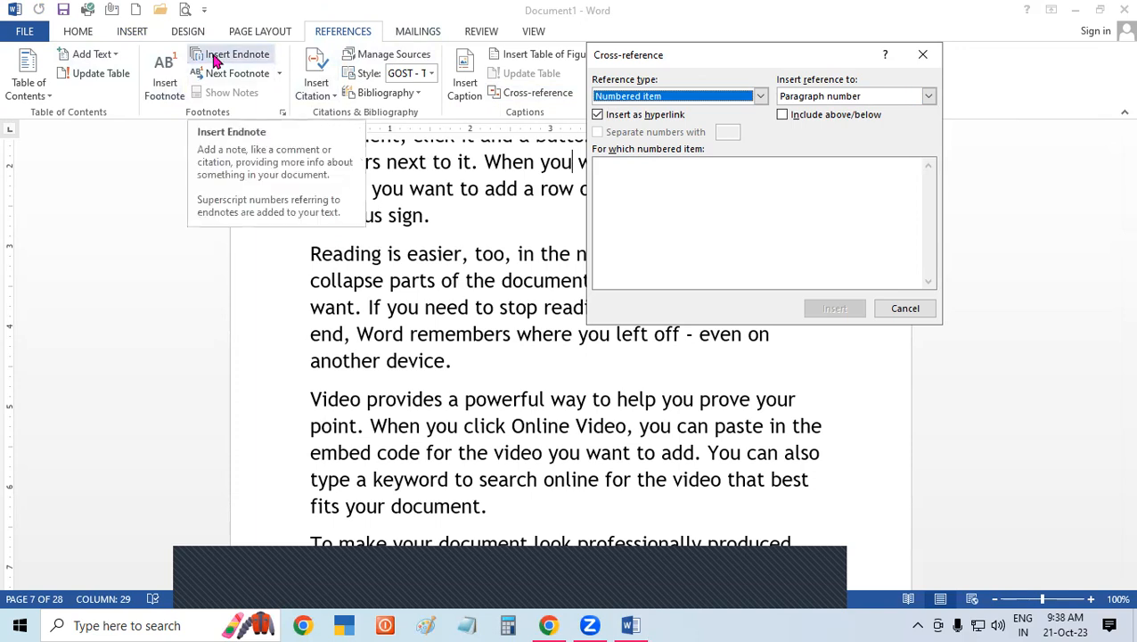
pyautogui.click(760, 96)
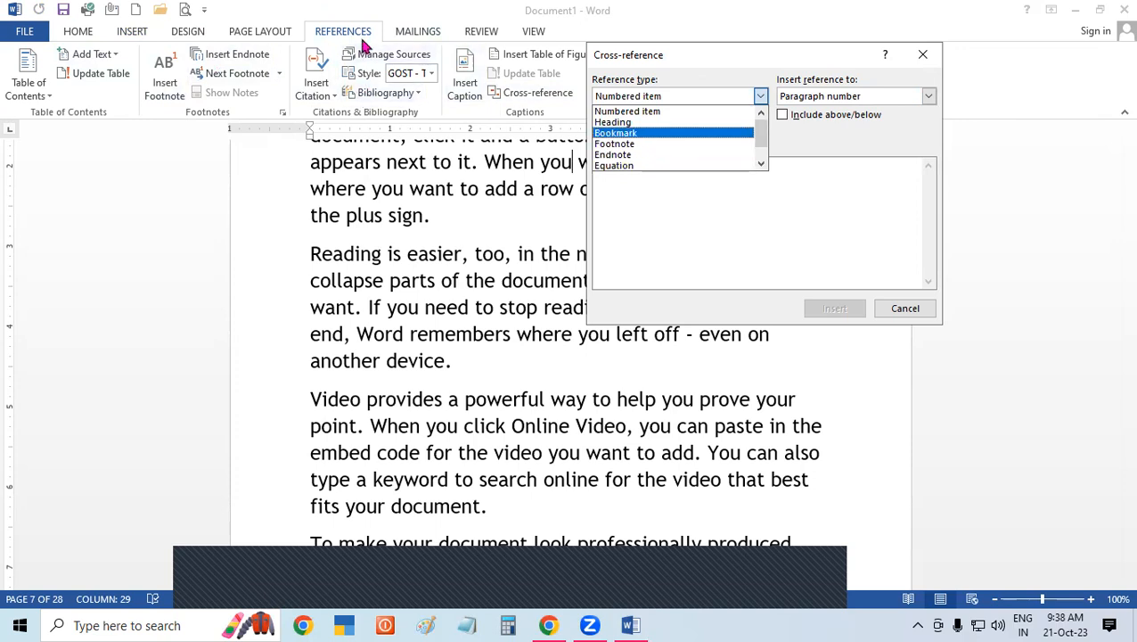
pyautogui.click(923, 55)
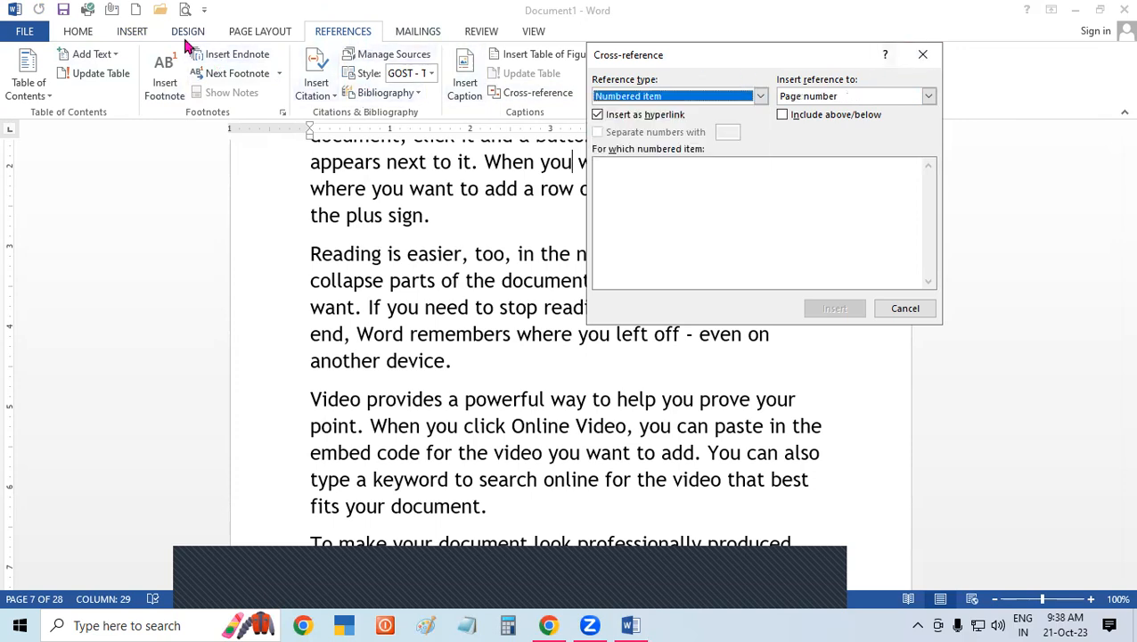
pyautogui.click(923, 55)
# Step: Examine the bookmarks ggg and hhh as cross-reference targets by choosing the Bookmark reference type, and close the dialog without inserting
pyautogui.click(135, 33)
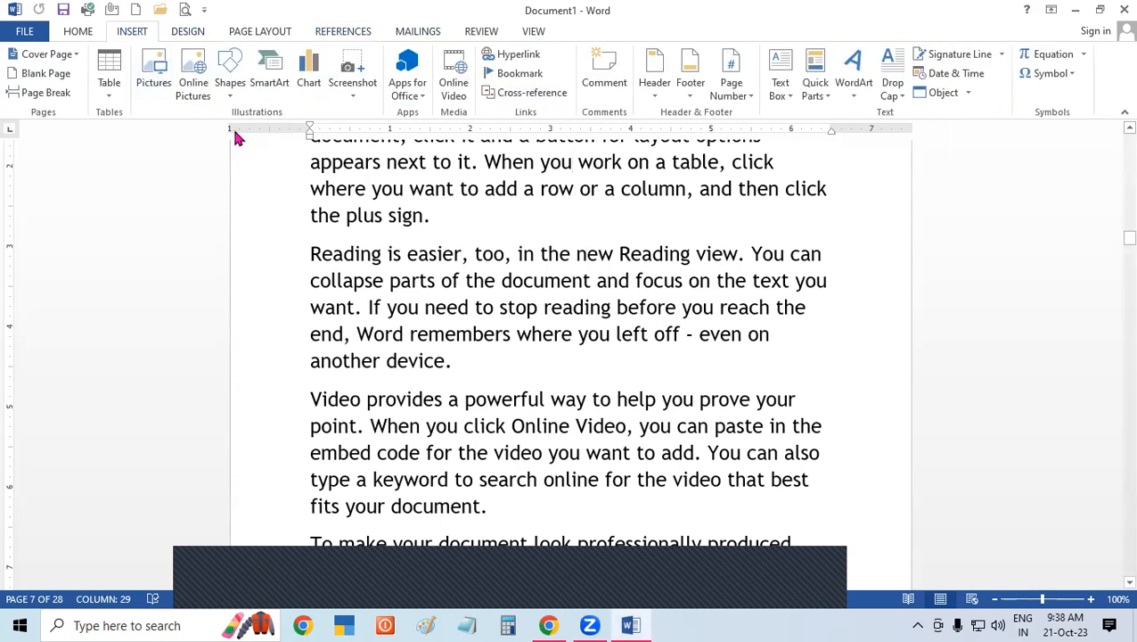
pyautogui.click(520, 93)
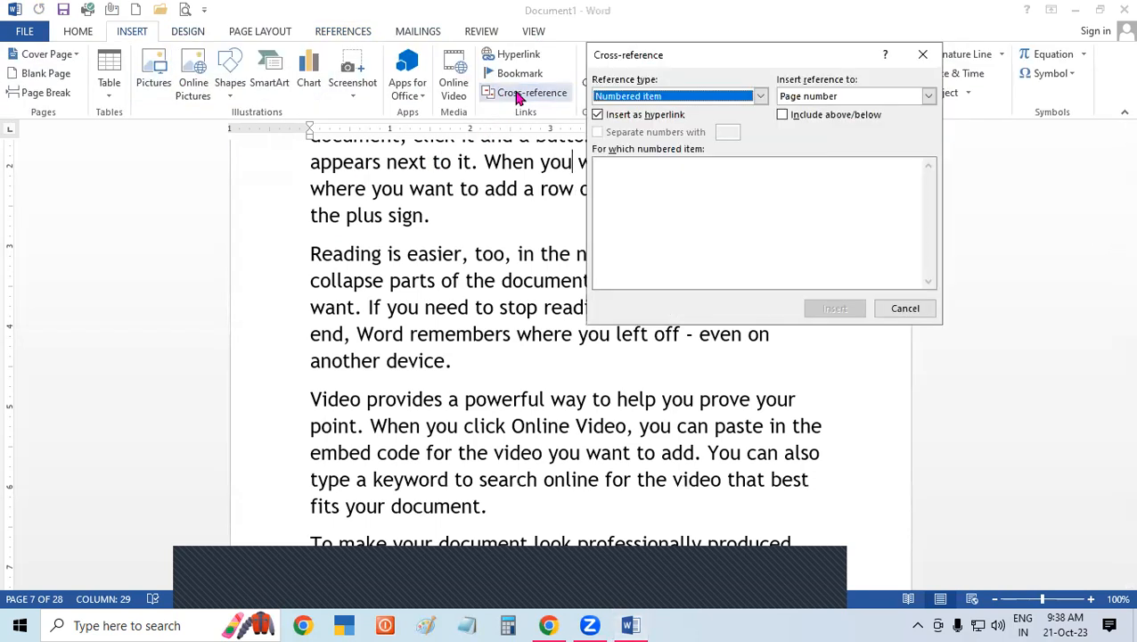
pyautogui.click(761, 96)
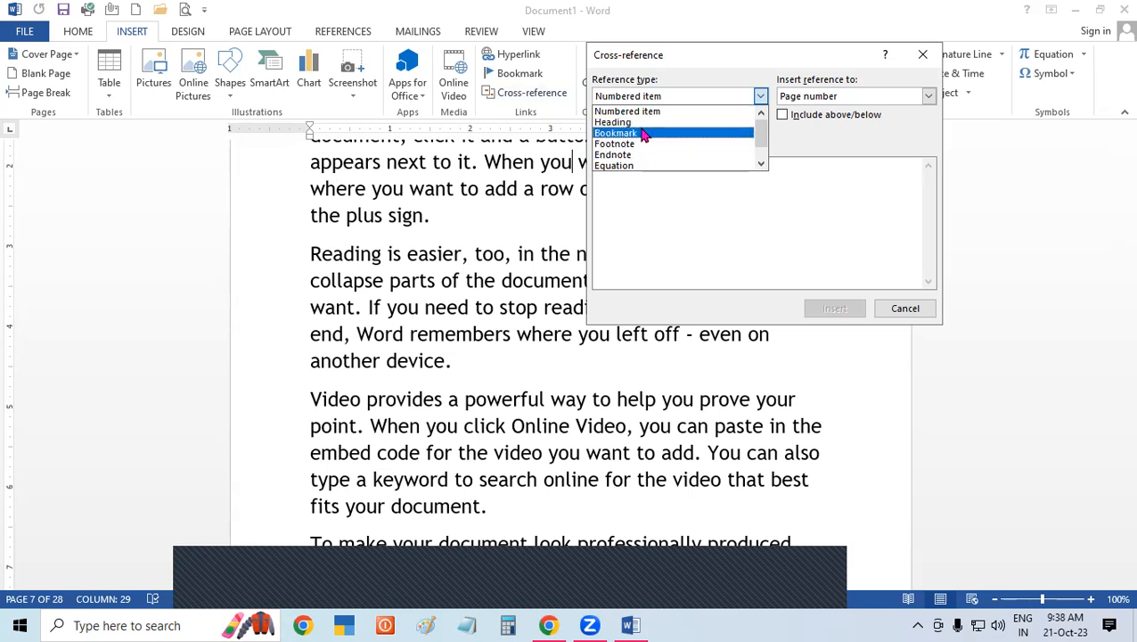
pyautogui.click(644, 133)
pyautogui.click(622, 175)
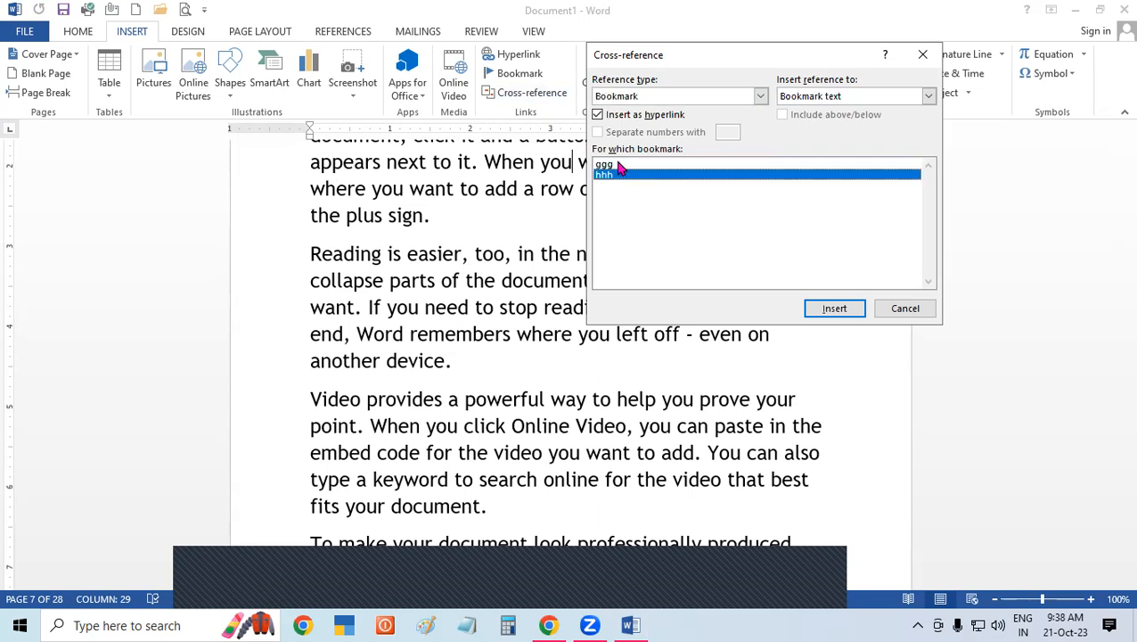
pyautogui.click(622, 166)
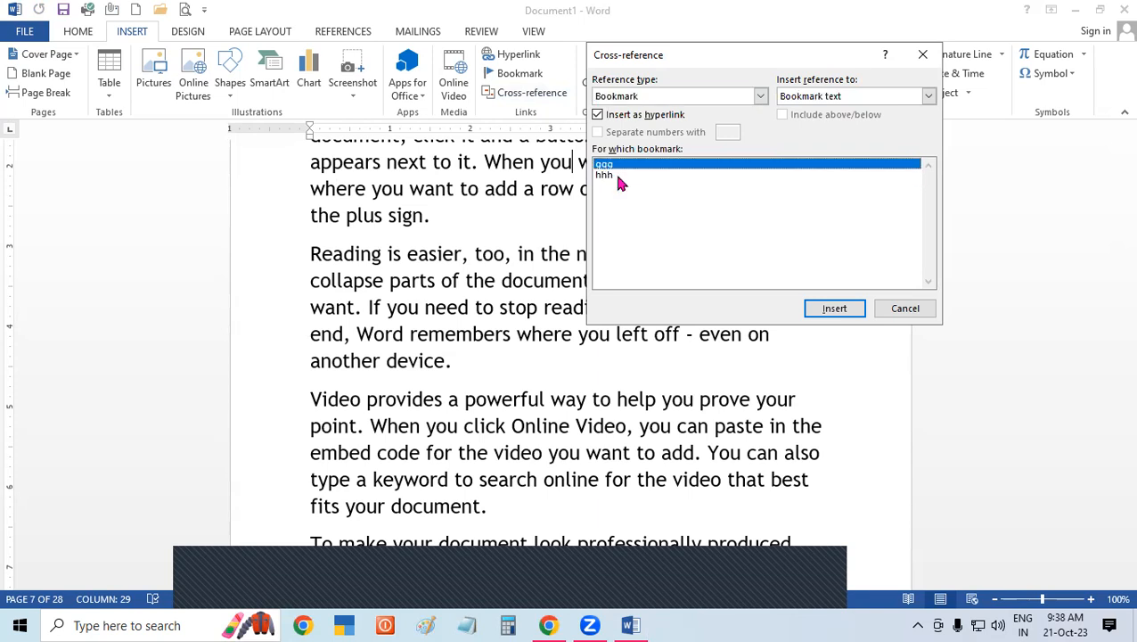
pyautogui.click(619, 175)
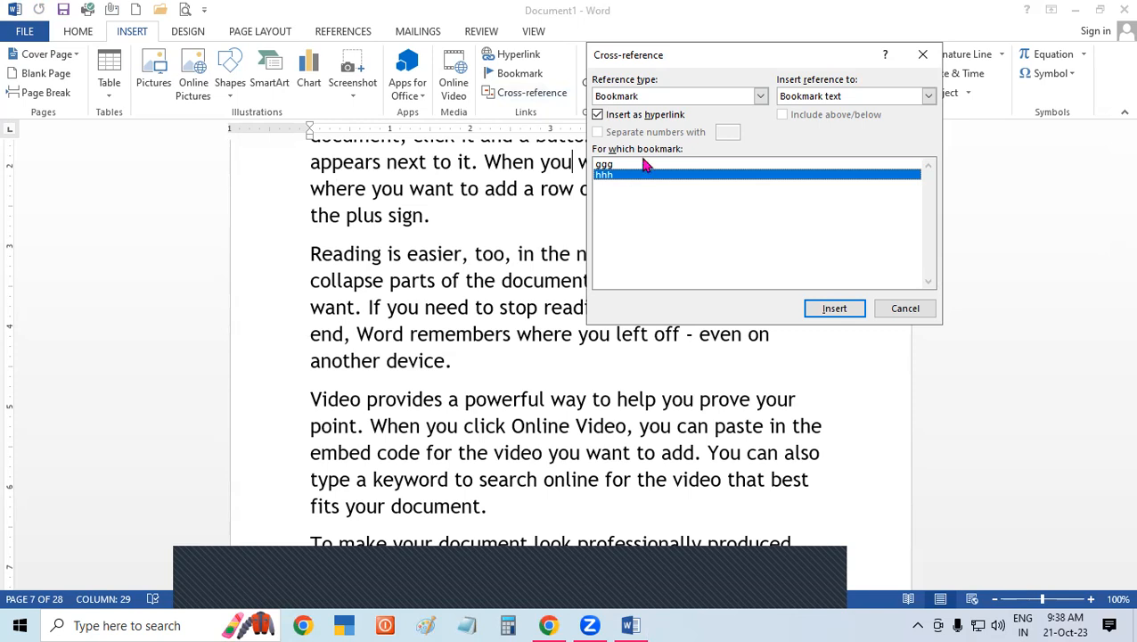
pyautogui.click(759, 98)
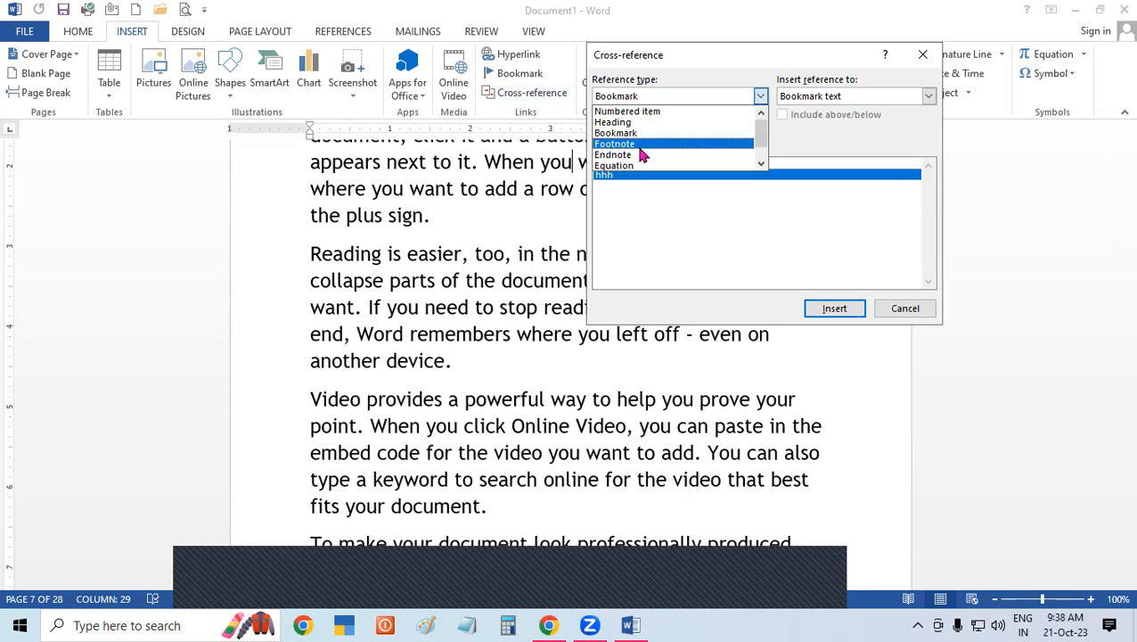
pyautogui.click(475, 253)
pyautogui.click(935, 62)
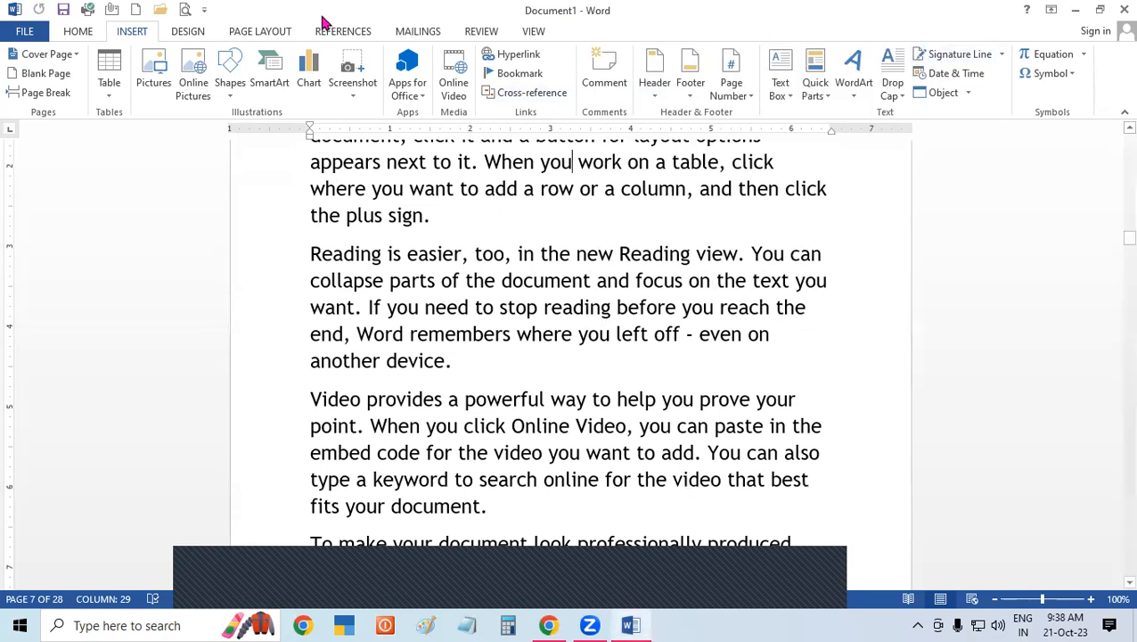
# Step: Examine the endnote, figure and other reference types for cross-references, try inserting one to bookmark ggg, and close the dialog
pyautogui.click(366, 33)
pyautogui.click(553, 92)
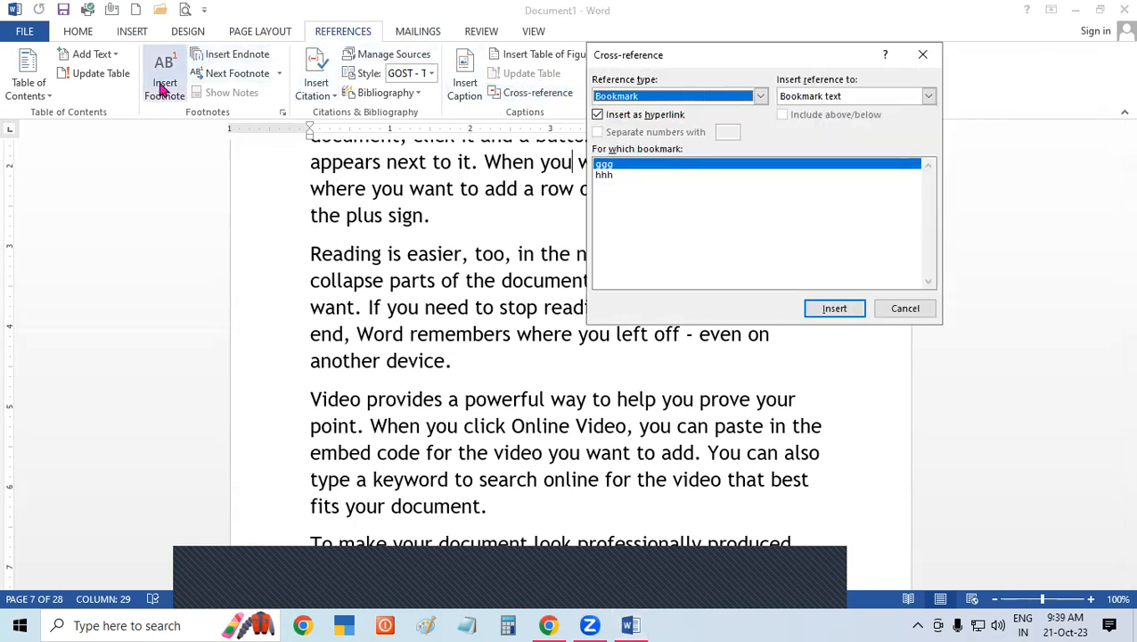
pyautogui.click(760, 96)
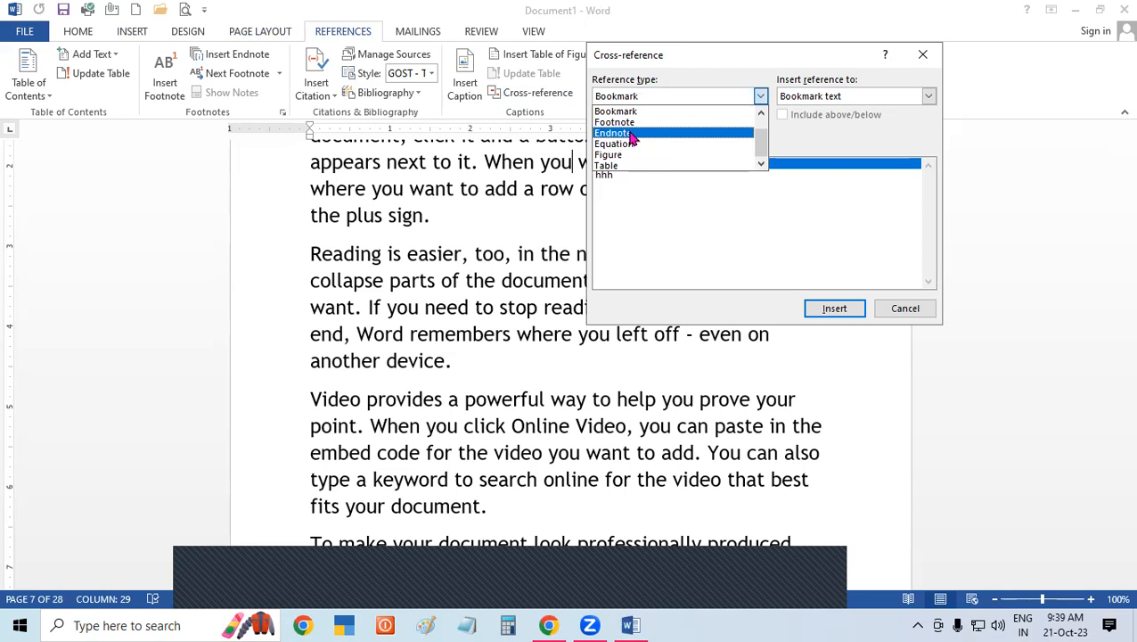
pyautogui.click(922, 55)
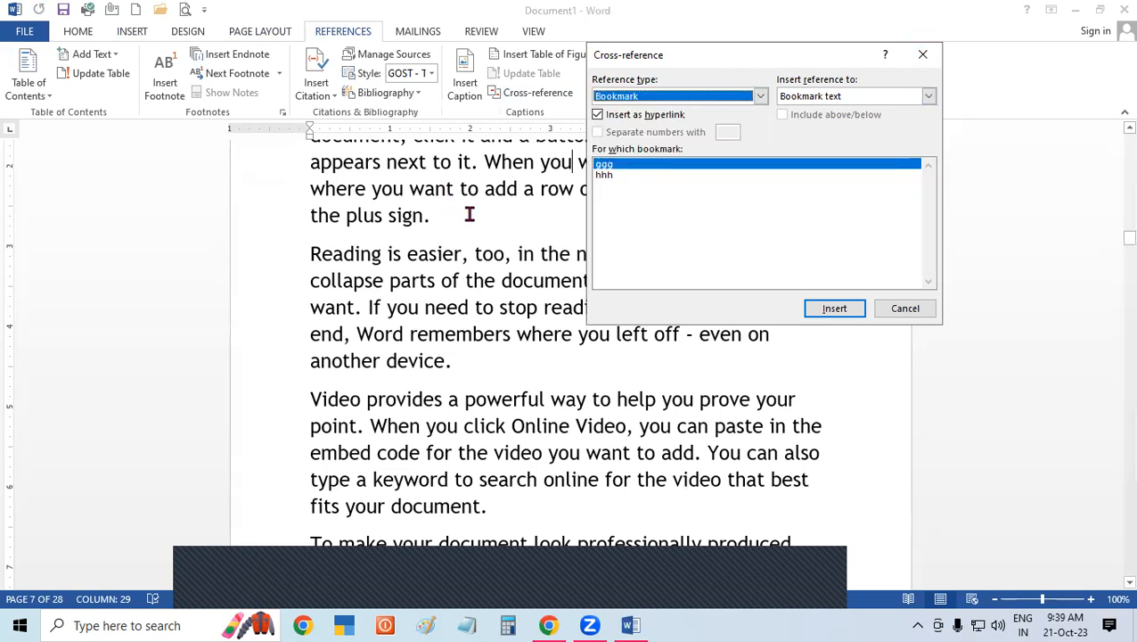
pyautogui.click(835, 308)
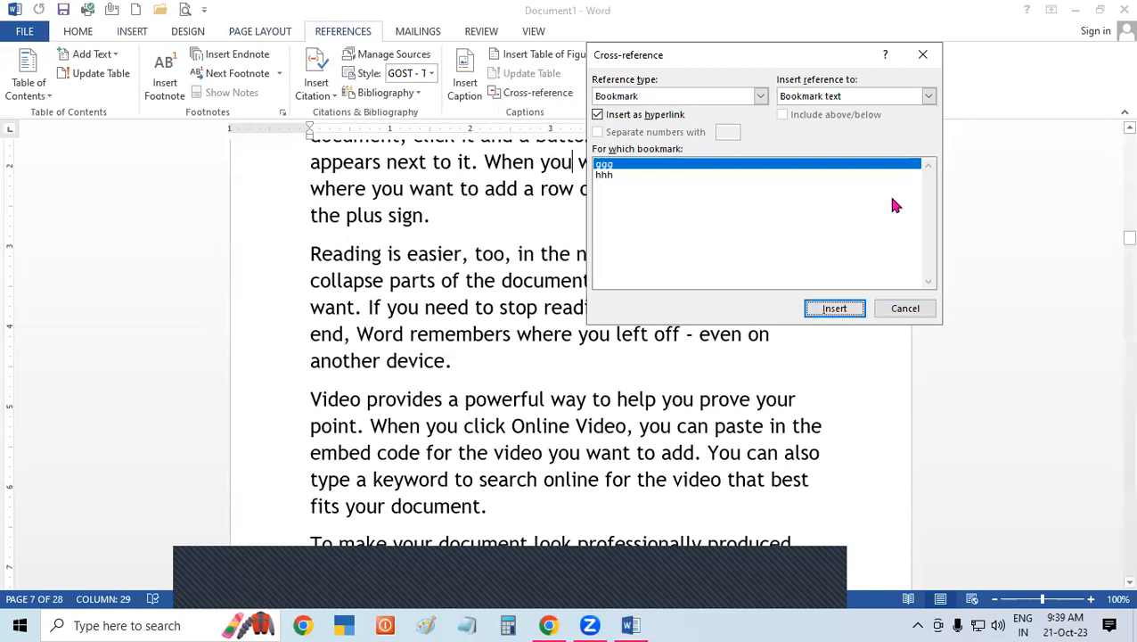
pyautogui.click(922, 55)
# Step: View the Cross-reference dialog again without inserting anything, and locate the comment commands among the review and insert tools
pyautogui.click(133, 34)
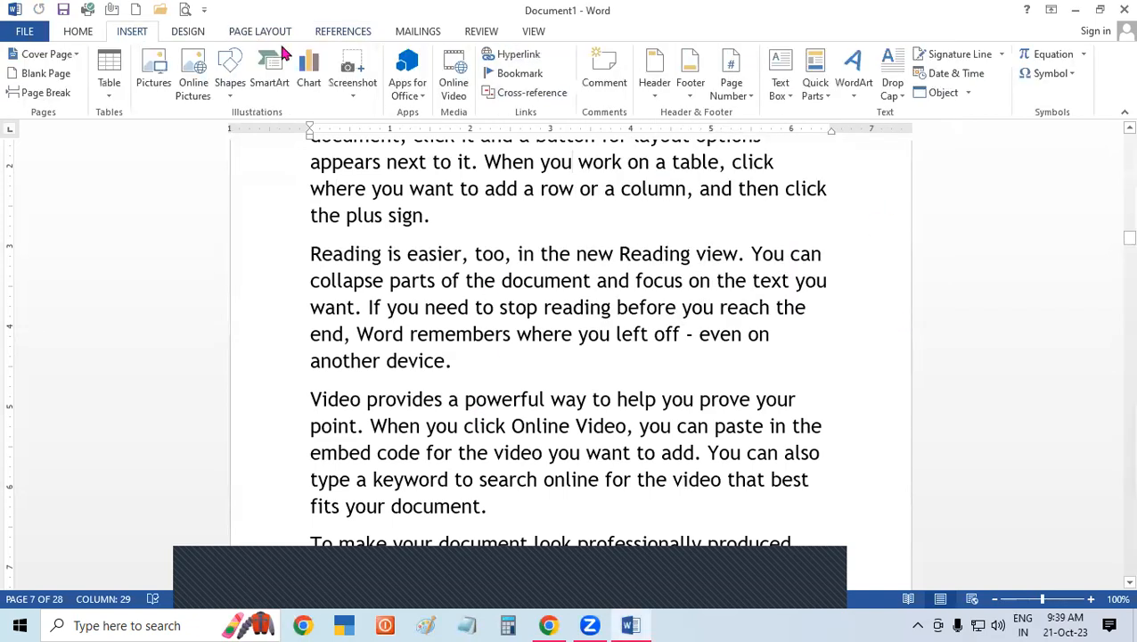
pyautogui.click(546, 95)
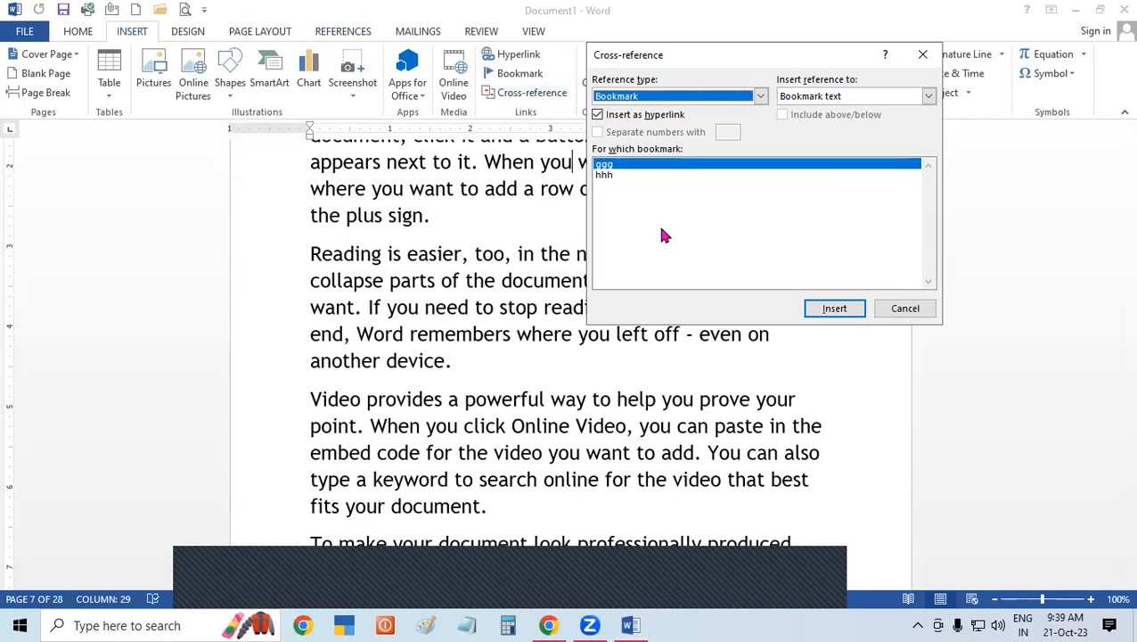
pyautogui.click(923, 56)
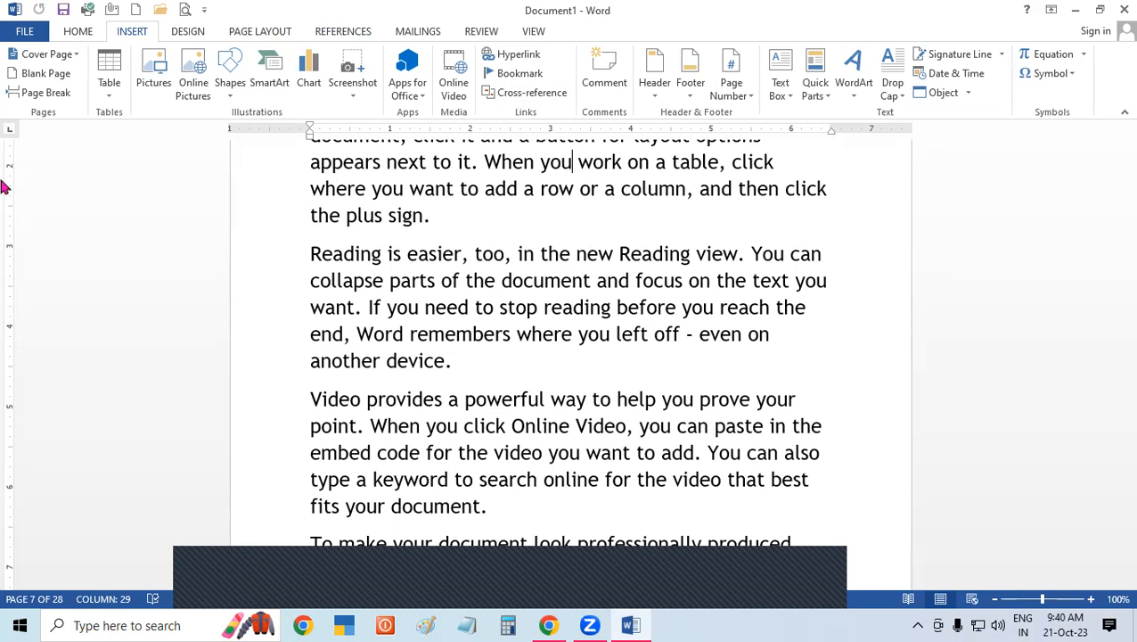
pyautogui.click(482, 32)
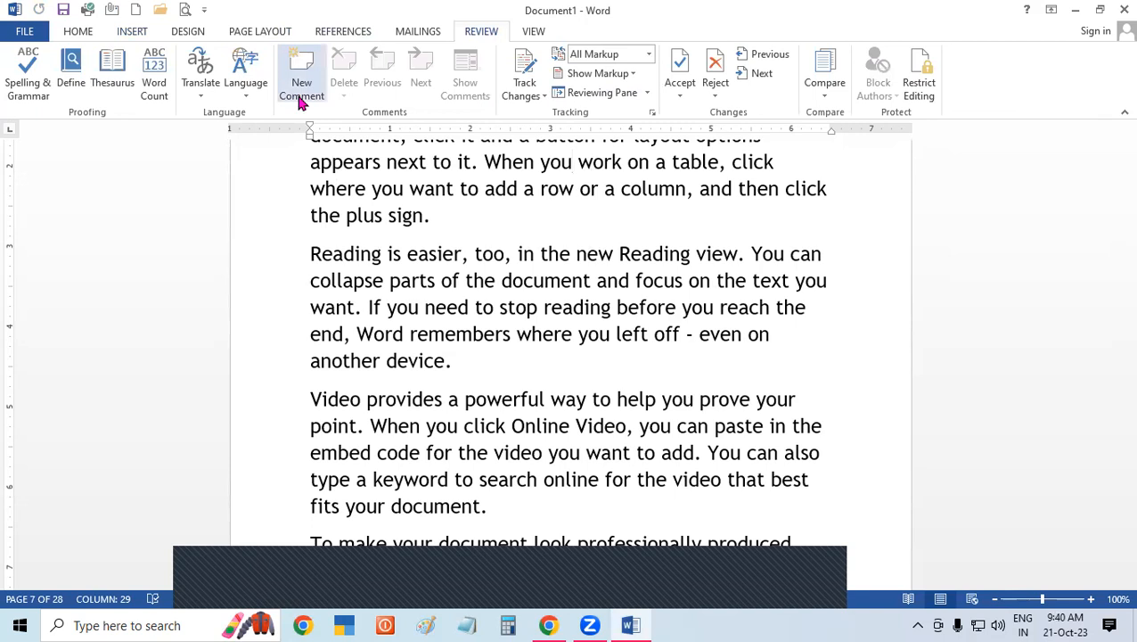
pyautogui.click(132, 32)
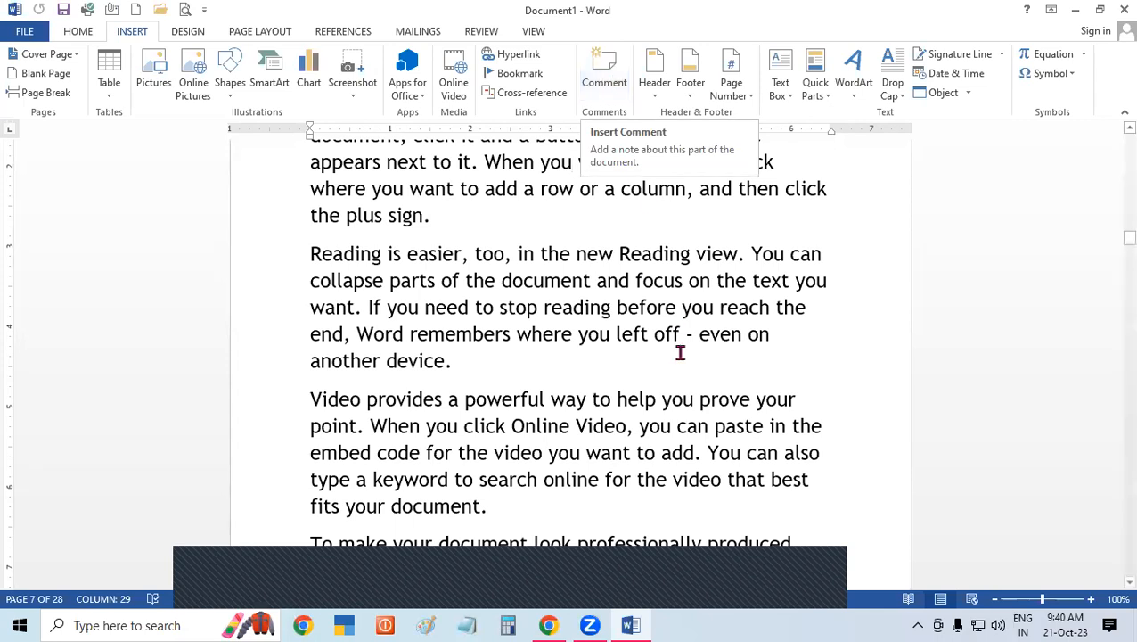
pyautogui.click(710, 365)
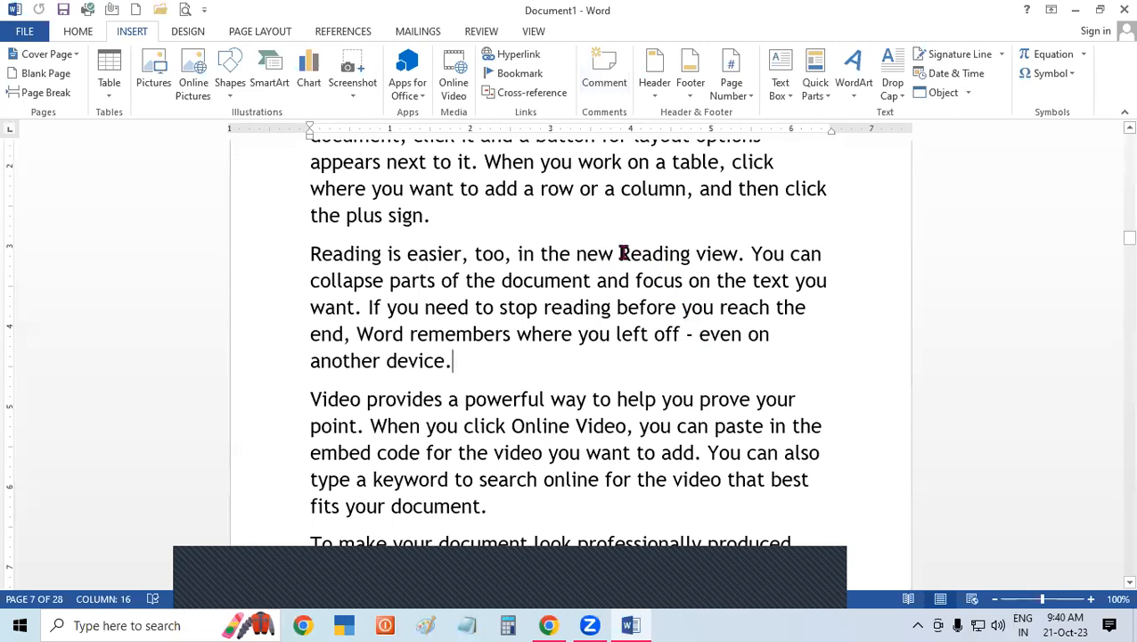
pyautogui.moveTo(635, 249); pyautogui.dragTo(822, 254)
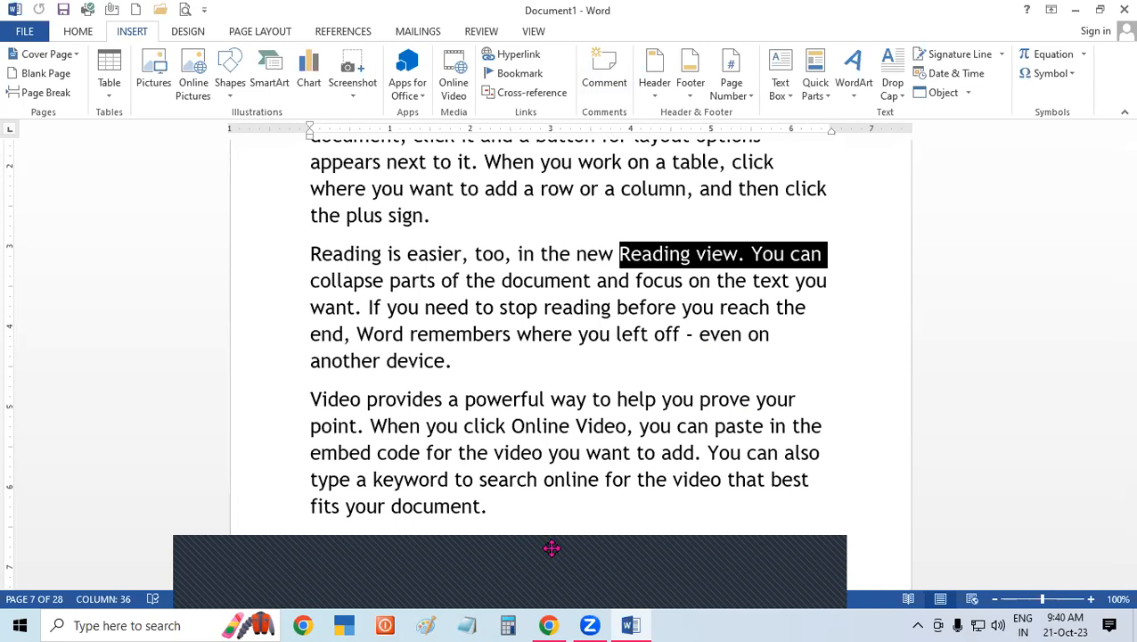
pyautogui.click(327, 338)
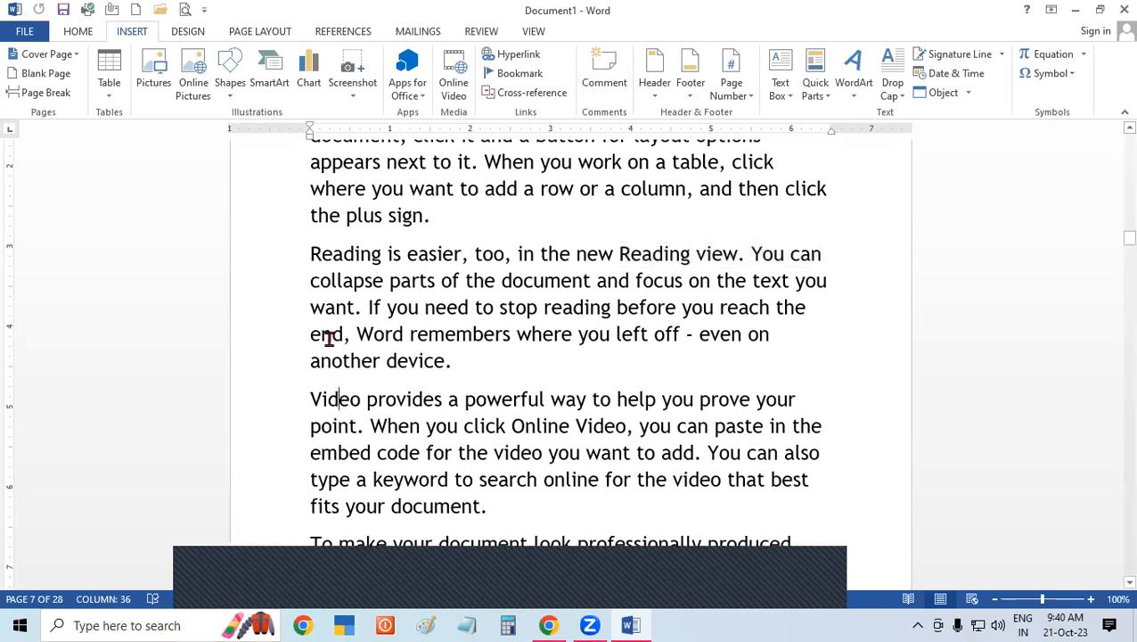
# Step: Add the comment "About computer introduction" to the whole "Reading is easier" paragraph on page 7
pyautogui.moveTo(309, 258); pyautogui.dragTo(495, 372)
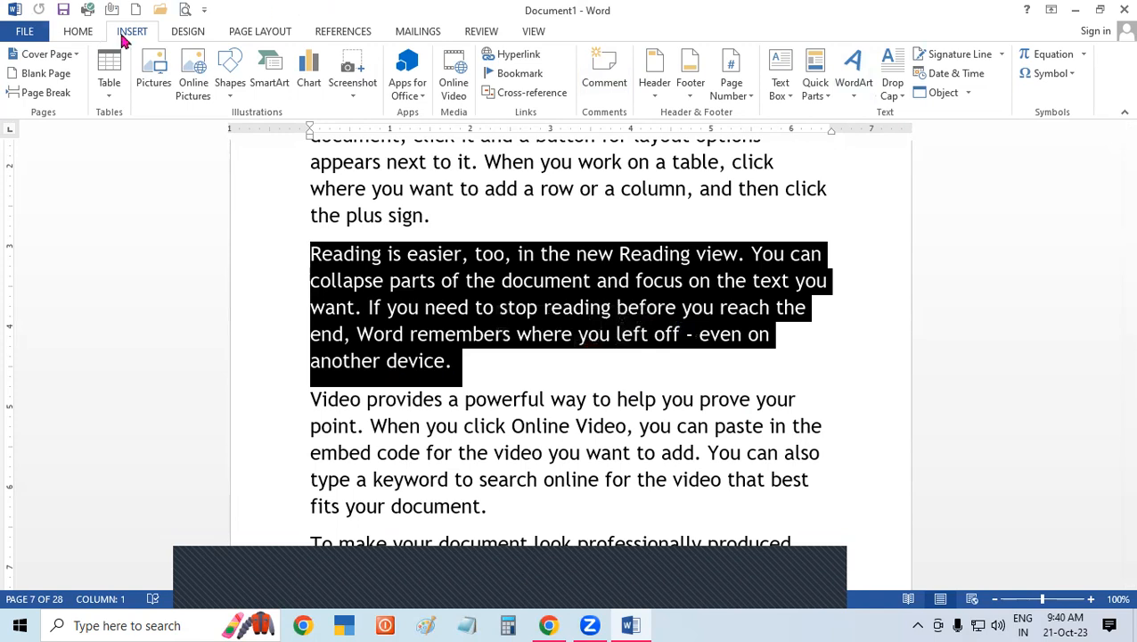
pyautogui.click(604, 85)
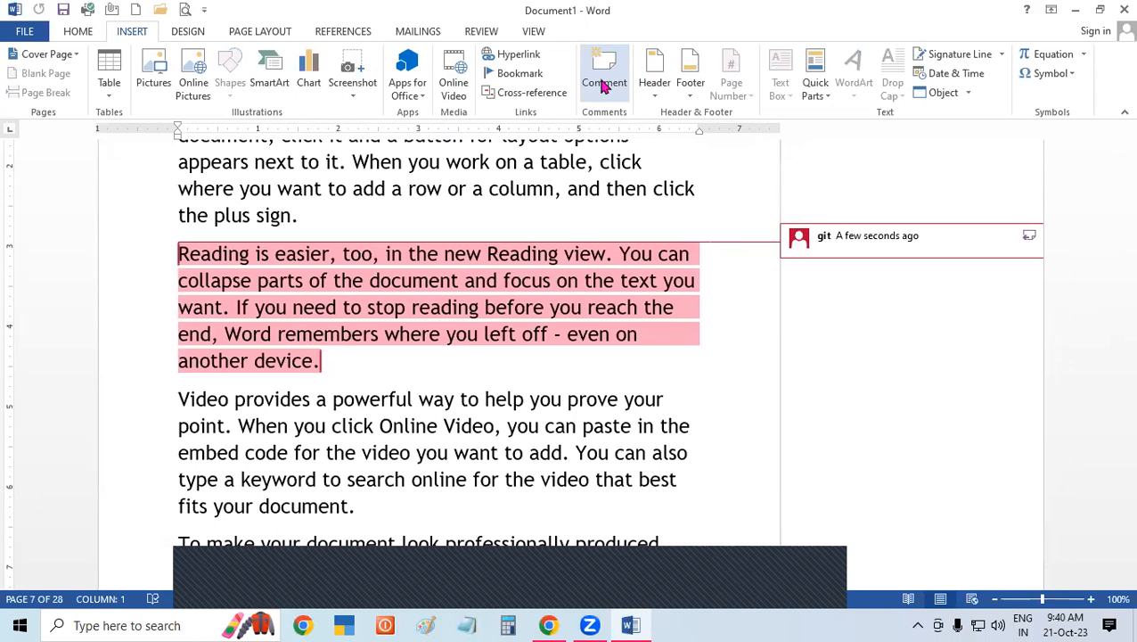
pyautogui.write('About computer in')
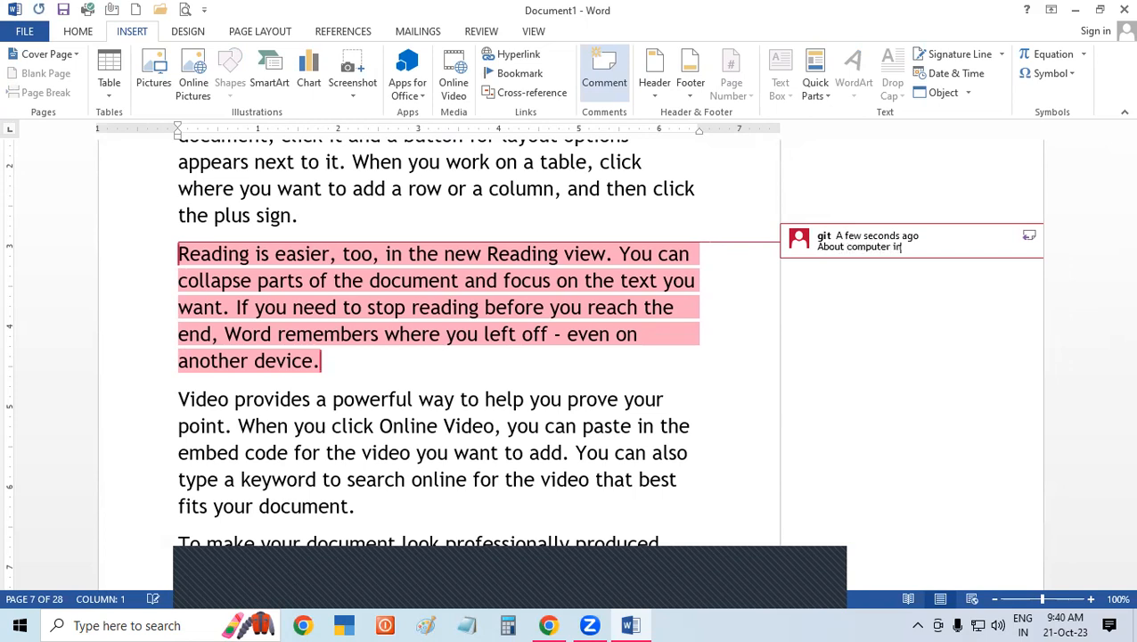
pyautogui.write('troduction')
pyautogui.press('Escape')
pyautogui.click(402, 404)
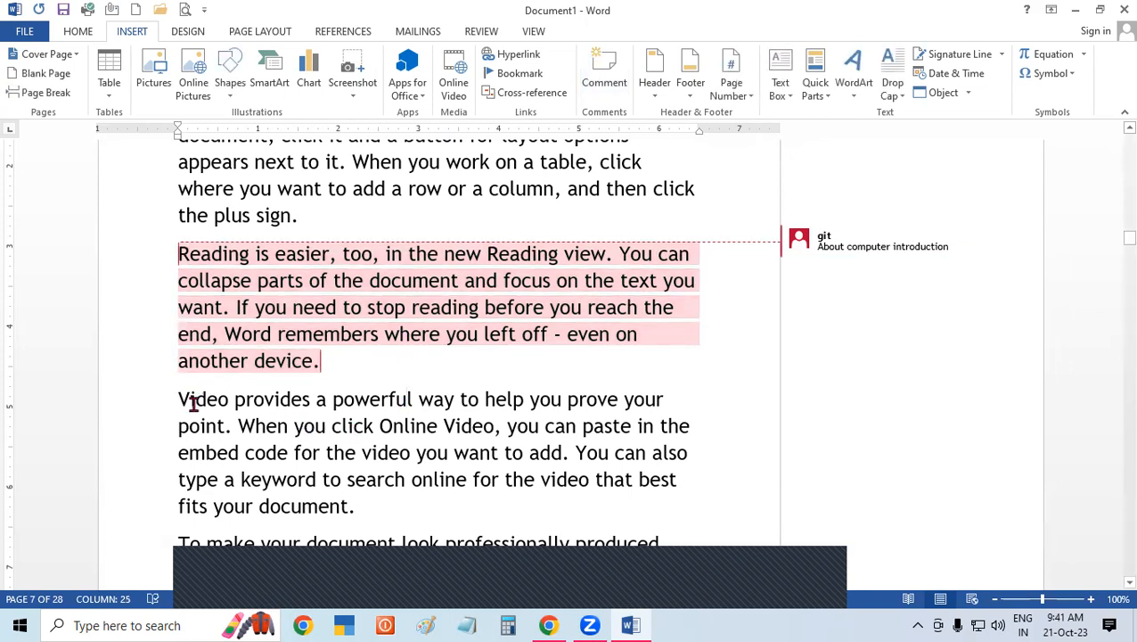
# Step: Add the comment "About computer memory" to the whole "Video provides a powerful way" paragraph on page 7
pyautogui.moveTo(178, 396); pyautogui.dragTo(383, 513)
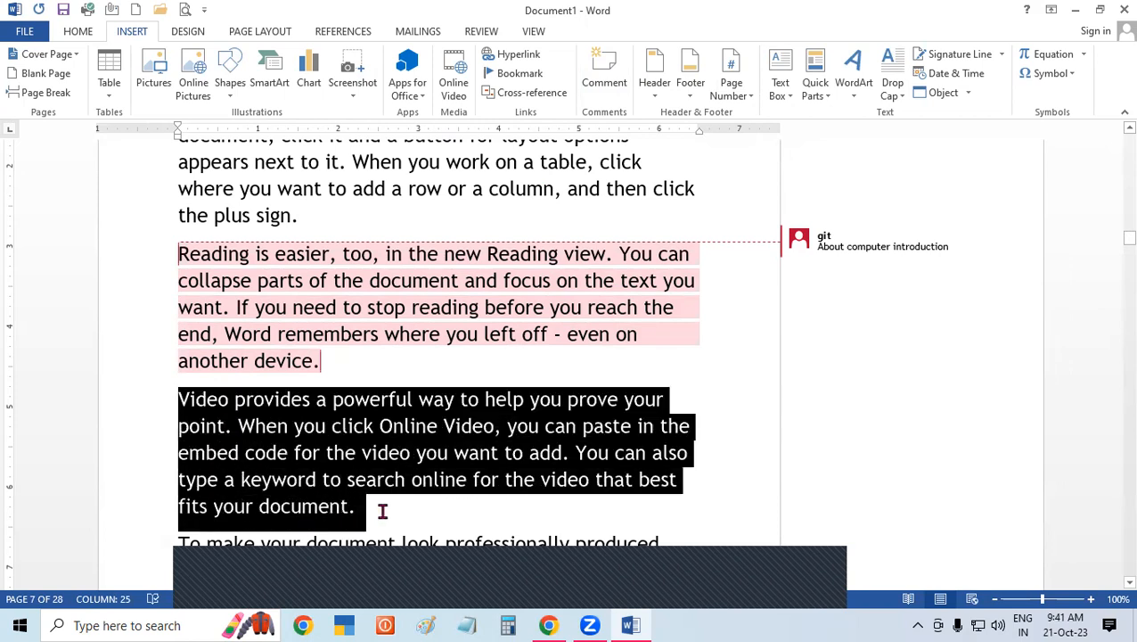
pyautogui.click(604, 76)
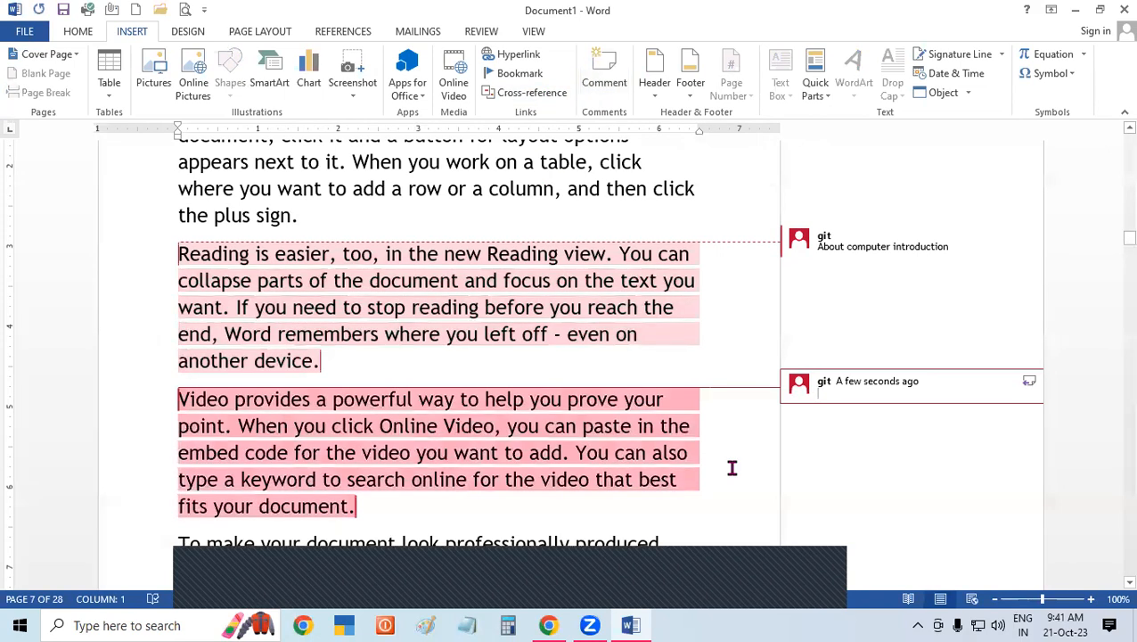
pyautogui.write('abou')
pyautogui.write('t comp')
pyautogui.write('uter in')
pyautogui.write('emory')
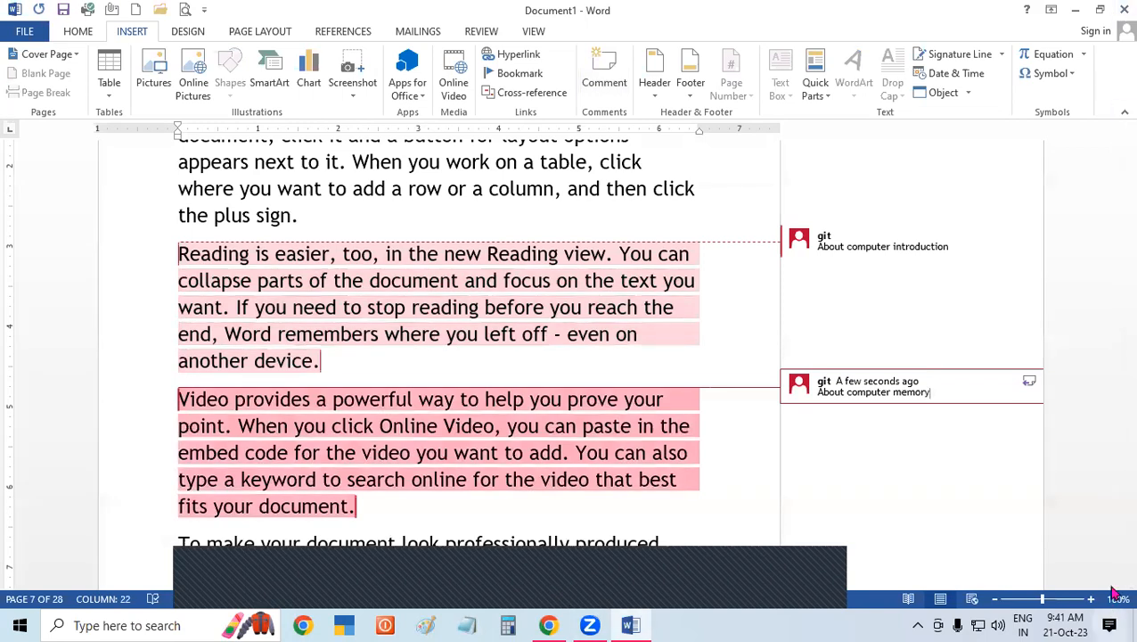
# Step: Add the comment "mkgmwjrtkbmi" to the words "professionally produced," in the last paragraph on page 7
pyautogui.scroll(-2, 1114, 588)
pyautogui.scroll(-3, 1114, 588)
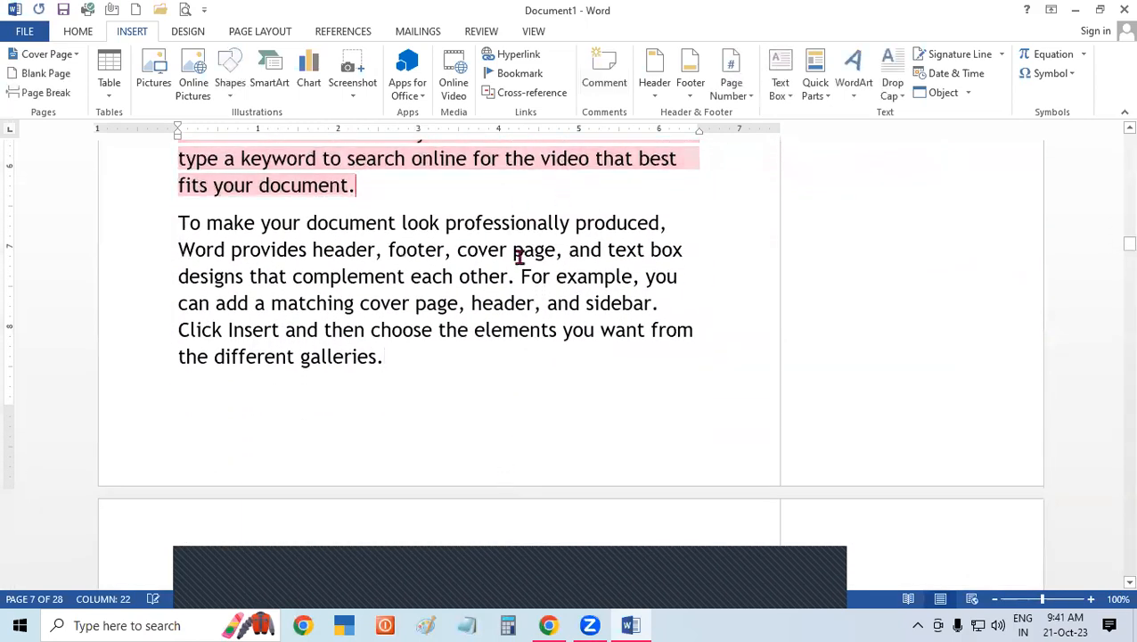
pyautogui.moveTo(525, 221); pyautogui.dragTo(669, 239)
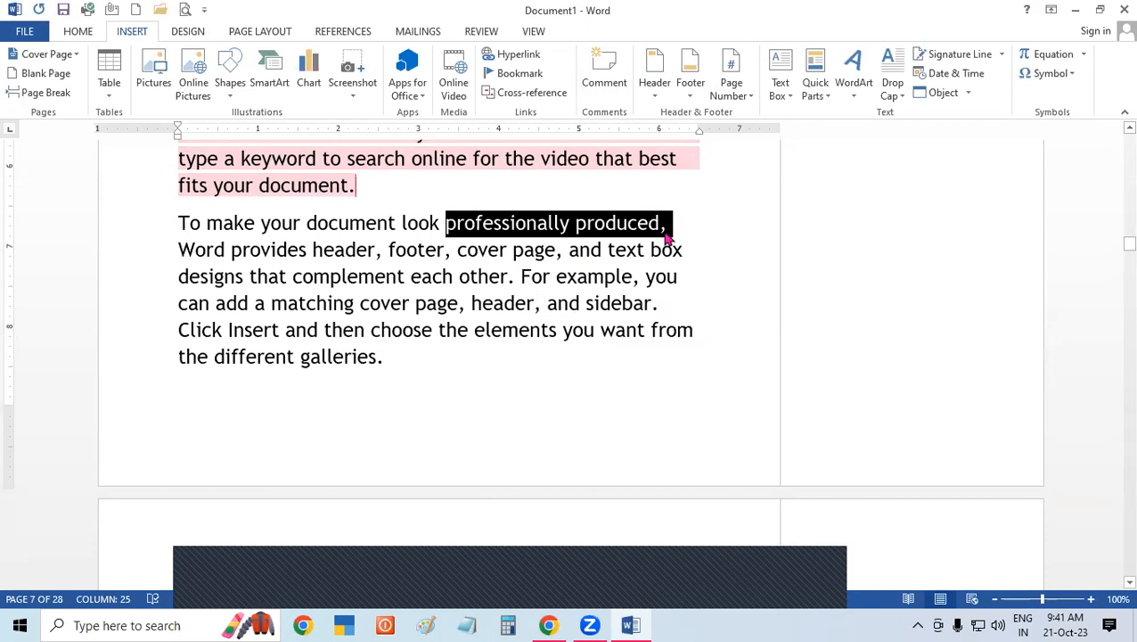
pyautogui.click(603, 82)
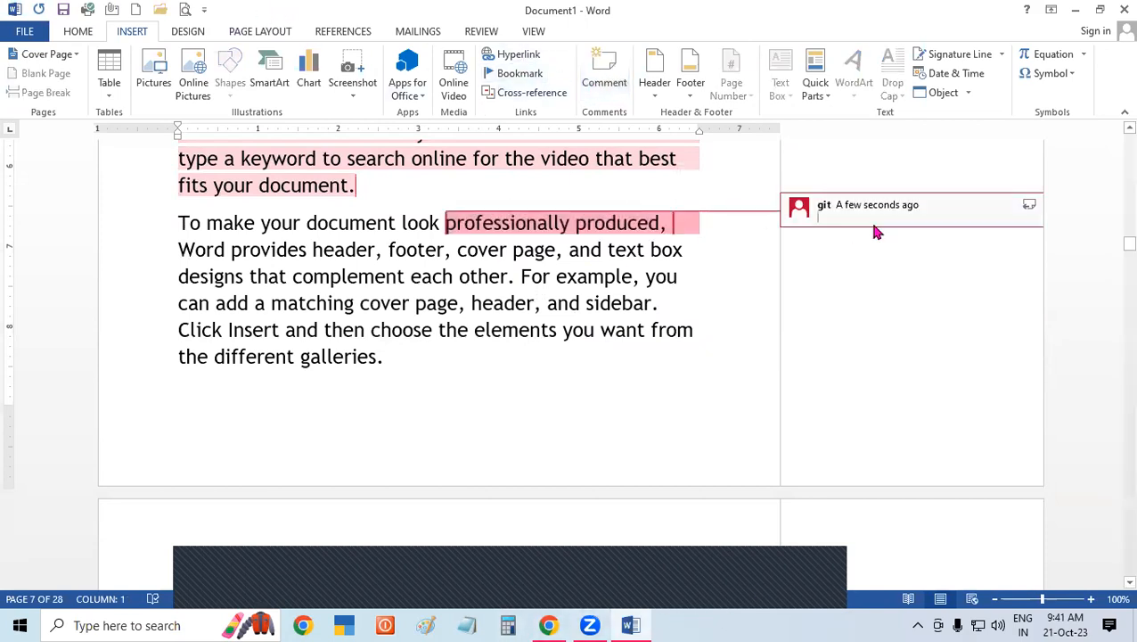
pyautogui.write('mkgmwjrtkbml')
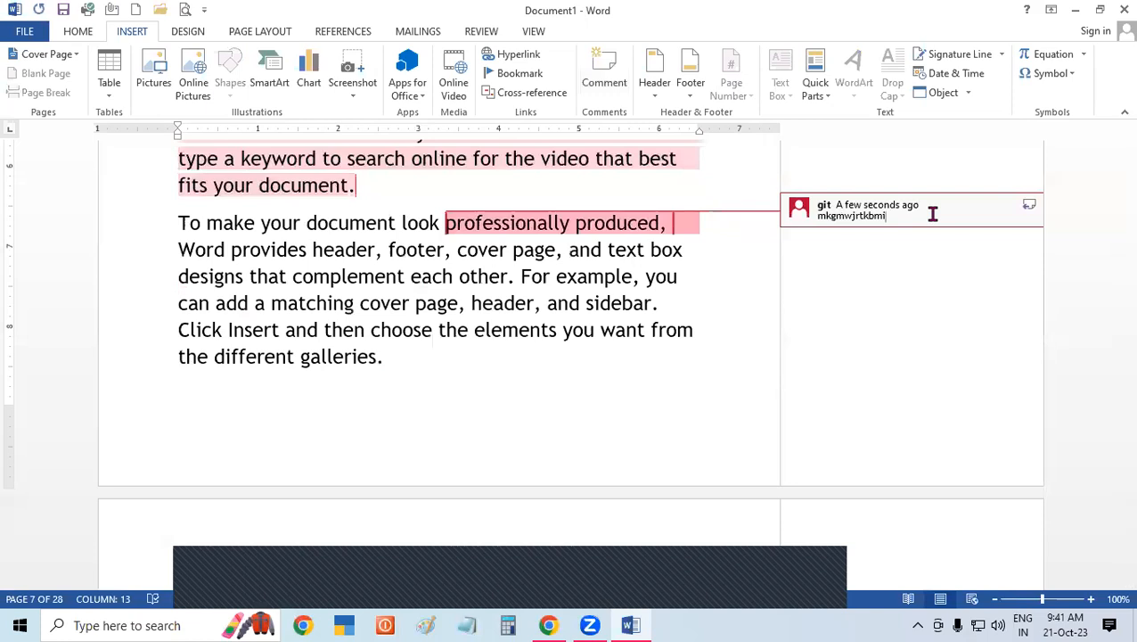
# Step: Delete all comments in the document
pyautogui.click(480, 32)
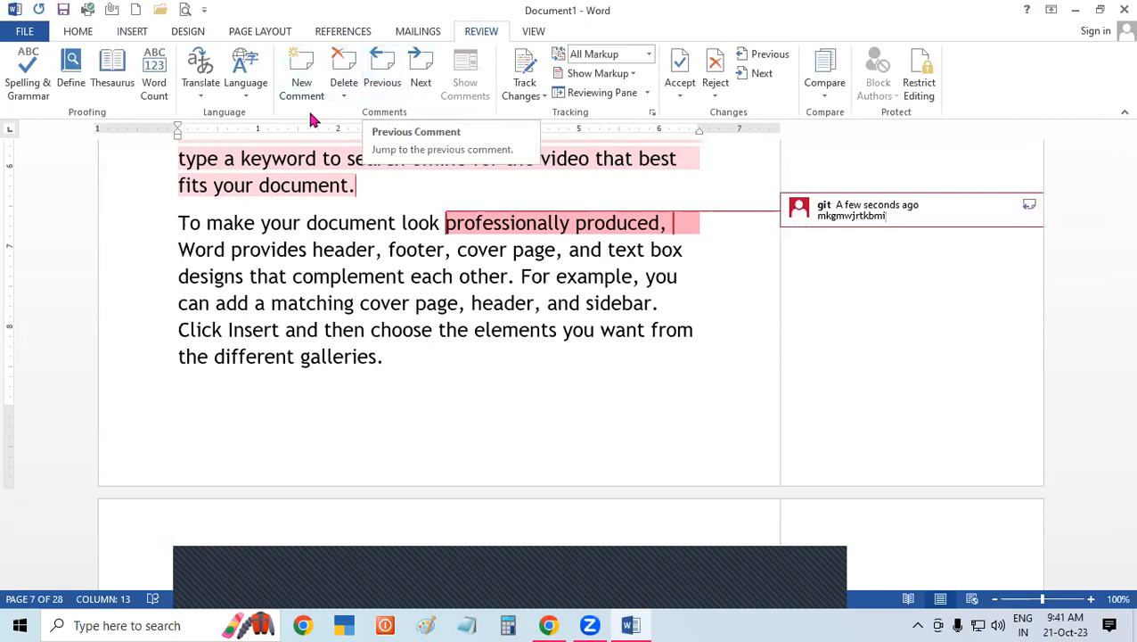
pyautogui.click(344, 96)
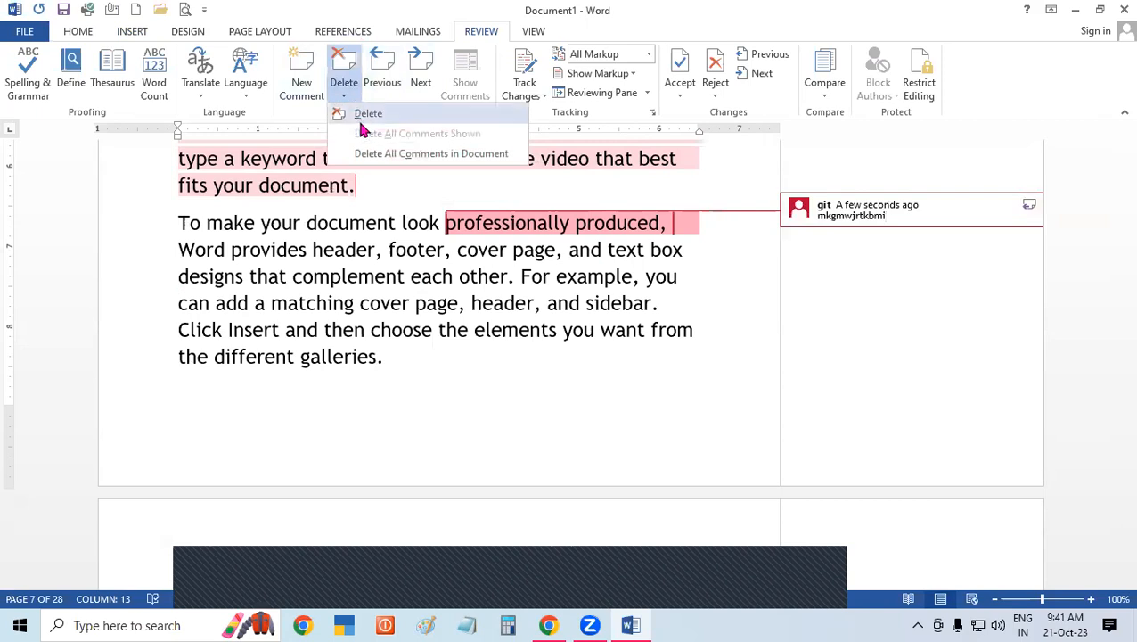
pyautogui.click(366, 148)
pyautogui.scroll(-1, 535, 363)
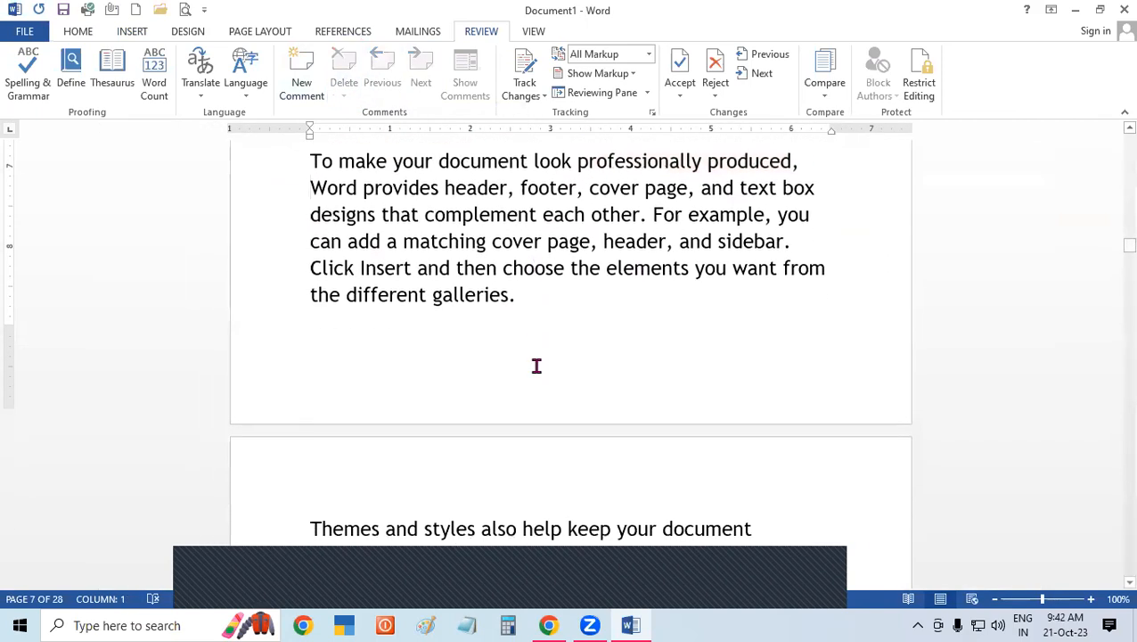
pyautogui.moveTo(1114, 250); pyautogui.dragTo(1114, 147)
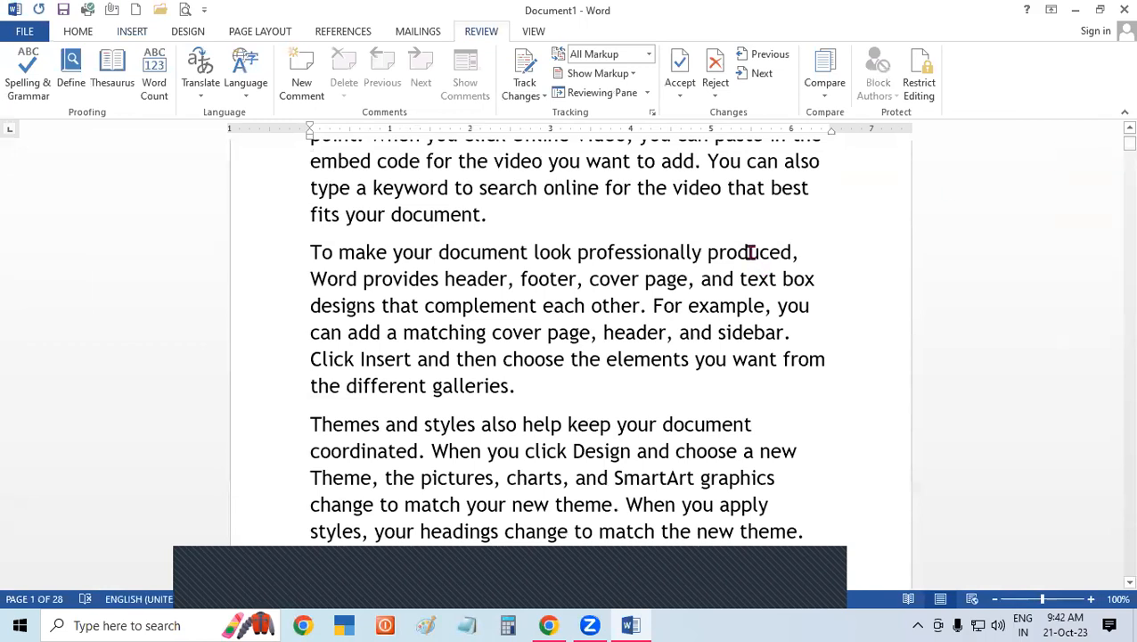
# Step: Undo the deletion of all comments and return to the first page
pyautogui.hotkey('ctrl', 'z')
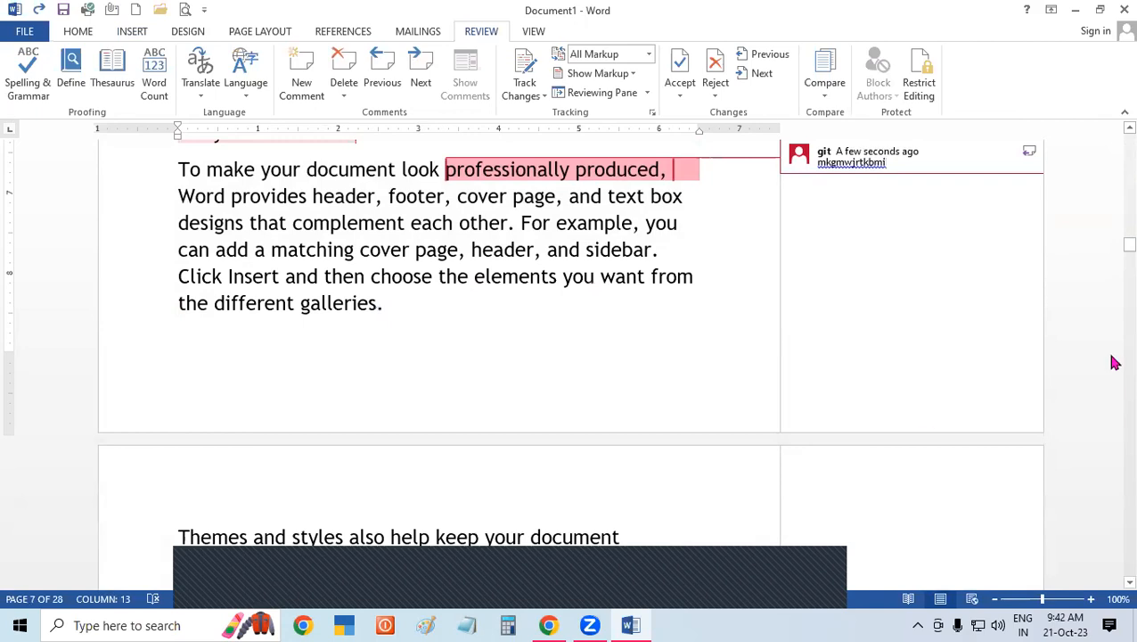
pyautogui.moveTo(1127, 245); pyautogui.dragTo(1117, 161)
pyautogui.click(641, 325)
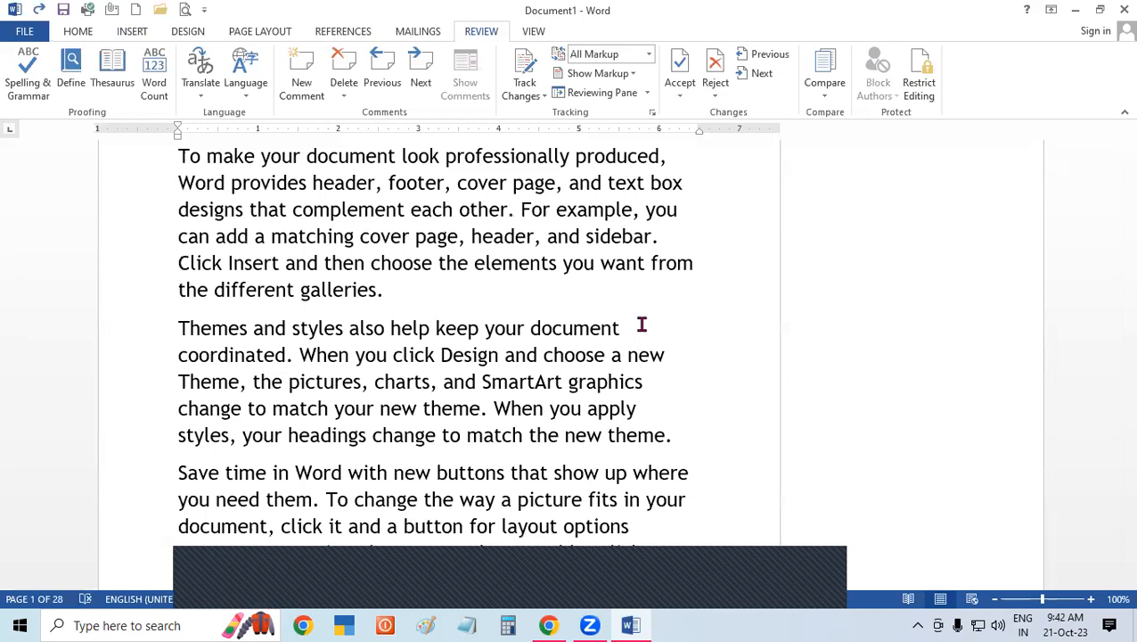
pyautogui.scroll(1, 479, 327)
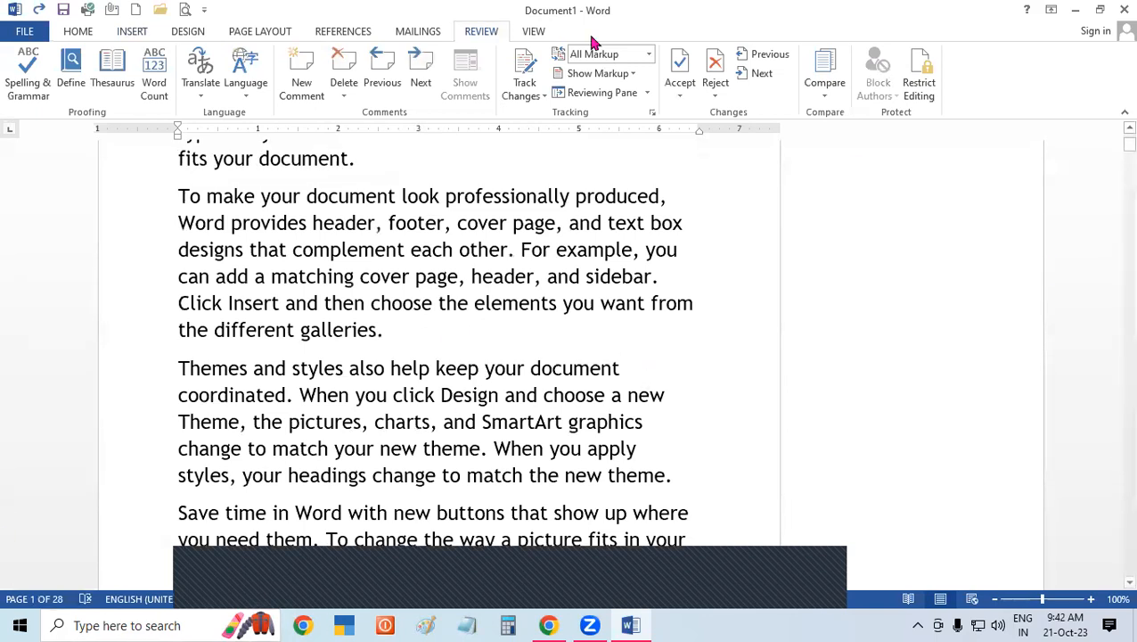
# Step: Insert the built-in Blank header into the document and go to the header on page 1
pyautogui.click(130, 31)
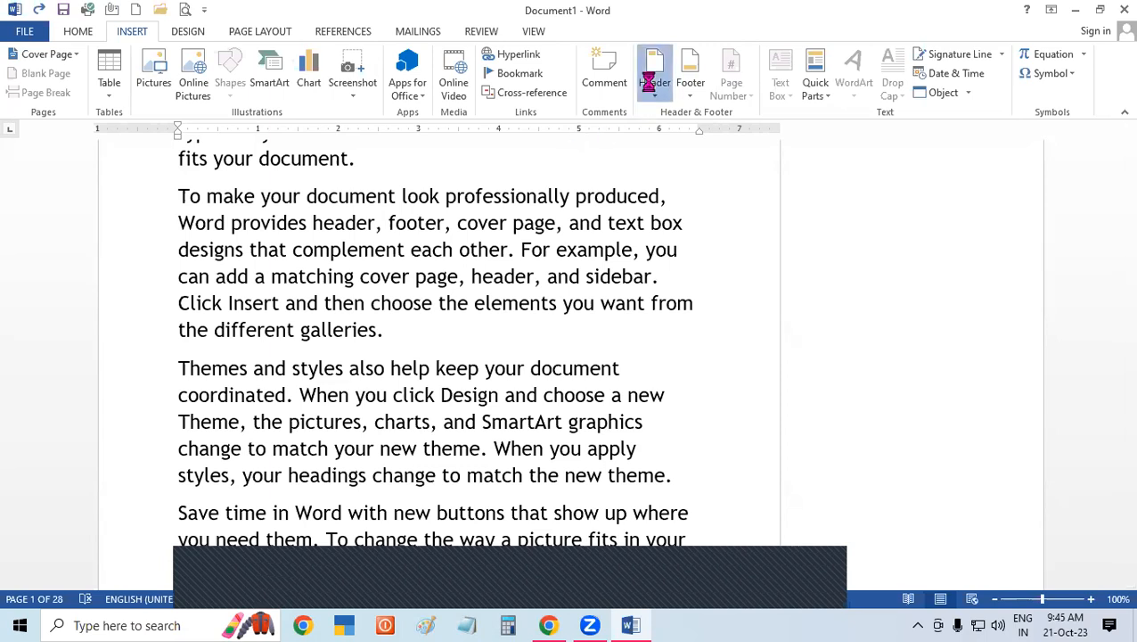
pyautogui.click(652, 87)
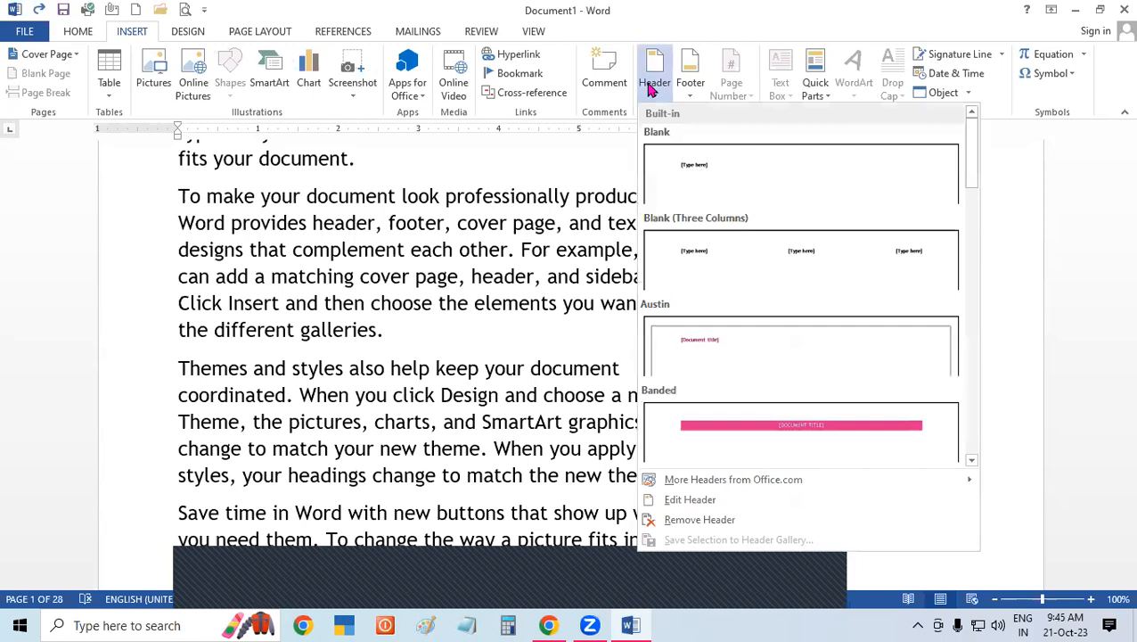
pyautogui.click(704, 195)
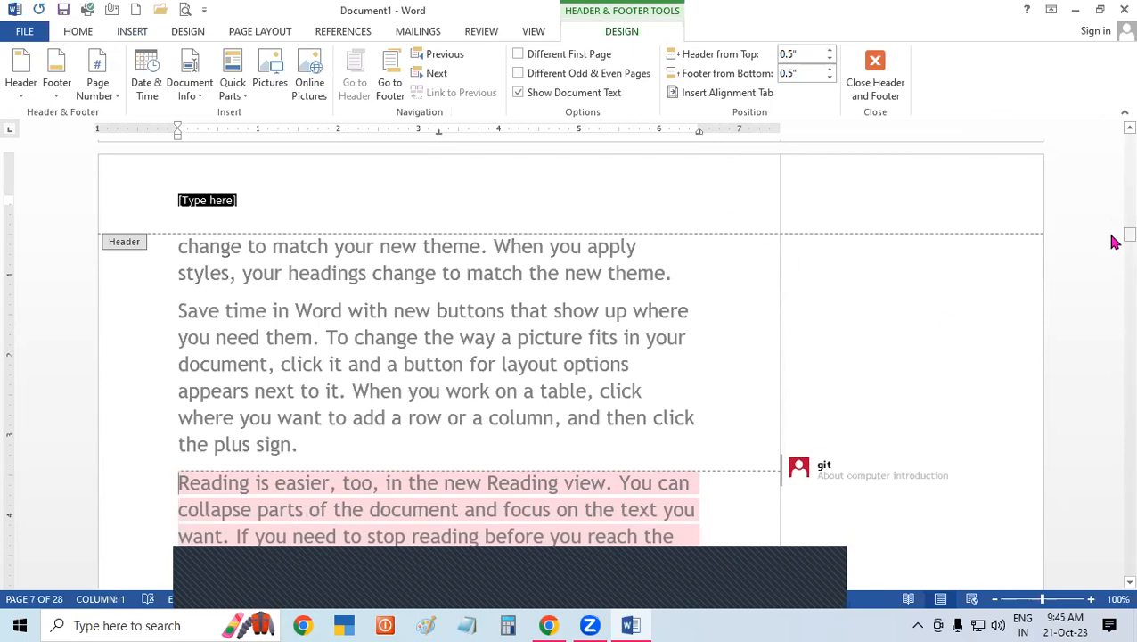
pyautogui.moveTo(1129, 234); pyautogui.dragTo(1129, 132)
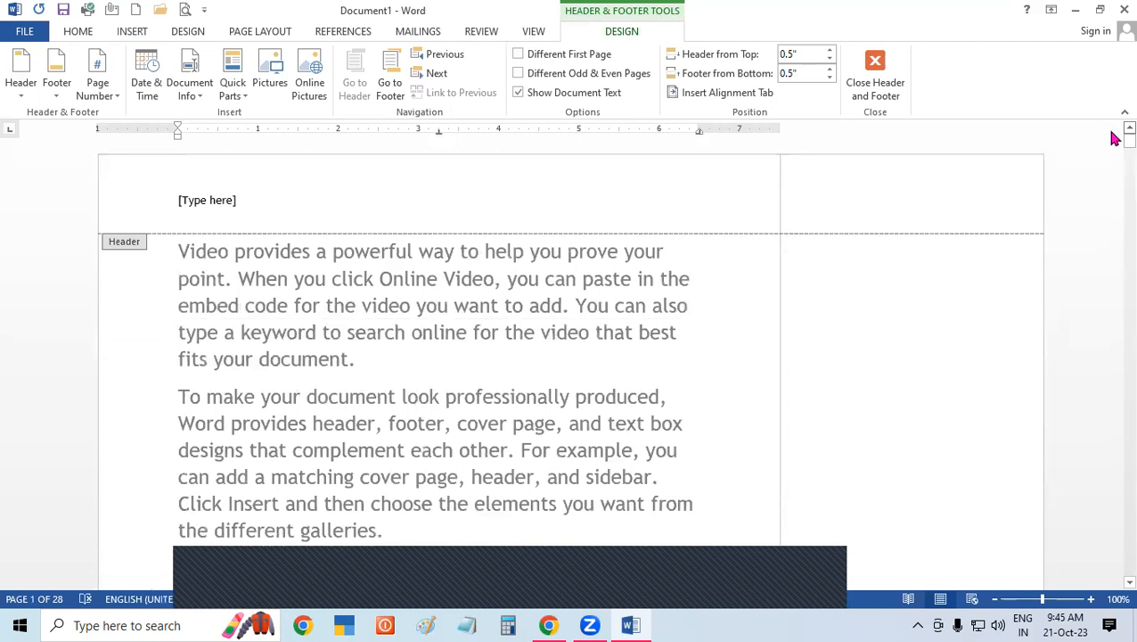
# Step: Replace the header's placeholder text with "INTRODUCTION OF COMPUTER"
pyautogui.click(226, 203)
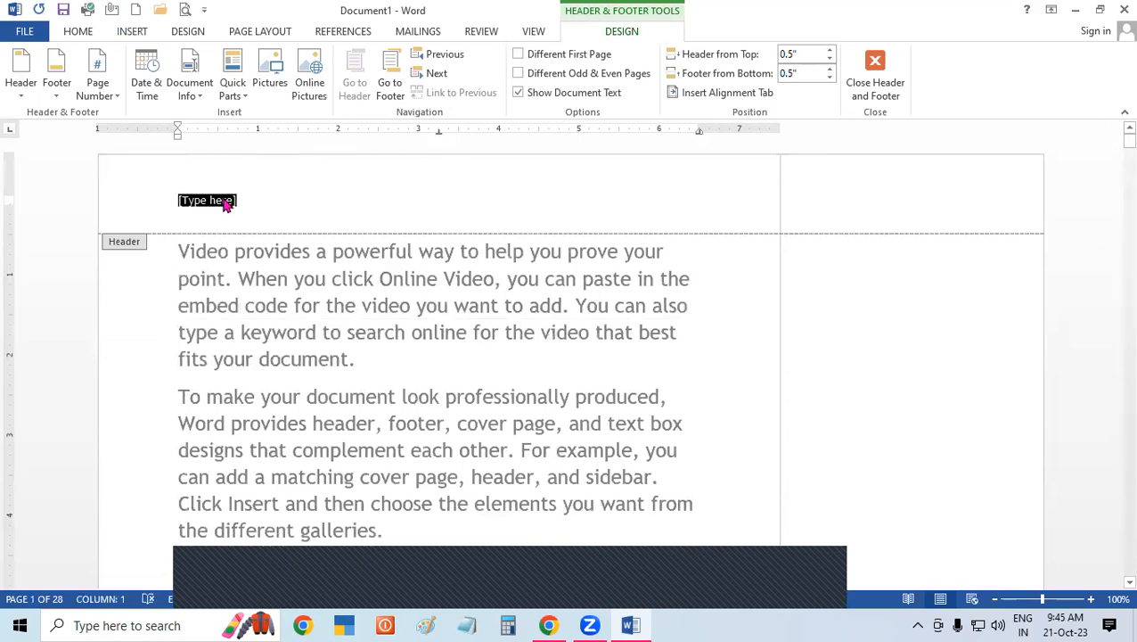
pyautogui.write('co')
pyautogui.press('BackSpace')
pyautogui.press('BackSpace')
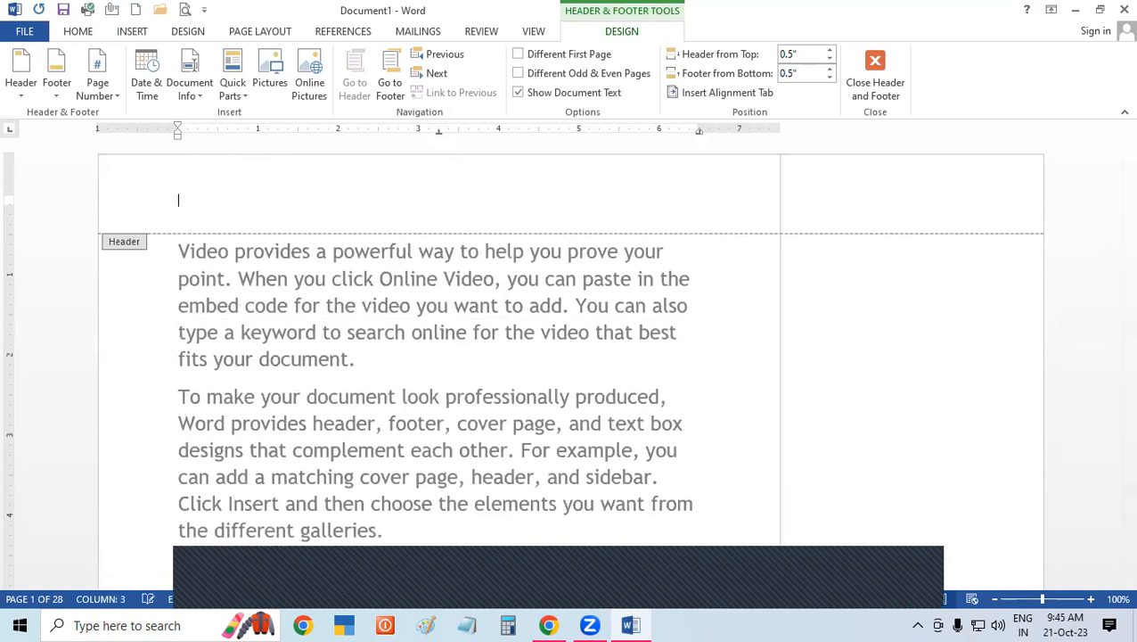
pyautogui.write('INTRODUCTION ')
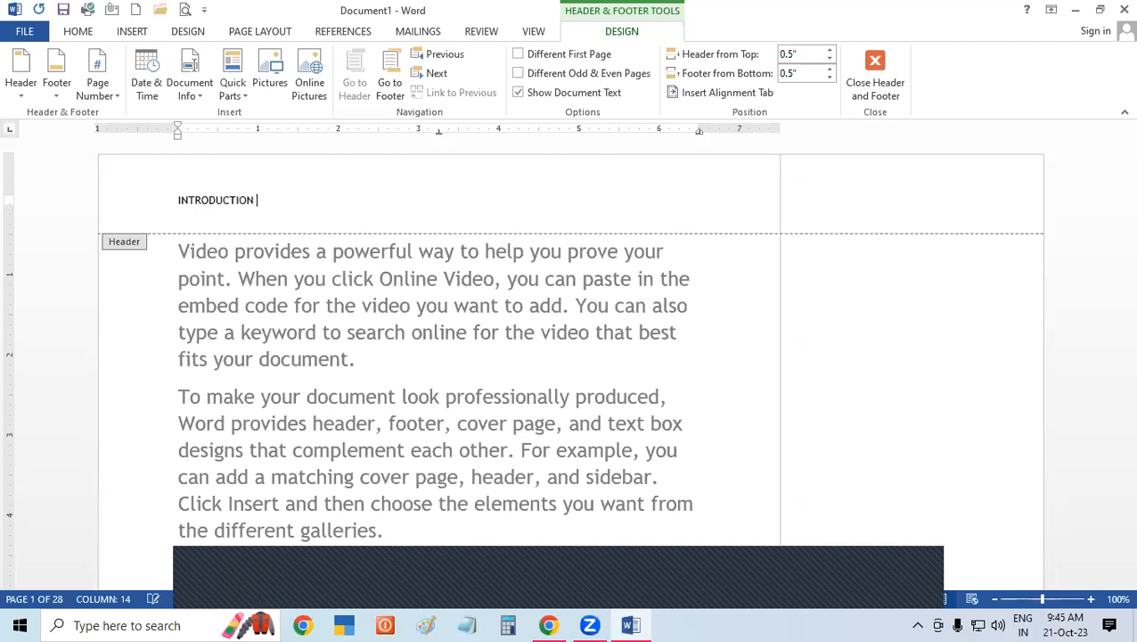
pyautogui.write('OF COMPUTER')
# Step: Enlarge the whole header text "INTRODUCTION OF COMPUTER" to 28 pt and make it bold
pyautogui.hotkey('shift', 'Left')
pyautogui.hotkey('shift', 'Left')
pyautogui.hotkey('shift', 'Left')
pyautogui.hotkey('shift', 'Left')
pyautogui.hotkey('shift', 'Left')
pyautogui.hotkey('shift', 'Left')
pyautogui.hotkey('shift', 'Left')
pyautogui.hotkey('shift', 'Left')
pyautogui.hotkey('shift', 'Left')
pyautogui.hotkey('shift', 'Left')
pyautogui.hotkey('shift', 'Left')
pyautogui.hotkey('shift', 'Left')
pyautogui.hotkey('shift', 'Left')
pyautogui.hotkey('shift', 'Left')
pyautogui.hotkey('shift', 'Left')
pyautogui.hotkey('shift', 'Left')
pyautogui.hotkey('shift', 'Left')
pyautogui.hotkey('shift', 'Left')
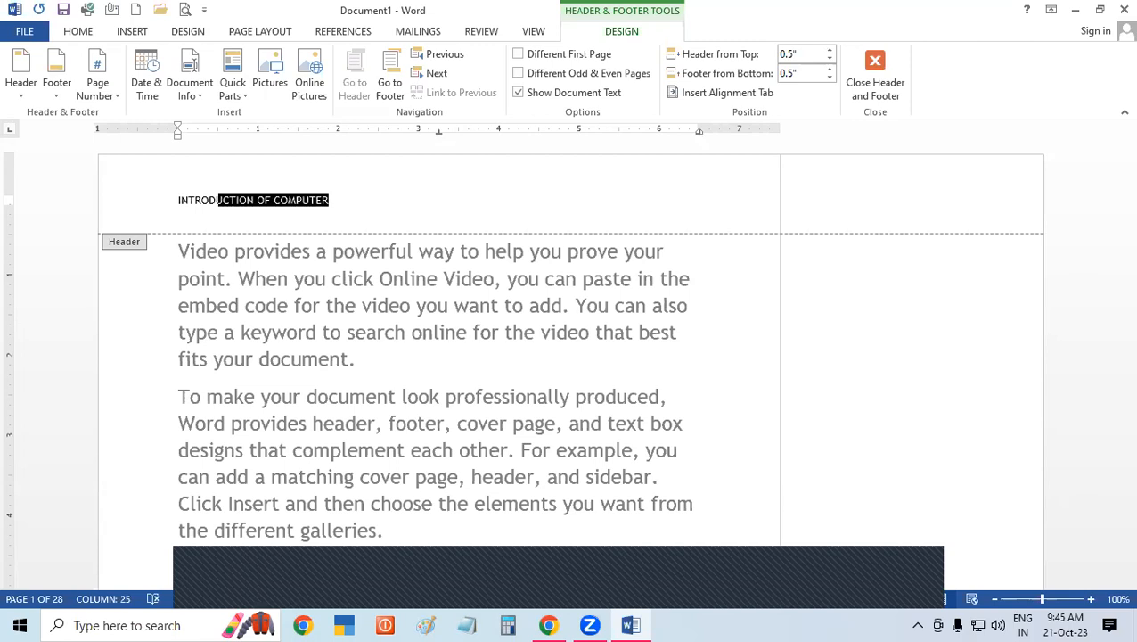
pyautogui.moveTo(219, 201); pyautogui.dragTo(178, 201)
pyautogui.hotkey('ctrl', 'shift', '.')
pyautogui.hotkey('ctrl', 'shift', '.')
pyautogui.hotkey('ctrl', 'shift', '.')
pyautogui.hotkey('ctrl', 'shift', '.')
pyautogui.hotkey('ctrl', 'shift', '.')
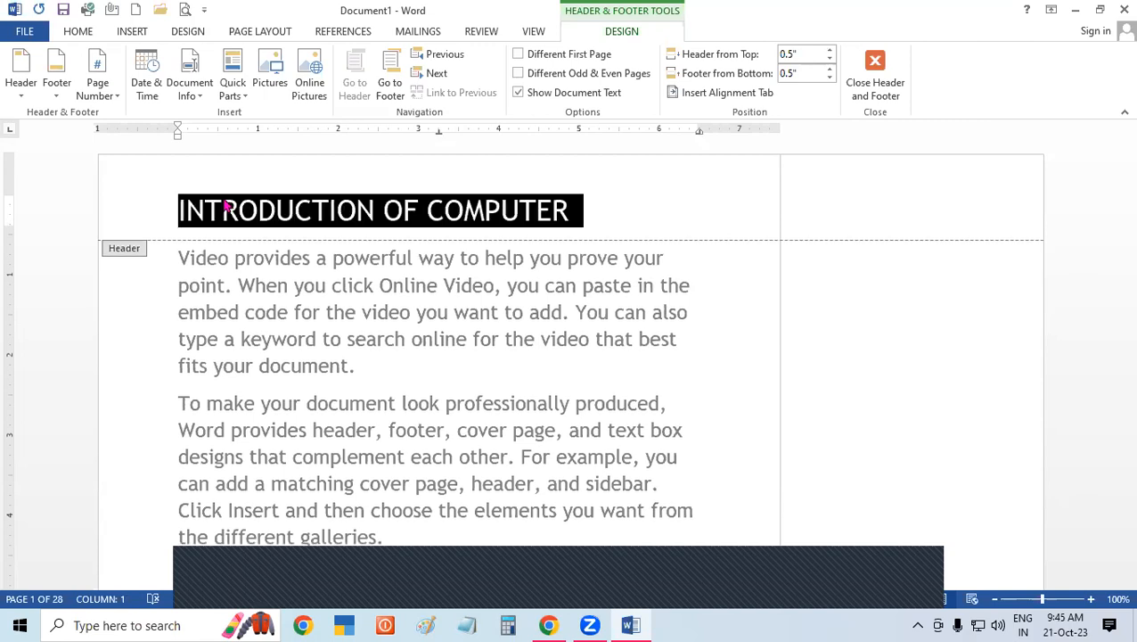
pyautogui.hotkey('ctrl', 'shift', '.')
pyautogui.hotkey('ctrl', 'b')
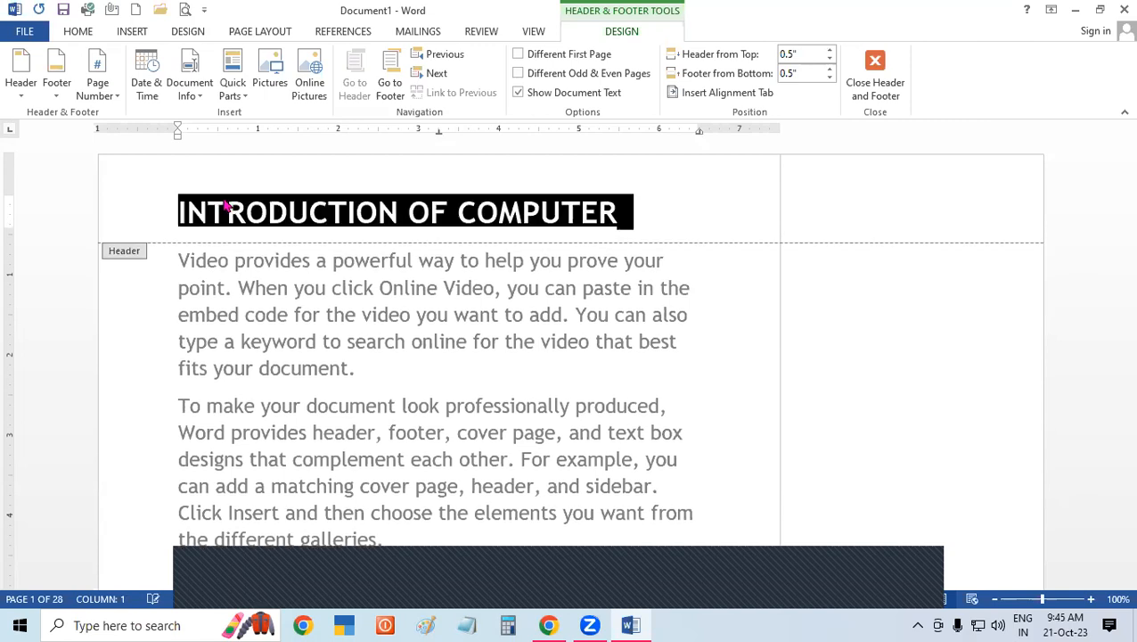
# Step: Underline the header text, colour it light red, and return to the document body
pyautogui.hotkey('ctrl', 'u')
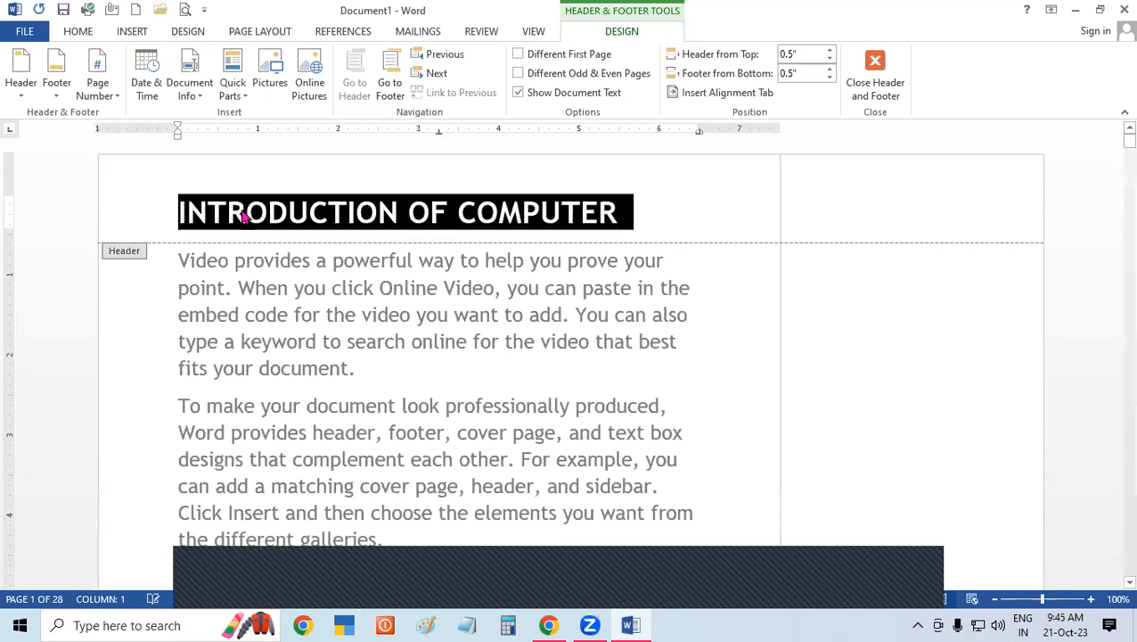
pyautogui.click(76, 33)
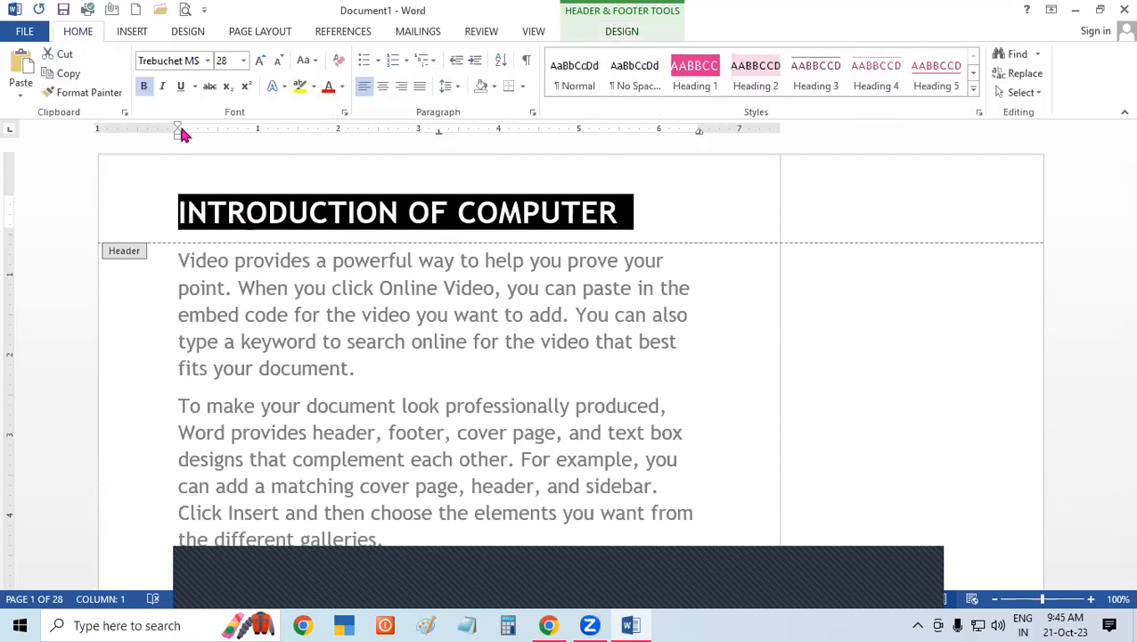
pyautogui.click(180, 87)
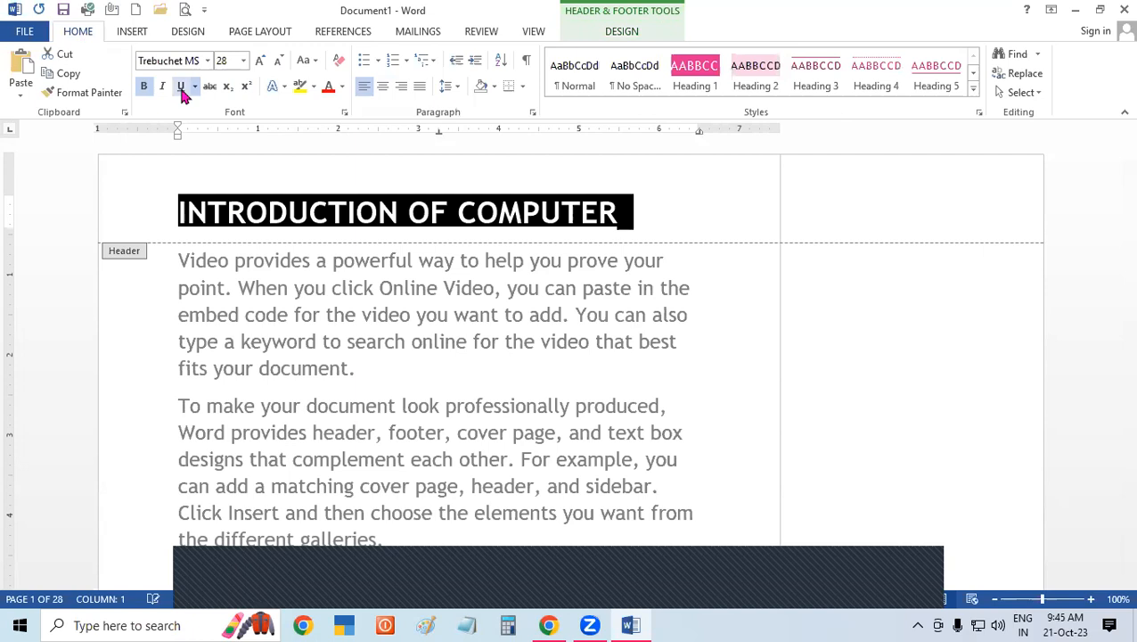
pyautogui.click(181, 88)
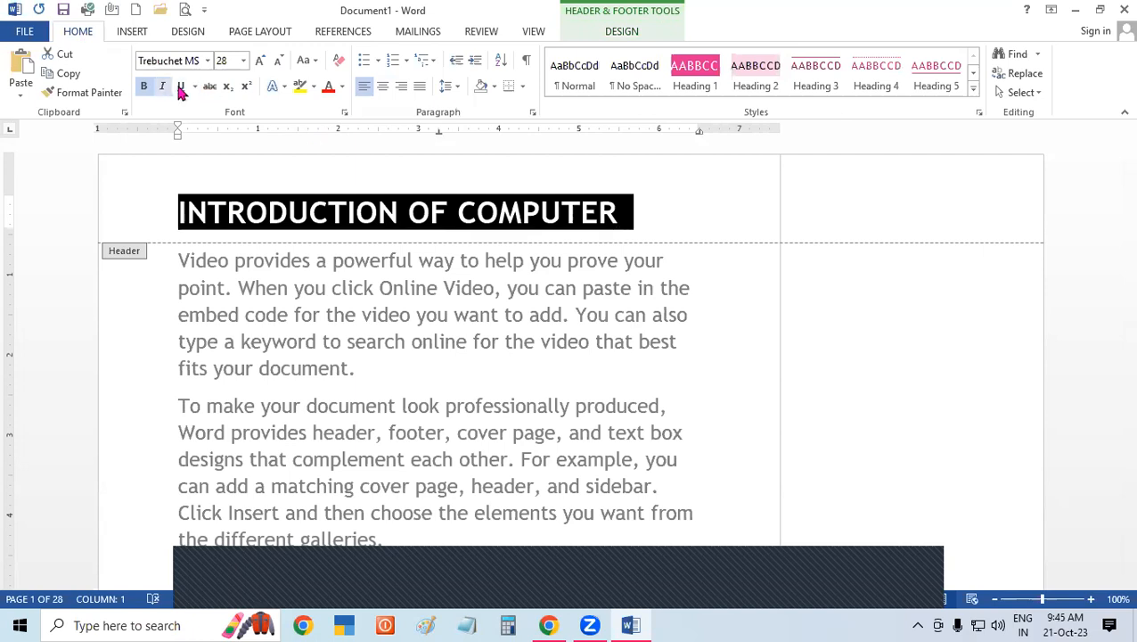
pyautogui.hotkey('ctrl', 'u')
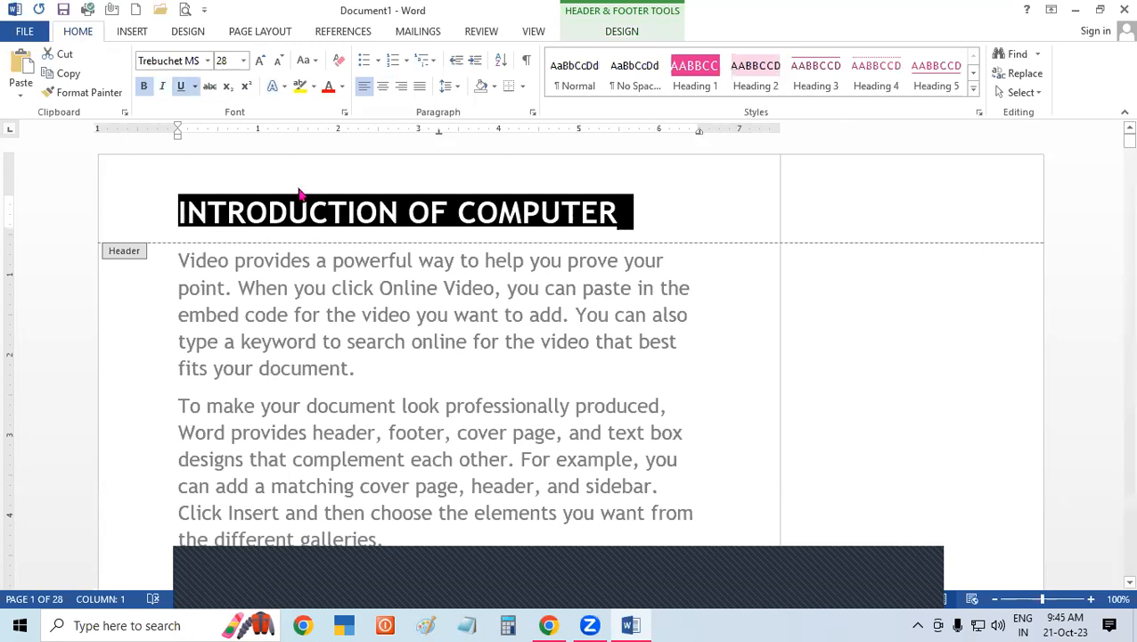
pyautogui.click(342, 86)
pyautogui.click(345, 237)
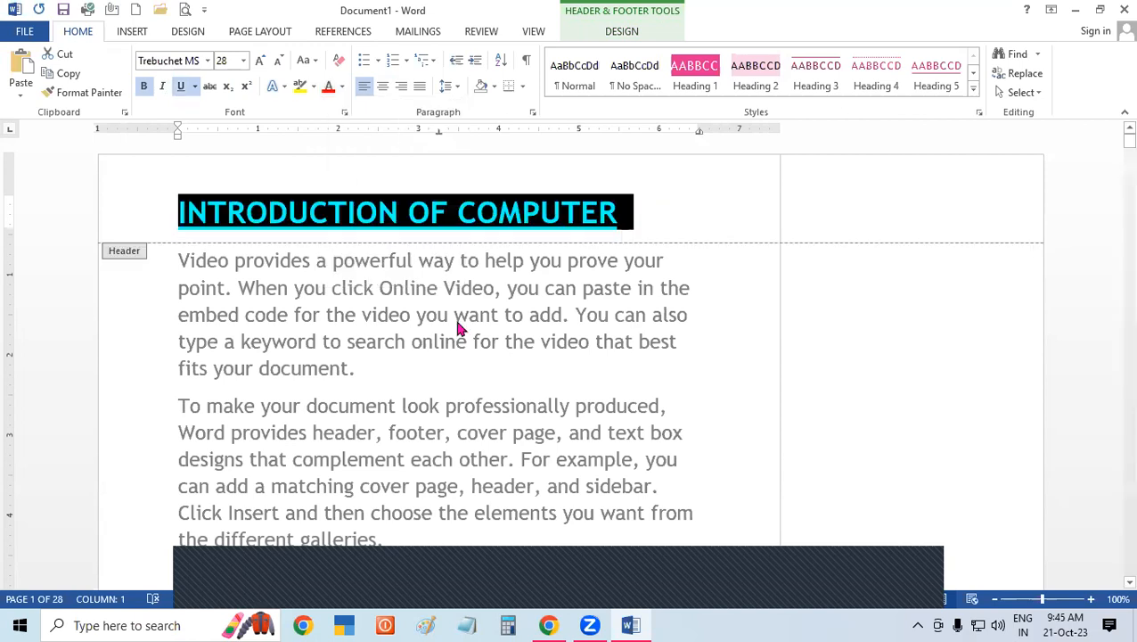
pyautogui.doubleClick(459, 327)
# Step: Look through the first pages of the document to check the header at the top of each page
pyautogui.scroll(-2, 1113, 384)
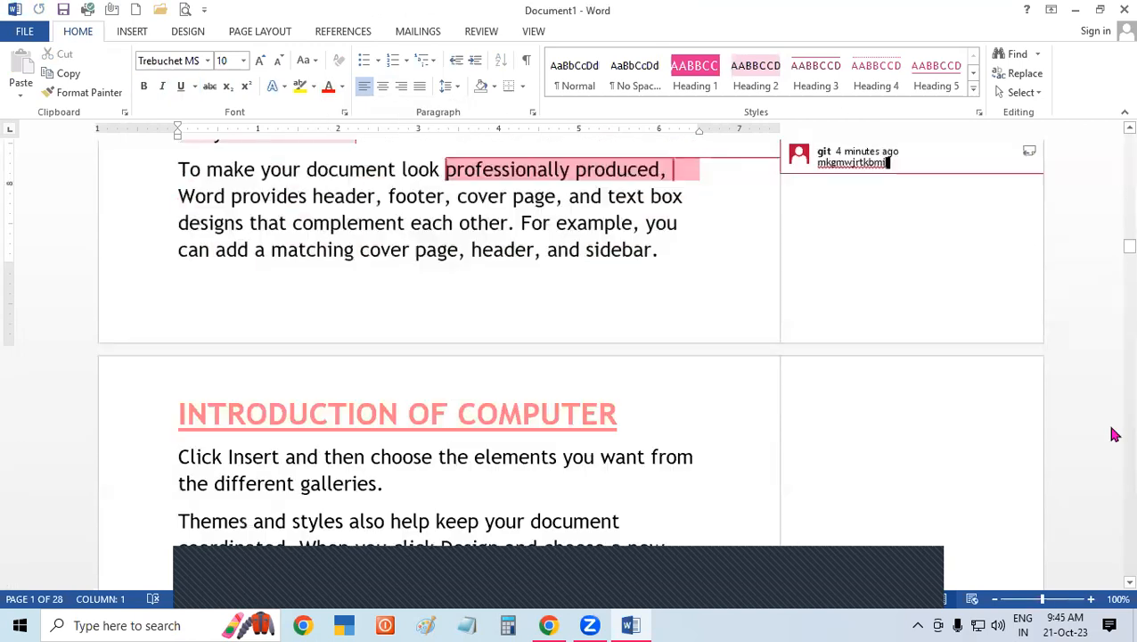
pyautogui.moveTo(1128, 249); pyautogui.dragTo(1128, 120)
pyautogui.scroll(-1, 647, 437)
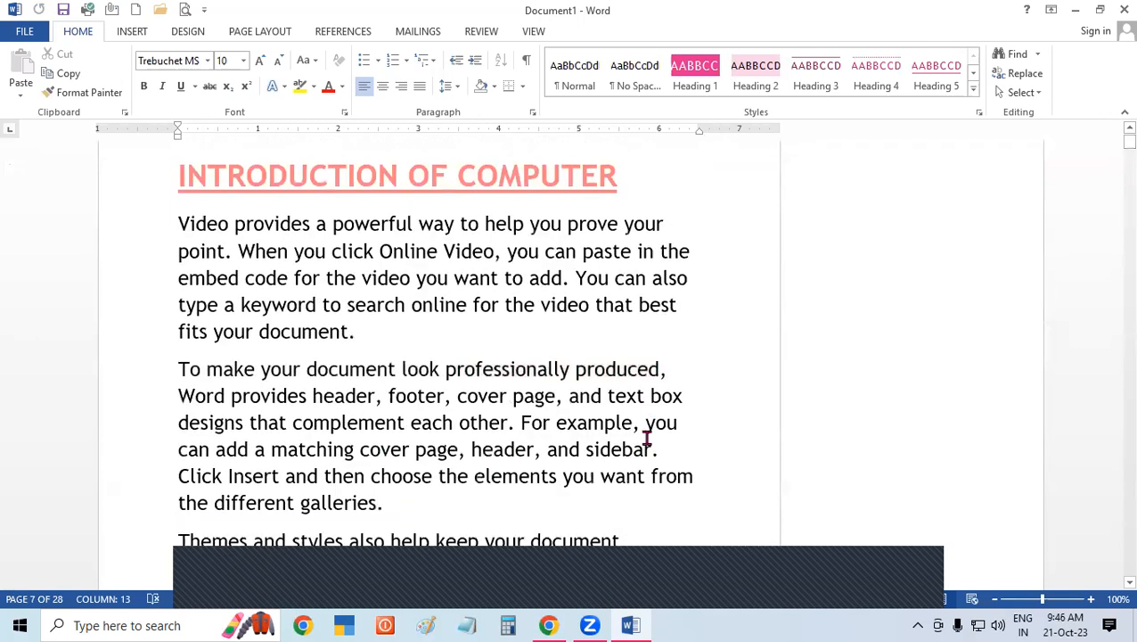
pyautogui.scroll(-2, 1113, 586)
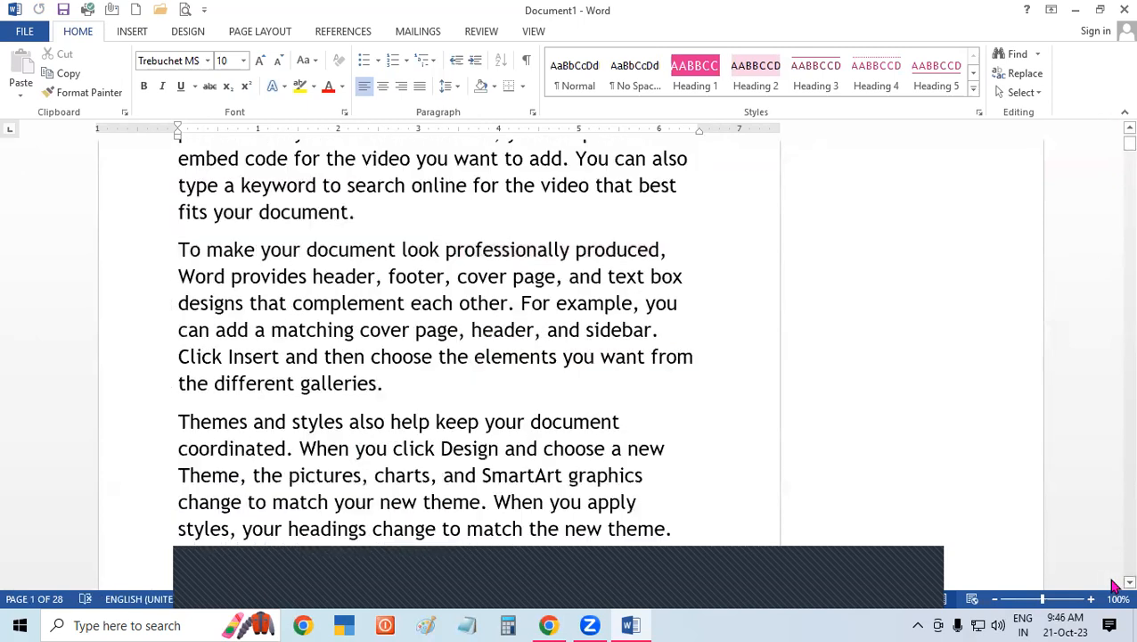
pyautogui.scroll(-3, 1113, 585)
pyautogui.scroll(-4, 1113, 585)
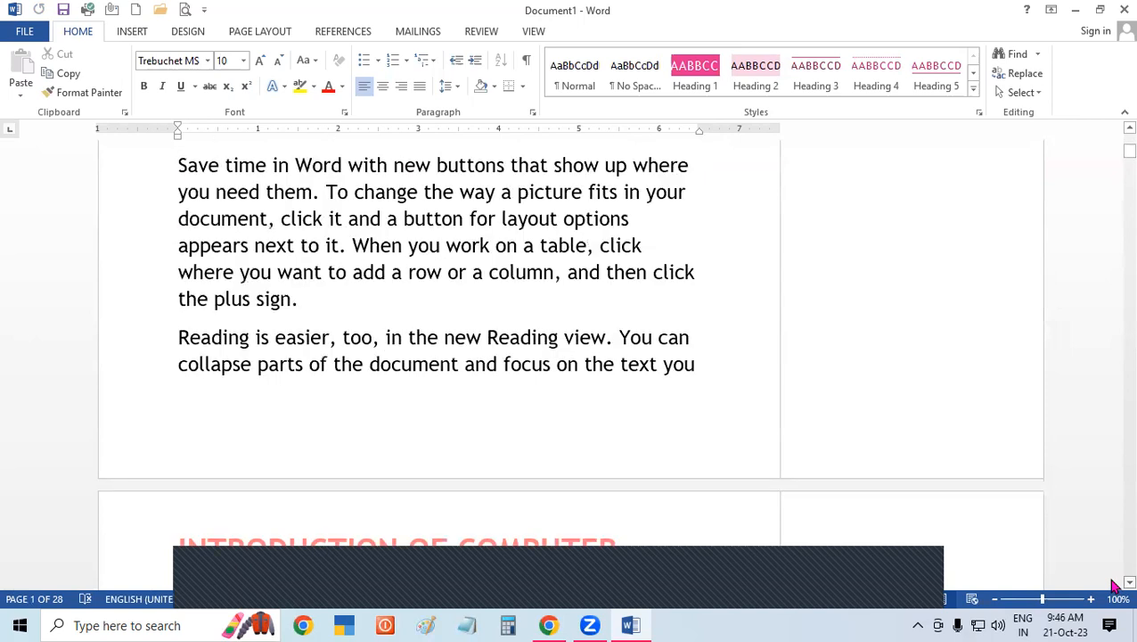
pyautogui.scroll(-4, 1113, 586)
pyautogui.scroll(-4, 1113, 585)
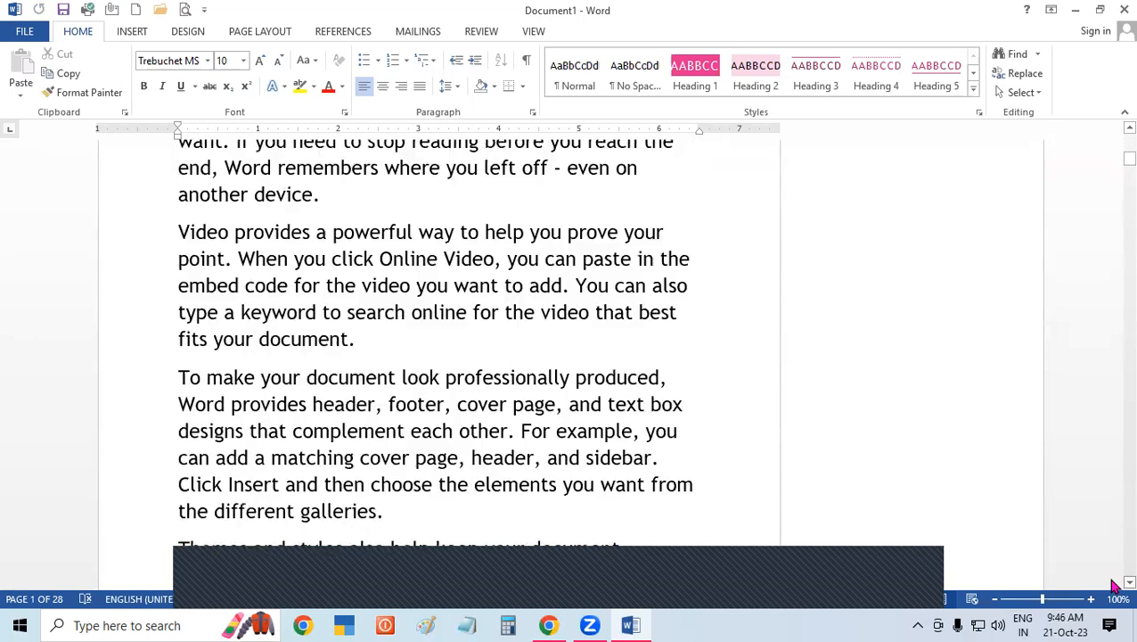
pyautogui.scroll(-3, 1113, 585)
pyautogui.scroll(-4, 1113, 586)
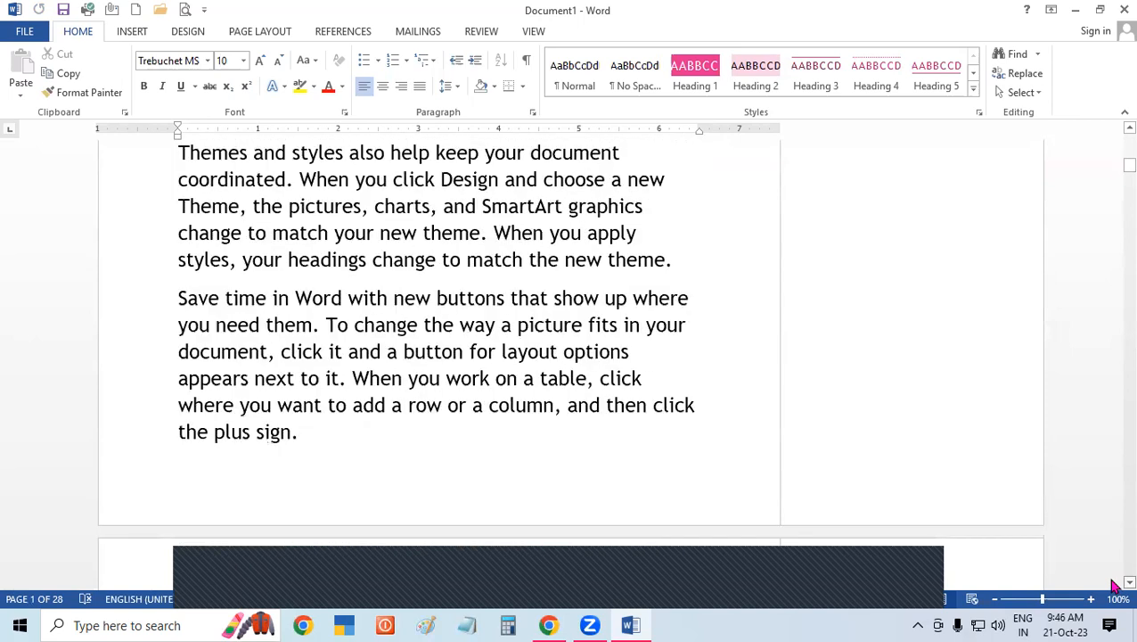
pyautogui.scroll(-4, 1113, 585)
pyautogui.scroll(-4, 1113, 585)
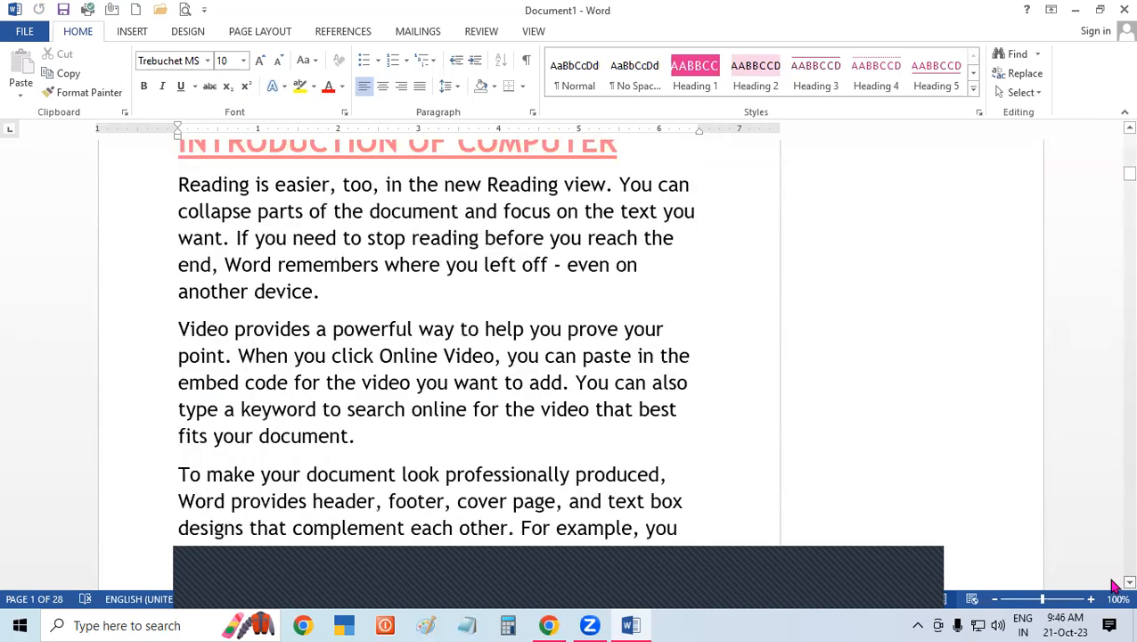
pyautogui.scroll(-3, 1113, 585)
pyautogui.scroll(-4, 1113, 586)
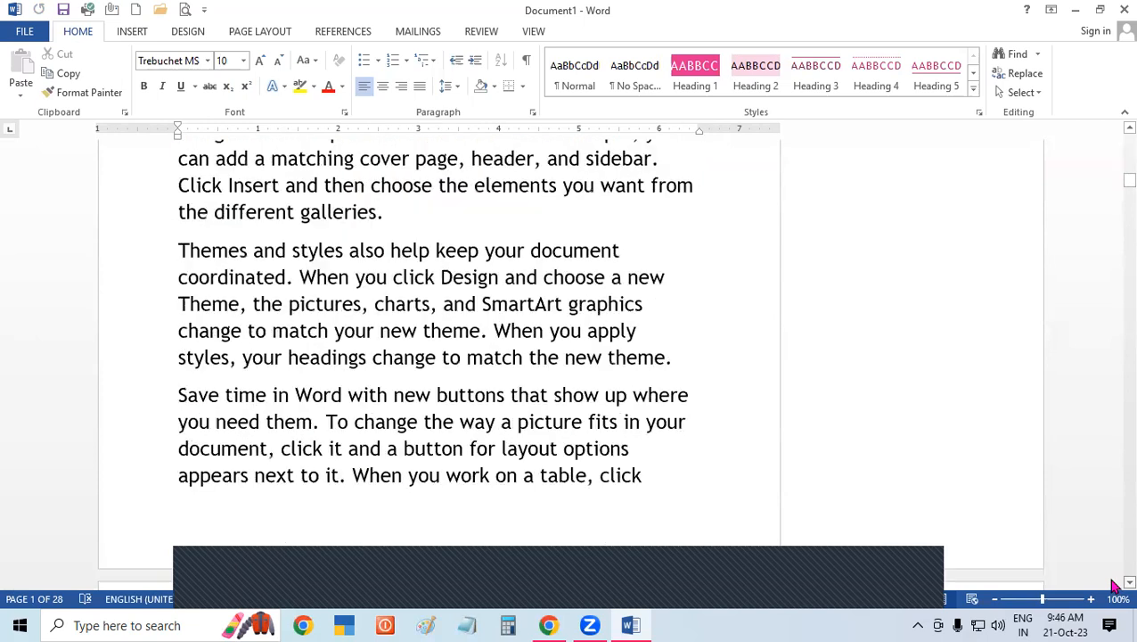
pyautogui.scroll(-4, 1113, 585)
pyautogui.scroll(-1, 1113, 586)
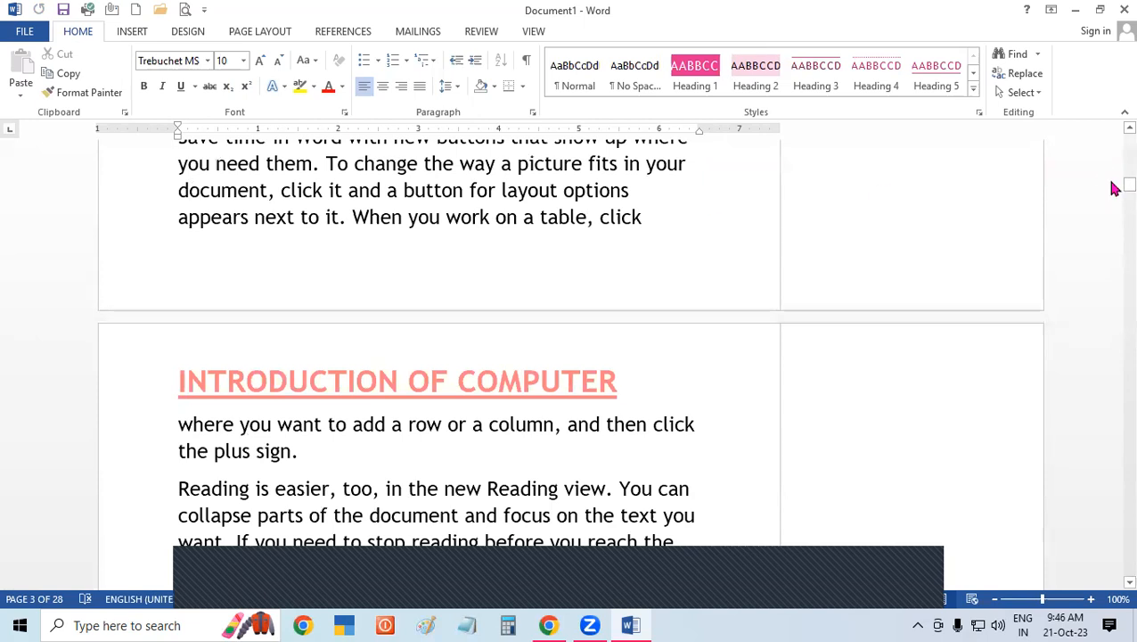
pyautogui.moveTo(1113, 152); pyautogui.dragTo(1113, 140)
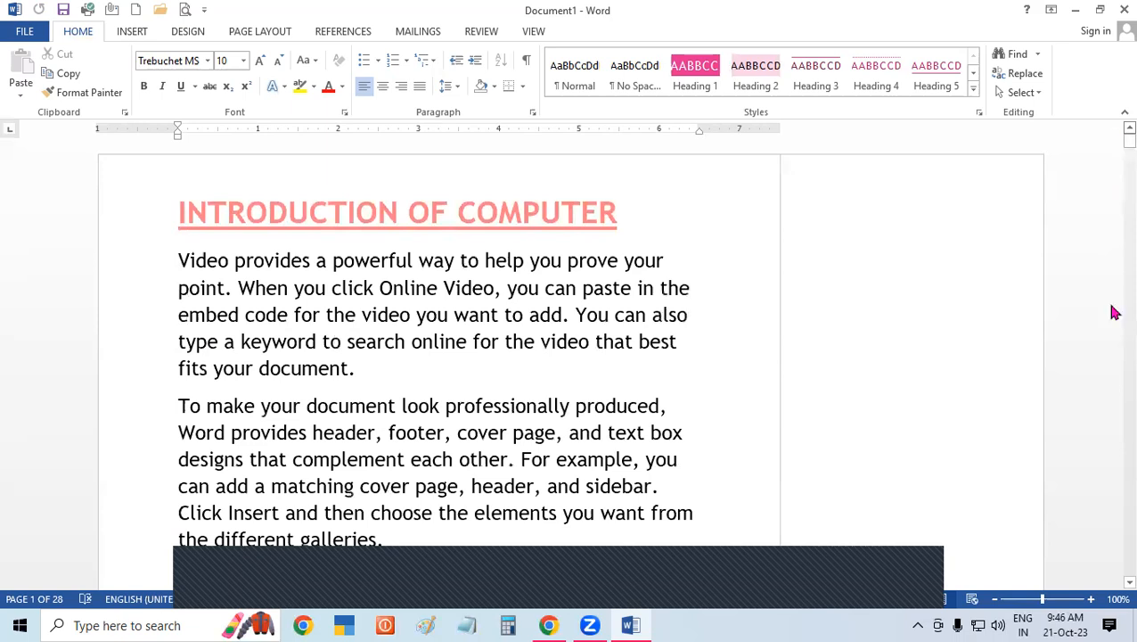
pyautogui.scroll(-1, 1114, 586)
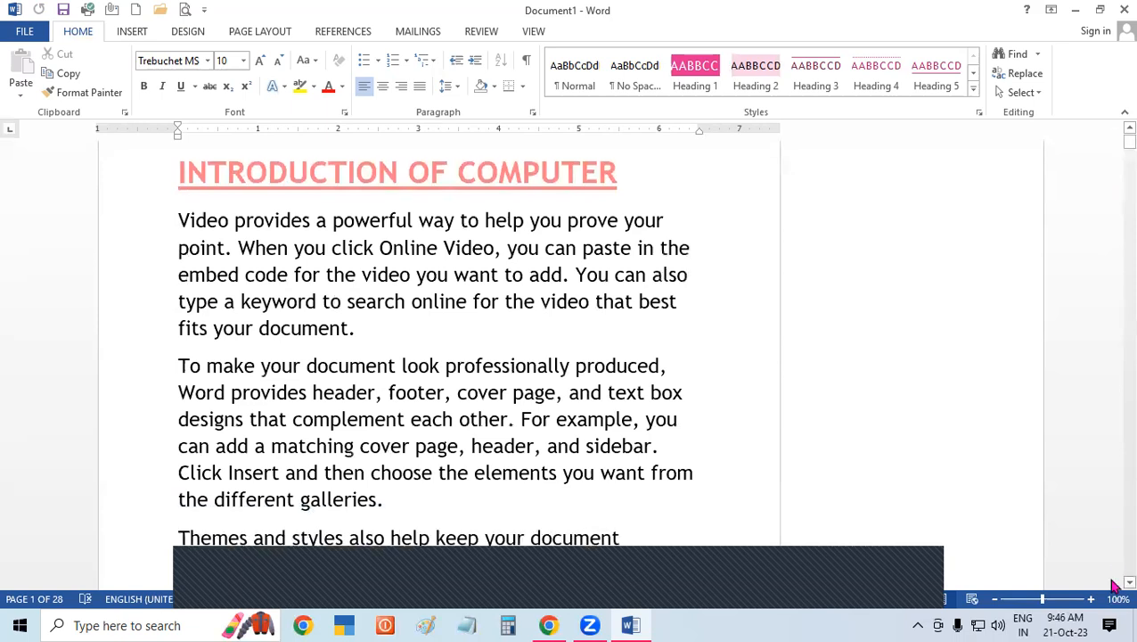
pyautogui.scroll(-3, 1114, 586)
pyautogui.scroll(-6, 1114, 586)
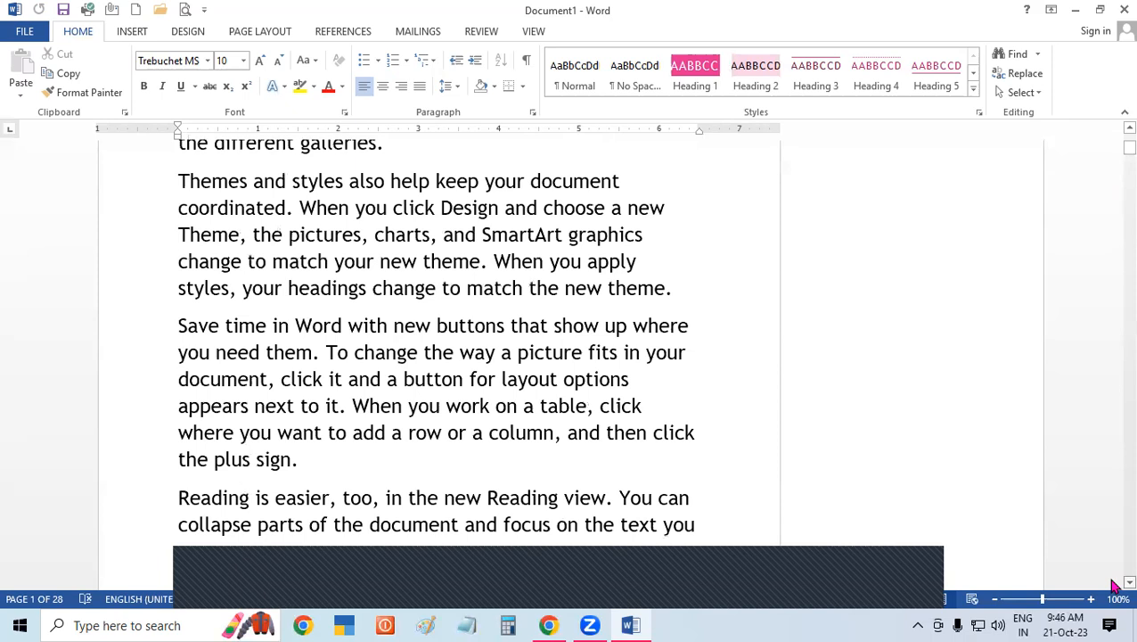
# Step: Insert a Next Page section break at the end of page 1, after "focus on the text you"
pyautogui.scroll(-4, 1114, 586)
pyautogui.click(728, 379)
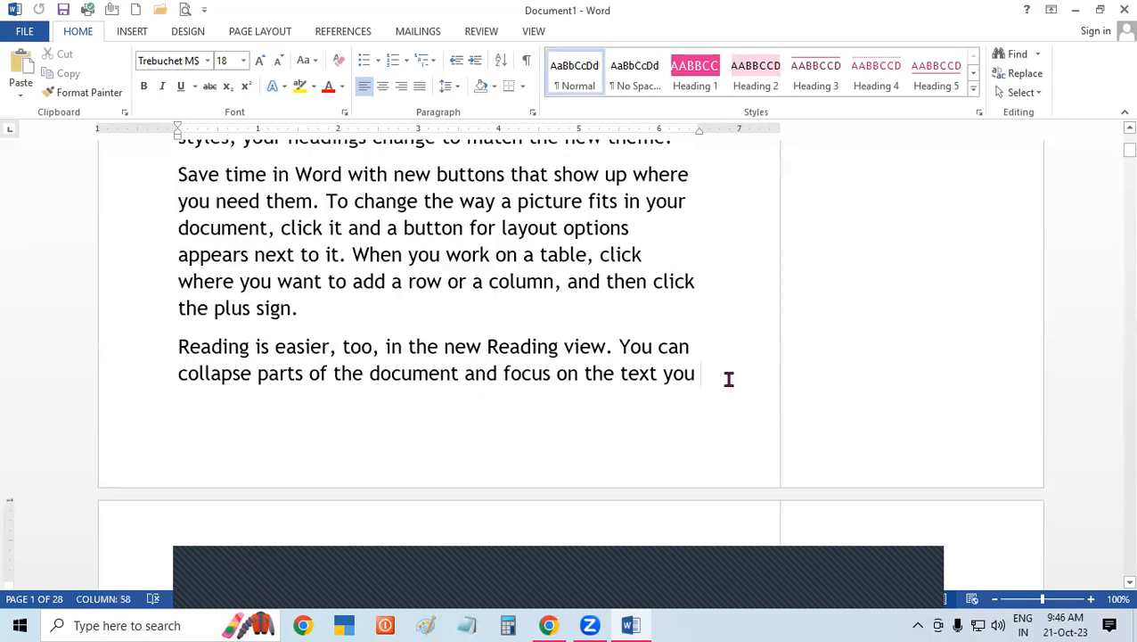
pyautogui.click(238, 31)
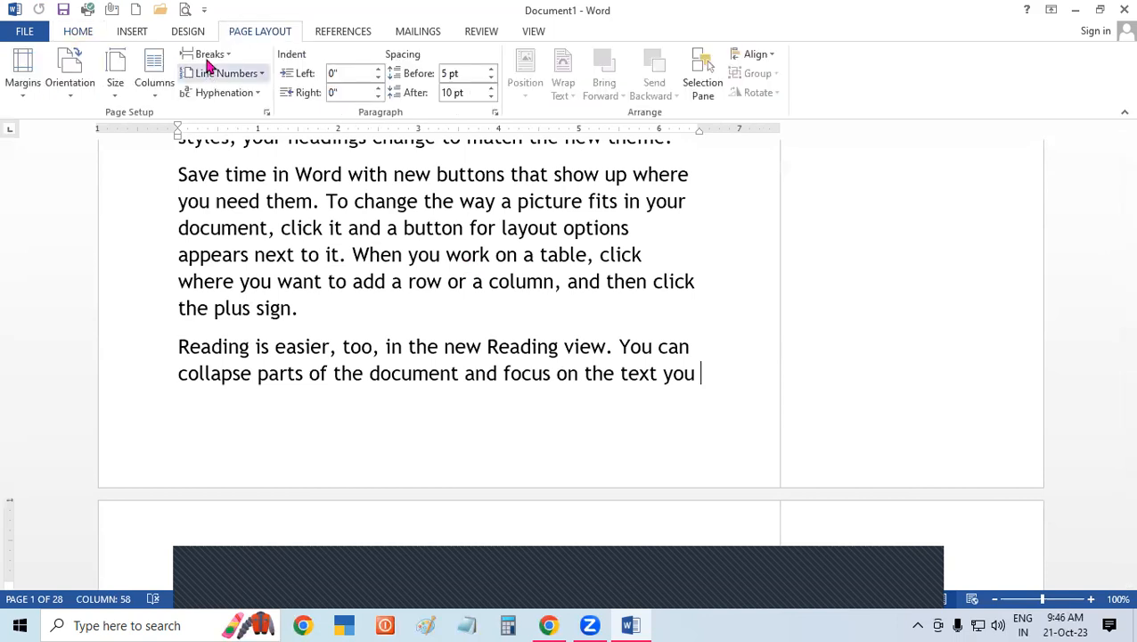
pyautogui.click(208, 55)
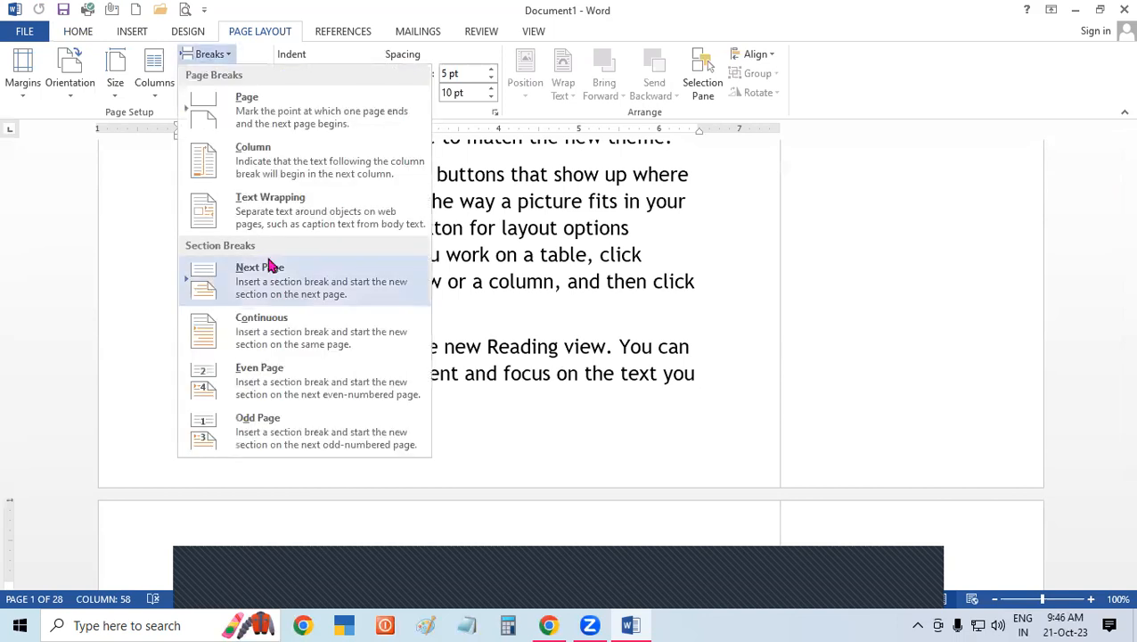
pyautogui.click(303, 290)
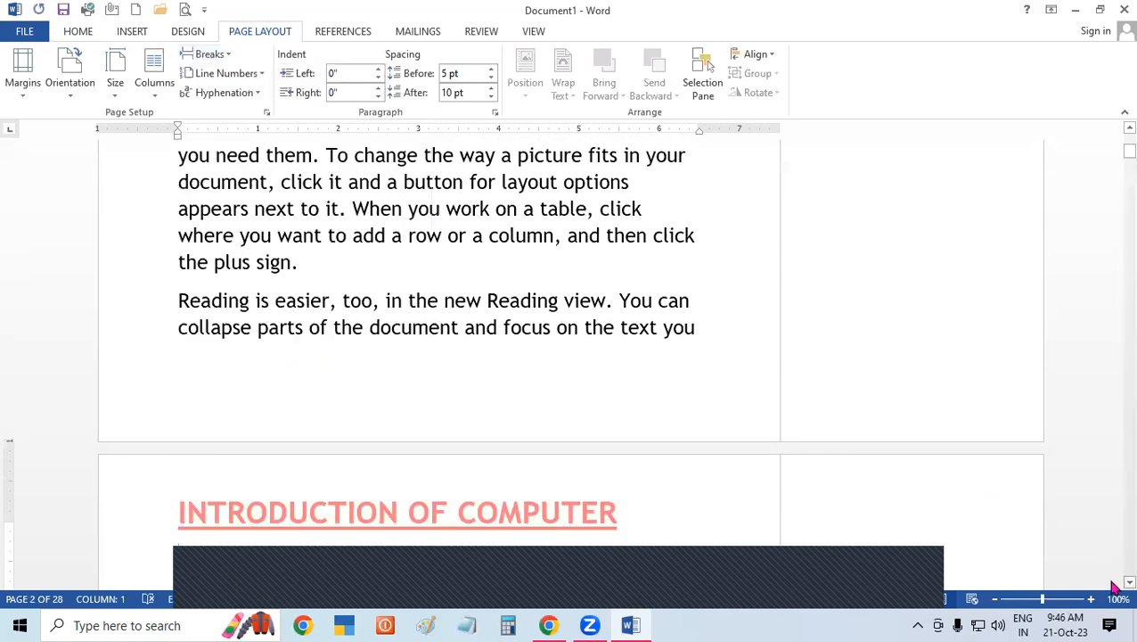
# Step: Open the header on page 2 for editing and unlink it from the previous section's header
pyautogui.scroll(-4, 1114, 588)
pyautogui.scroll(-1, 584, 452)
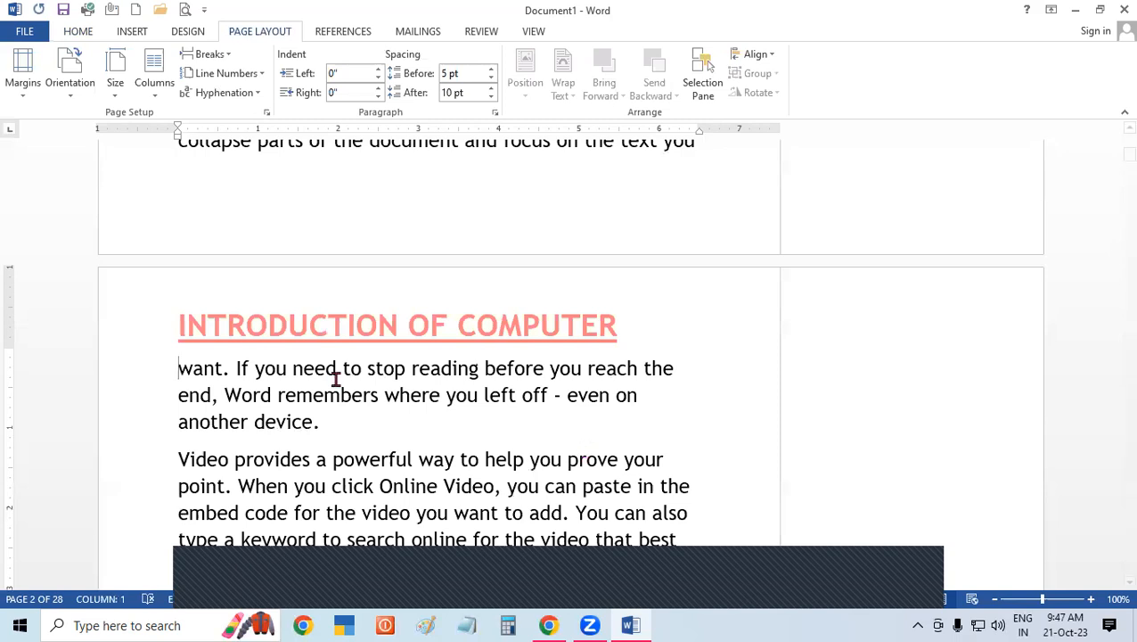
pyautogui.doubleClick(344, 323)
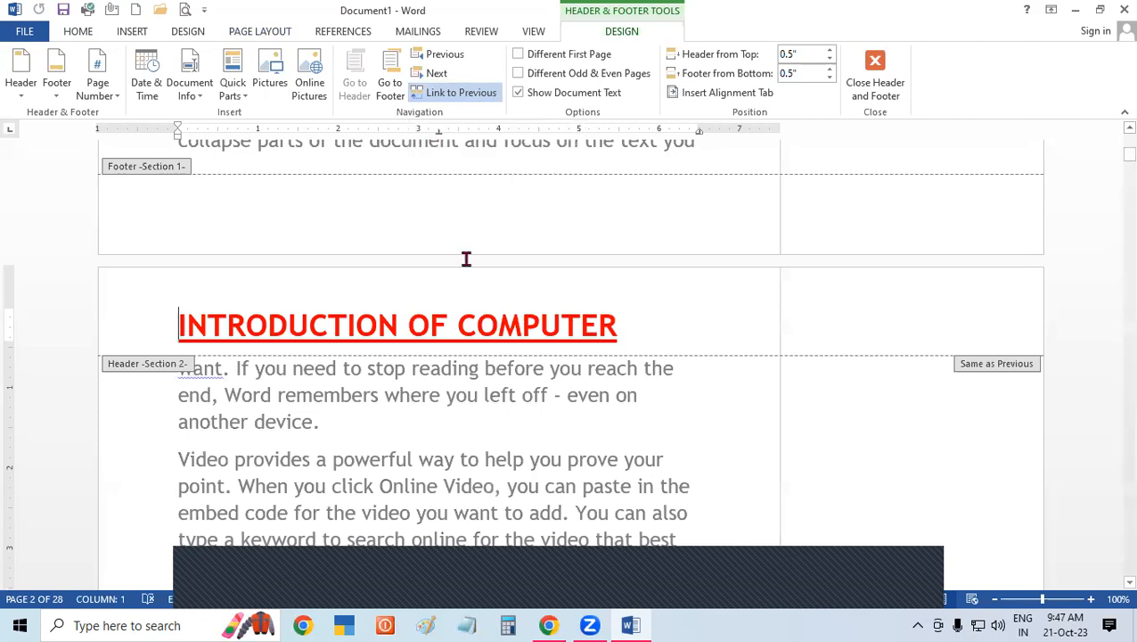
pyautogui.click(470, 94)
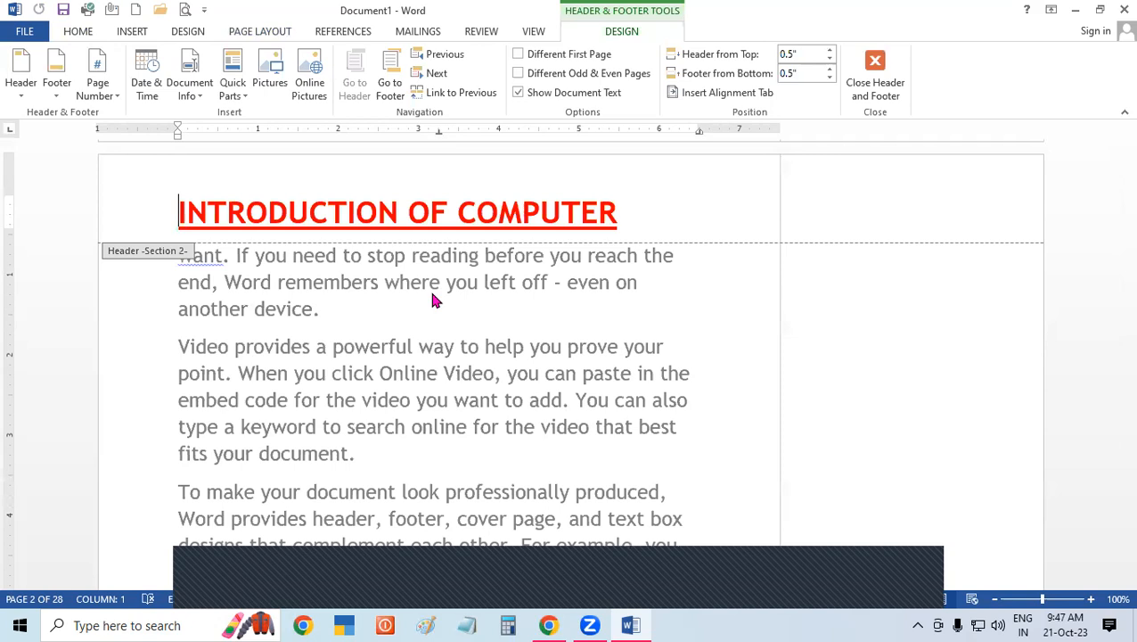
# Step: Change the page 2 header text to "INTRODUCTION TO OPERATING SYSTEM" and return to the document body
pyautogui.click(636, 220)
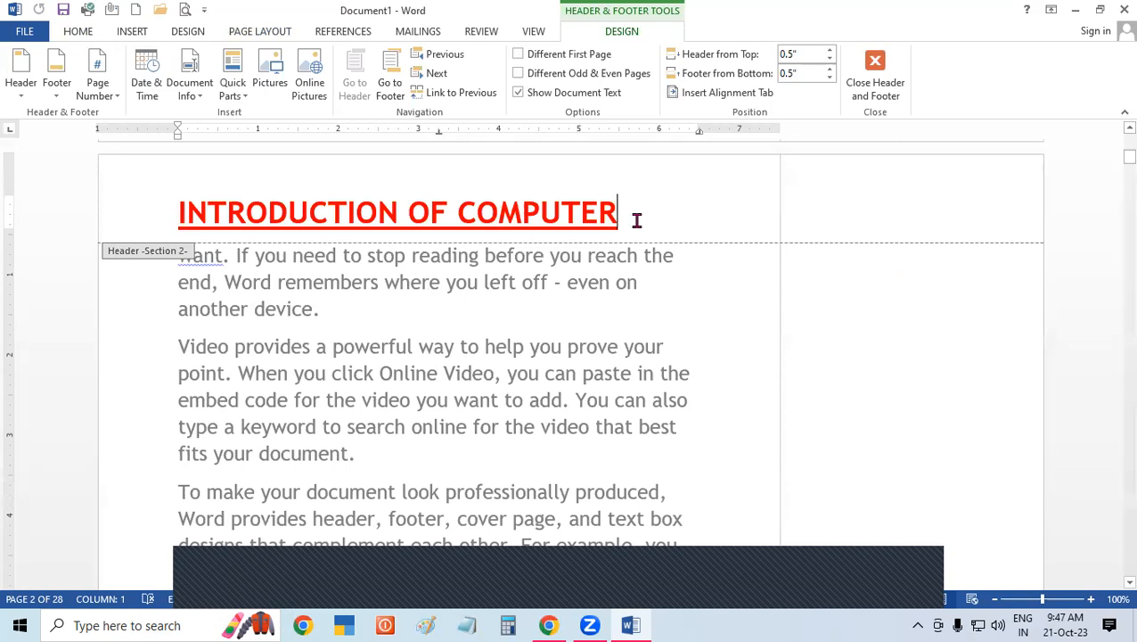
pyautogui.press('BackSpace')
pyautogui.press('BackSpace')
pyautogui.press('BackSpace')
pyautogui.press('BackSpace')
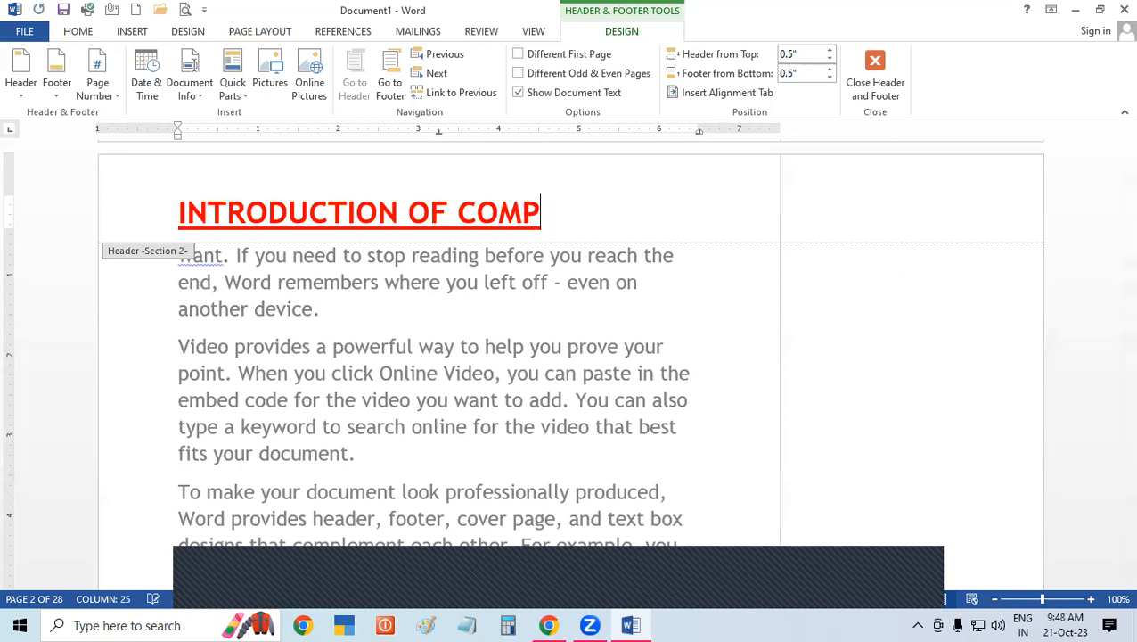
pyautogui.press('BackSpace')
pyautogui.press('BackSpace')
pyautogui.press('BackSpace')
pyautogui.press('BackSpace')
pyautogui.press('BackSpace')
pyautogui.press('BackSpace')
pyautogui.press('BackSpace')
pyautogui.press('BackSpace')
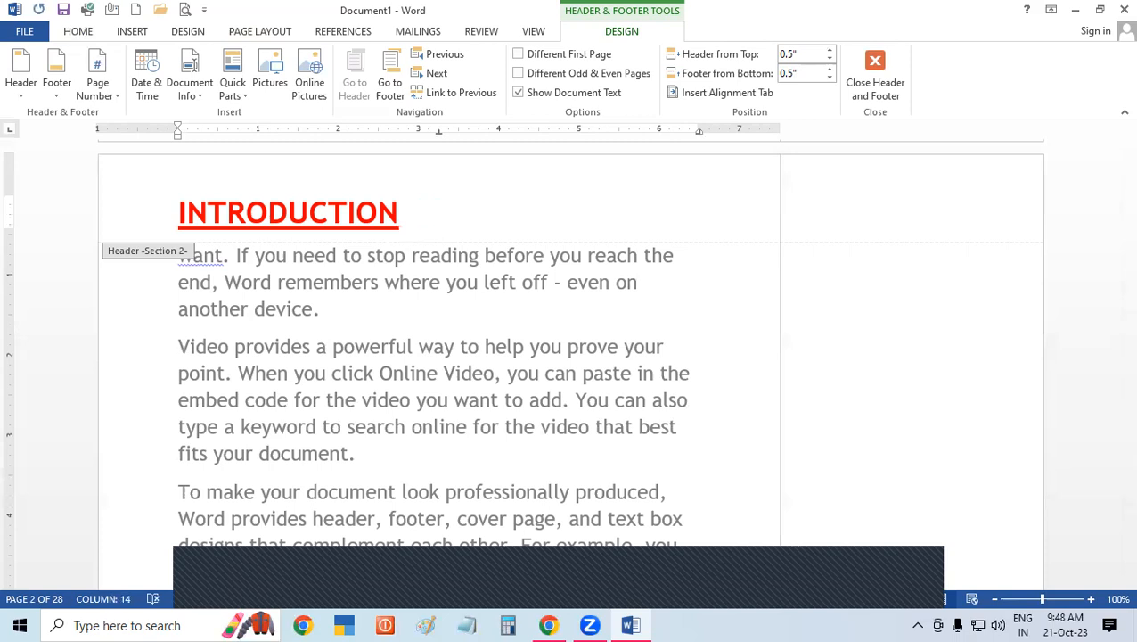
pyautogui.write('TO ')
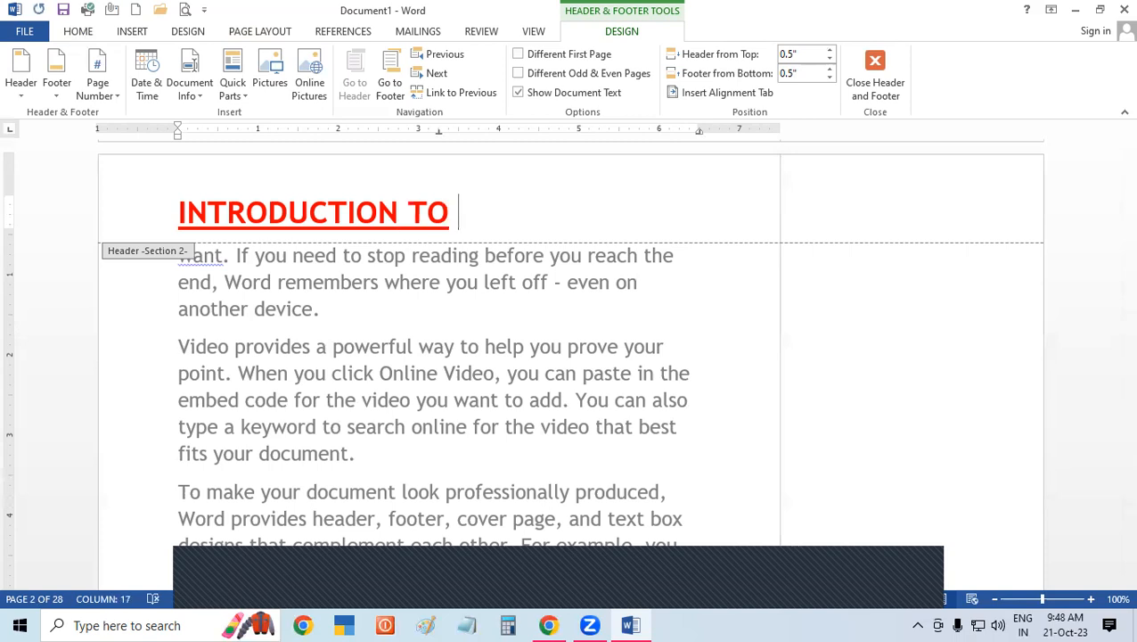
pyautogui.write('OPERAT')
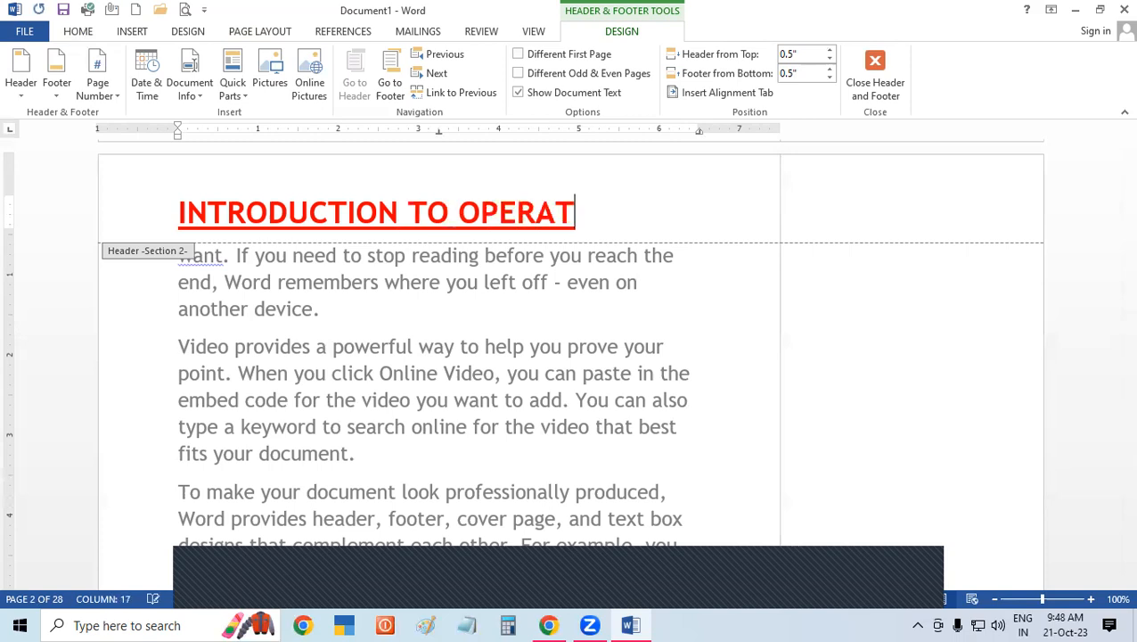
pyautogui.write('INF')
pyautogui.press('BackSpace')
pyautogui.write('G')
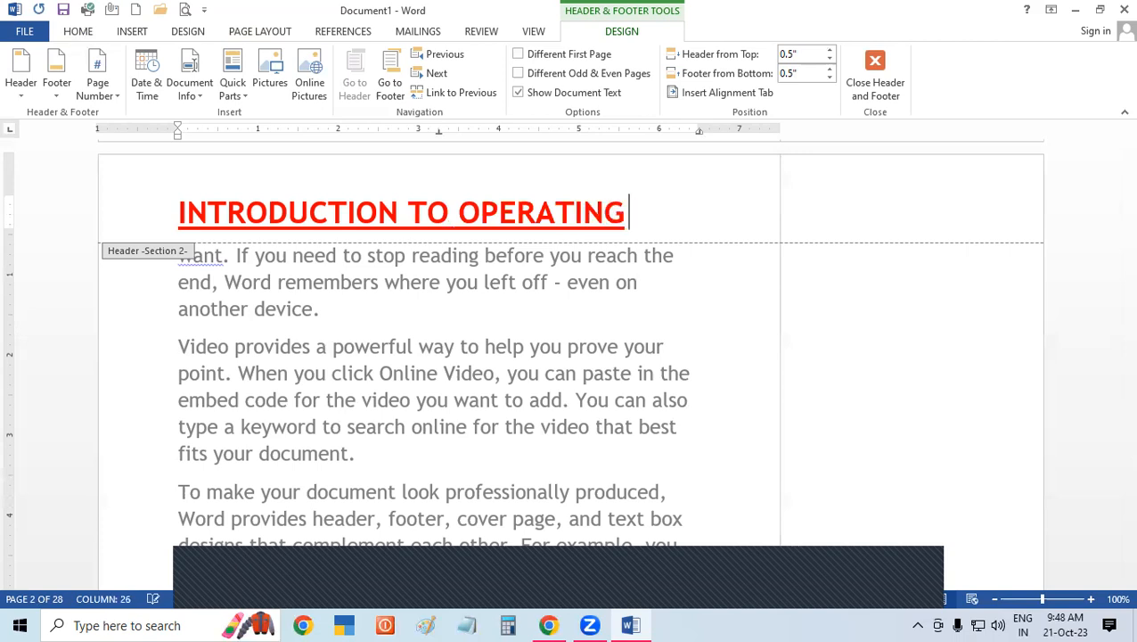
pyautogui.write(' SYSTE')
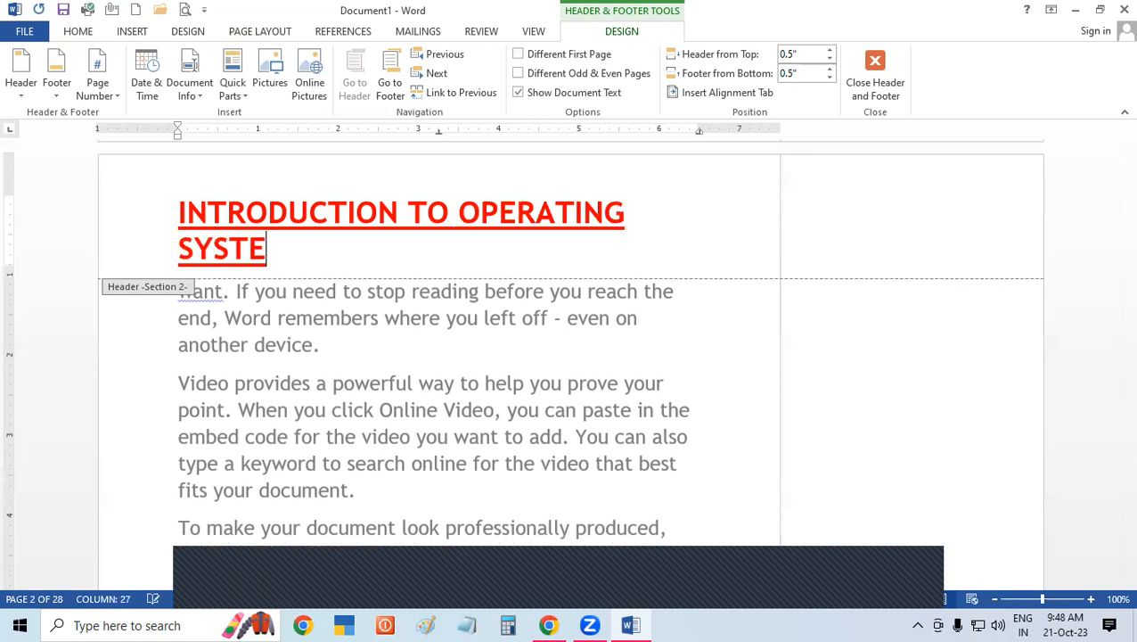
pyautogui.write('M')
pyautogui.doubleClick(609, 383)
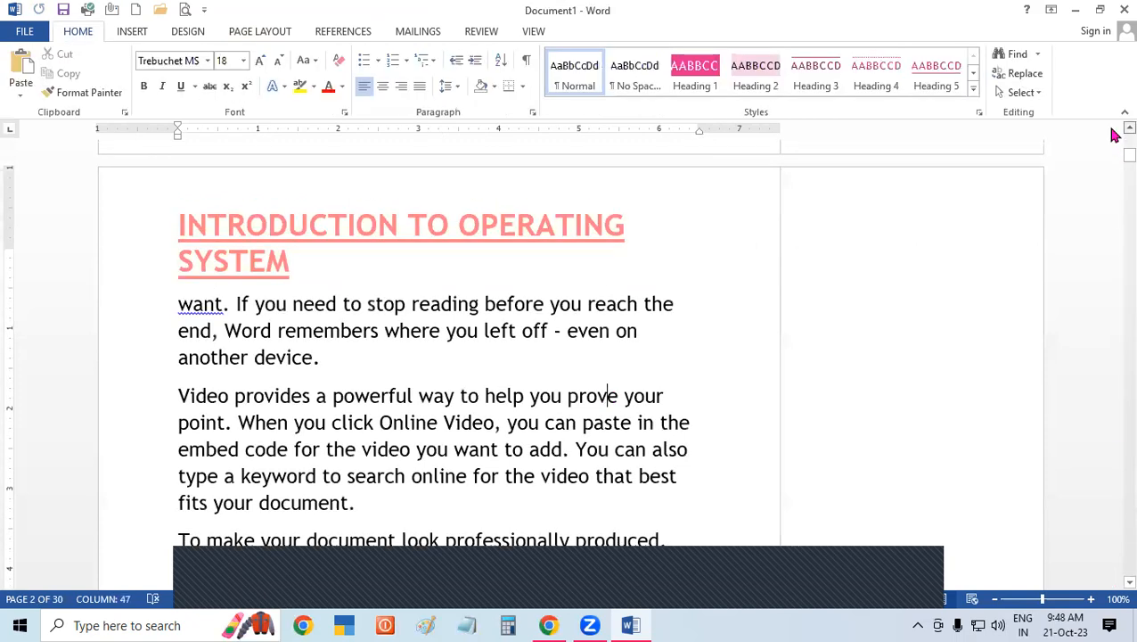
# Step: Look through pages 1 and 2 to compare the headers of the two sections
pyautogui.scroll(3, 1114, 134)
pyautogui.scroll(3, 1114, 134)
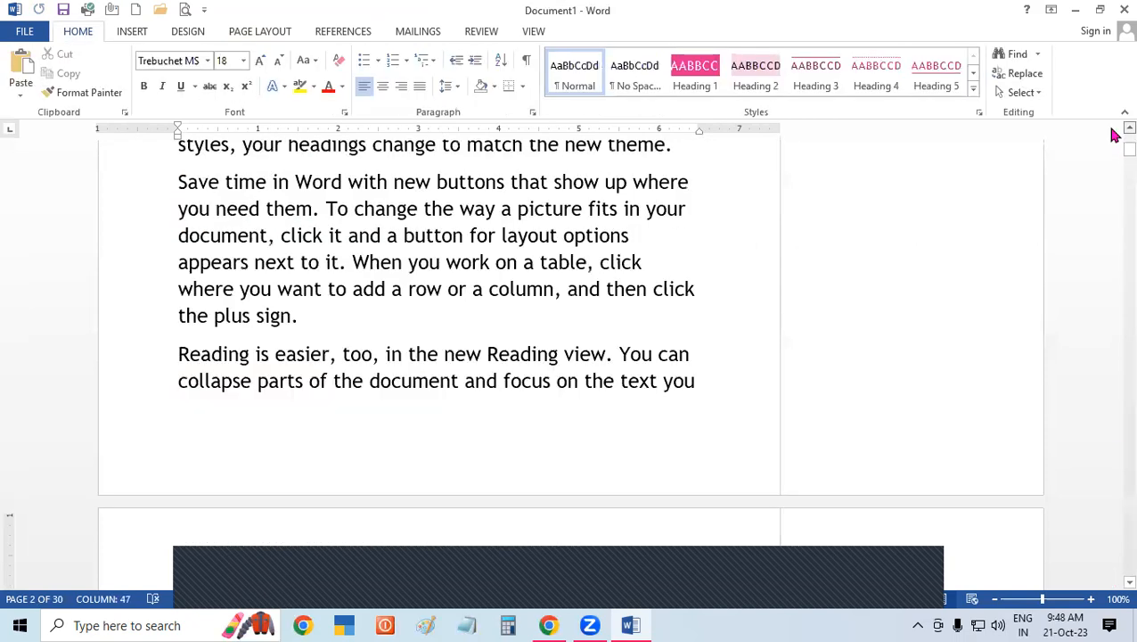
pyautogui.scroll(4, 1114, 134)
pyautogui.scroll(3, 1114, 134)
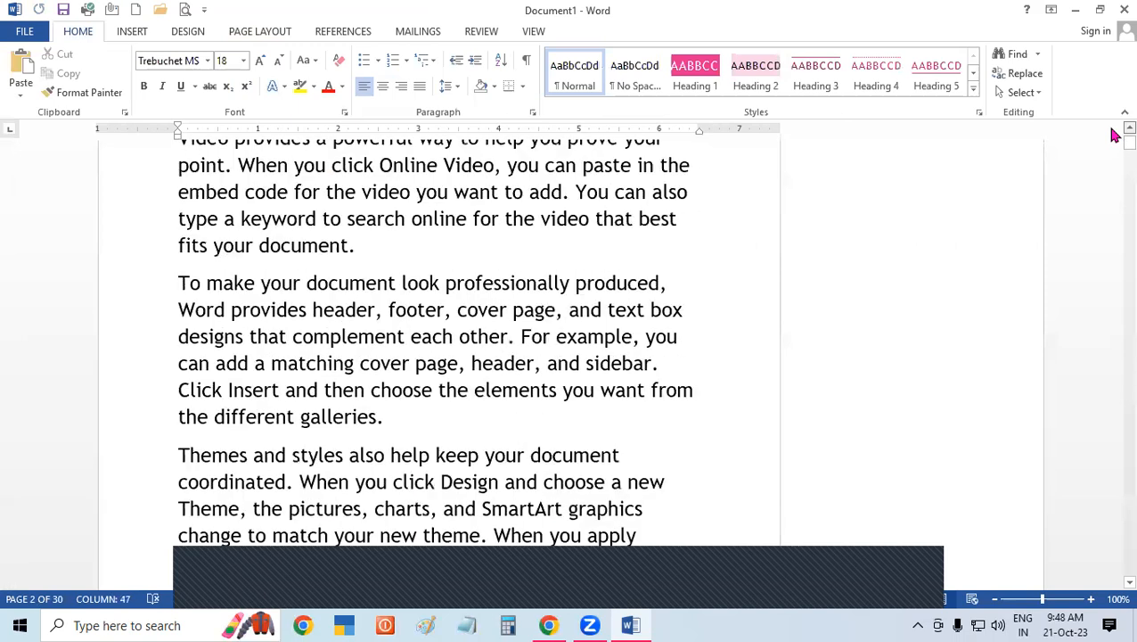
pyautogui.scroll(2, 1114, 133)
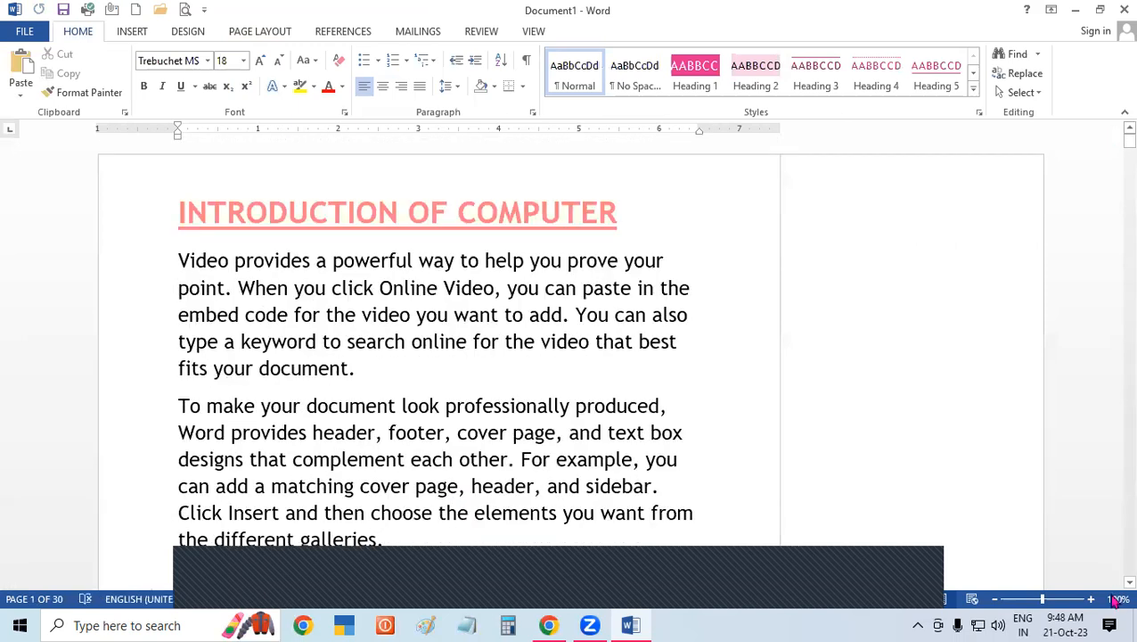
pyautogui.scroll(-1, 1114, 582)
pyautogui.scroll(-2, 1114, 582)
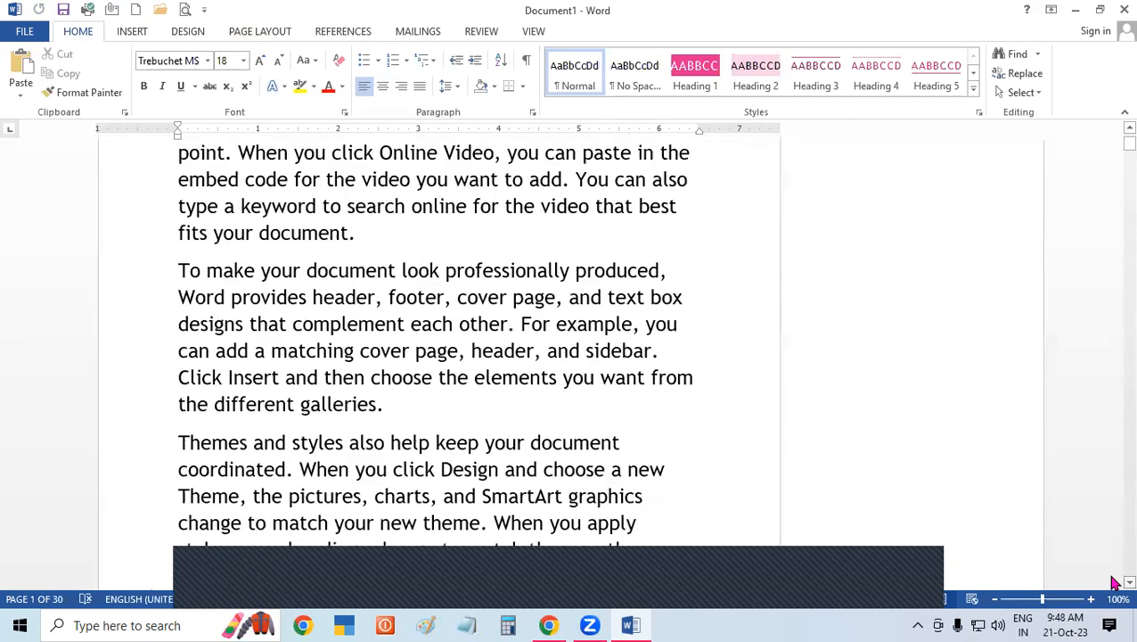
pyautogui.scroll(-4, 1114, 582)
pyautogui.scroll(-3, 1115, 582)
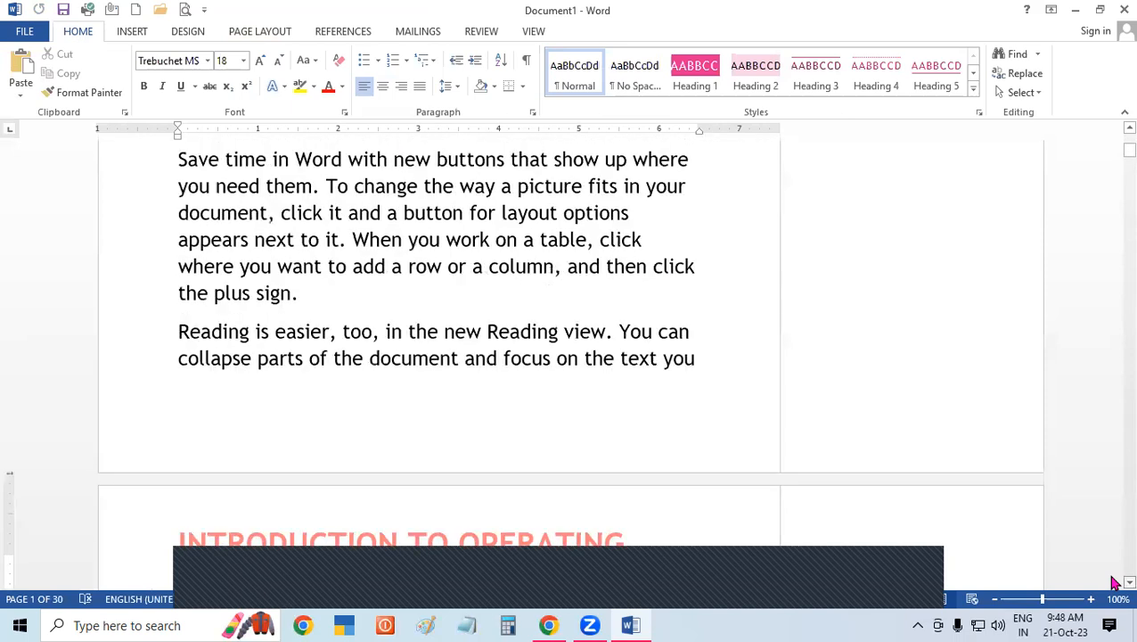
pyautogui.scroll(-4, 1114, 582)
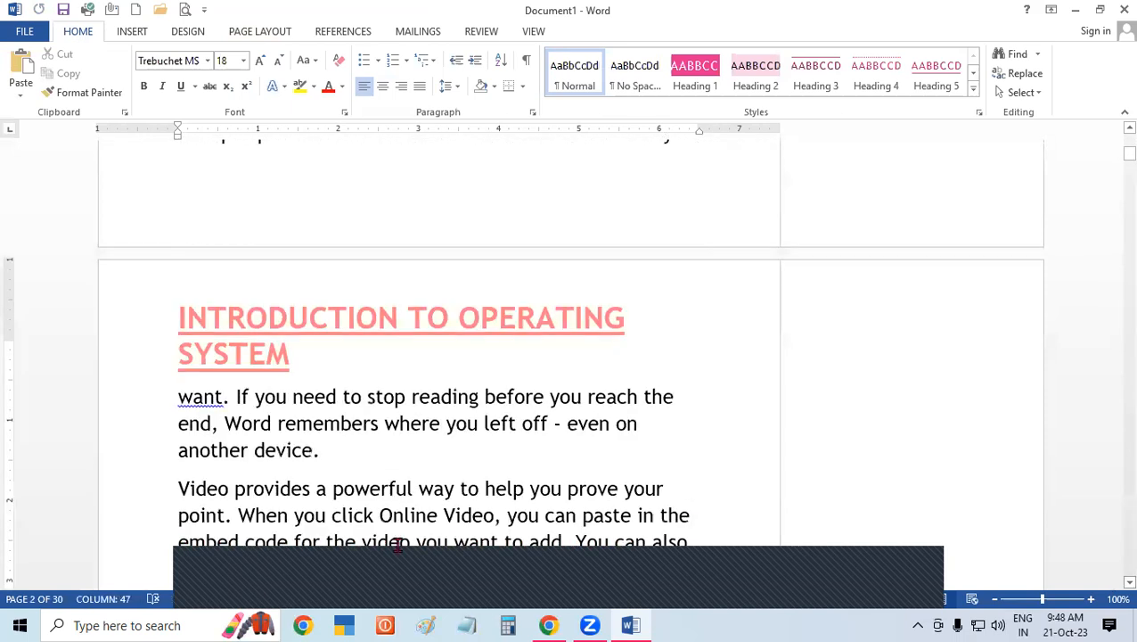
# Step: Dismiss the grammar flag on the word "want" at the start of page 2, keeping the word as written
pyautogui.click(191, 398)
pyautogui.rightClick(193, 398)
pyautogui.click(277, 441)
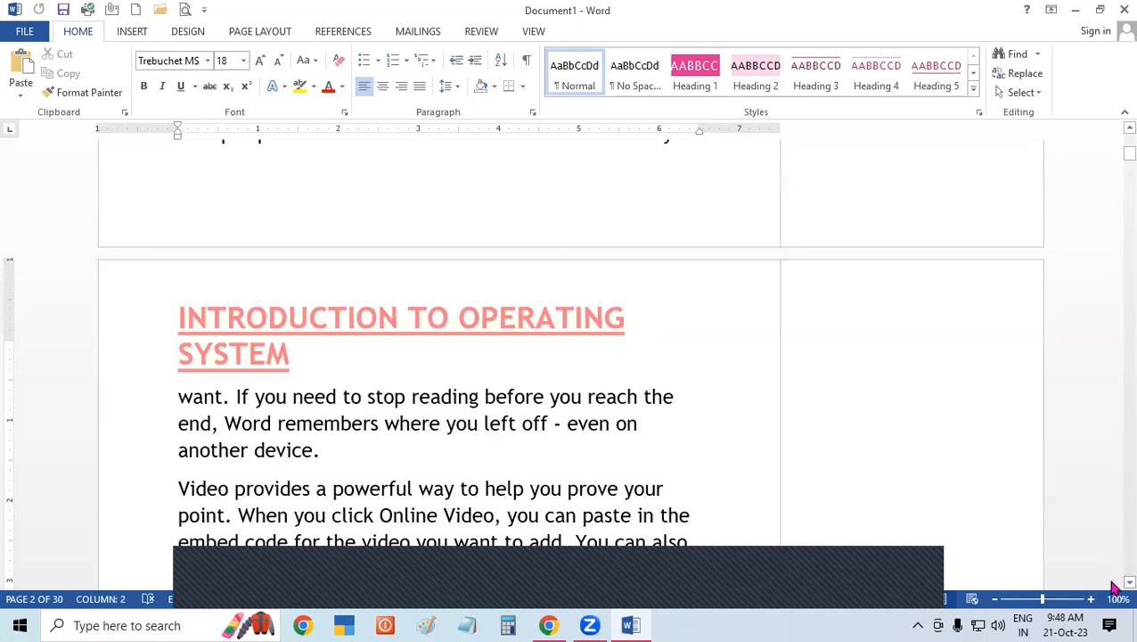
# Step: Insert a Next Page section break at the end of page 2, after "When you work on a table, click"
pyautogui.scroll(-3, 1113, 587)
pyautogui.scroll(-3, 1114, 587)
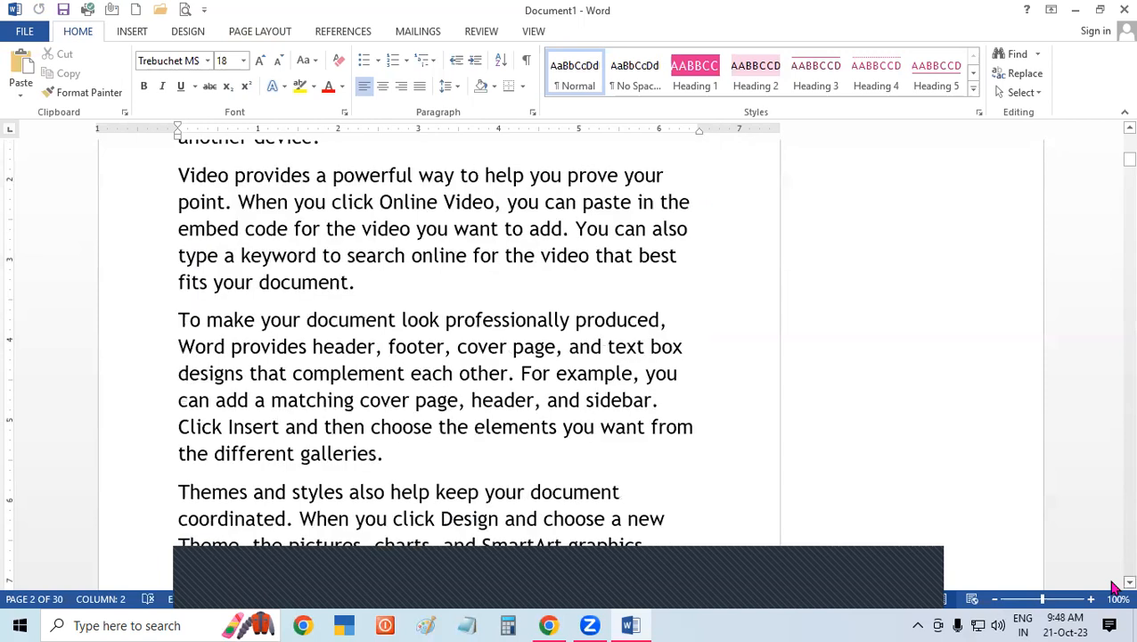
pyautogui.scroll(-4, 1113, 586)
pyautogui.scroll(-4, 1113, 586)
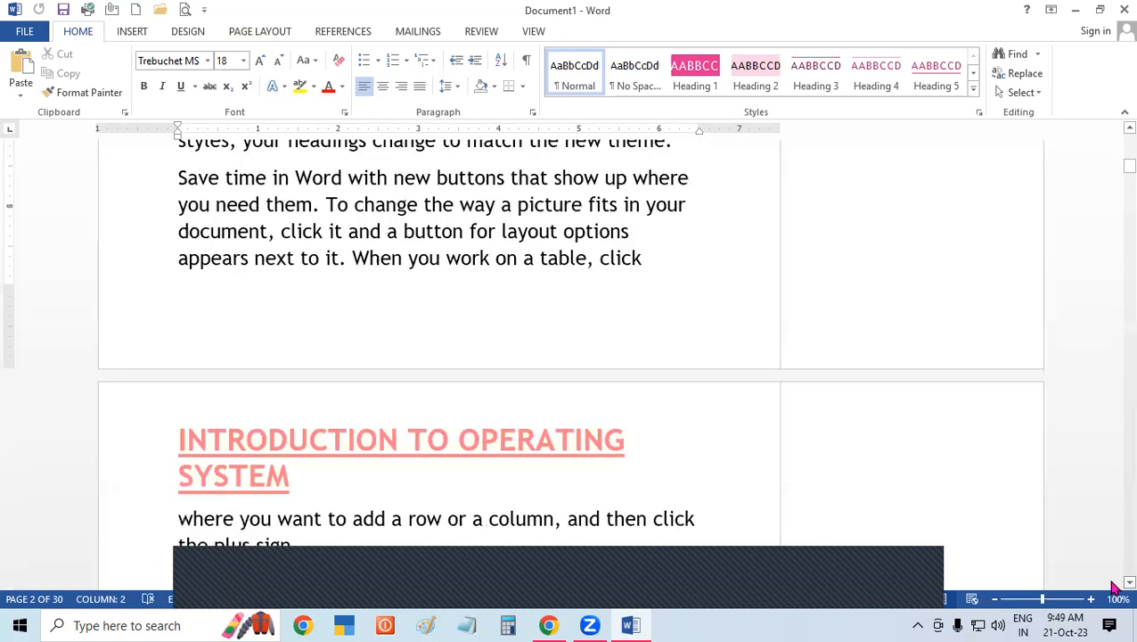
pyautogui.click(673, 255)
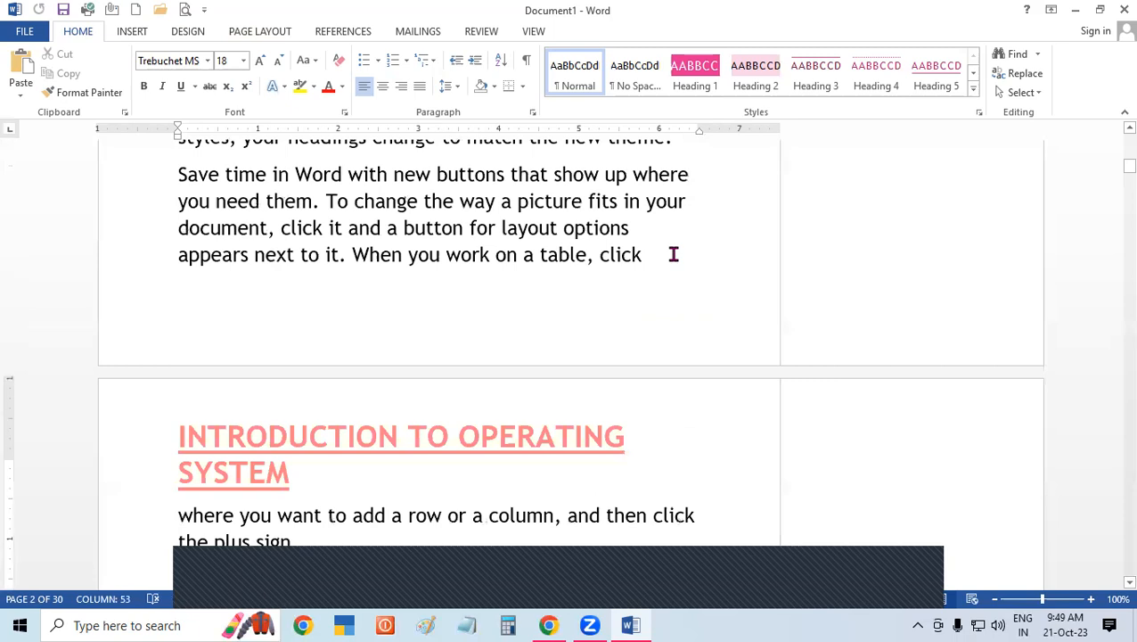
pyautogui.click(274, 32)
pyautogui.click(208, 54)
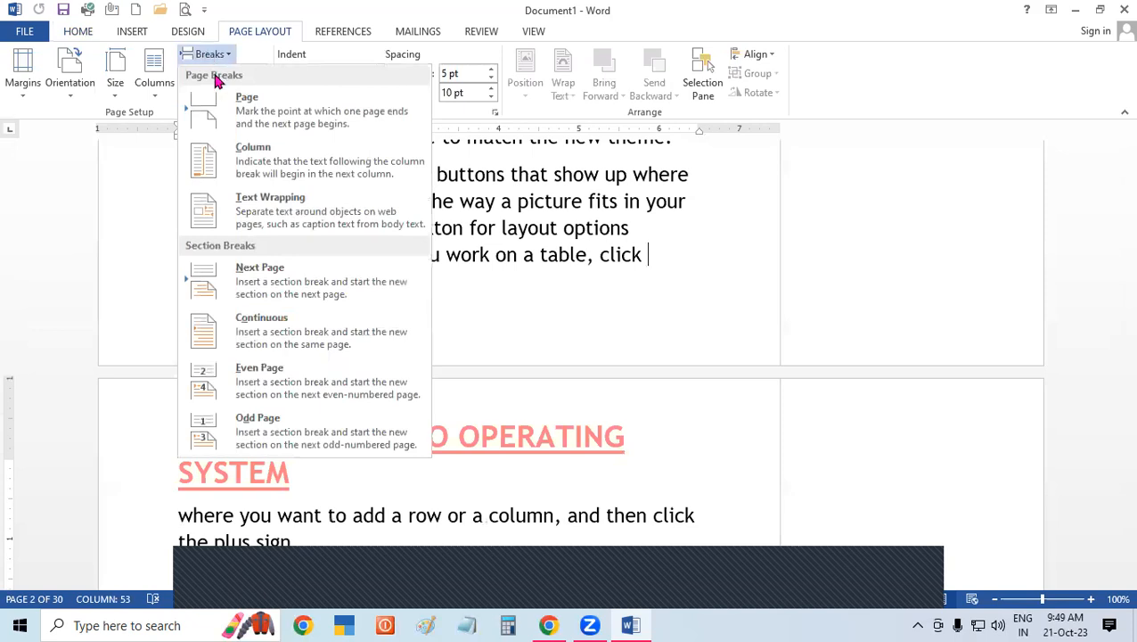
pyautogui.click(184, 509)
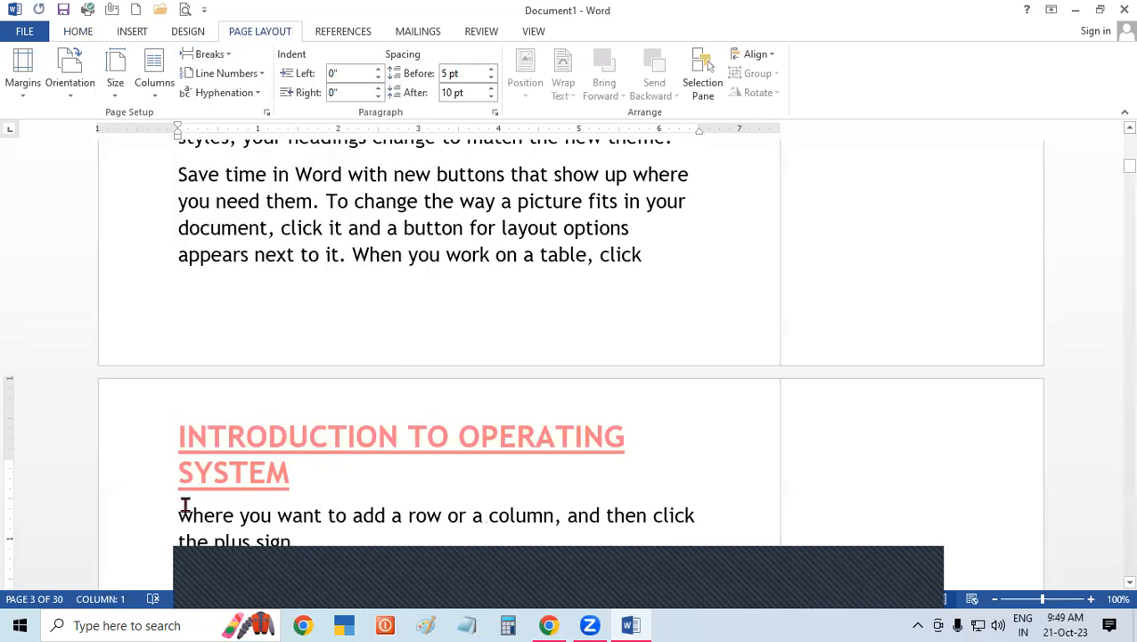
# Step: Unlink the page 3 header from the previous section and change its text to "INTRODUCTION OF MEMORY", returning to the document body
pyautogui.doubleClick(292, 444)
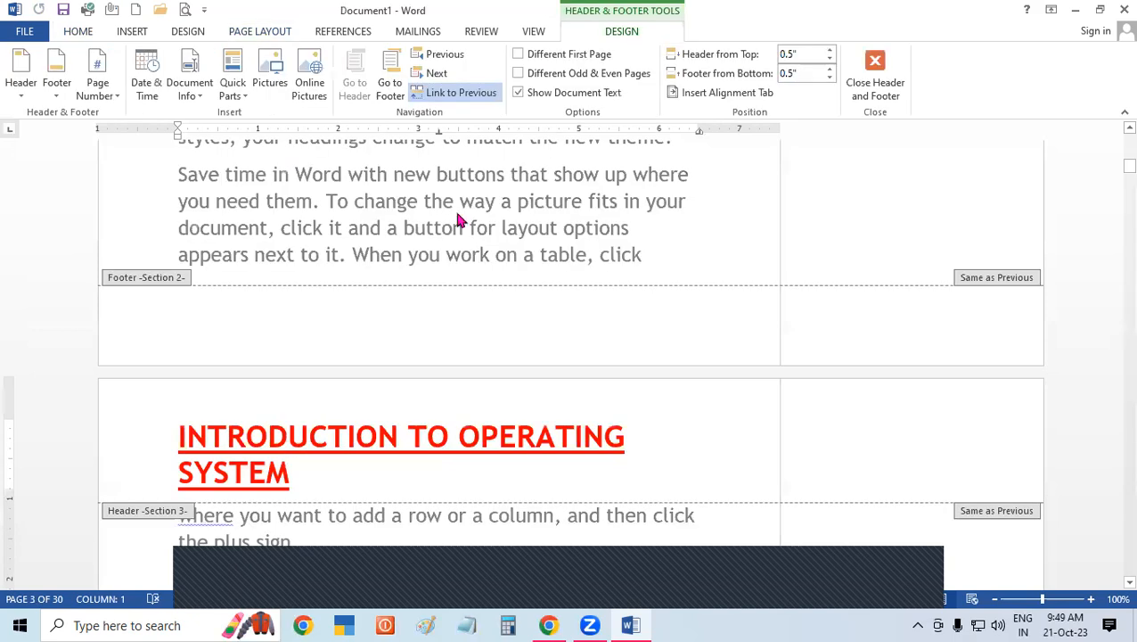
pyautogui.click(464, 93)
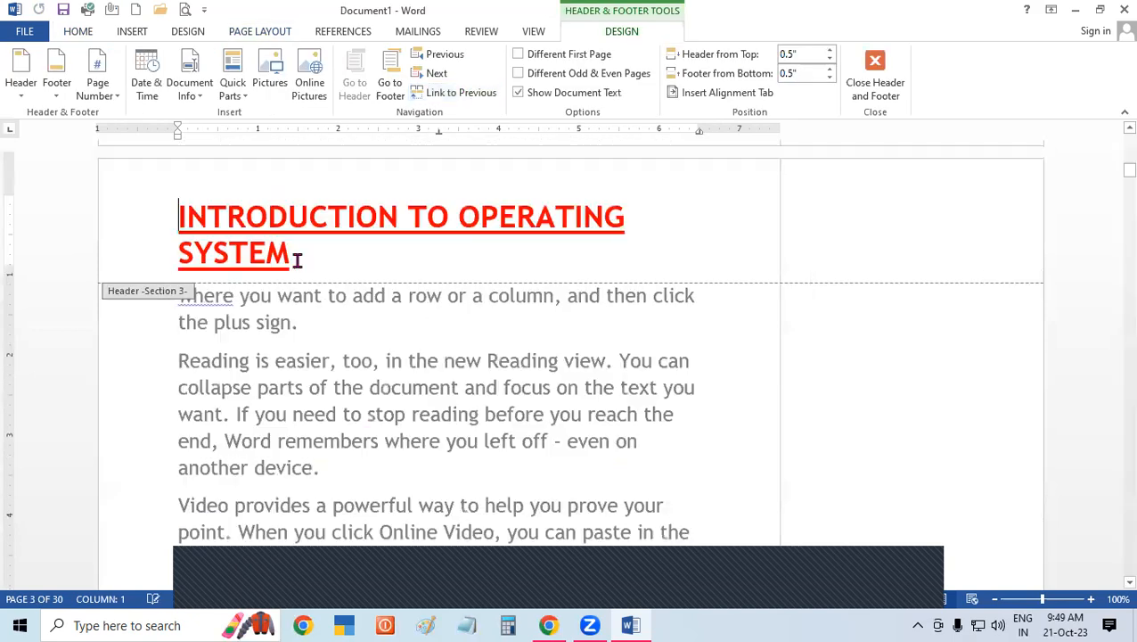
pyautogui.press('BackSpace')
pyautogui.press('BackSpace')
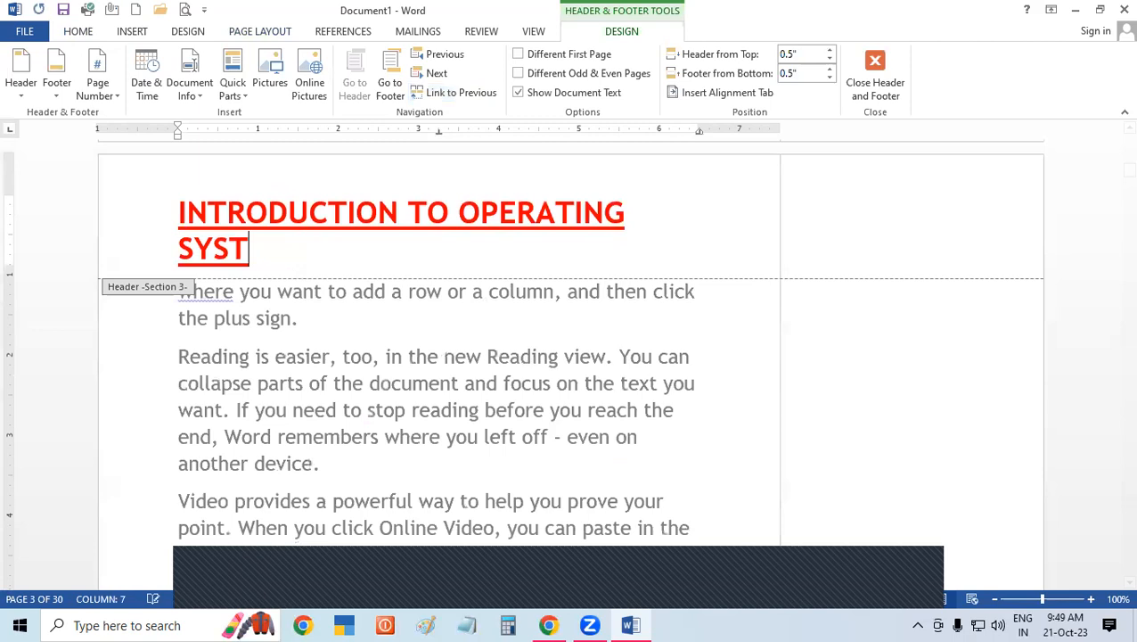
pyautogui.press('BackSpace')
pyautogui.press('BackSpace')
pyautogui.press('BackSpace')
pyautogui.press('BackSpace')
pyautogui.press('BackSpace')
pyautogui.press('BackSpace')
pyautogui.press('BackSpace')
pyautogui.press('BackSpace')
pyautogui.press('BackSpace')
pyautogui.press('BackSpace')
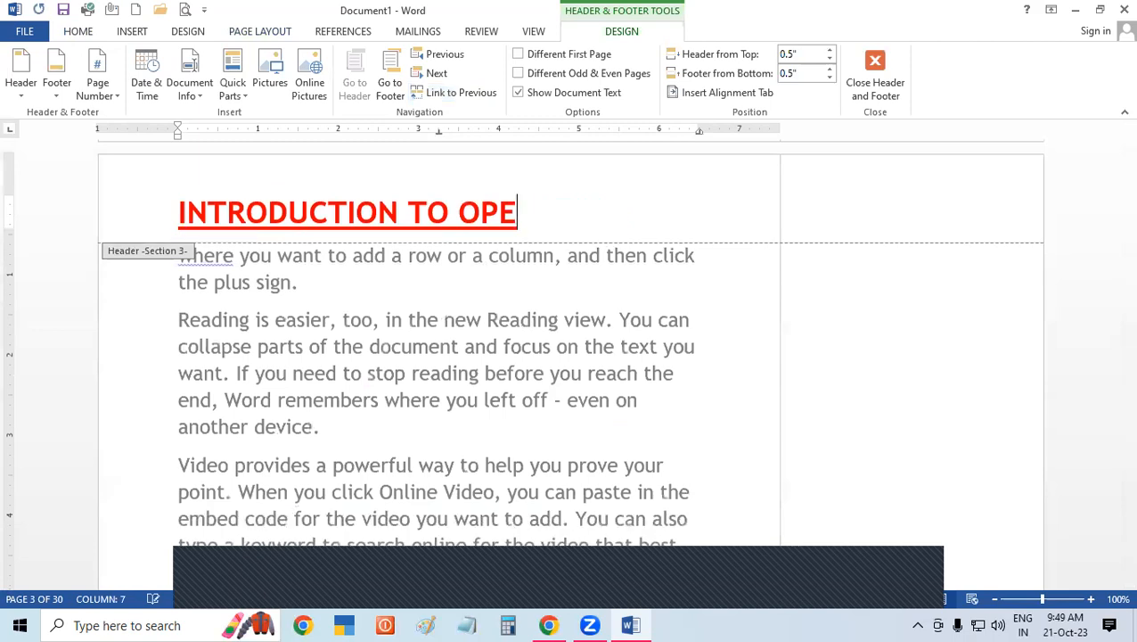
pyautogui.press('BackSpace')
pyautogui.press('BackSpace')
pyautogui.press('BackSpace')
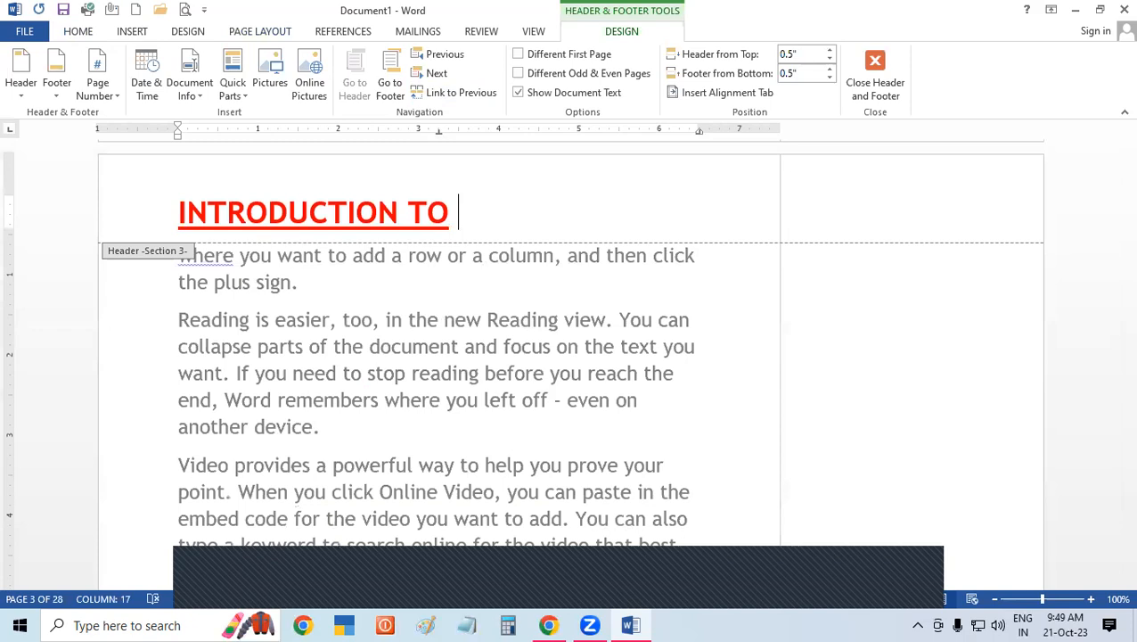
pyautogui.press('BackSpace')
pyautogui.press('BackSpace')
pyautogui.press('BackSpace')
pyautogui.write('O')
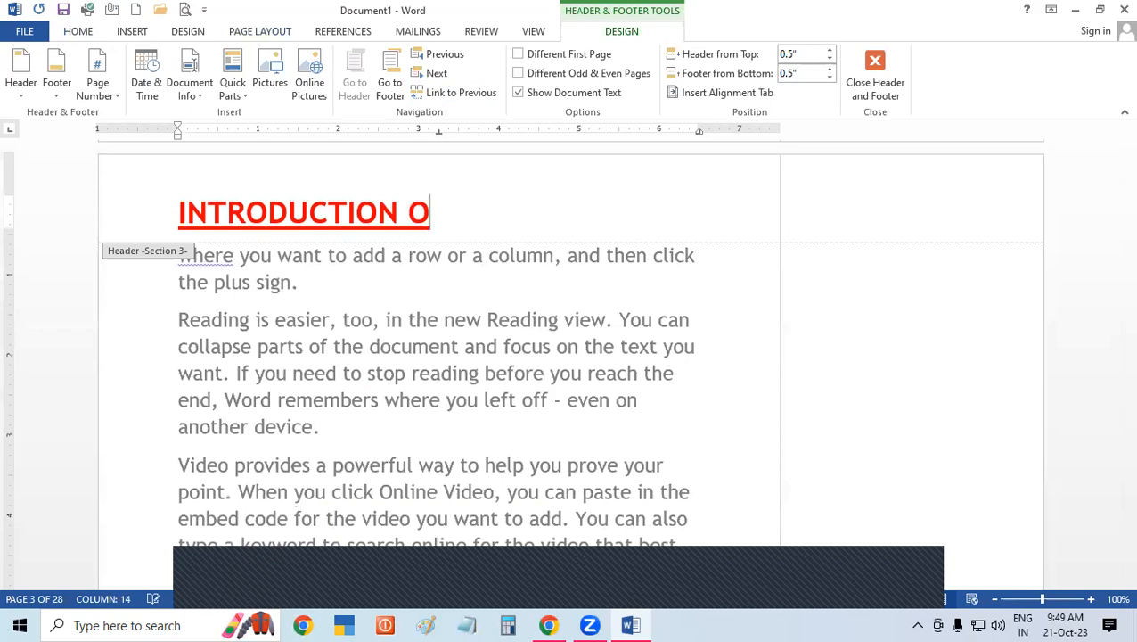
pyautogui.write('F MEMORY')
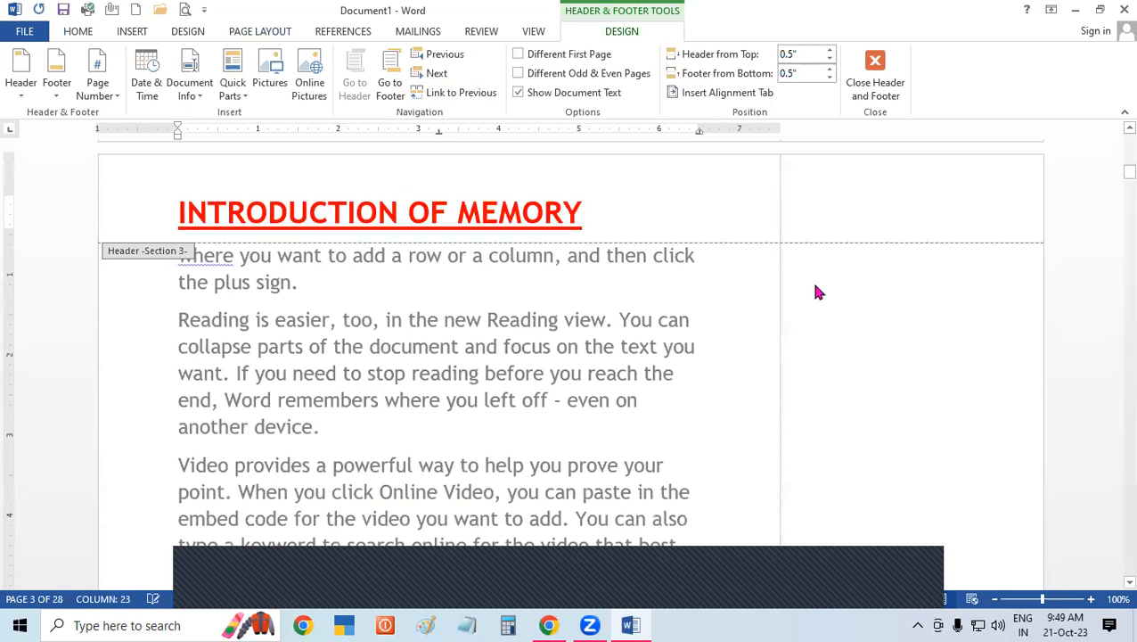
pyautogui.press('Escape')
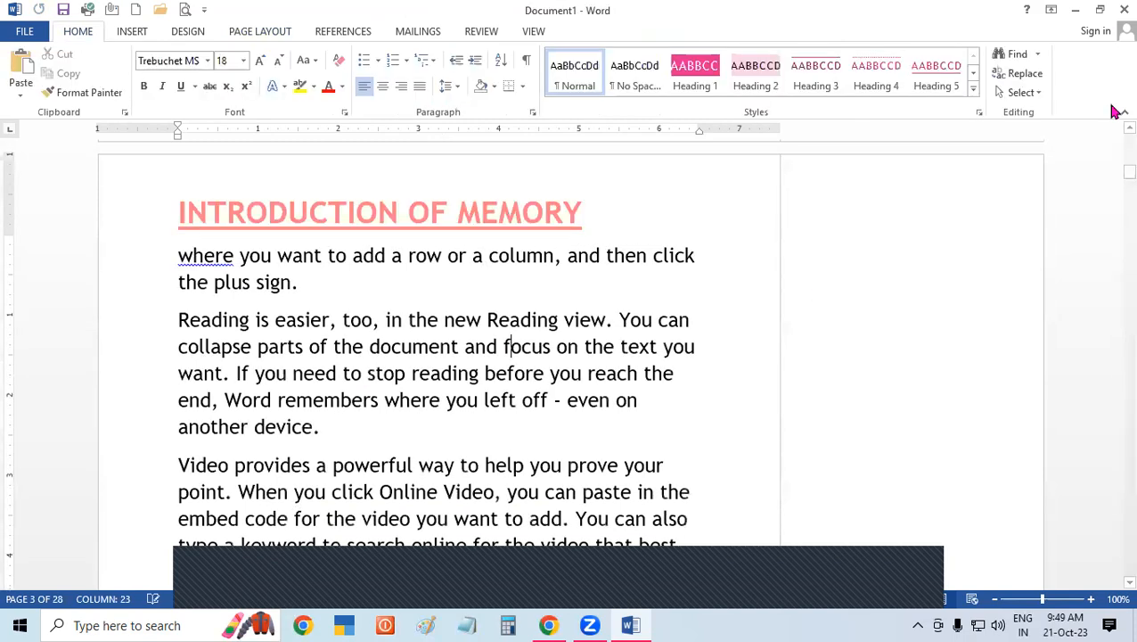
# Step: Look back through pages 3 to 1 to compare the headers of the three sections
pyautogui.scroll(2, 1114, 134)
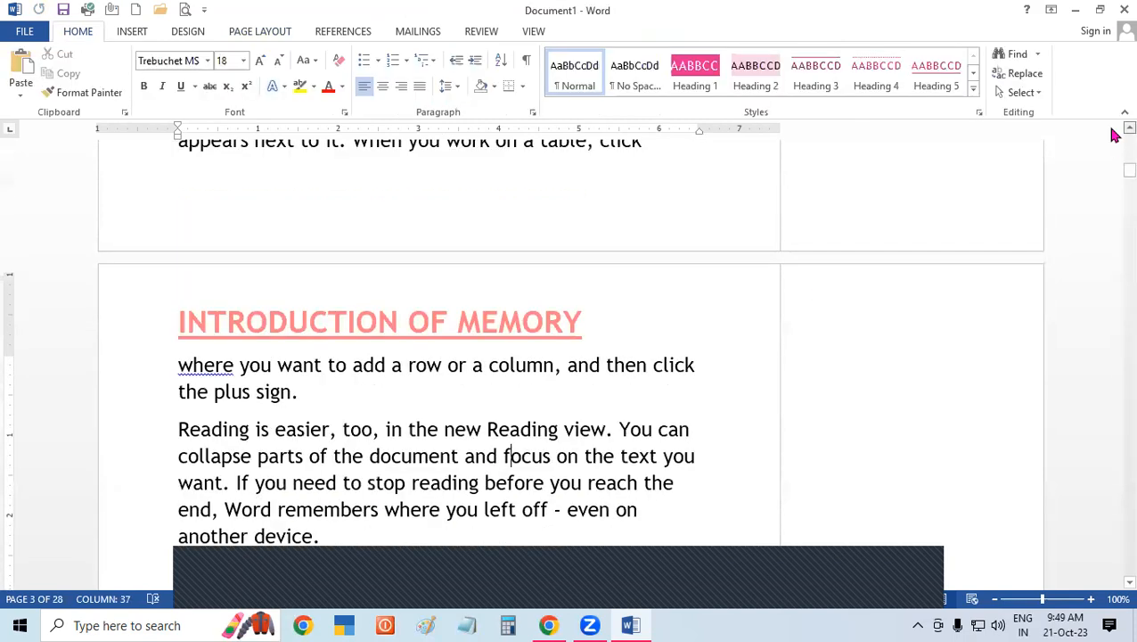
pyautogui.scroll(5, 1113, 134)
pyautogui.scroll(5, 1113, 134)
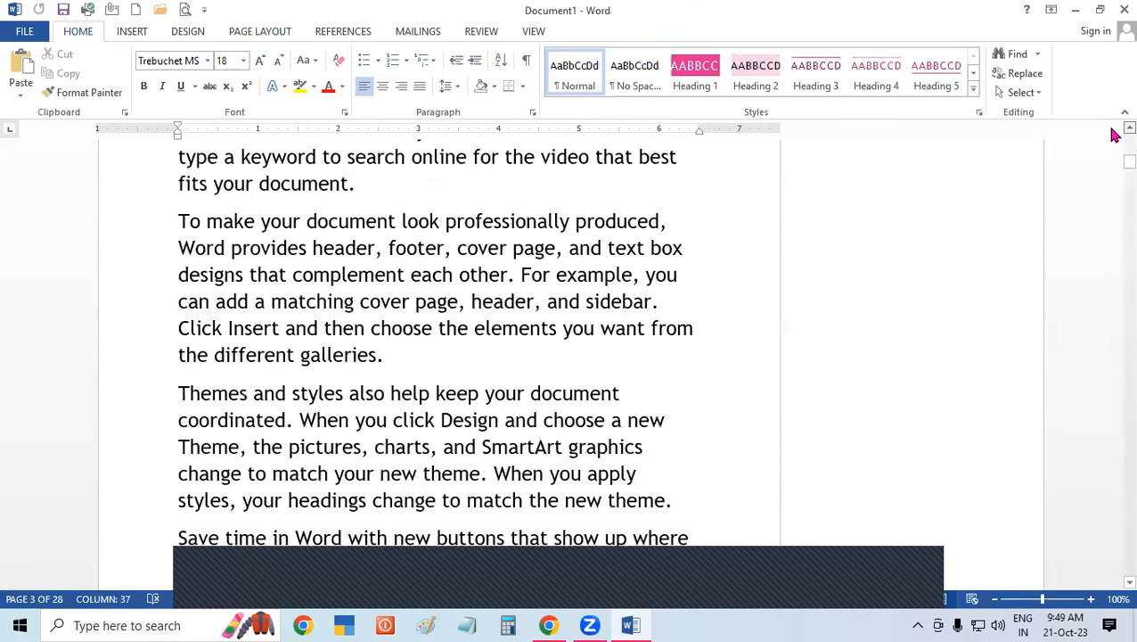
pyautogui.scroll(4, 1113, 134)
pyautogui.scroll(5, 1113, 133)
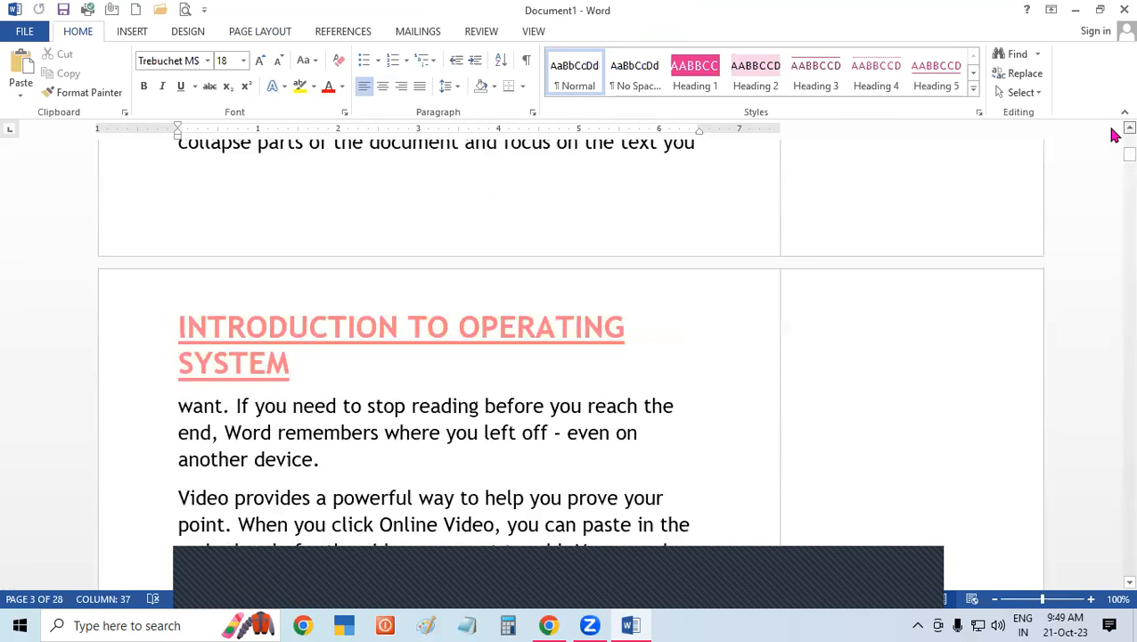
pyautogui.scroll(4, 1113, 134)
pyautogui.scroll(5, 1113, 134)
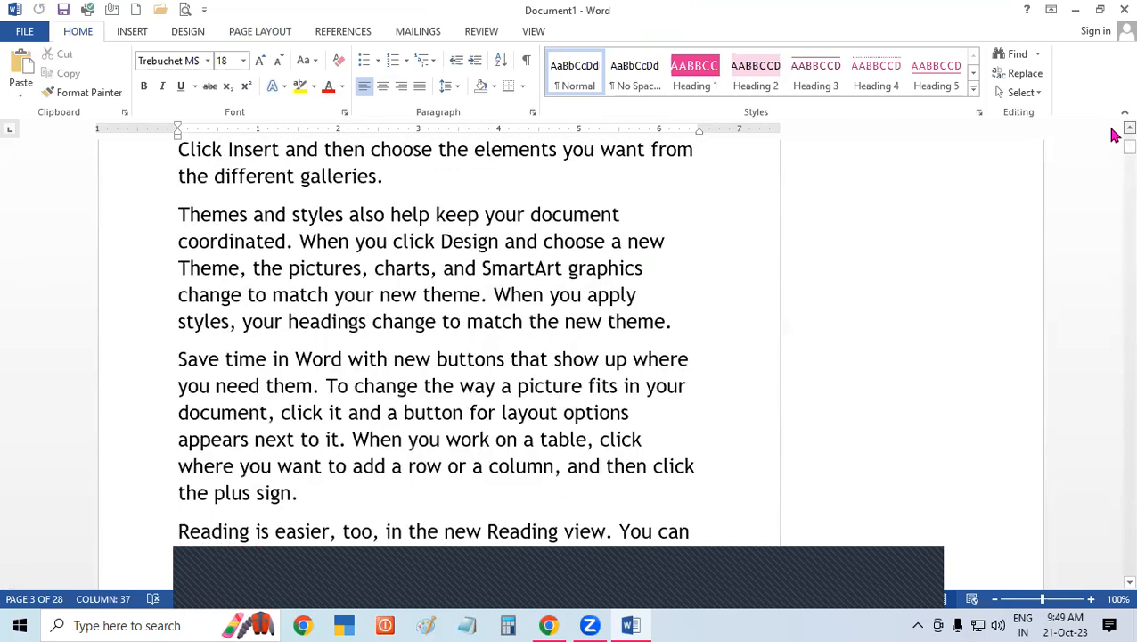
pyautogui.scroll(4, 1114, 134)
pyautogui.scroll(4, 1113, 134)
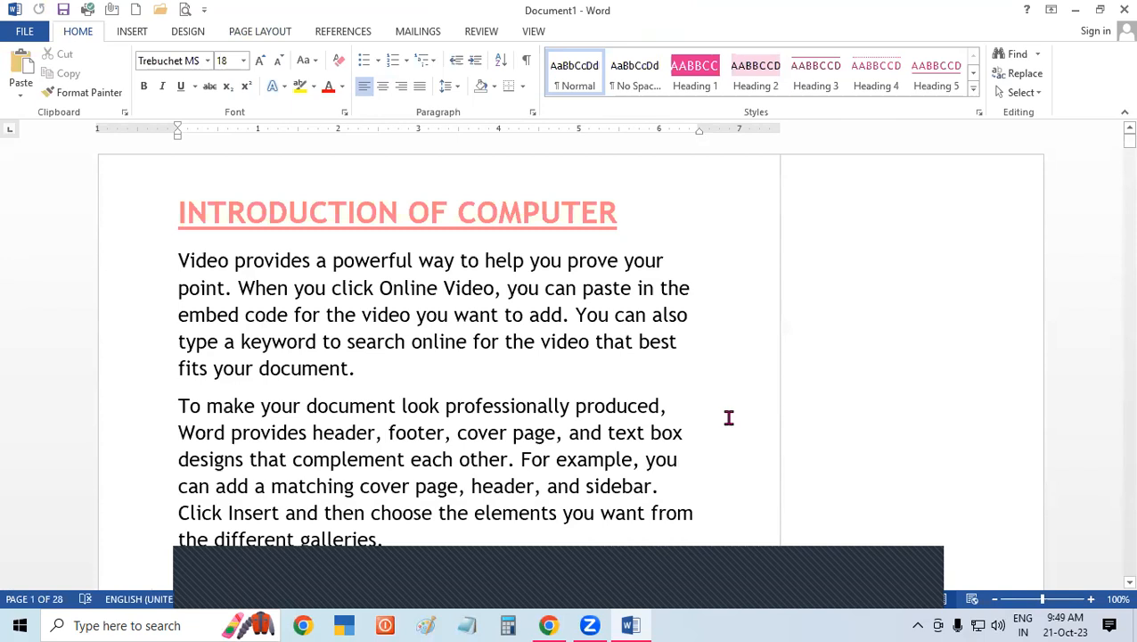
# Step: Create a new blank document, fill it with sample text using =RAND(125), and return to its beginning
pyautogui.hotkey('ctrl', 'n')
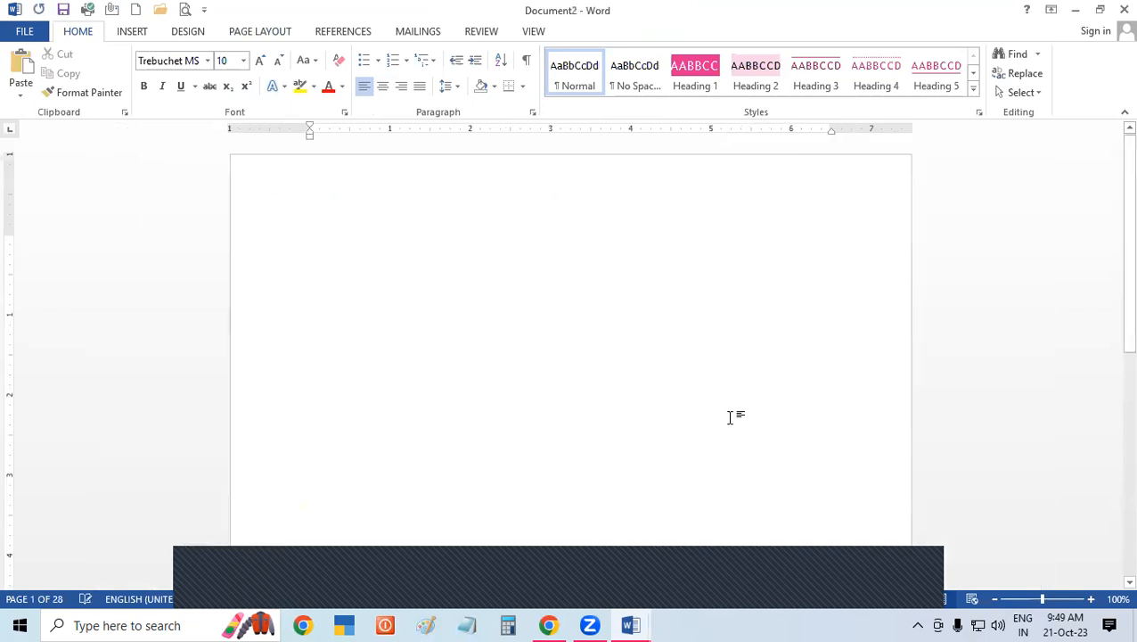
pyautogui.write('=R')
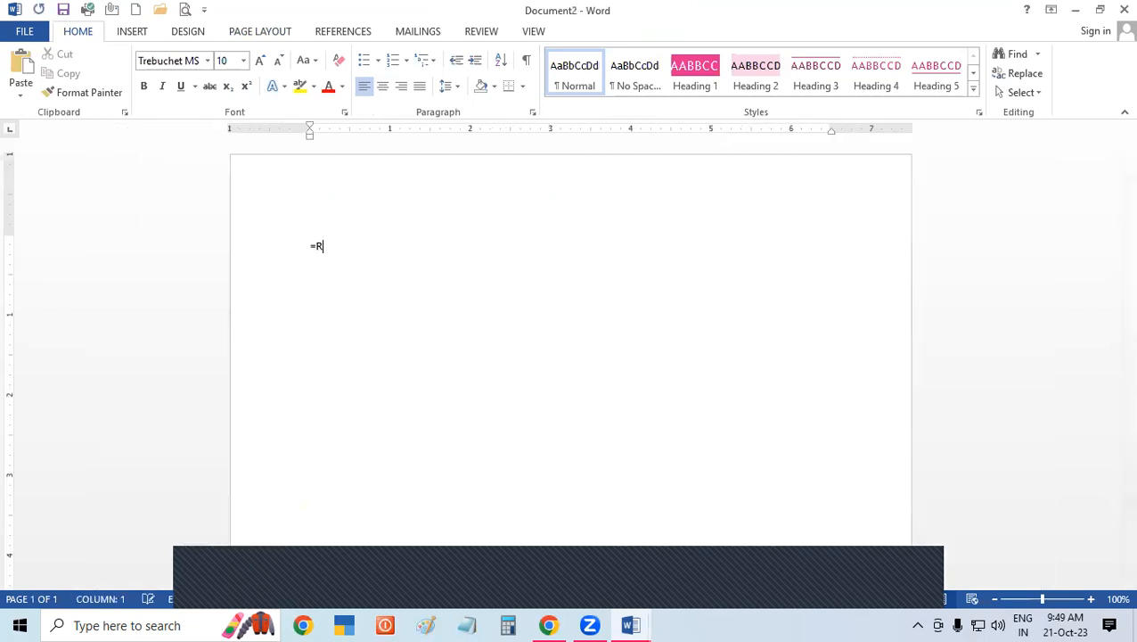
pyautogui.write('AND(125)')
pyautogui.press('Return')
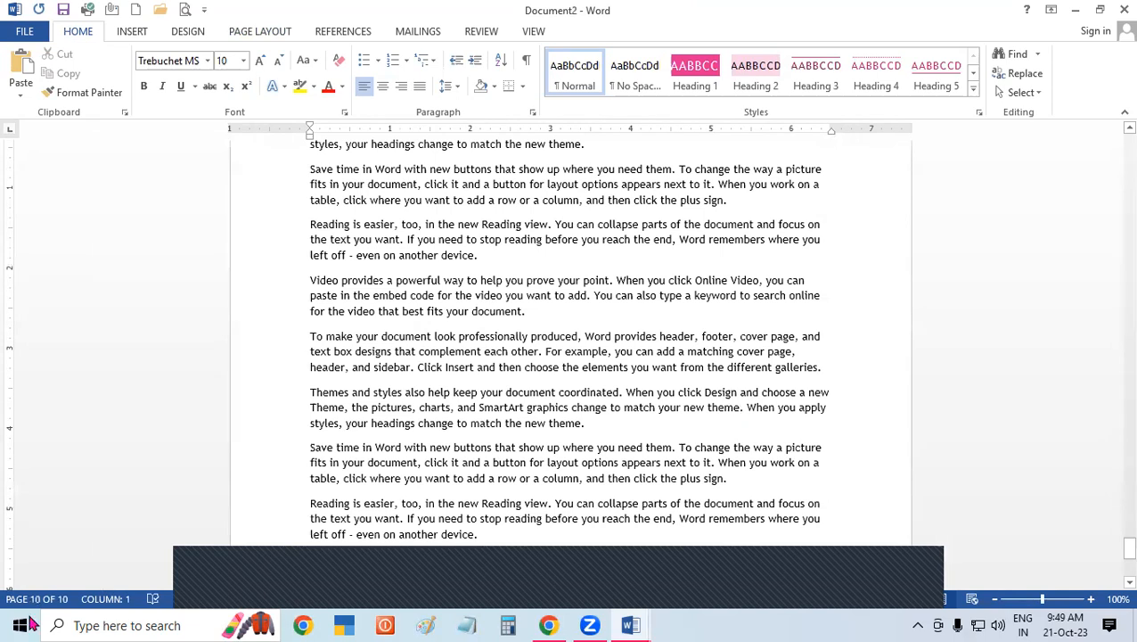
pyautogui.hotkey('ctrl', 'Home')
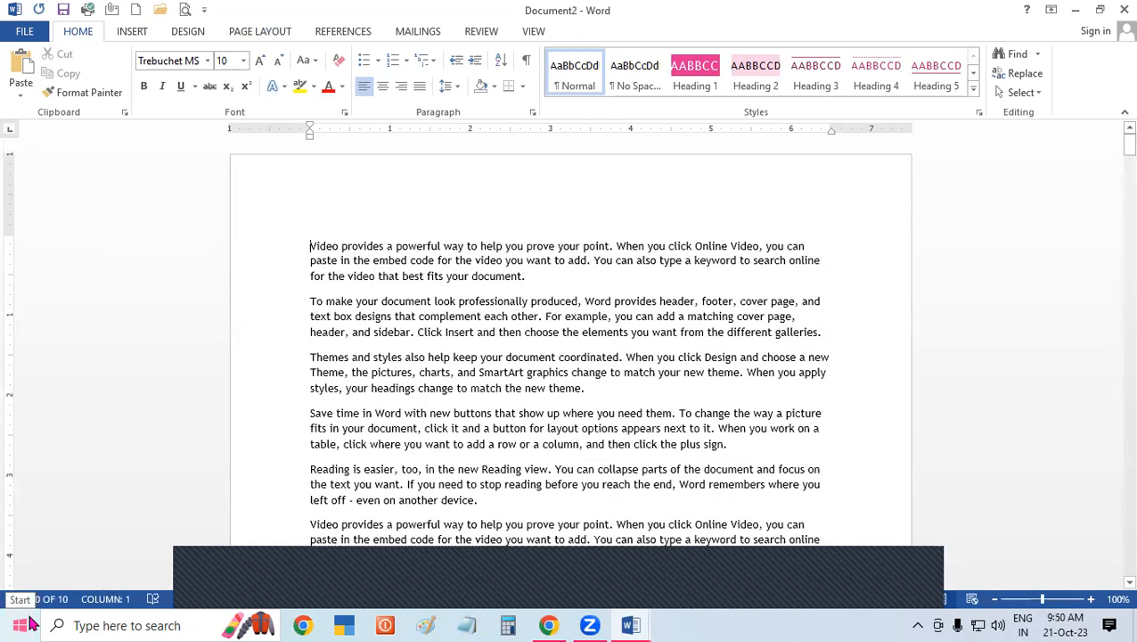
# Step: Insert the built-in Blank footer and go to its placeholder at the end of page 1
pyautogui.click(138, 38)
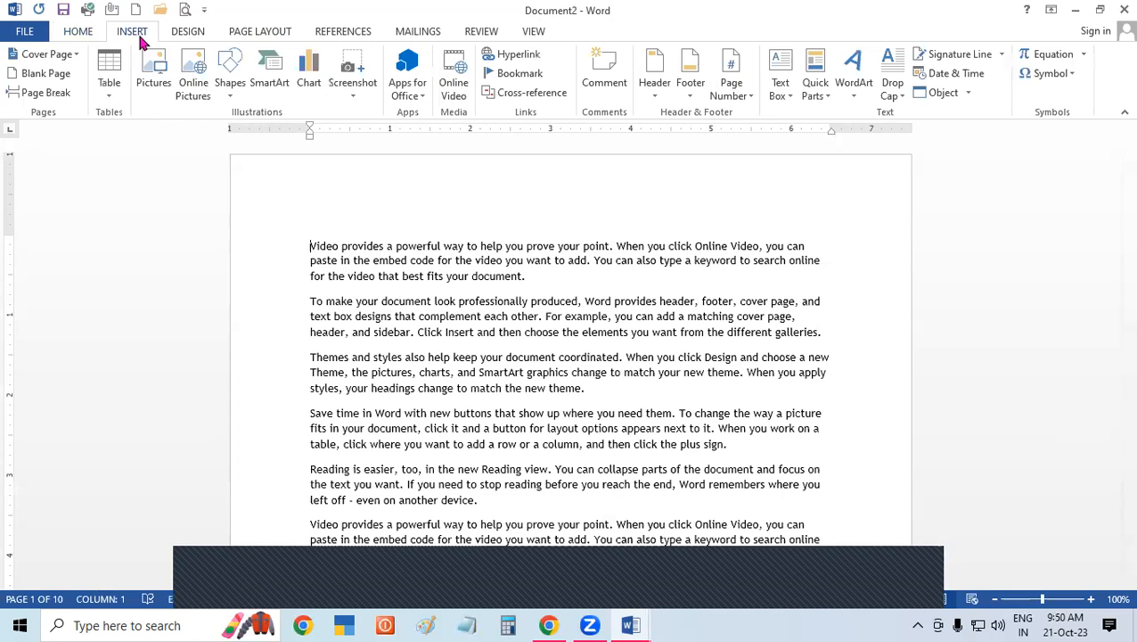
pyautogui.click(691, 72)
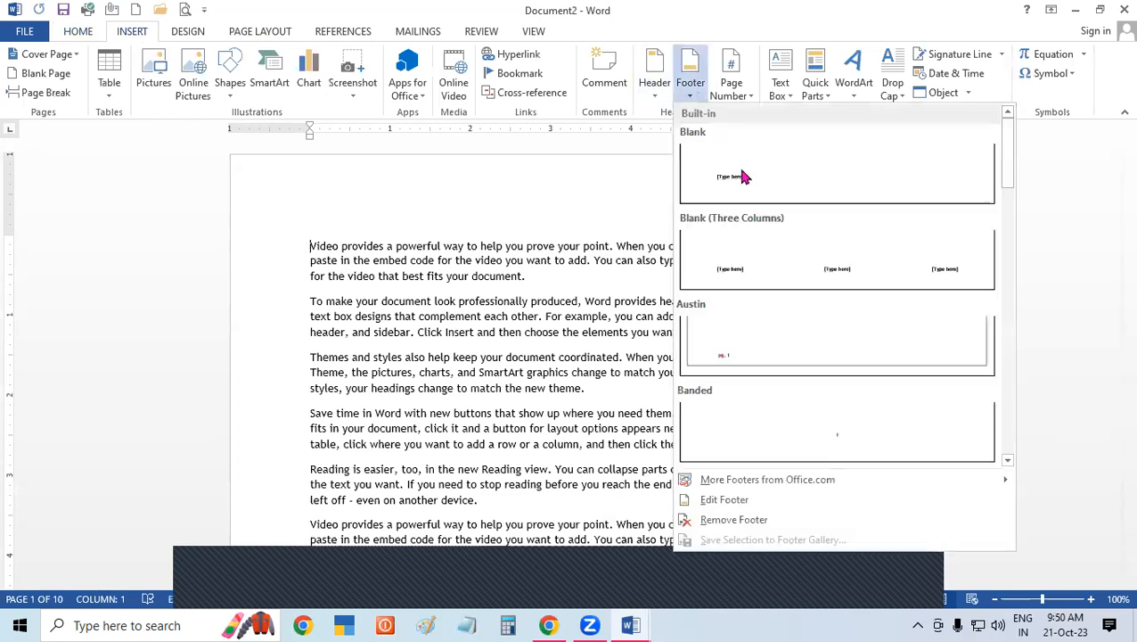
pyautogui.click(747, 179)
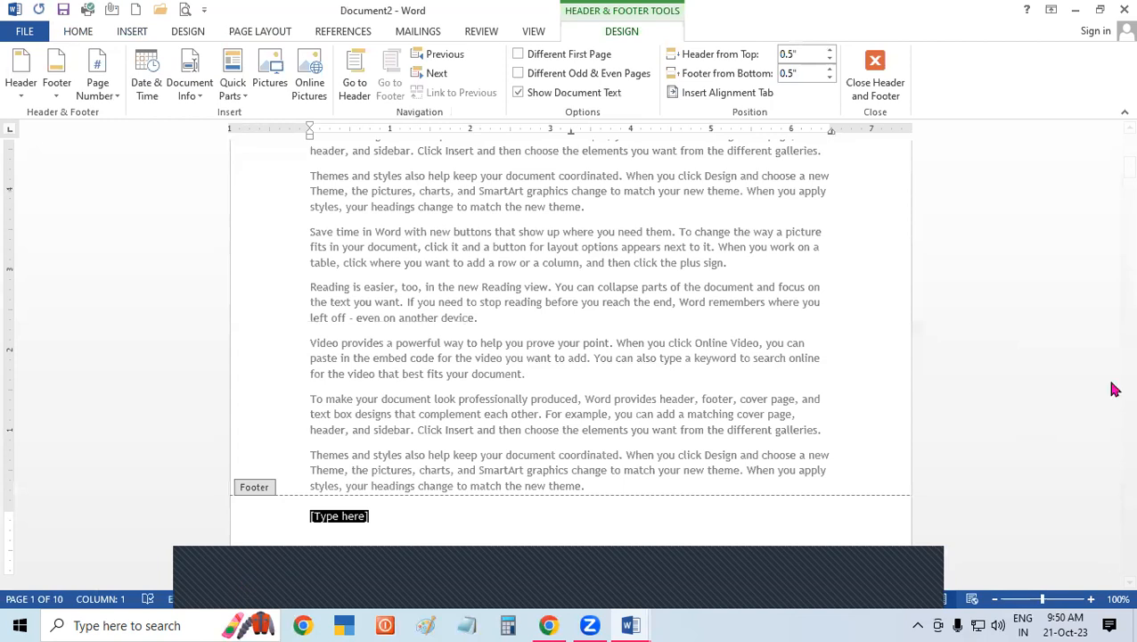
pyautogui.scroll(5, 1113, 130)
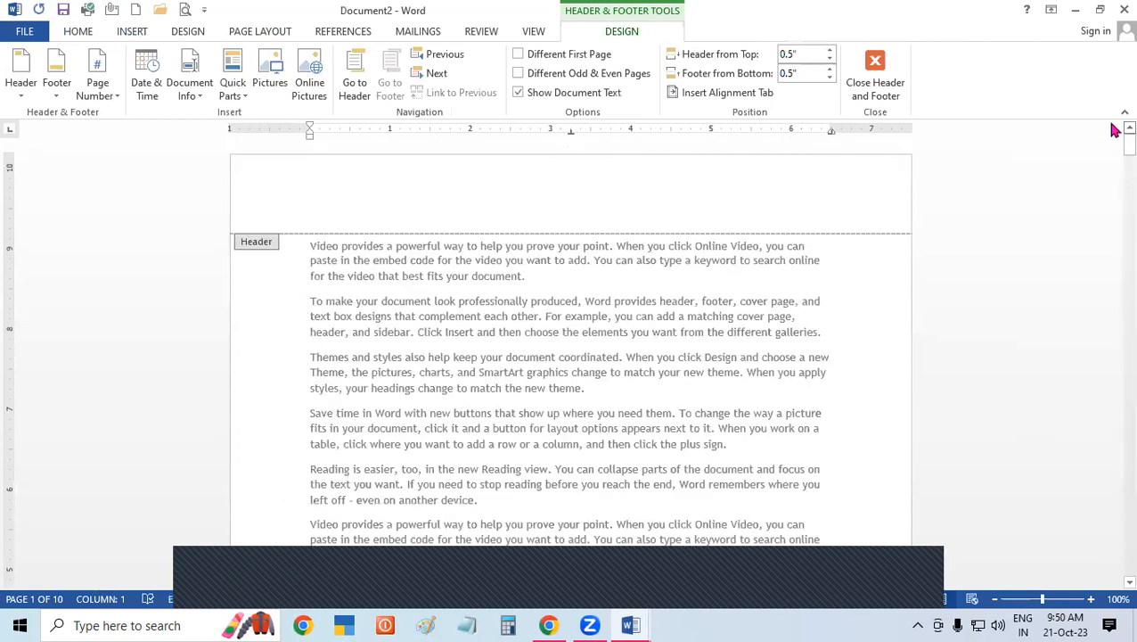
pyautogui.scroll(-1, 1113, 585)
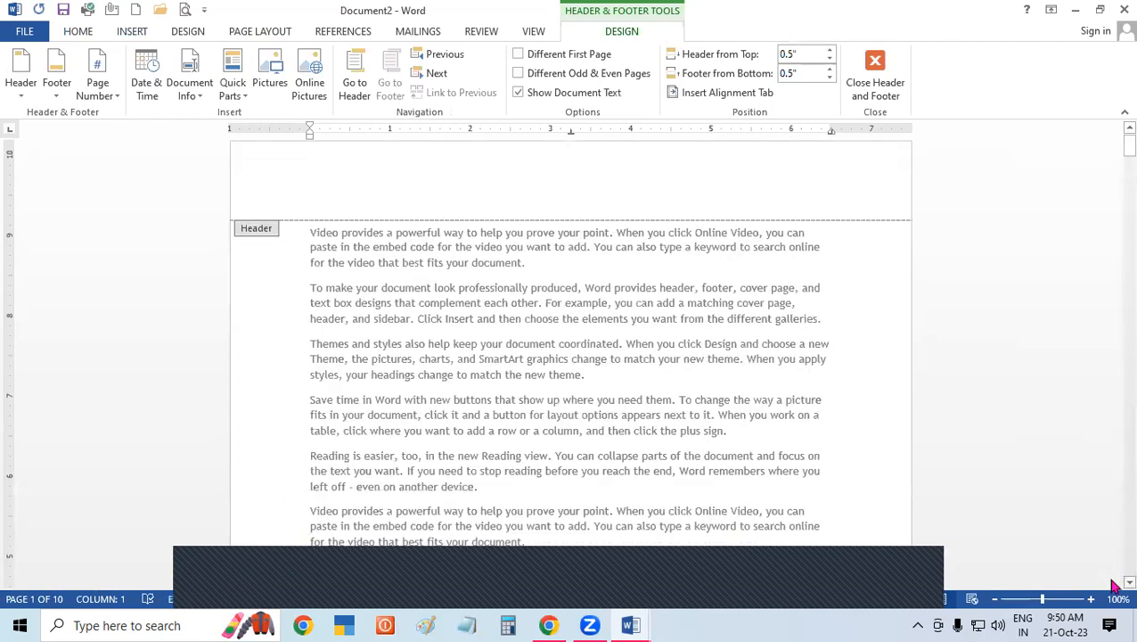
pyautogui.scroll(-4, 1113, 585)
pyautogui.scroll(-3, 1113, 585)
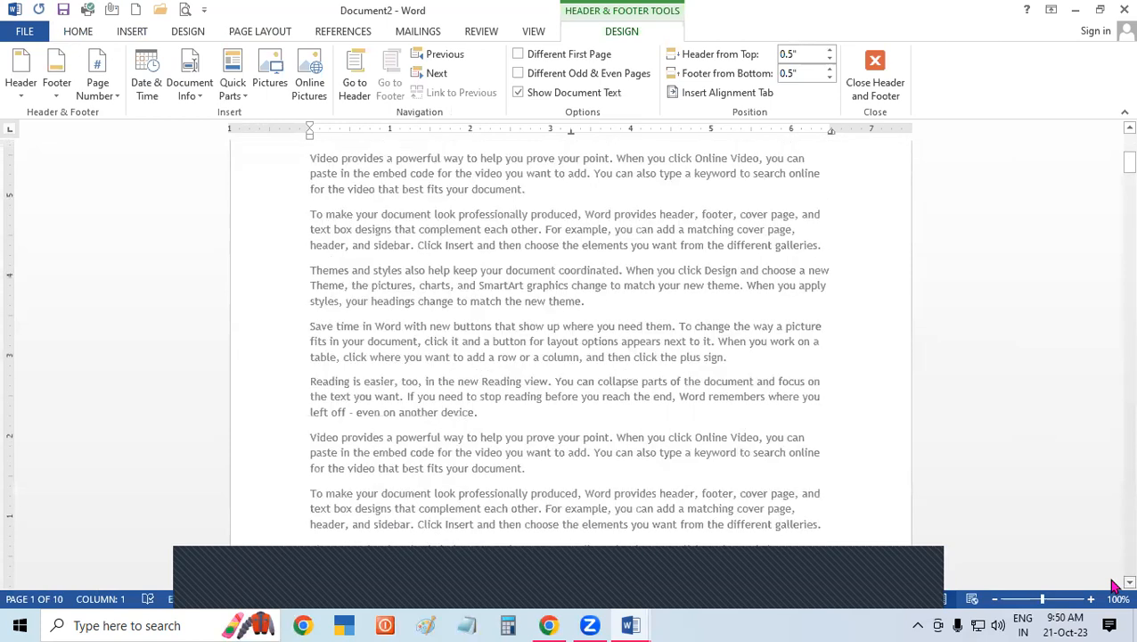
pyautogui.scroll(-6, 202, 486)
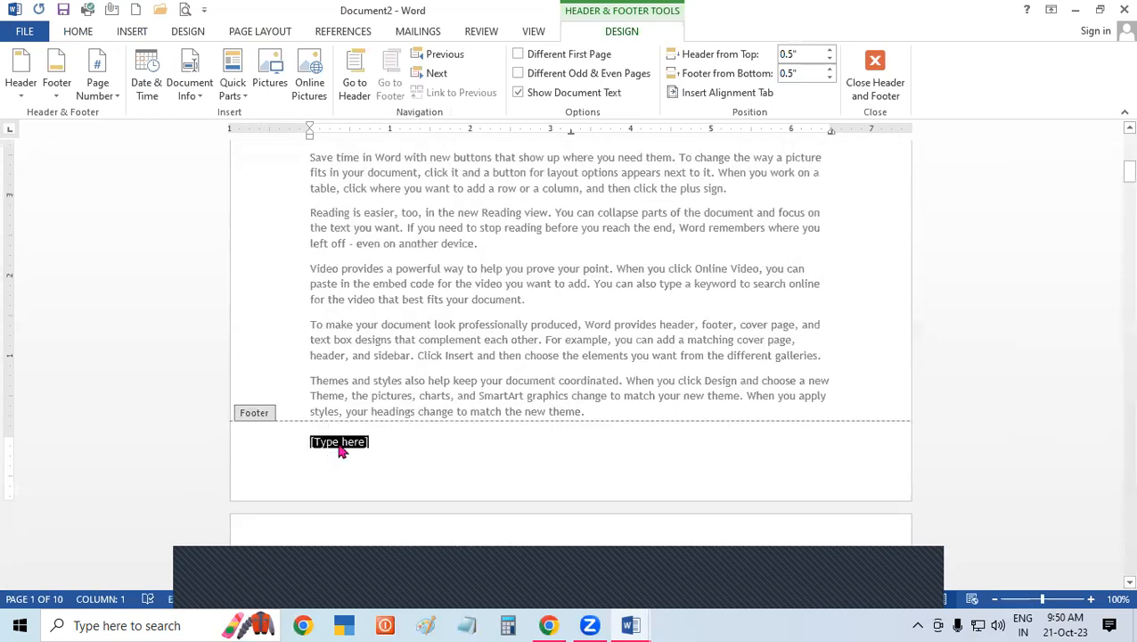
# Step: Replace the footer placeholder with the text "PAGE NUMBER 1 COMPUTER"
pyautogui.write('PAG')
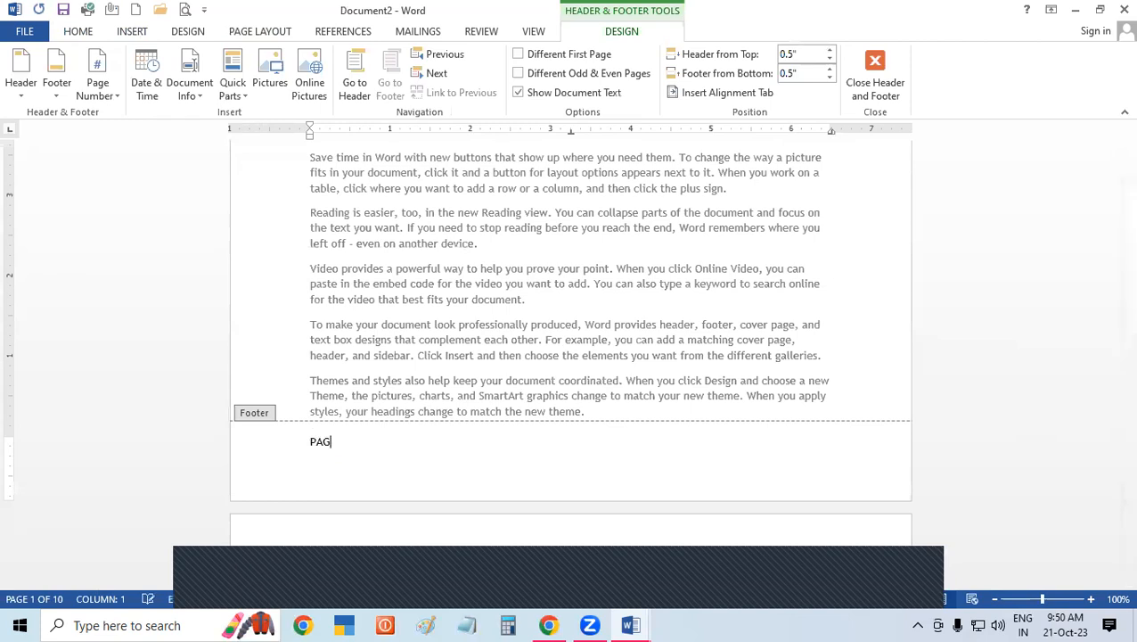
pyautogui.write('E NU')
pyautogui.write('MBER 1')
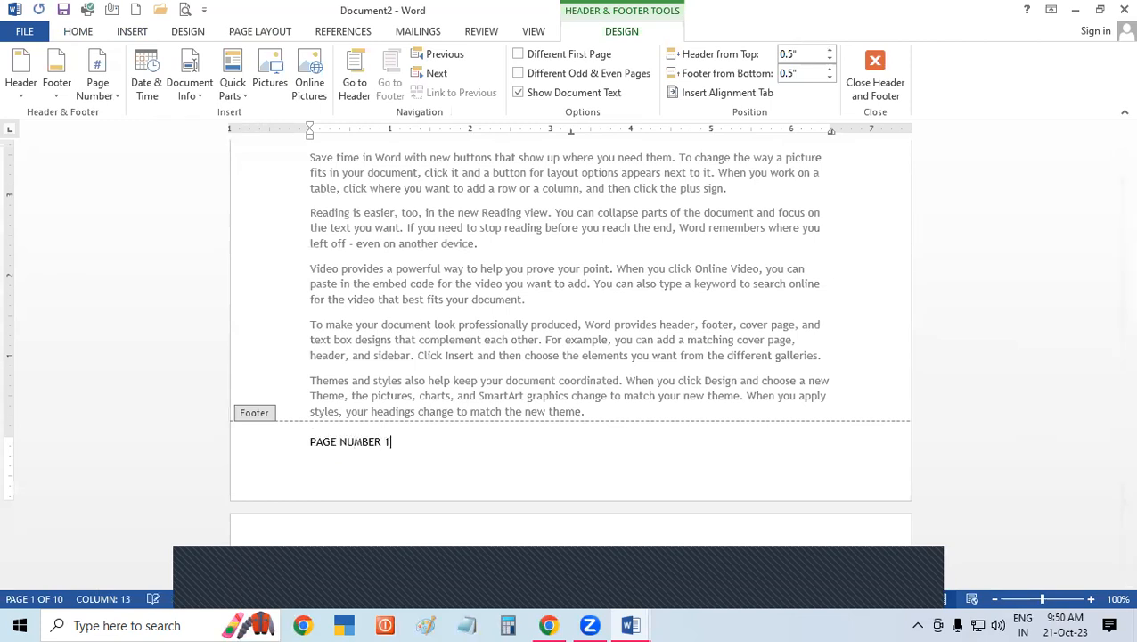
pyautogui.write(' COMPUTER')
# Step: Enlarge the whole footer text by nine font-size increments, make it bold and underlined, and return to the document body
pyautogui.hotkey('shift', 'Left')
pyautogui.hotkey('ctrl', 'a')
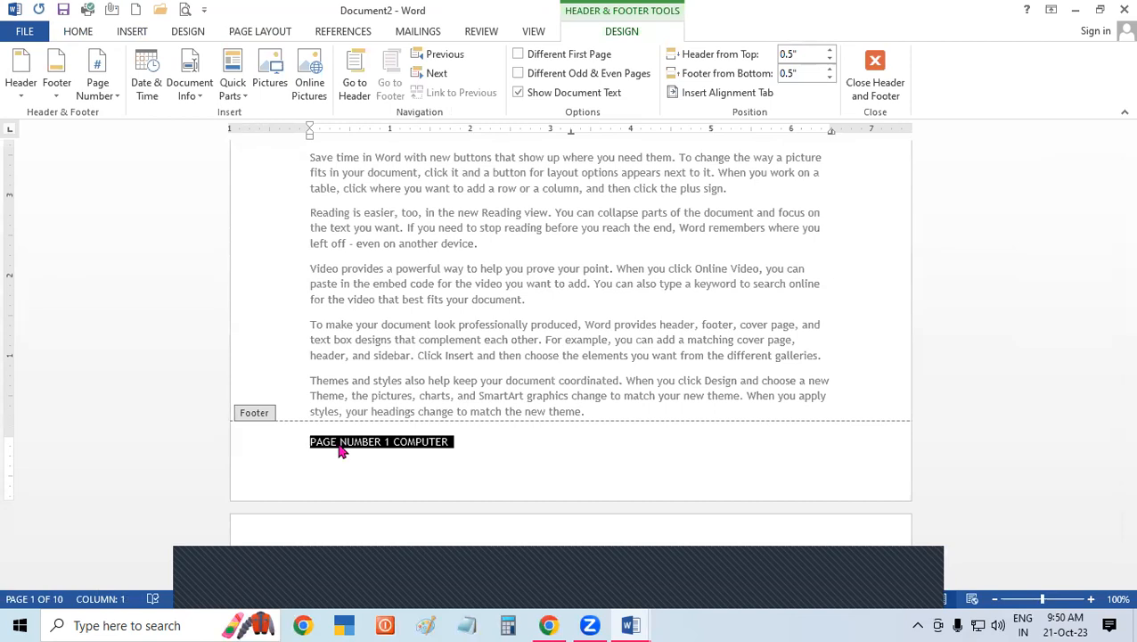
pyautogui.hotkey('ctrl', 'shift', '.')
pyautogui.hotkey('ctrl', 'shift', '.')
pyautogui.hotkey('ctrl', 'shift', '.')
pyautogui.hotkey('ctrl', 'shift', '.')
pyautogui.hotkey('ctrl', 'shift', '.')
pyautogui.hotkey('ctrl', 'shift', '.')
pyautogui.hotkey('ctrl', 'shift', '.')
pyautogui.hotkey('ctrl', 'shift', '.')
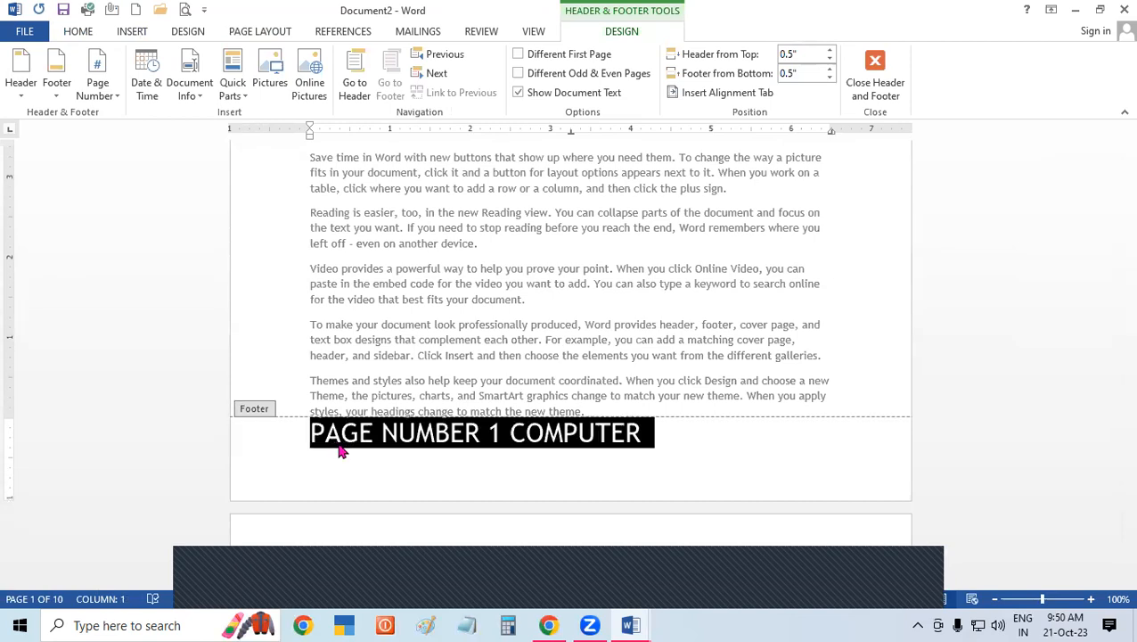
pyautogui.hotkey('ctrl', 'shift', '.')
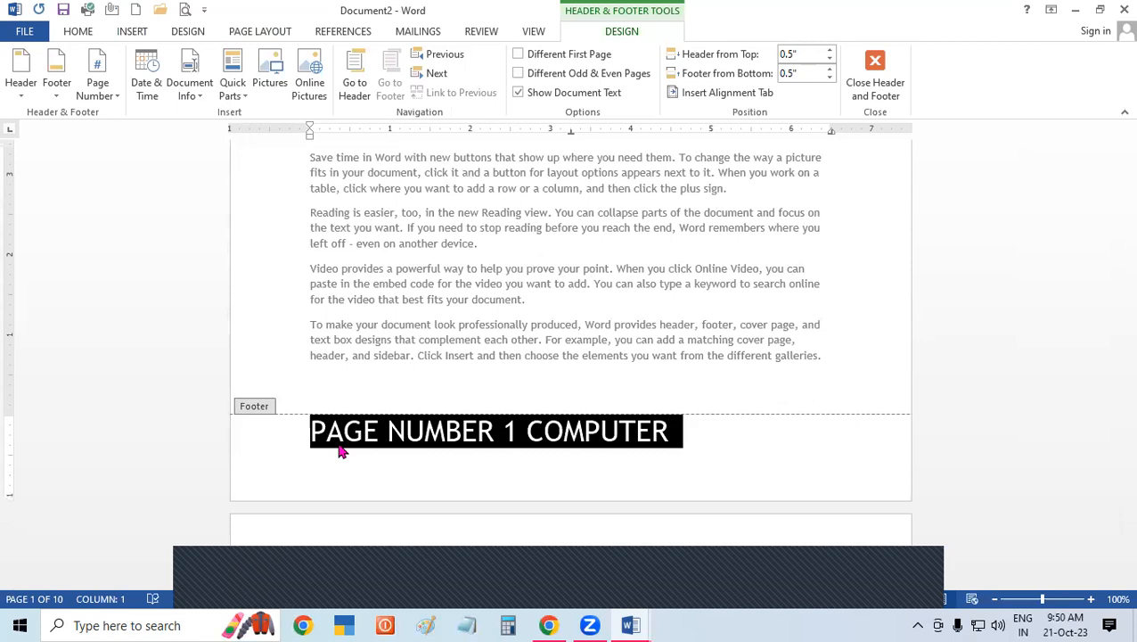
pyautogui.hotkey('ctrl', 'b')
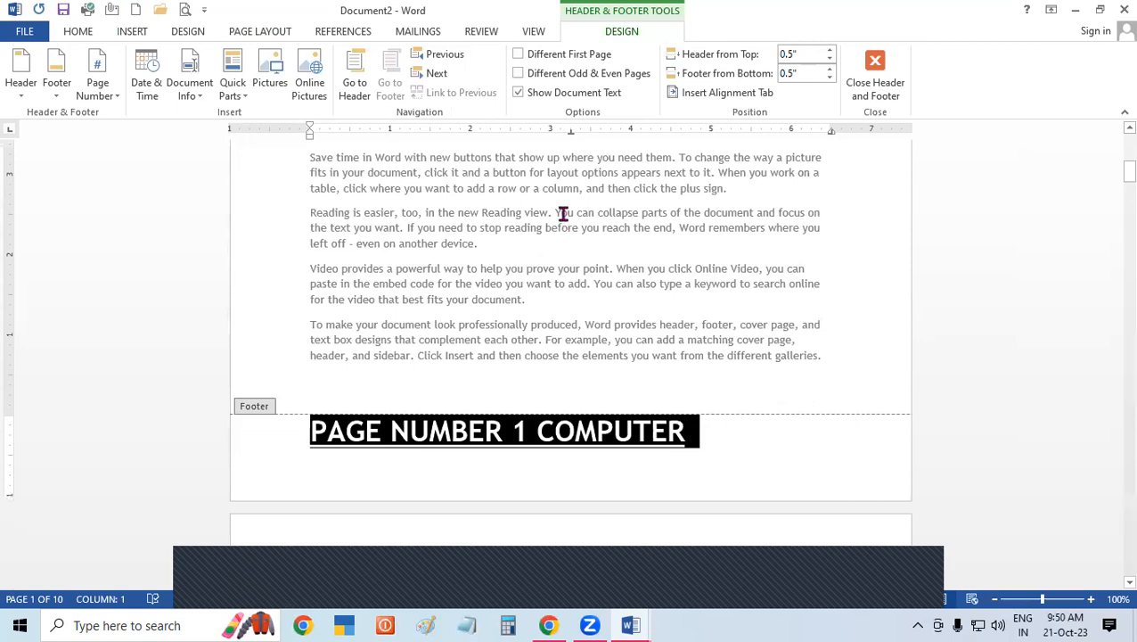
pyautogui.press('Escape')
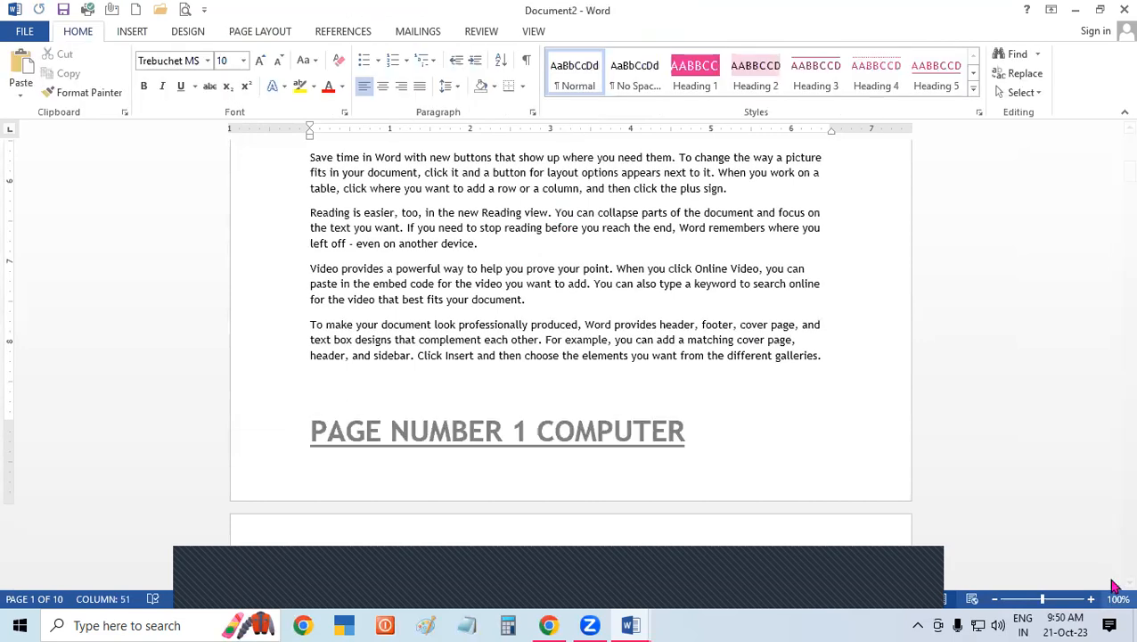
# Step: Look through pages 1 and 2 to compare their footers
pyautogui.scroll(-1, 1114, 585)
pyautogui.scroll(-4, 1114, 585)
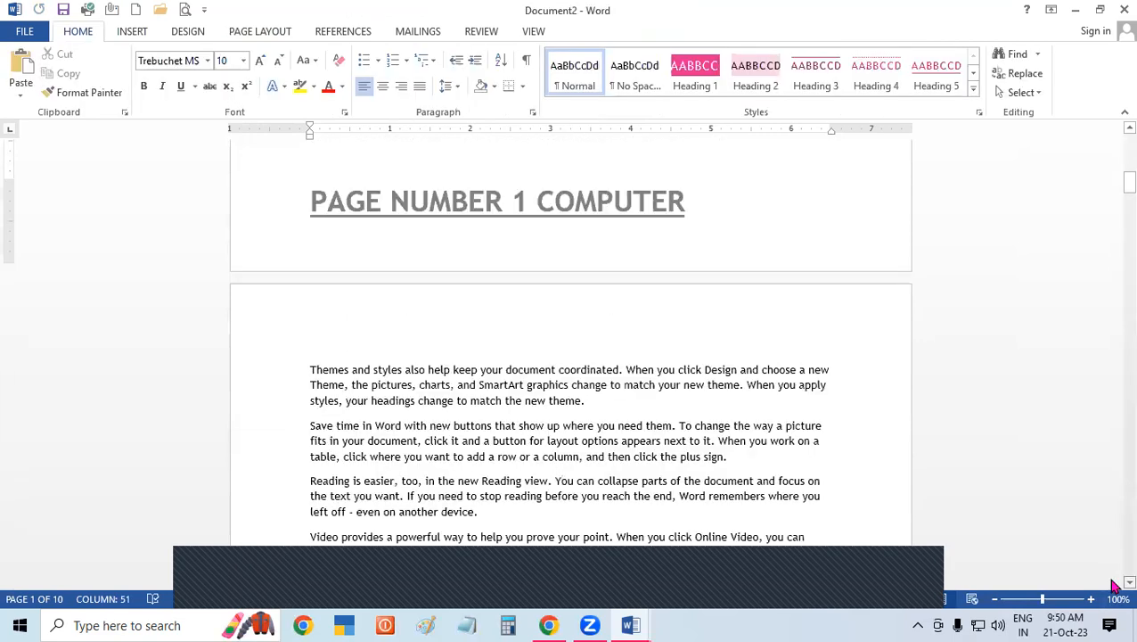
pyautogui.scroll(-5, 1114, 585)
pyautogui.scroll(-4, 1114, 585)
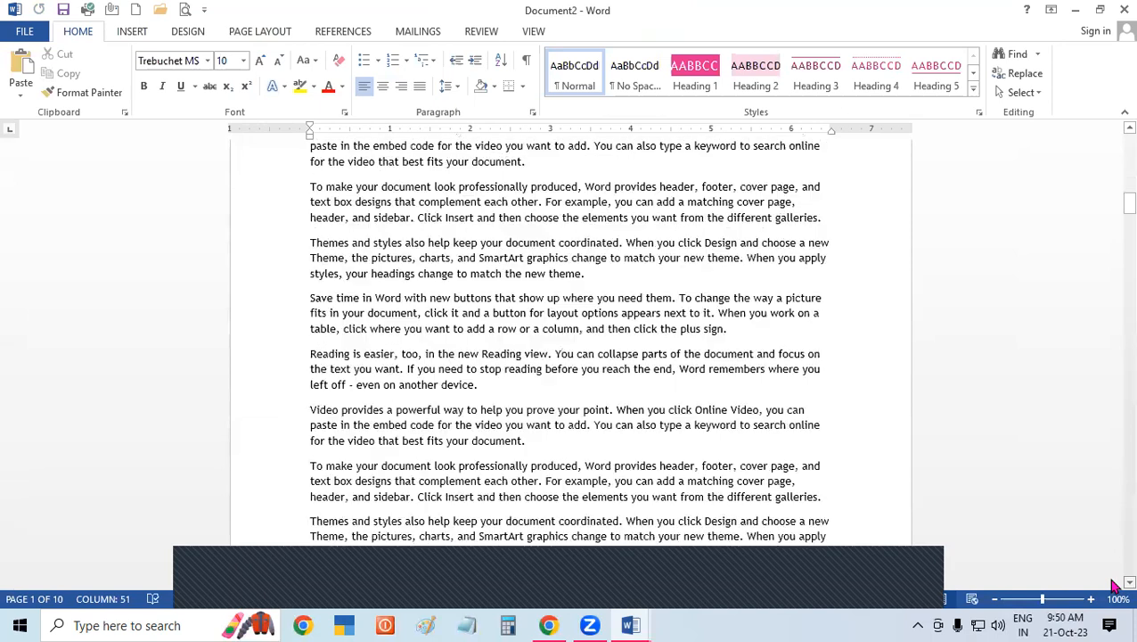
pyautogui.scroll(-5, 1114, 585)
pyautogui.scroll(-1, 1114, 586)
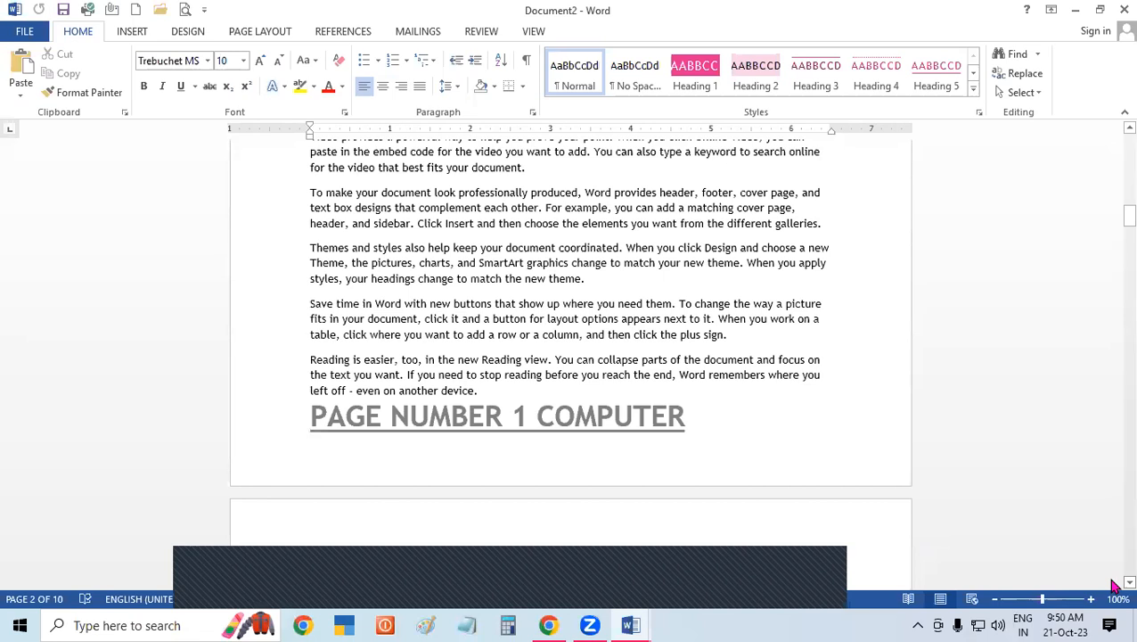
pyautogui.scroll(2, 1114, 133)
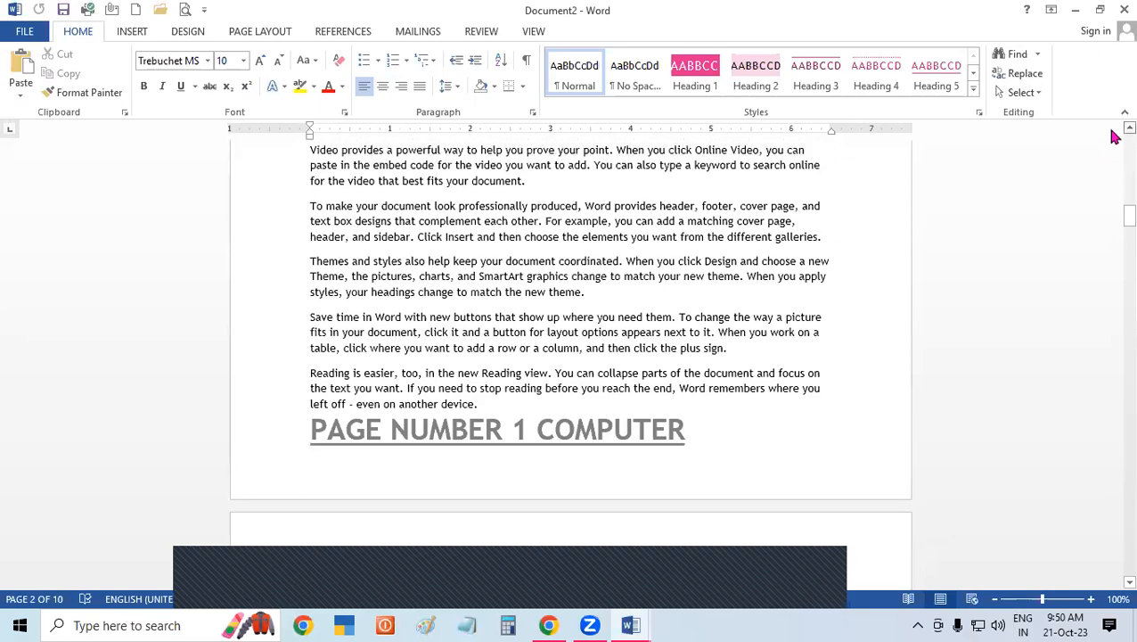
pyautogui.scroll(10, 1114, 136)
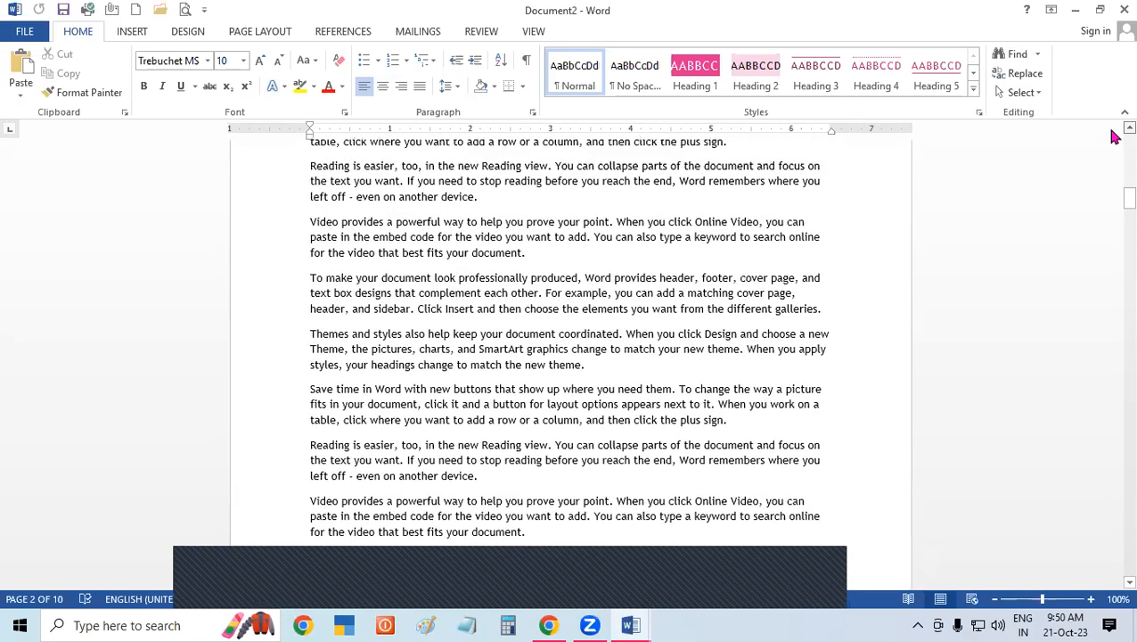
pyautogui.scroll(10, 1123, 132)
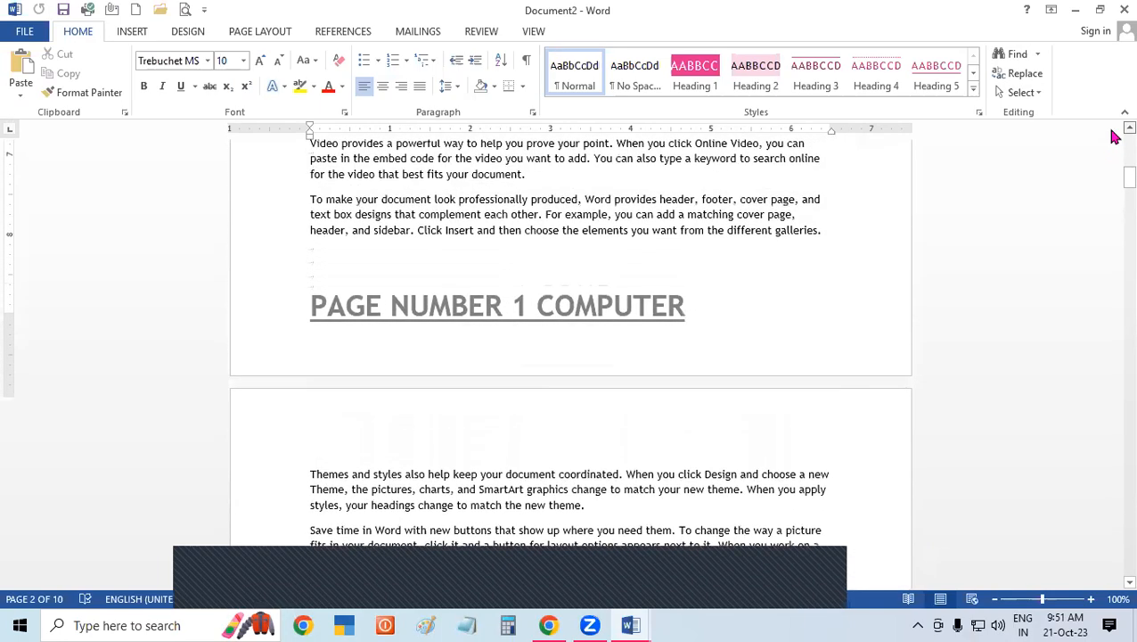
# Step: Insert a Next Page section break at the end of page 1, after "the different galleries."
pyautogui.click(828, 249)
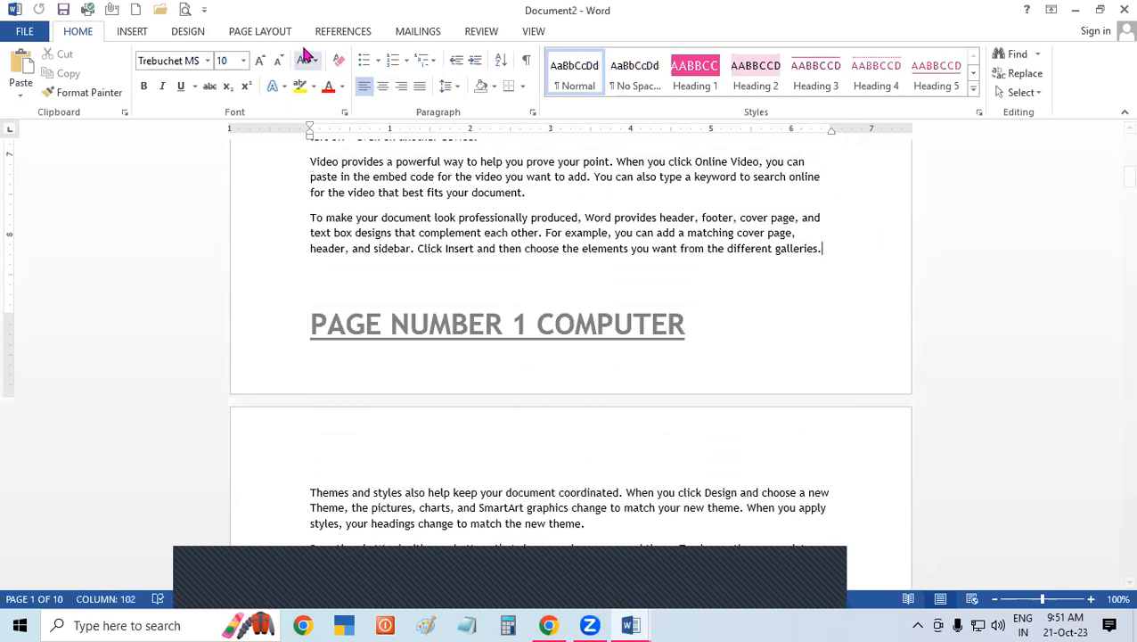
pyautogui.click(277, 32)
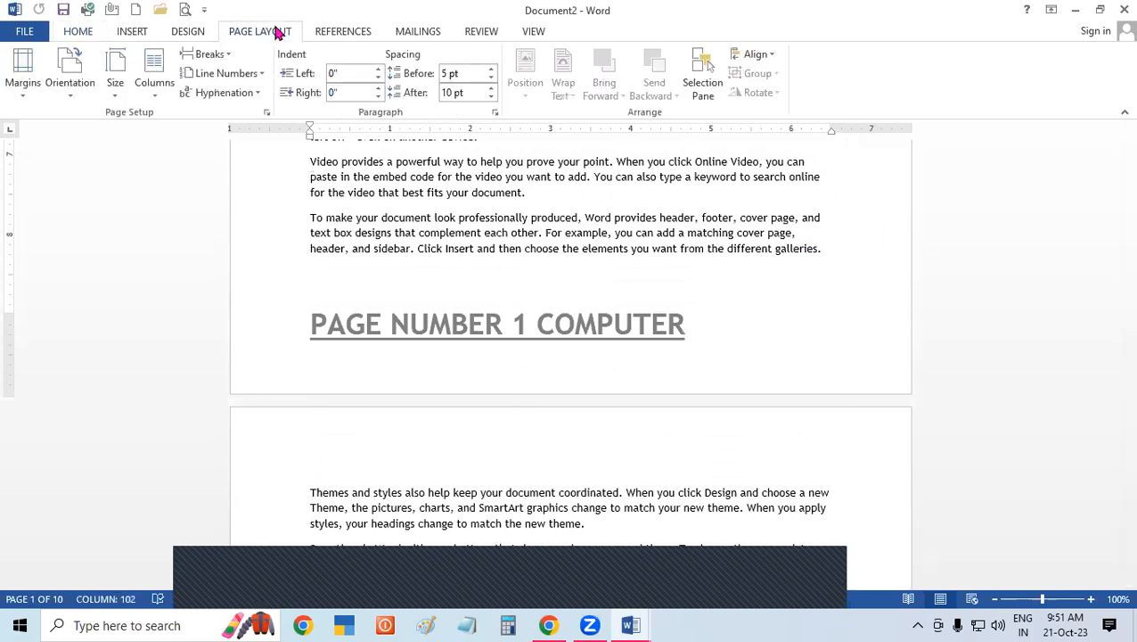
pyautogui.click(213, 54)
pyautogui.click(220, 281)
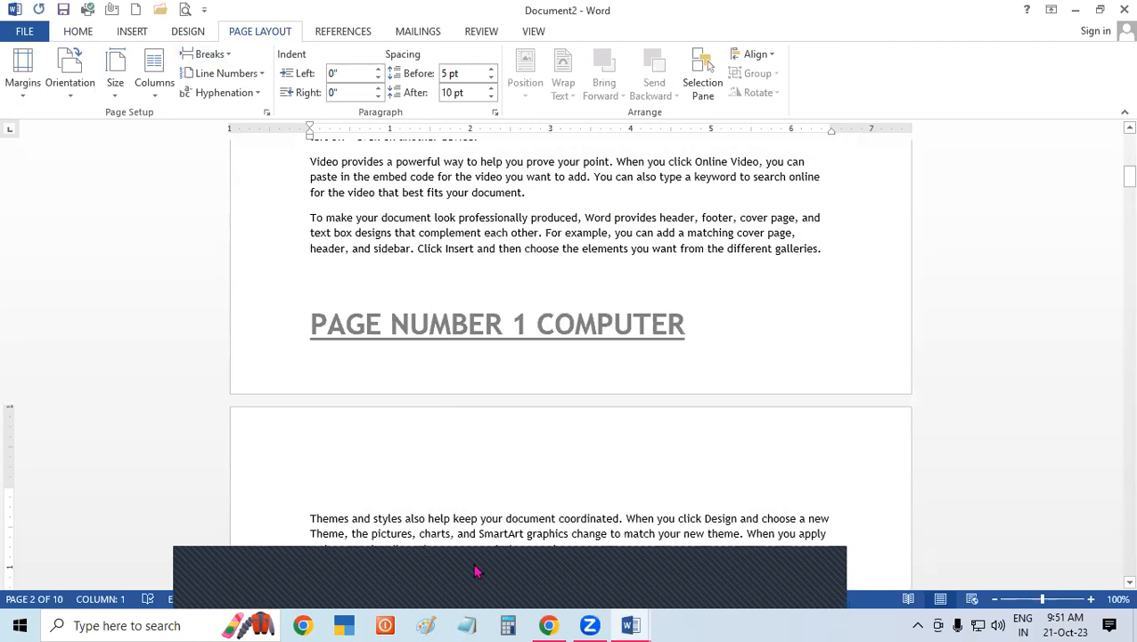
# Step: Open the page 2 footer in section 2 and unlink it from the previous section's footer
pyautogui.scroll(-2, 1112, 591)
pyautogui.scroll(-10, 1114, 594)
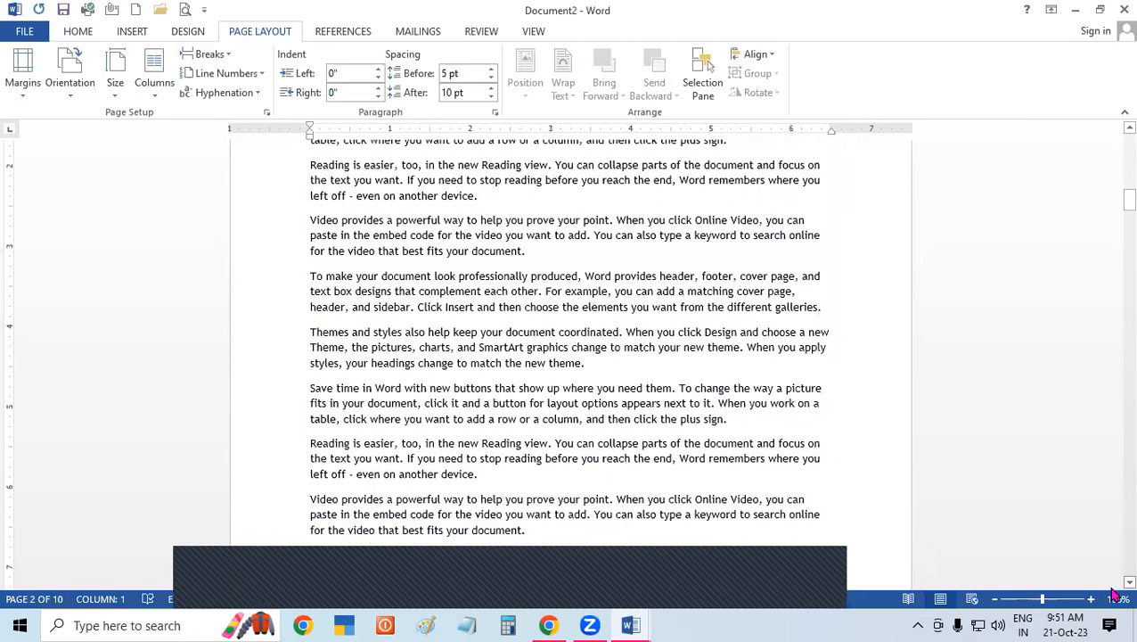
pyautogui.scroll(-10, 1114, 594)
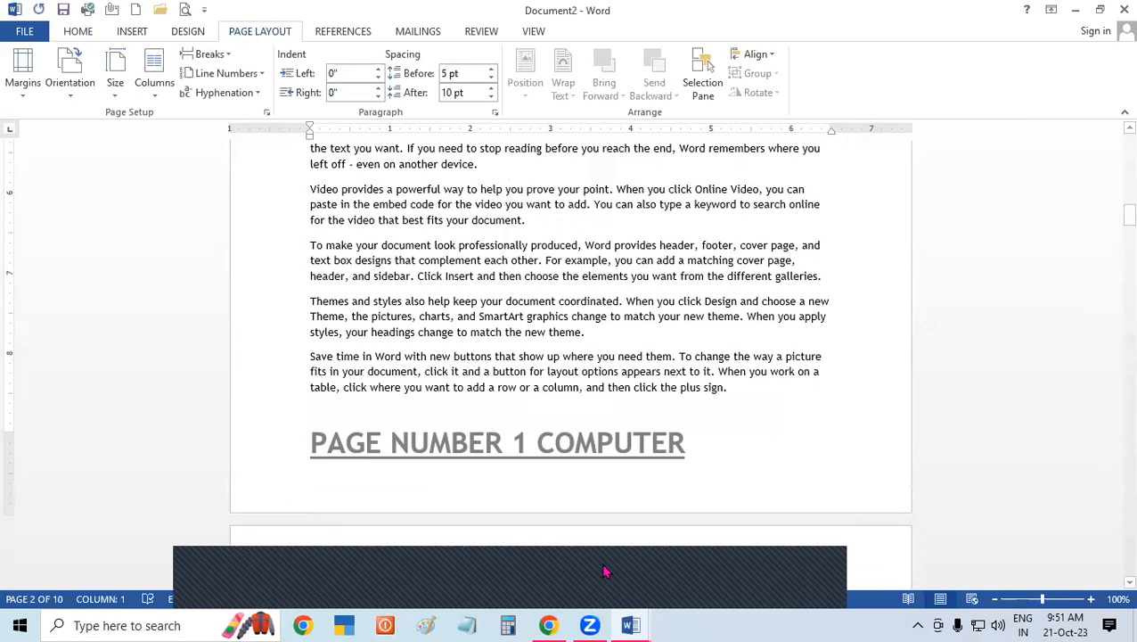
pyautogui.doubleClick(440, 436)
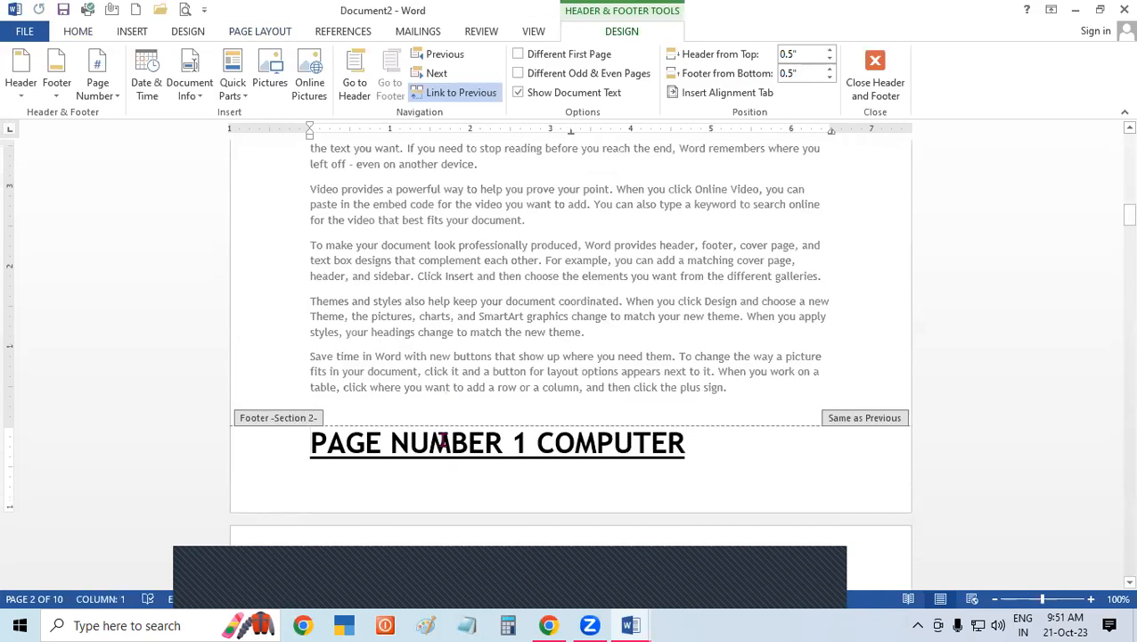
pyautogui.click(459, 92)
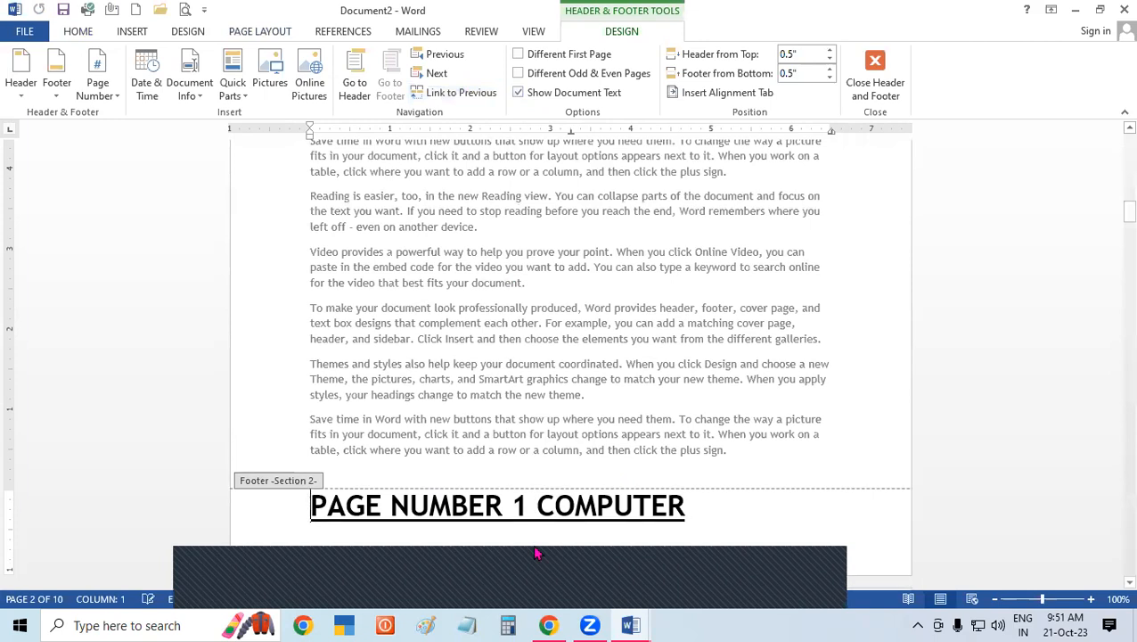
# Step: Change the section 2 footer text to "PAGE NUMBER 2 CPU" and return to the document body
pyautogui.click(532, 508)
pyautogui.press('BackSpace')
pyautogui.write('2')
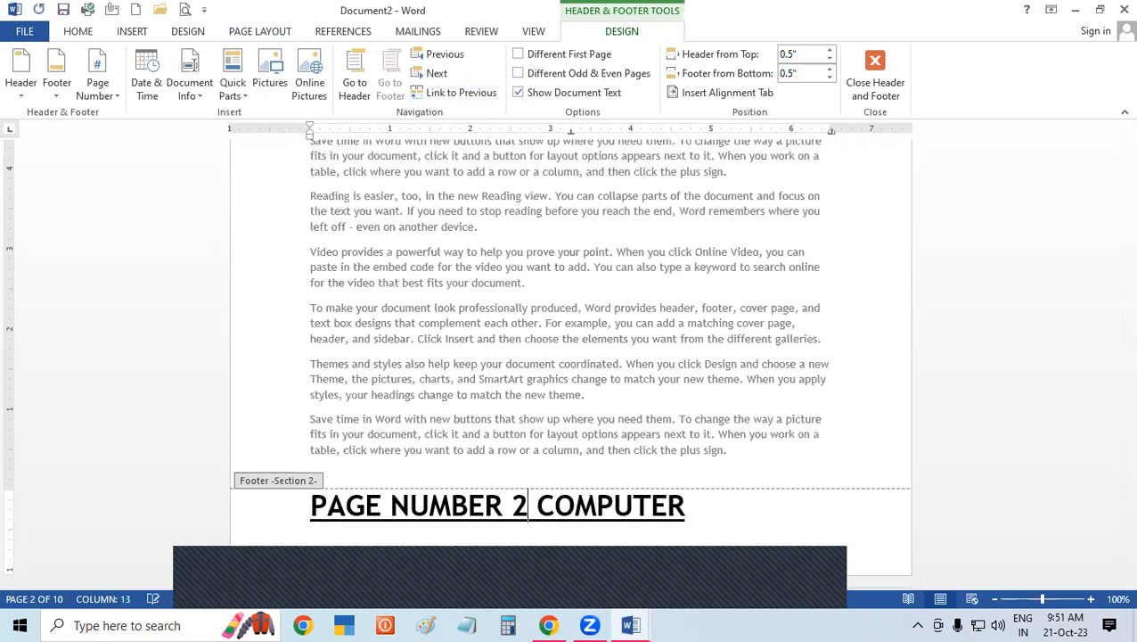
pyautogui.click(709, 504)
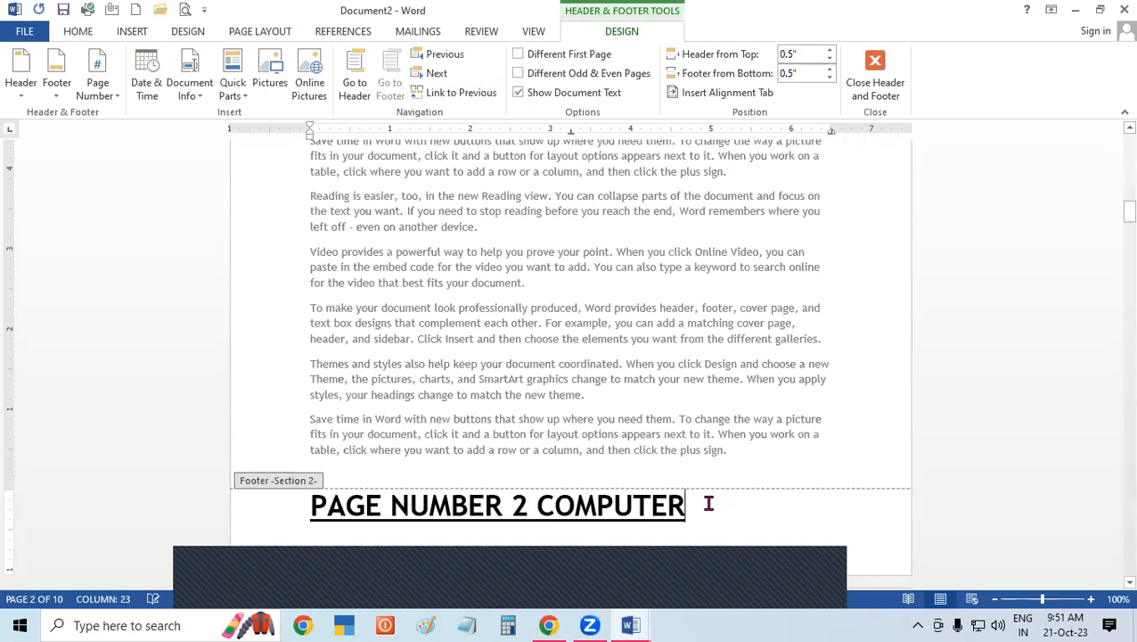
pyautogui.press('BackSpace')
pyautogui.press('BackSpace')
pyautogui.press('BackSpace')
pyautogui.press('BackSpace')
pyautogui.press('BackSpace')
pyautogui.press('BackSpace')
pyautogui.press('BackSpace')
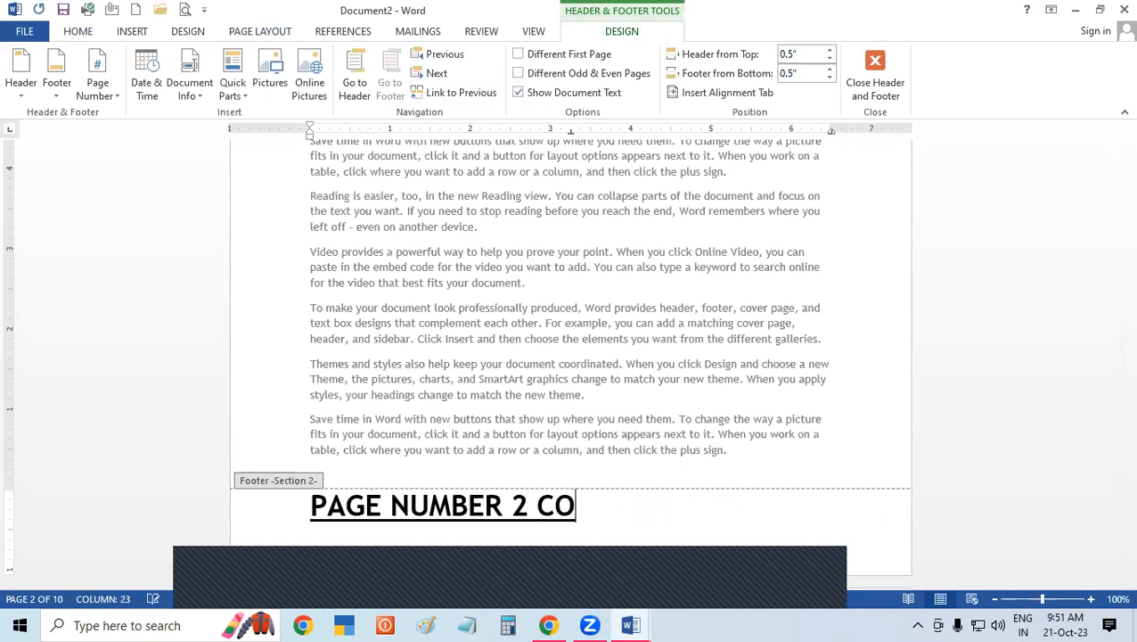
pyautogui.write('PU')
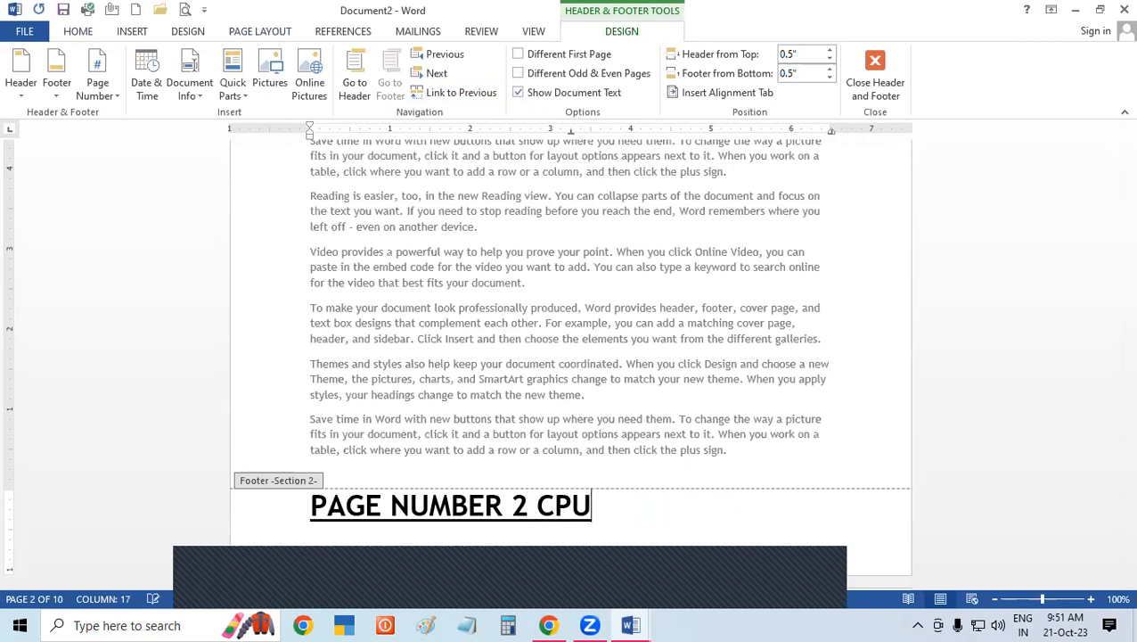
pyautogui.doubleClick(753, 395)
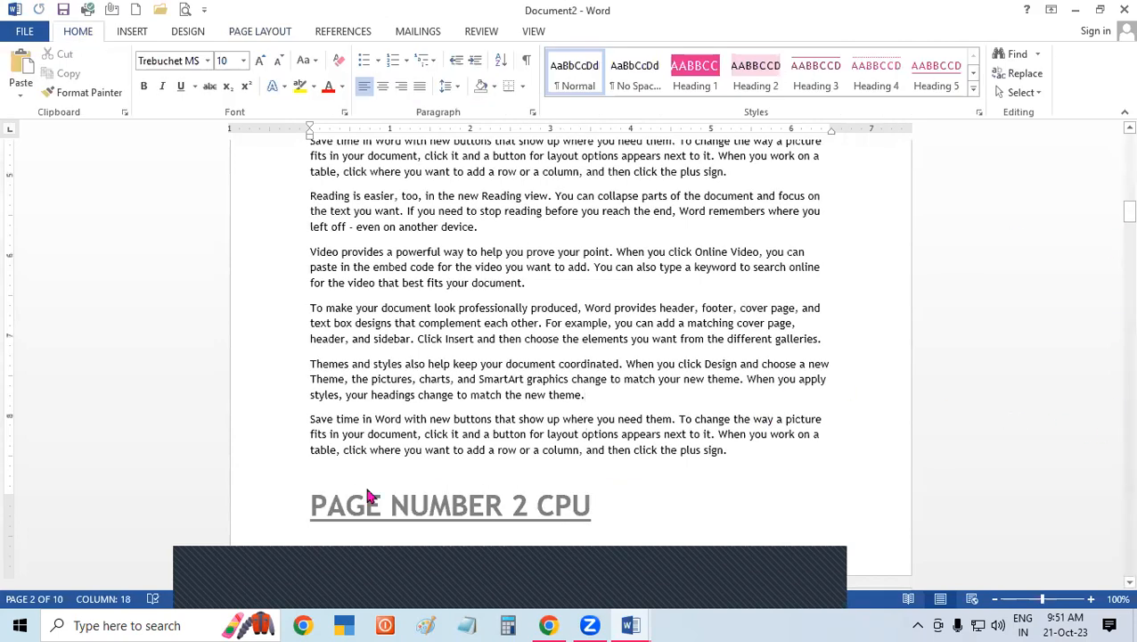
# Step: Look through pages 1 and 2 to check the footer of each section
pyautogui.scroll(3, 256, 523)
pyautogui.scroll(-1, 640, 388)
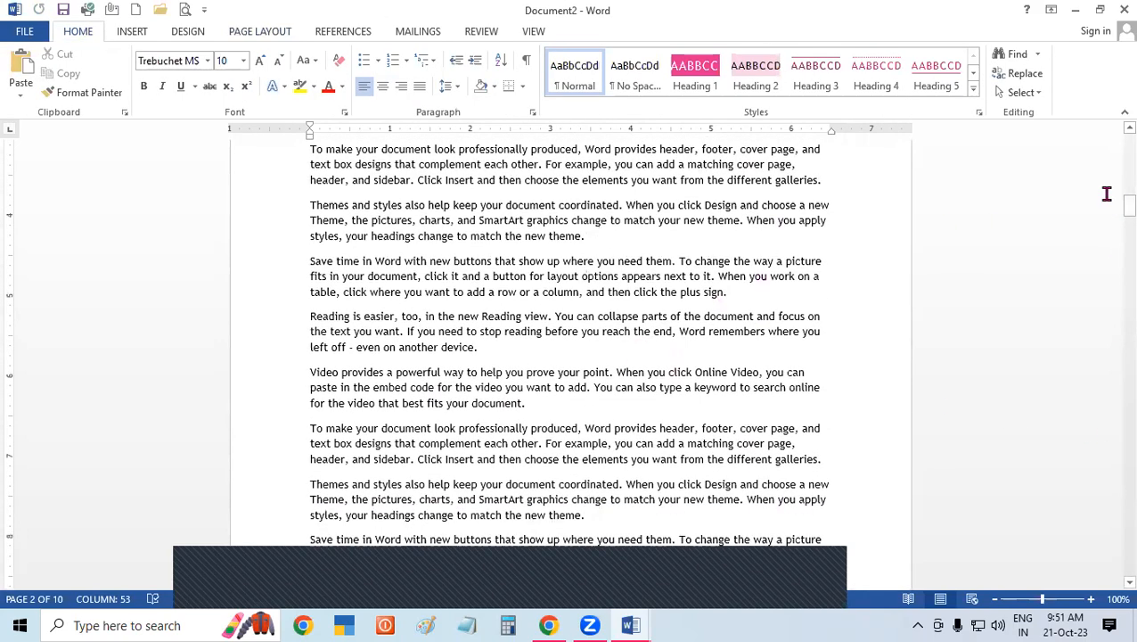
pyautogui.scroll(5, 1113, 140)
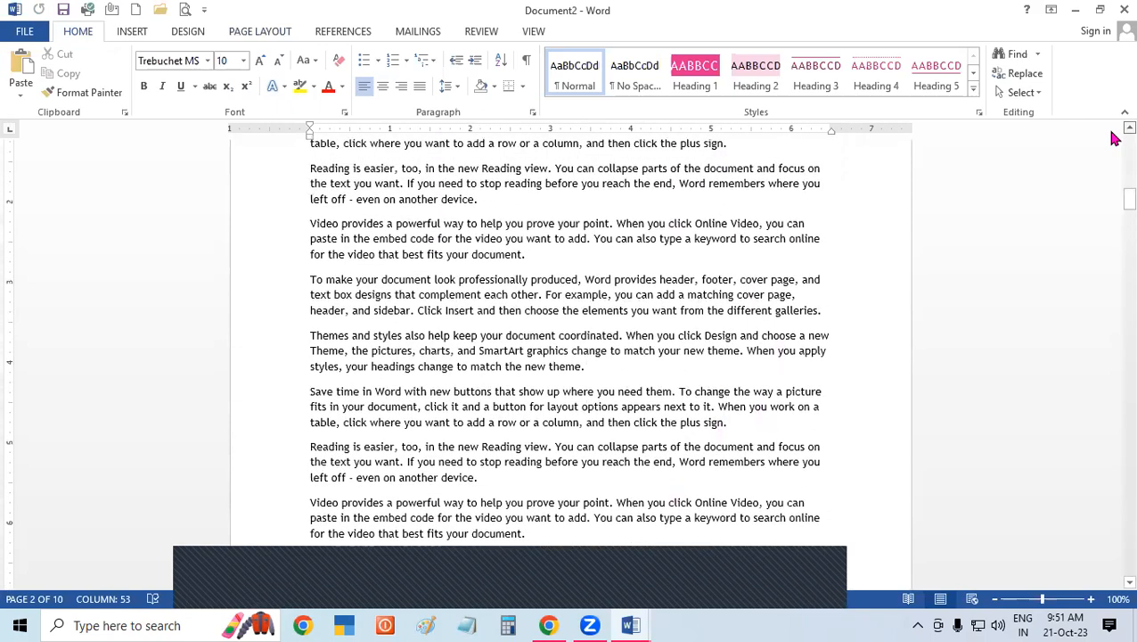
pyautogui.scroll(5, 1122, 132)
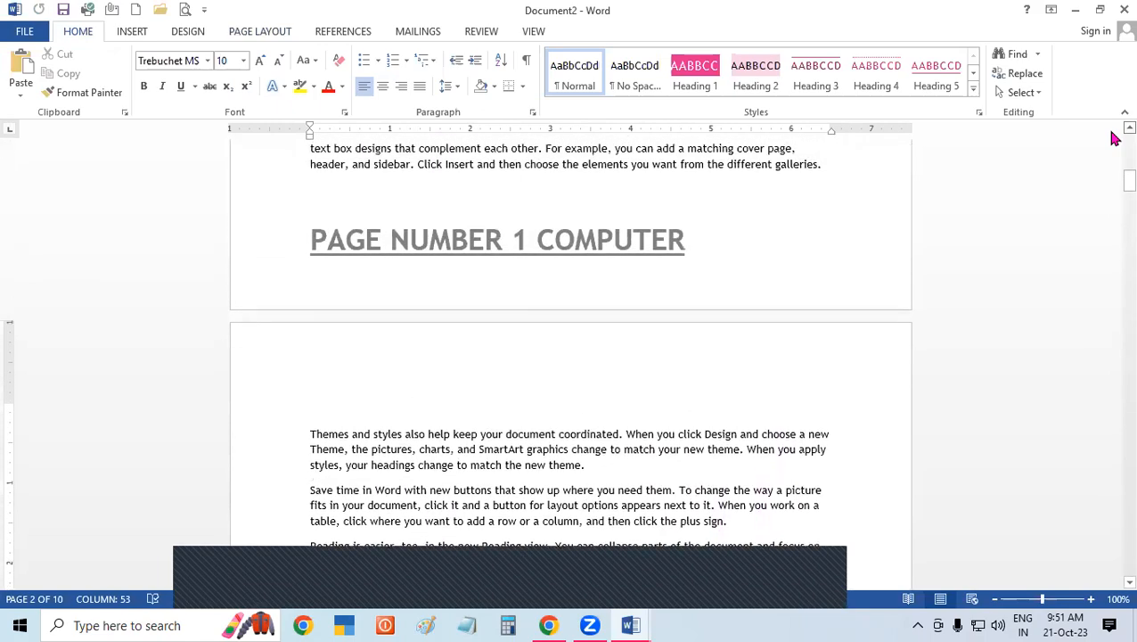
pyautogui.scroll(-4, 1114, 587)
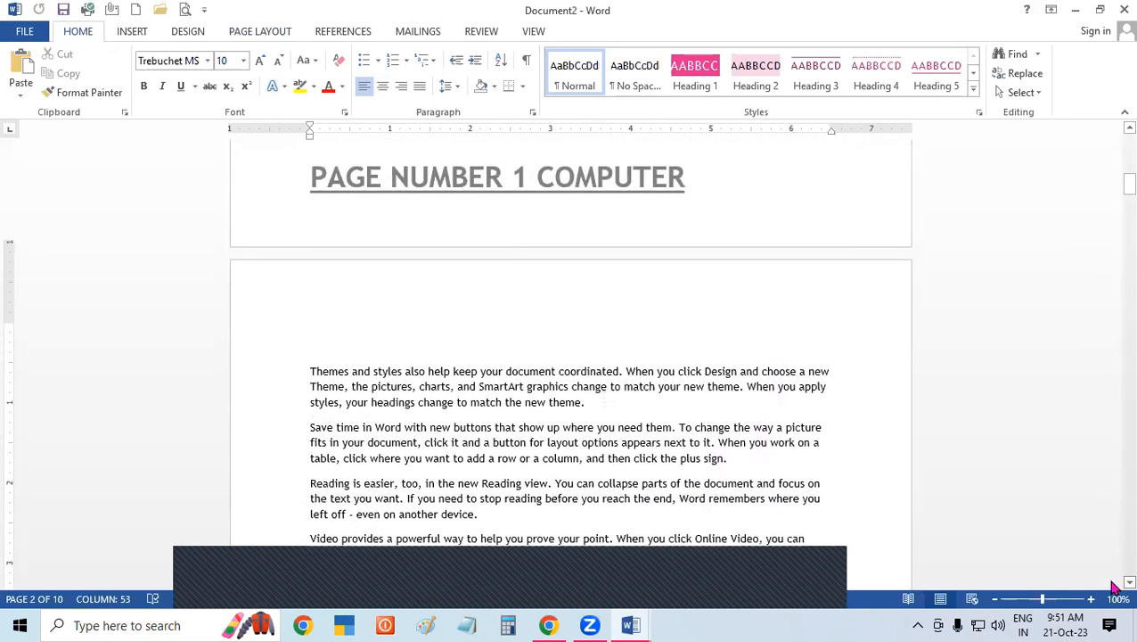
pyautogui.scroll(-8, 1113, 587)
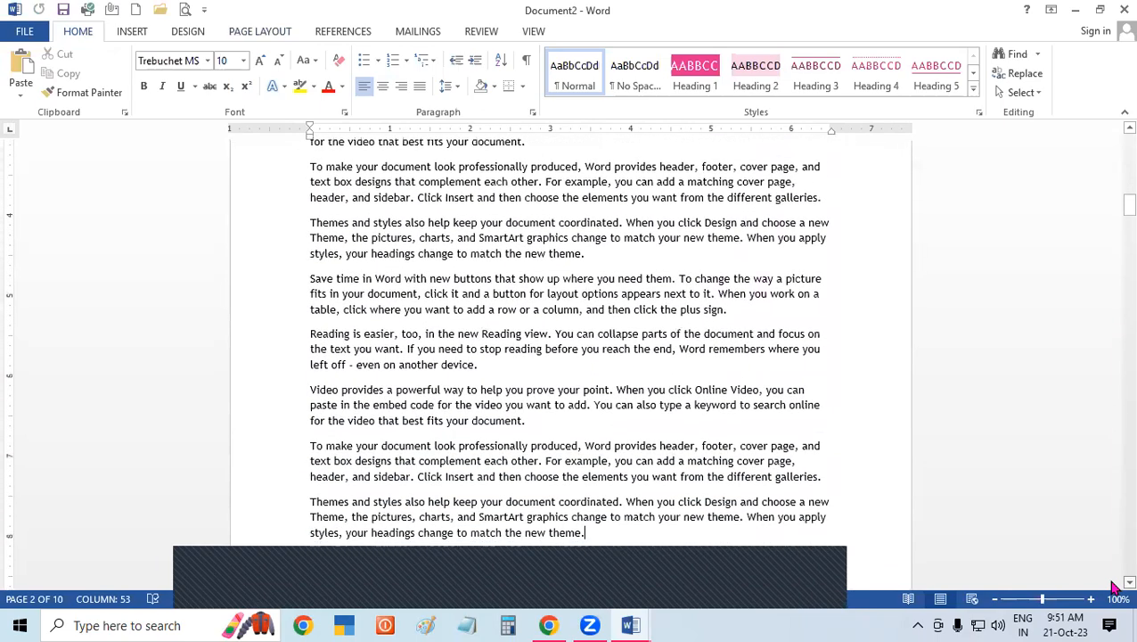
pyautogui.scroll(-2, 1113, 586)
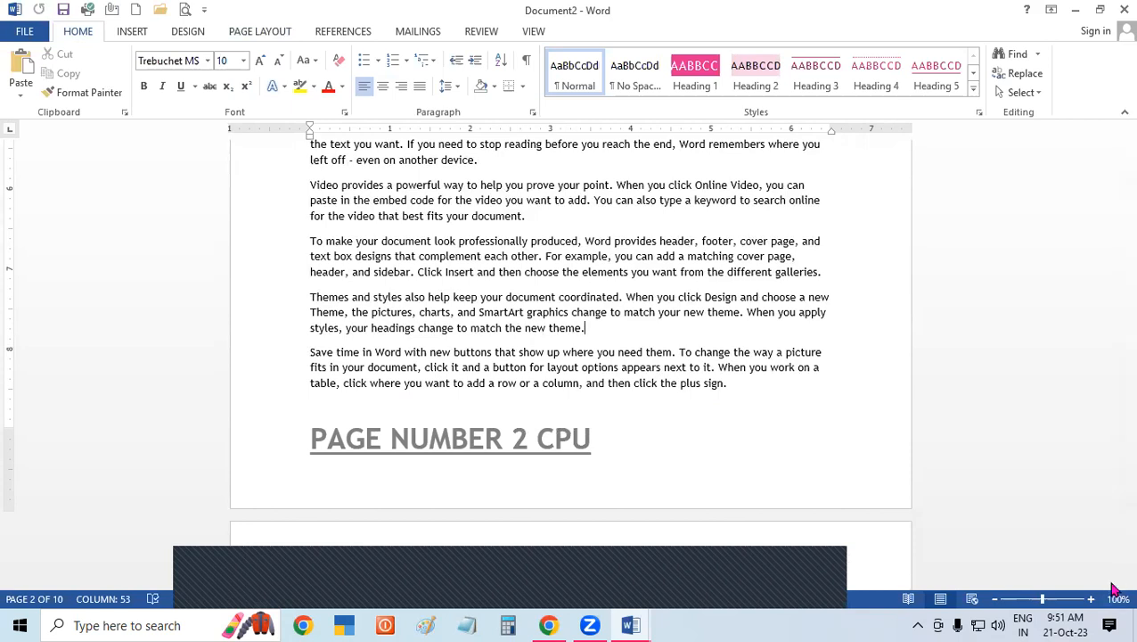
pyautogui.click(127, 30)
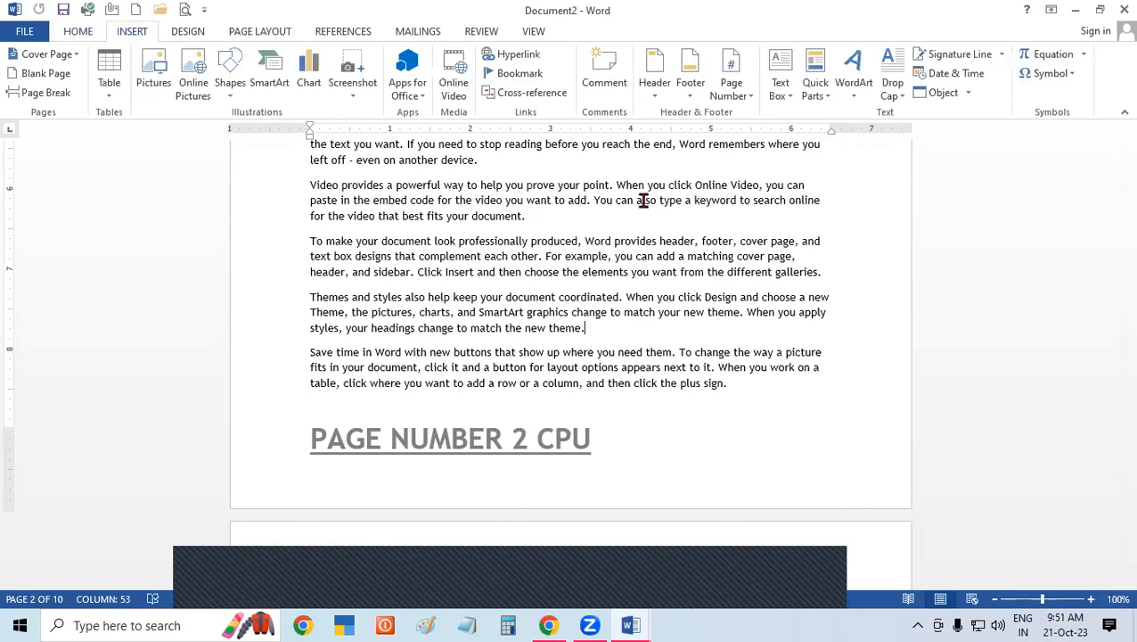
pyautogui.click(659, 100)
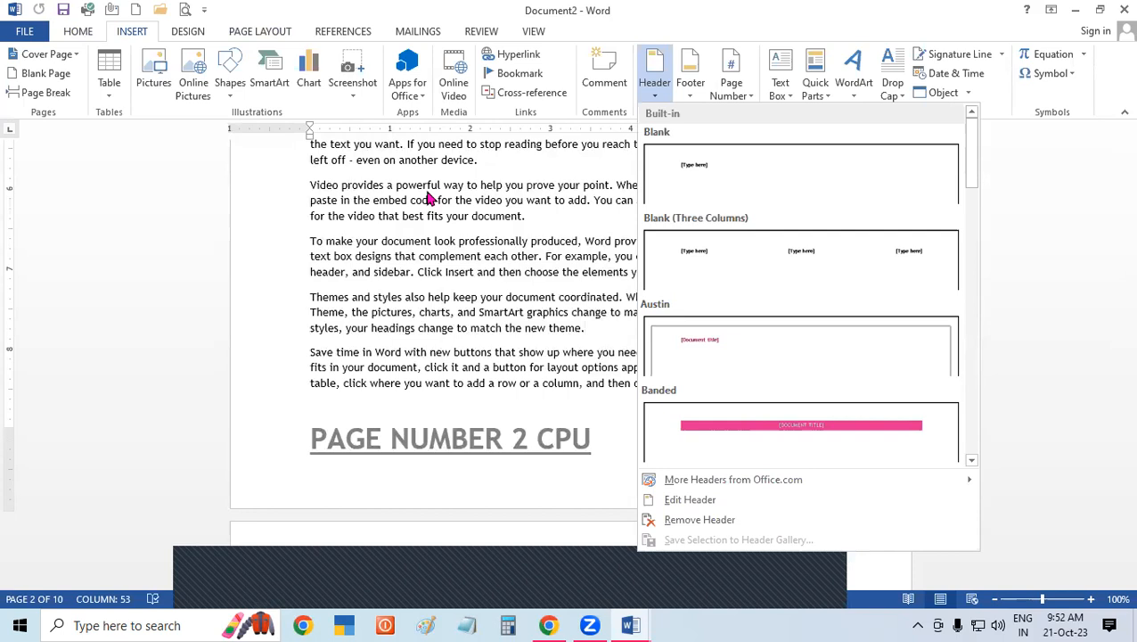
pyautogui.click(427, 195)
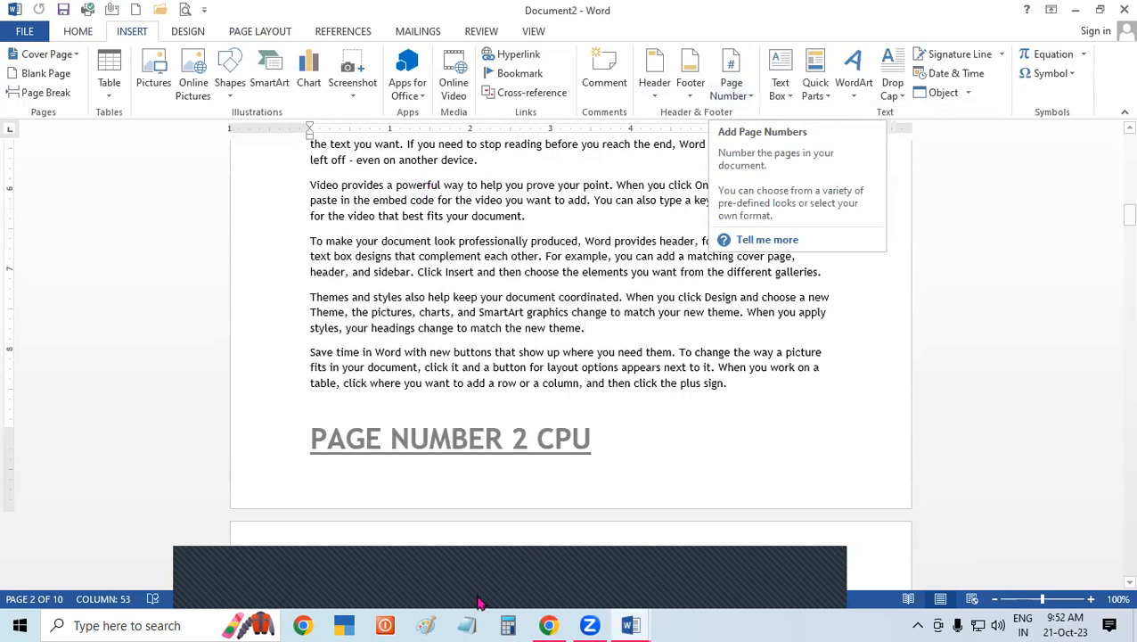
# Step: Create a new blank document and fill it with sample text using =RAND(125)
pyautogui.hotkey('ctrl', 'n')
pyautogui.write('=RAND')
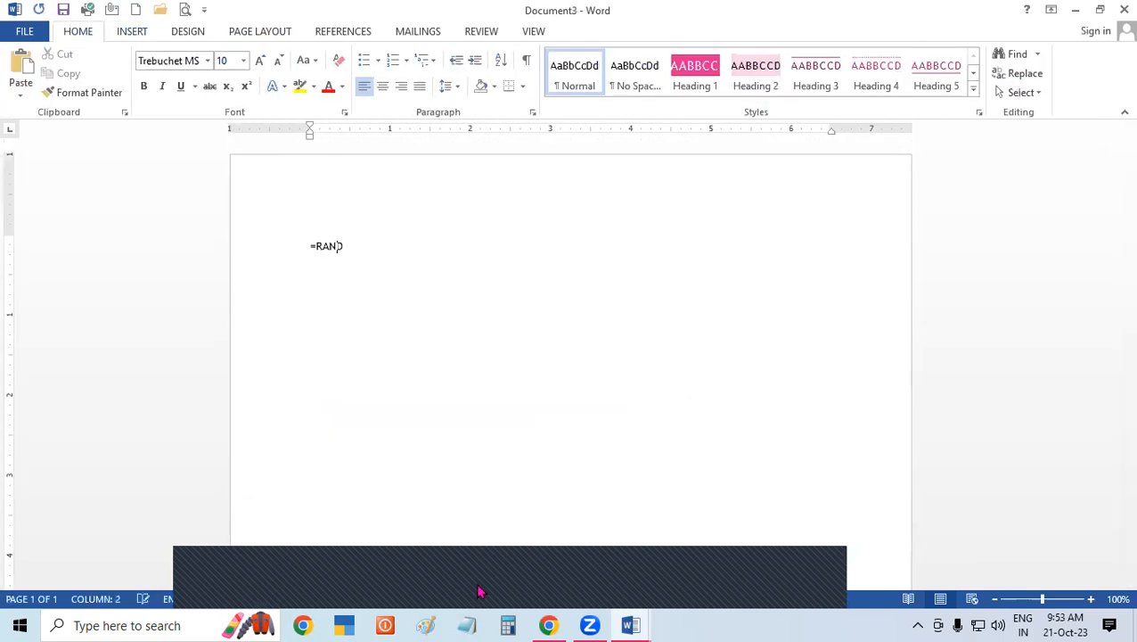
pyautogui.write('(125)')
pyautogui.press('Return')
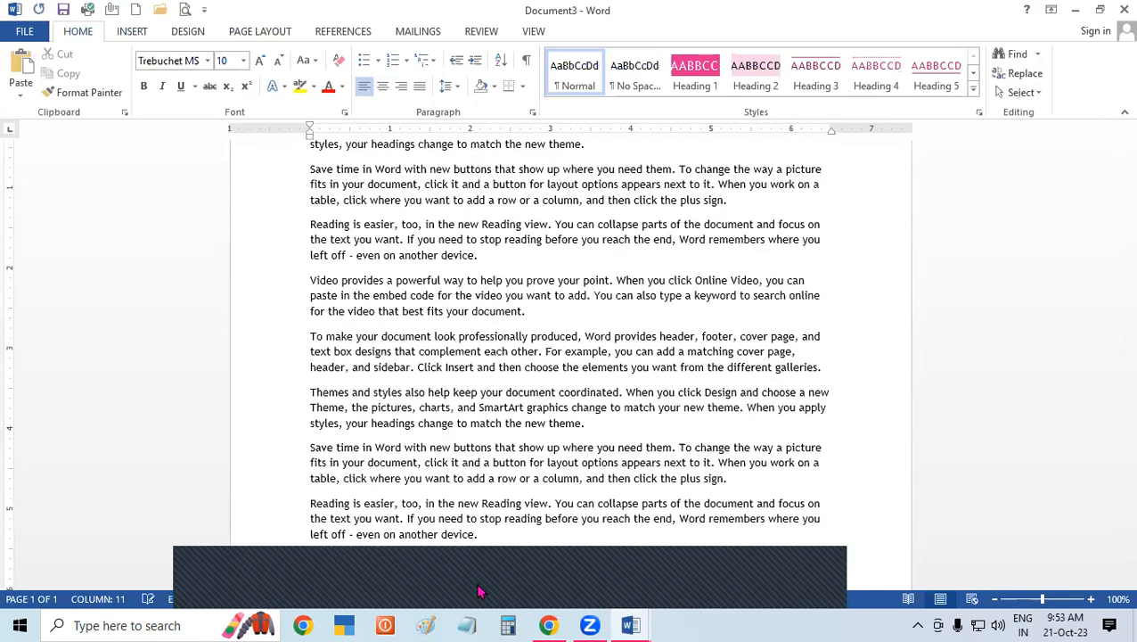
pyautogui.moveTo(1128, 548); pyautogui.dragTo(1128, 143)
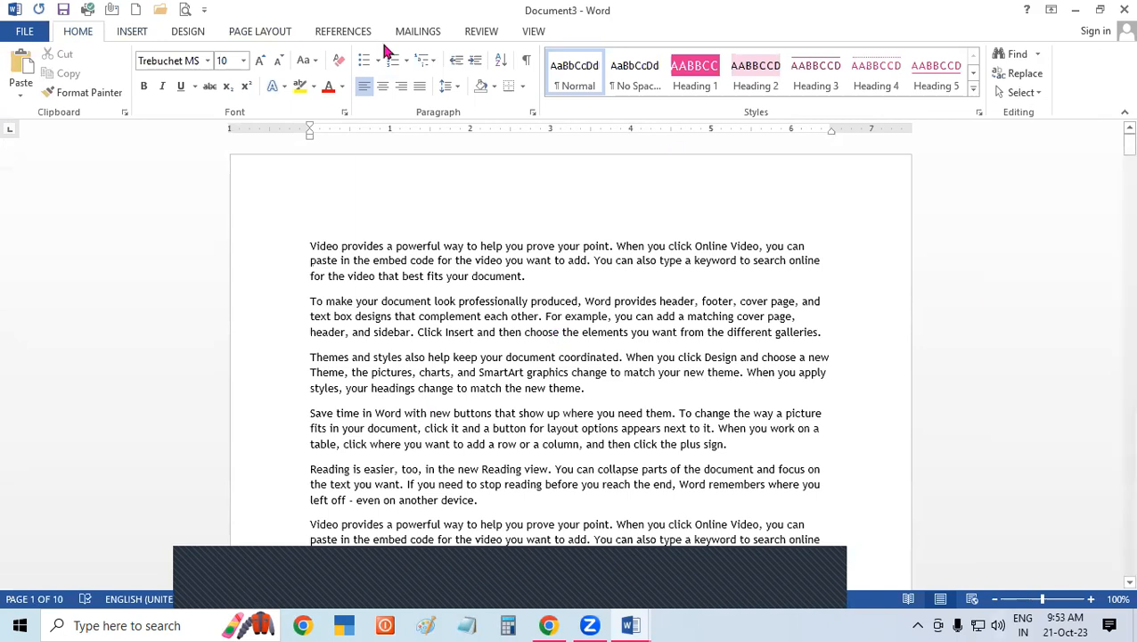
# Step: Insert top-of-page numbers in the Accent Bar 1 style and return to the document body
pyautogui.click(135, 33)
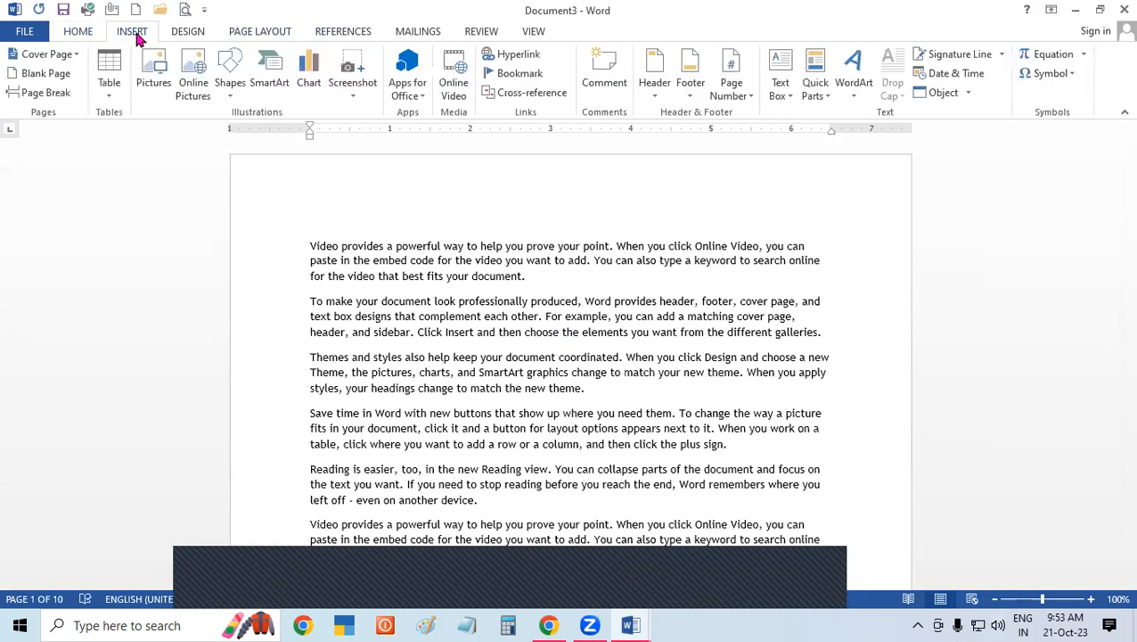
pyautogui.click(743, 95)
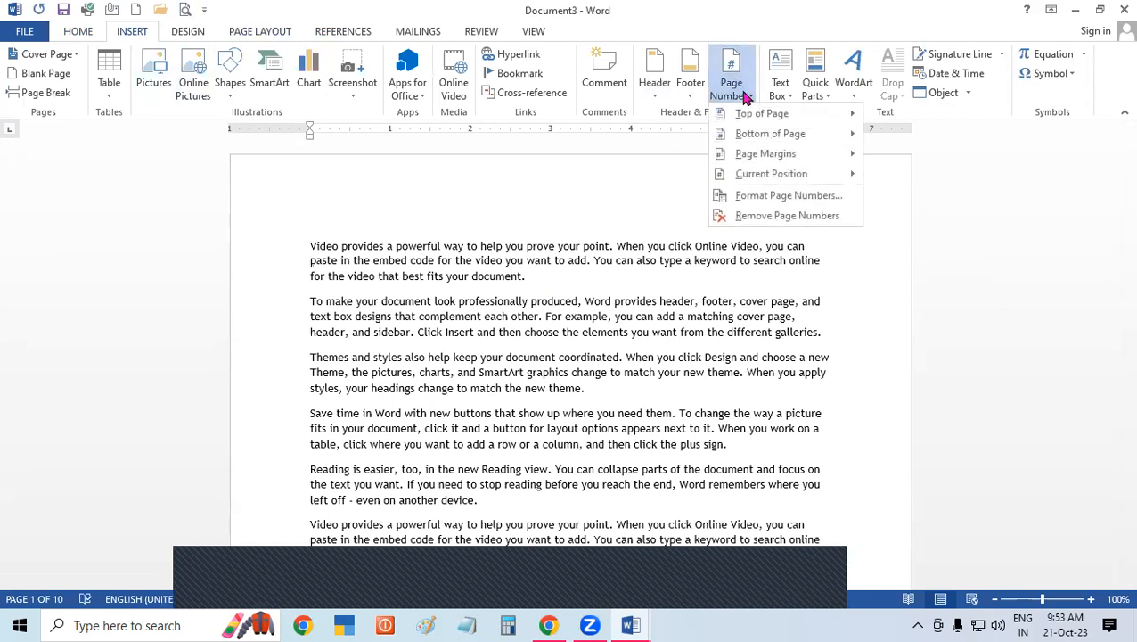
pyautogui.moveTo(762, 119)
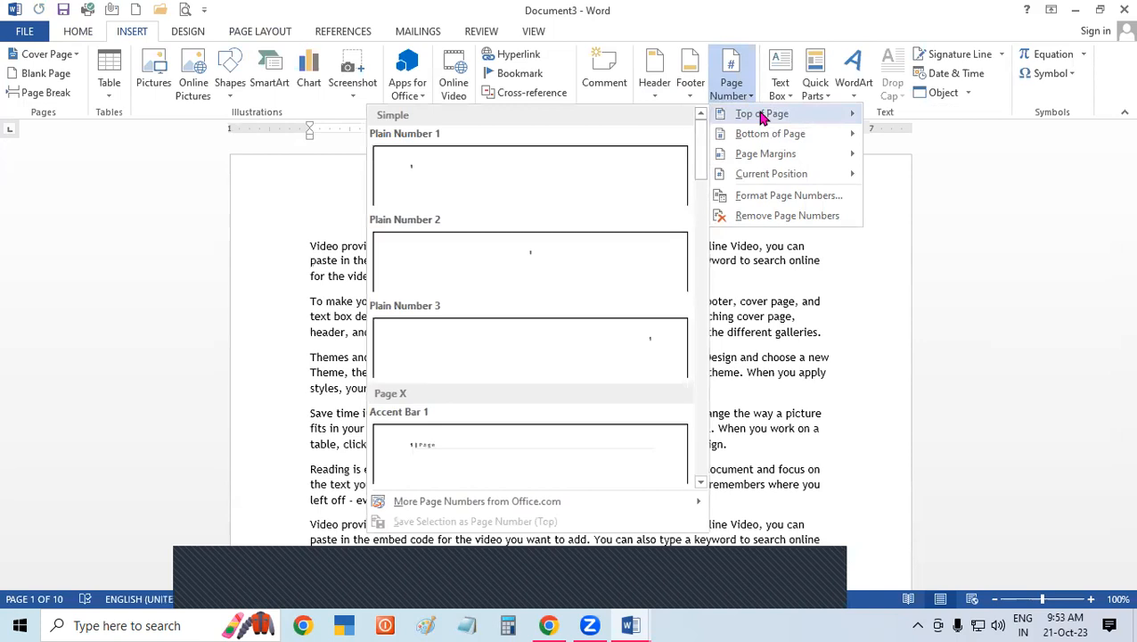
pyautogui.click(436, 460)
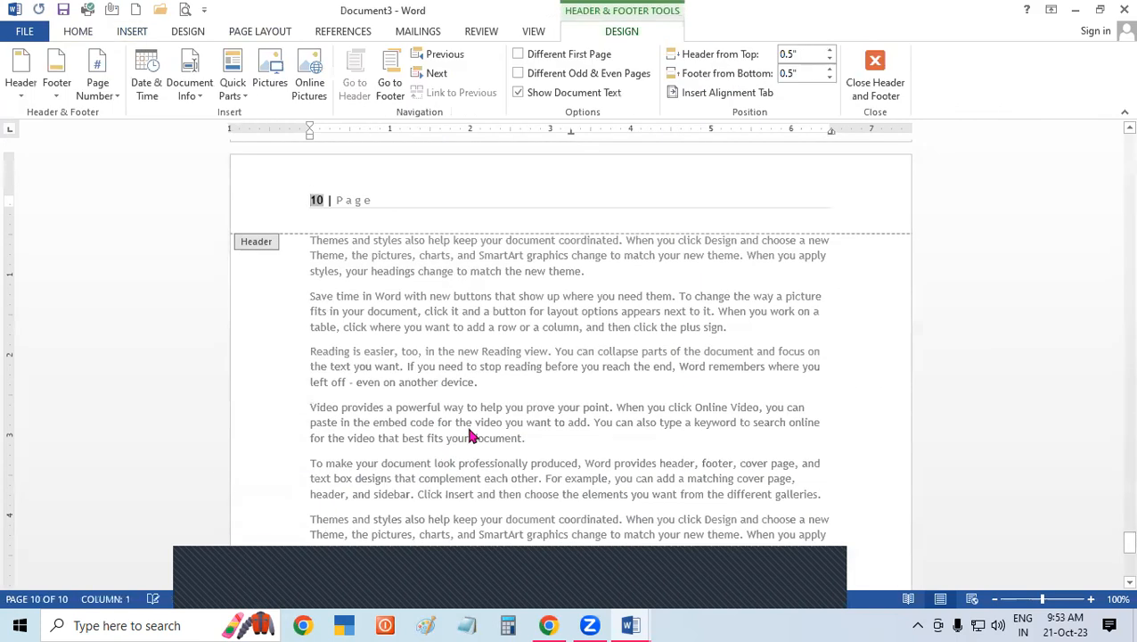
pyautogui.moveTo(1125, 540); pyautogui.dragTo(1114, 452)
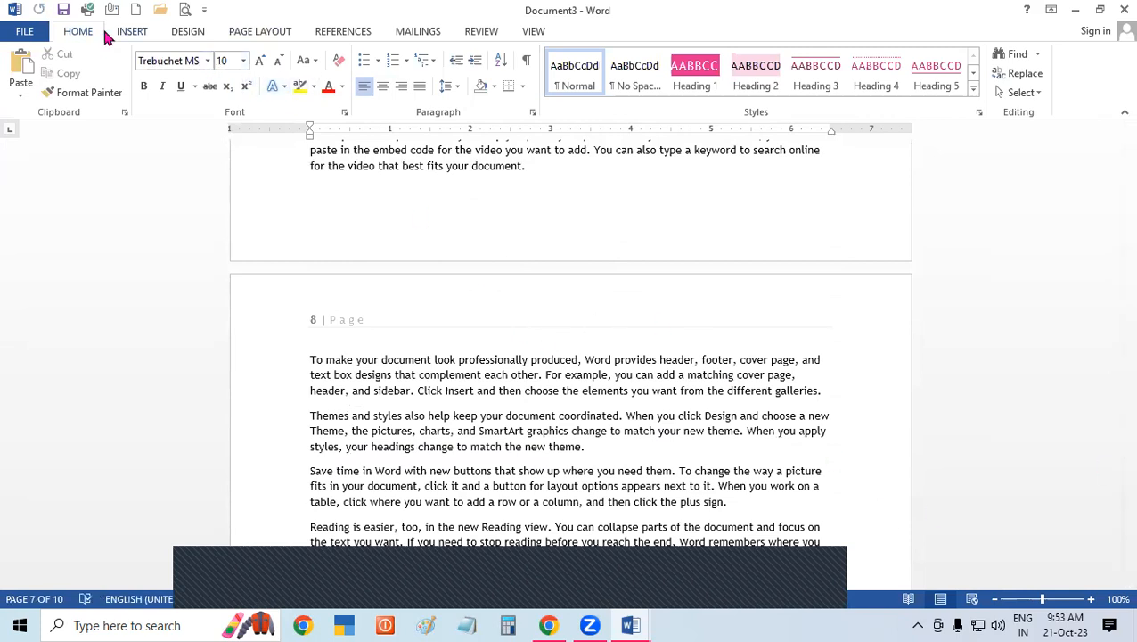
pyautogui.click(133, 33)
pyautogui.click(730, 93)
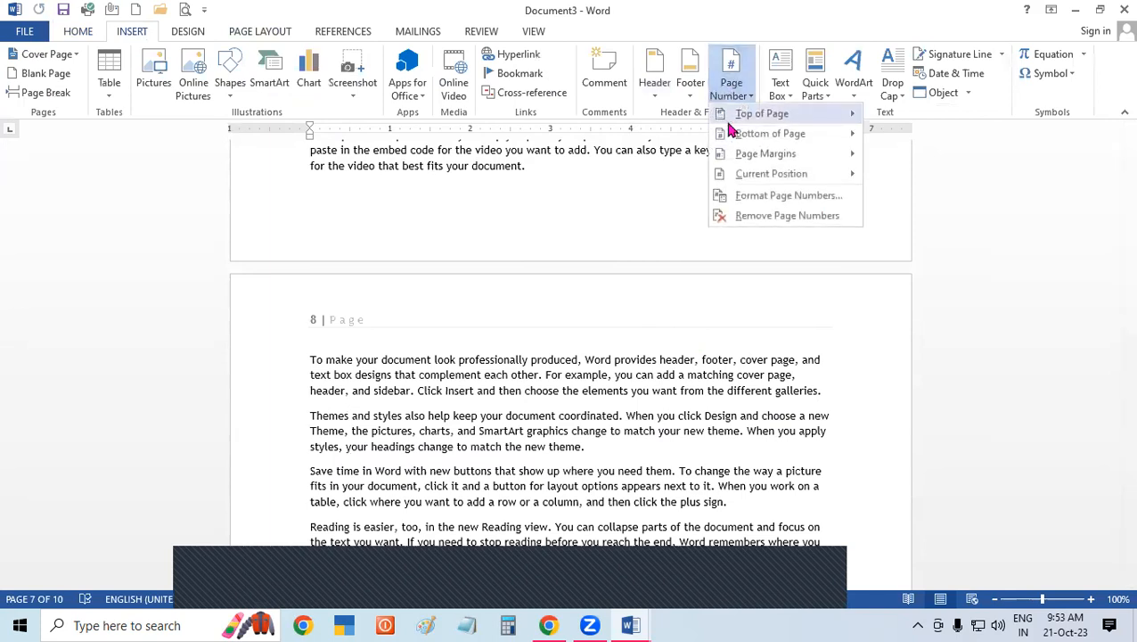
pyautogui.moveTo(794, 142)
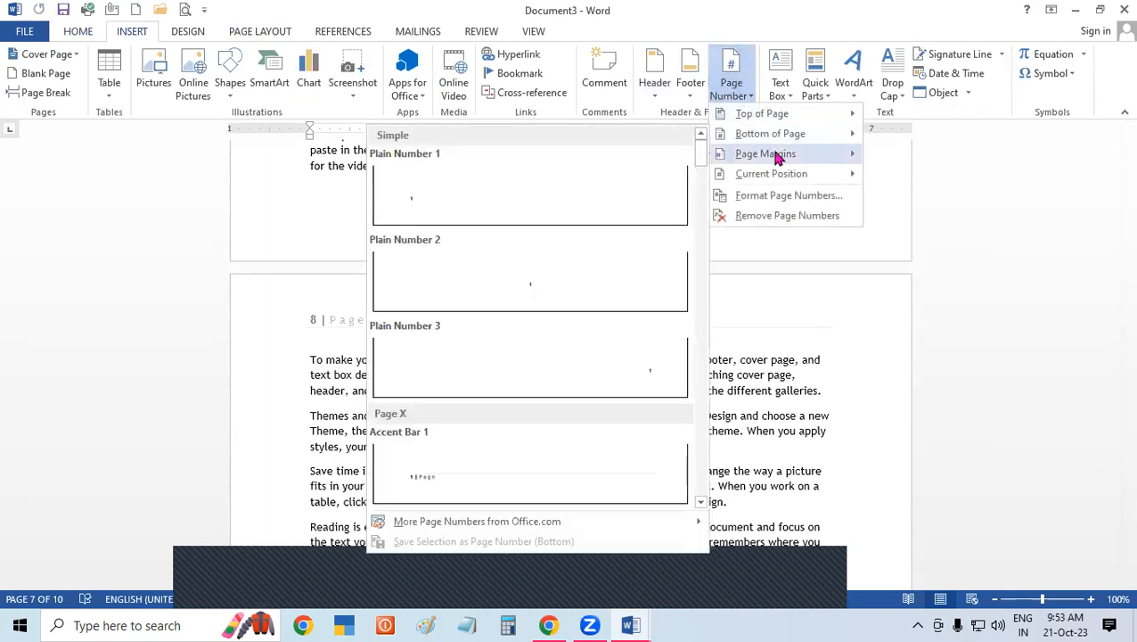
pyautogui.moveTo(788, 176)
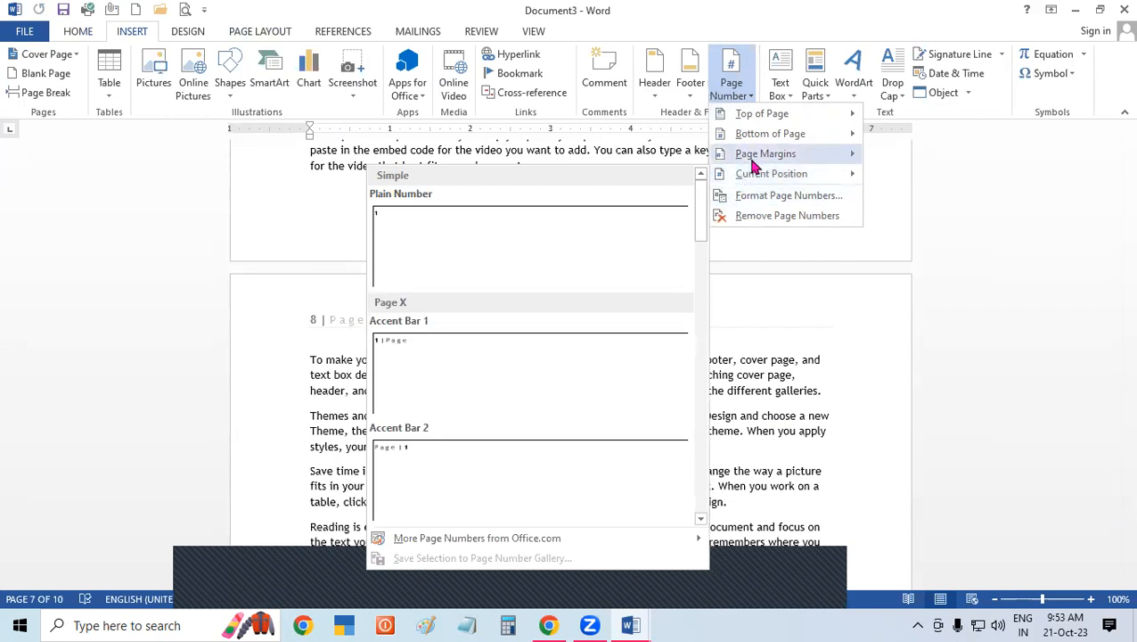
pyautogui.moveTo(756, 155)
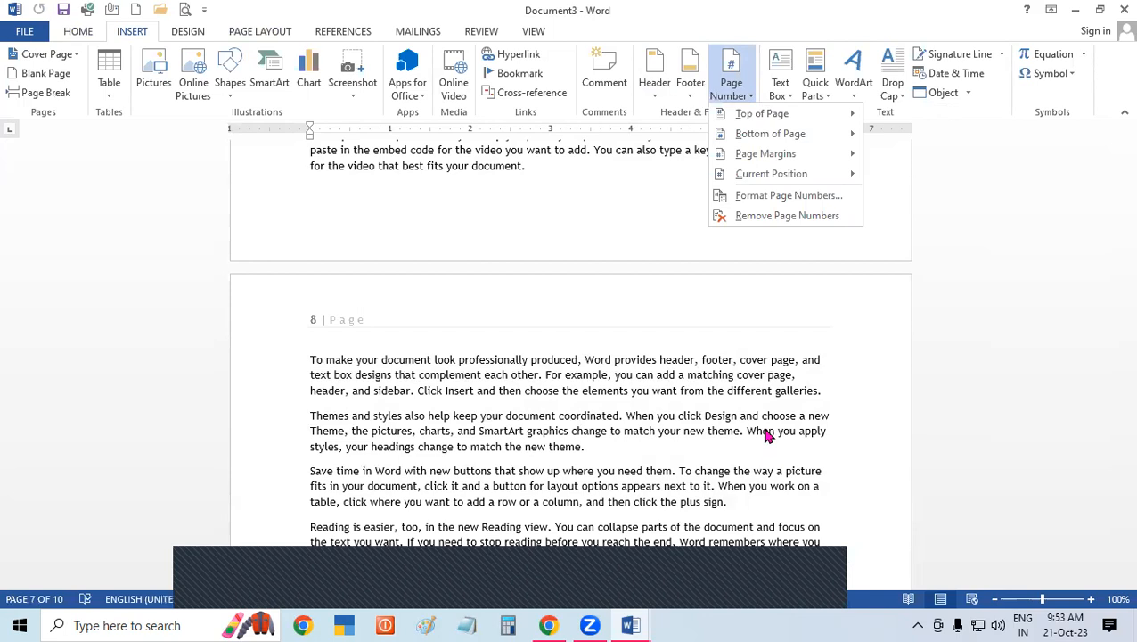
pyautogui.click(809, 428)
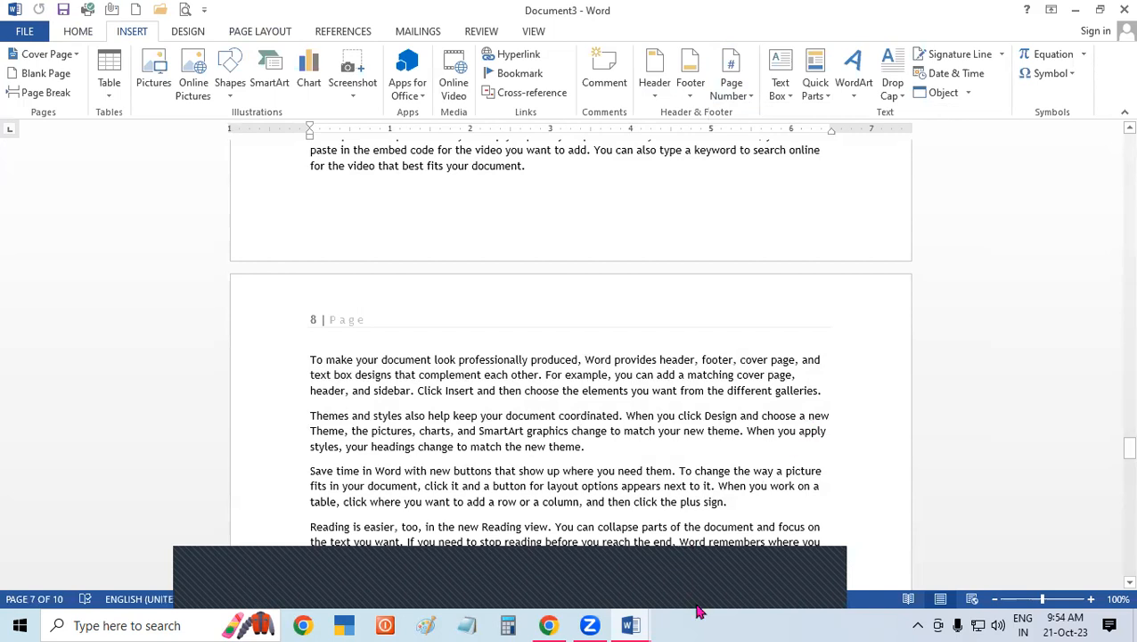
pyautogui.click(812, 587)
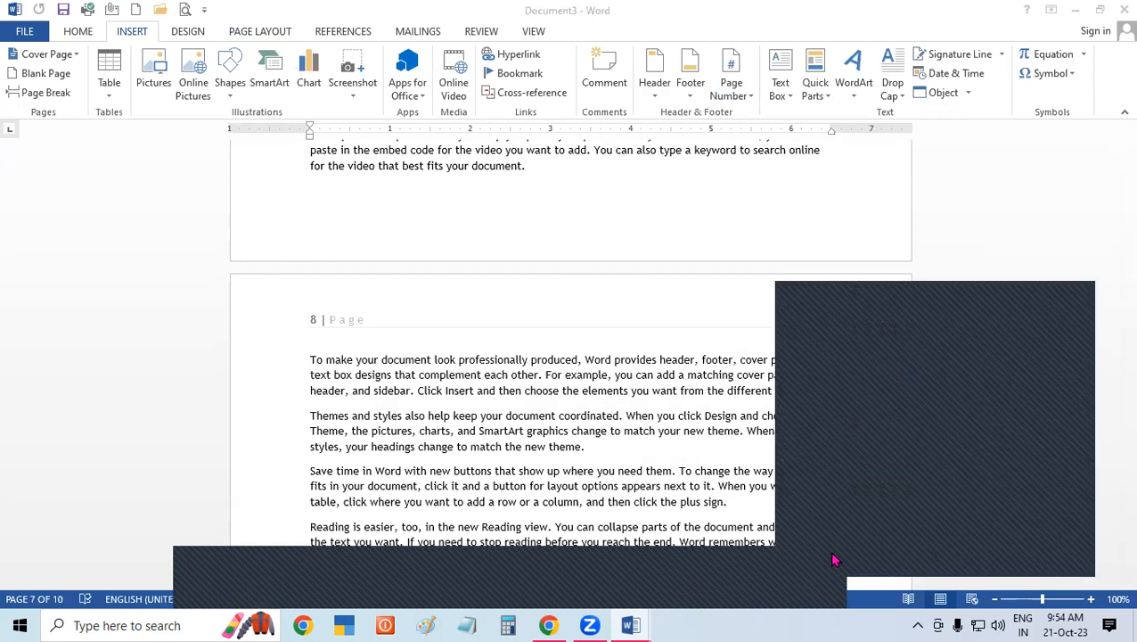